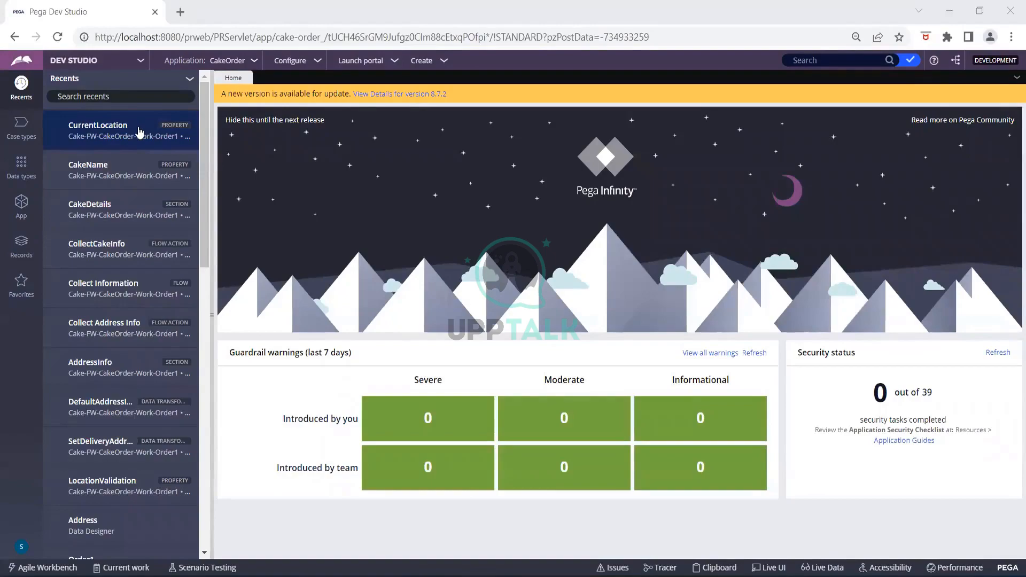
Step: Review the CakeName property and the CakeDetails section from the recent rules
left_click(144, 165)
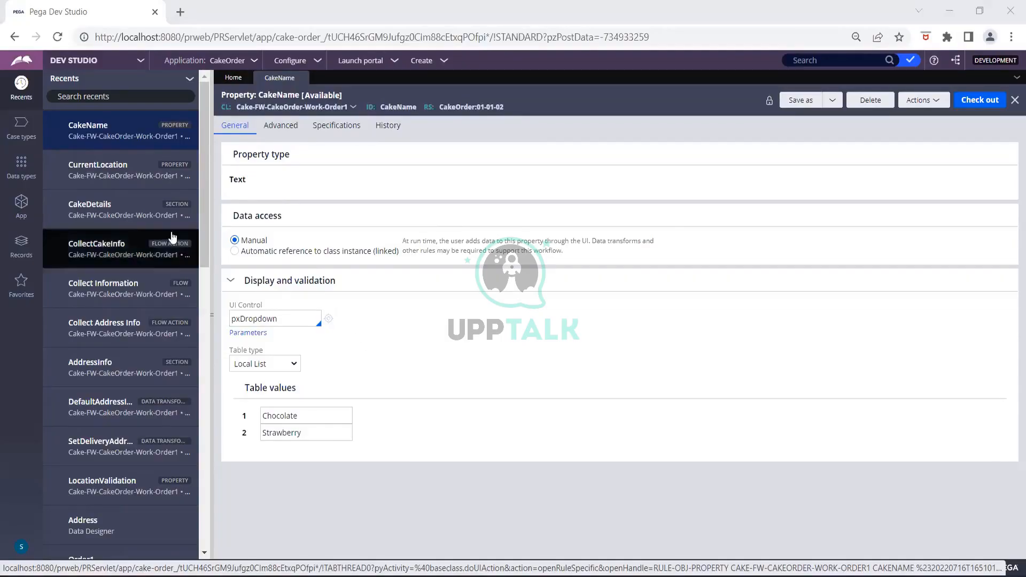
left_click(127, 203)
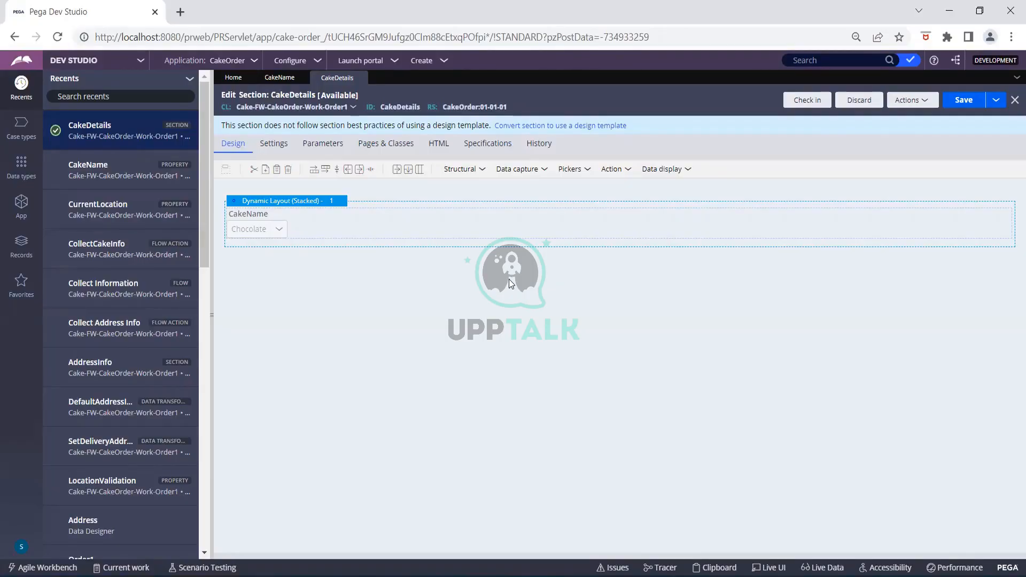
Step: Create a new data type with LookUp as both its label and its description
left_click(21, 181)
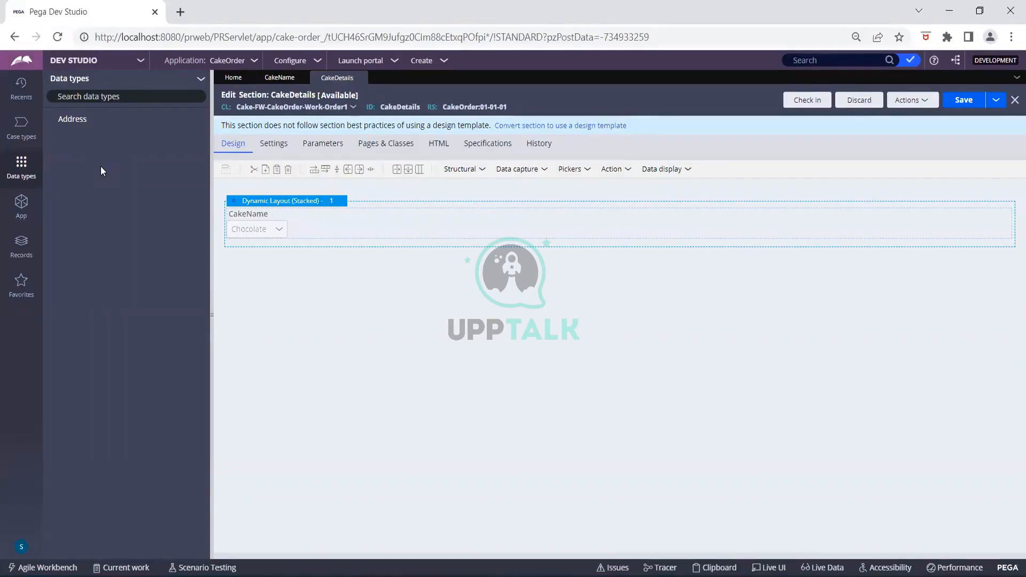
left_click(199, 81)
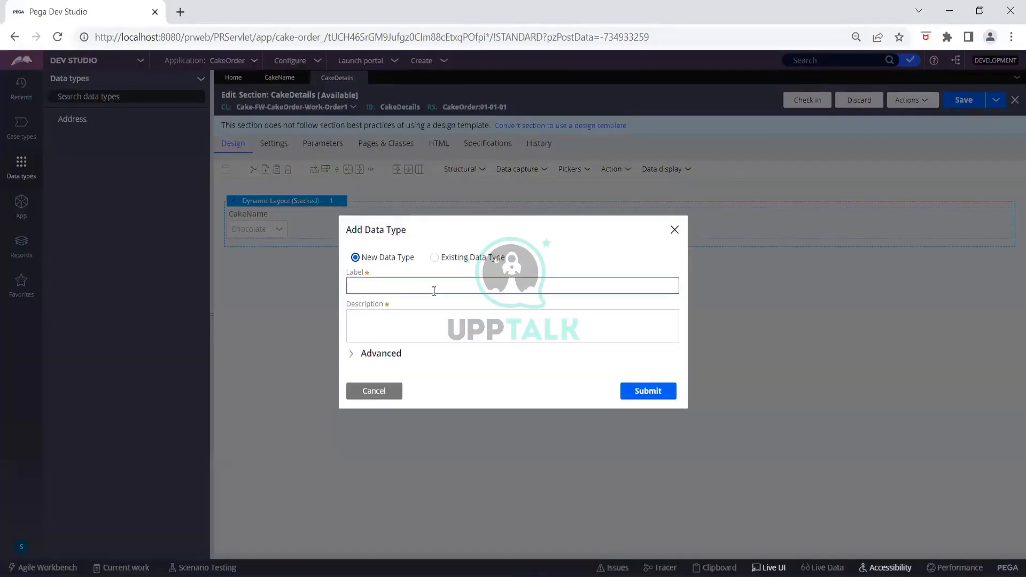
left_click(430, 287)
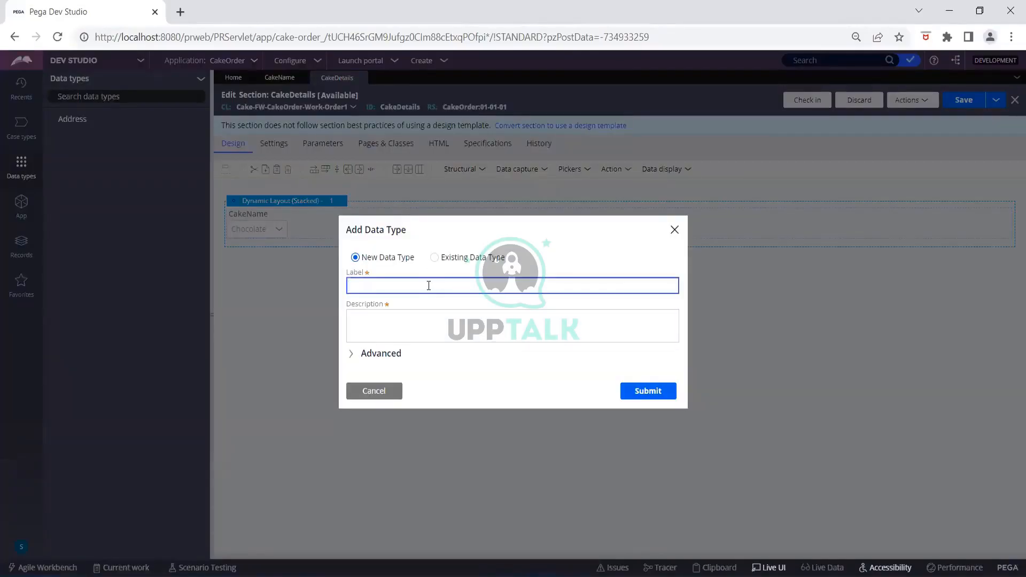
type("LookUp")
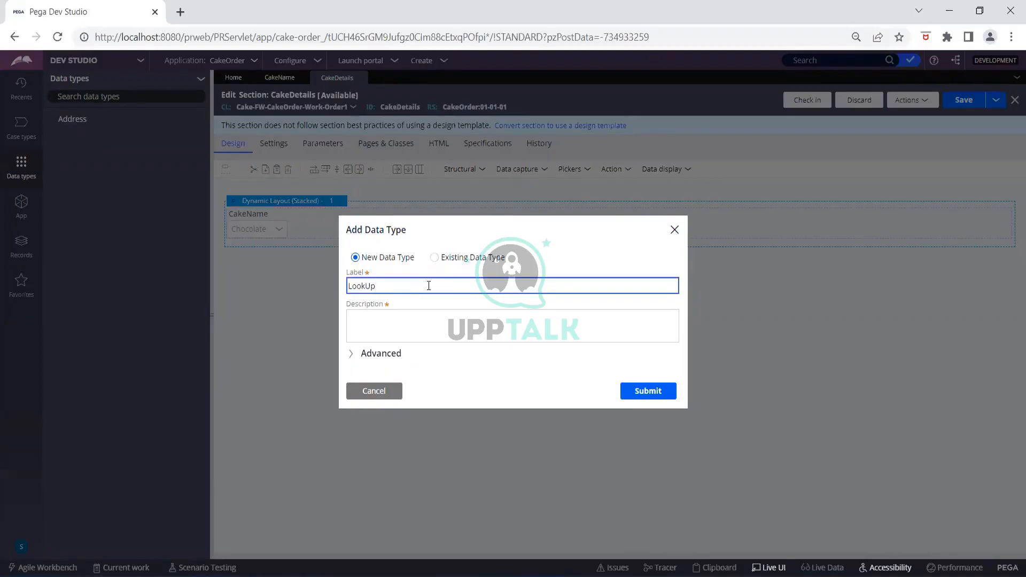
left_click(424, 325)
type("LookUp")
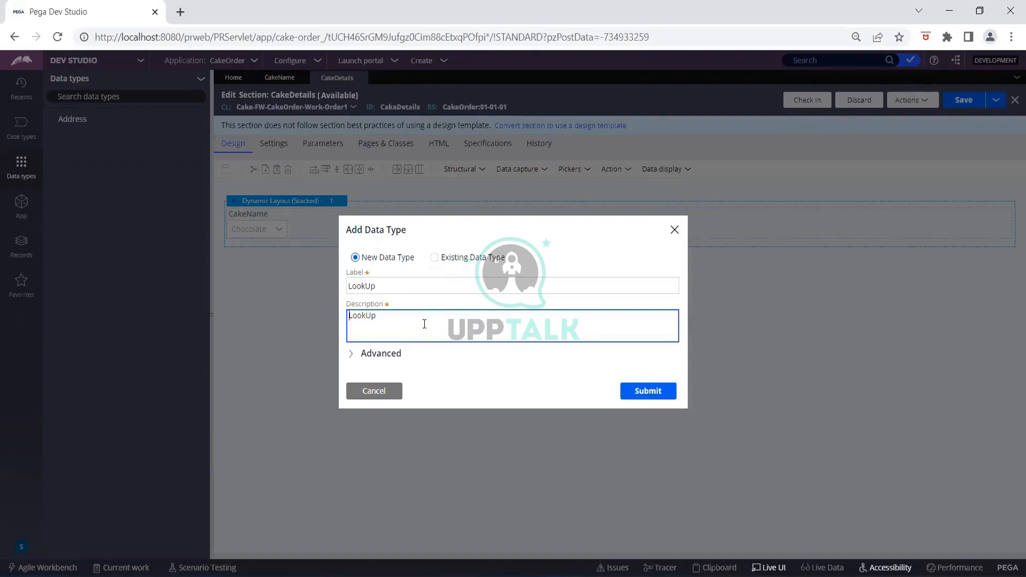
left_click(402, 357)
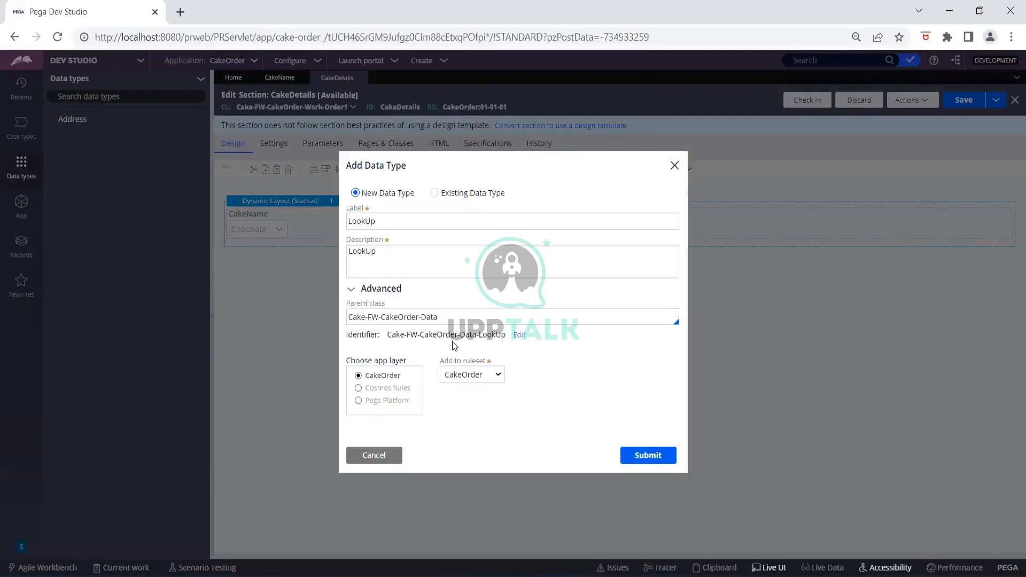
left_click(633, 455)
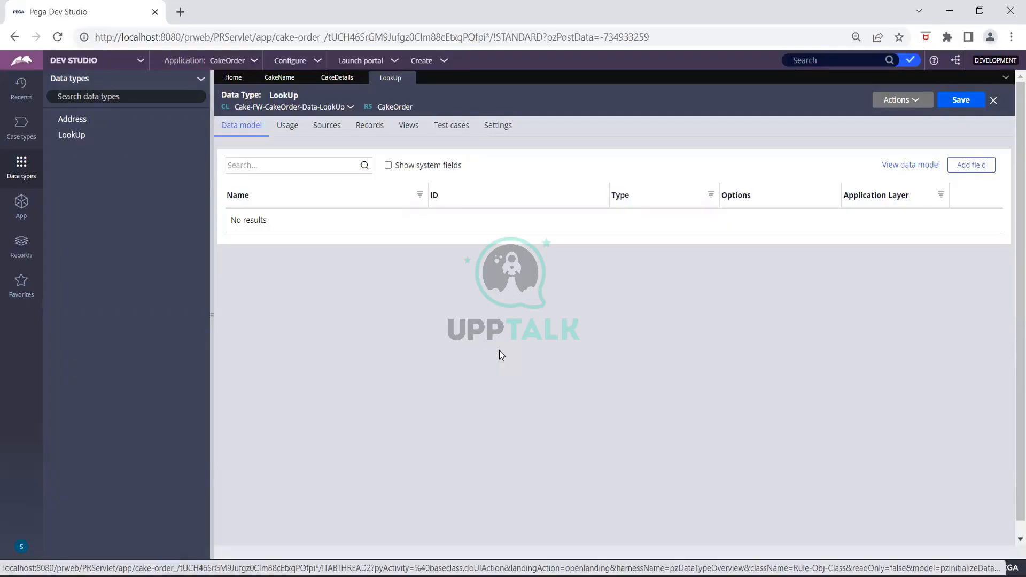
Step: Examine the LookUp data type's usage, sources and record storage, and compare it with the Address data type's fields
left_click(294, 129)
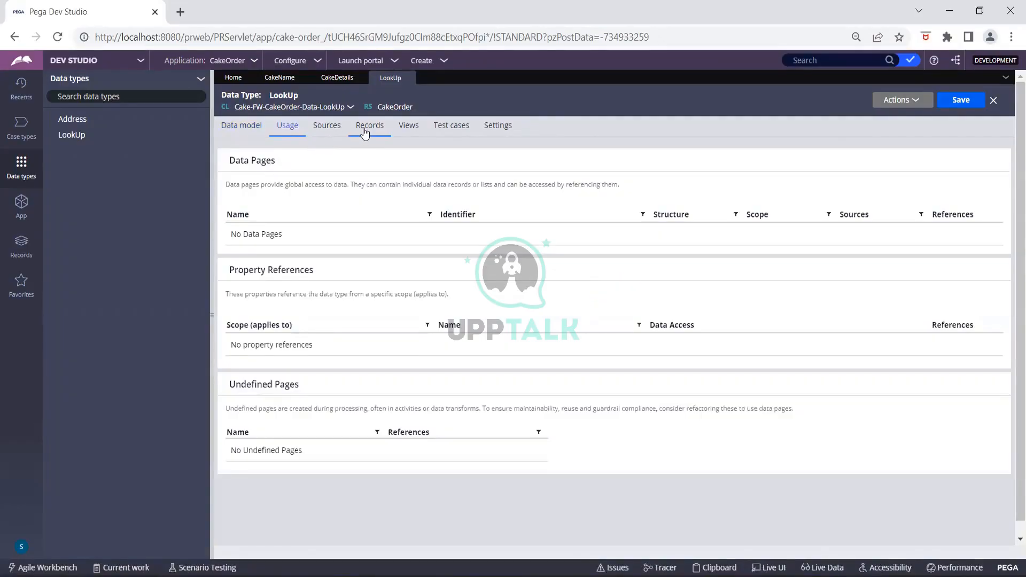
left_click(328, 128)
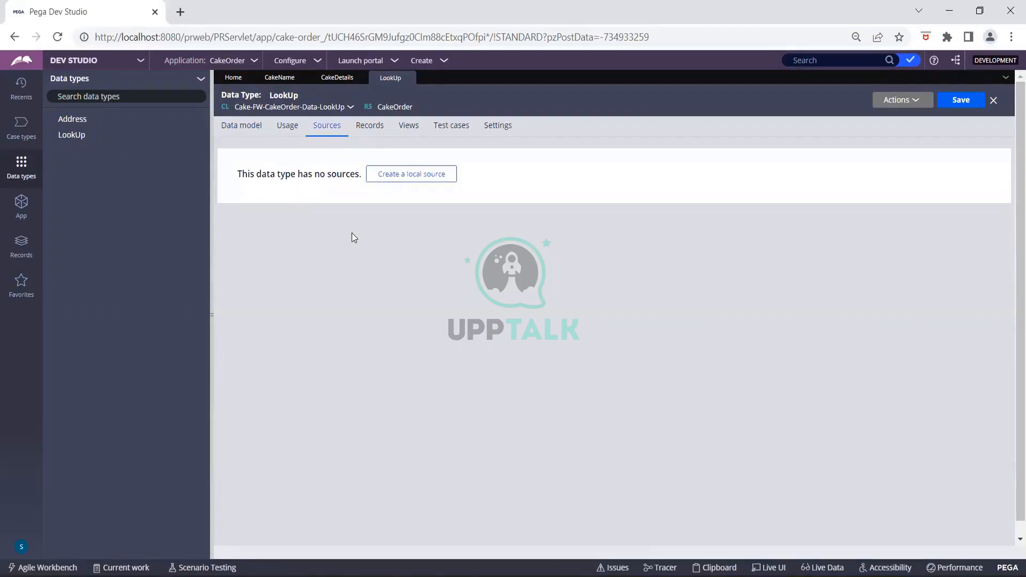
left_click(361, 132)
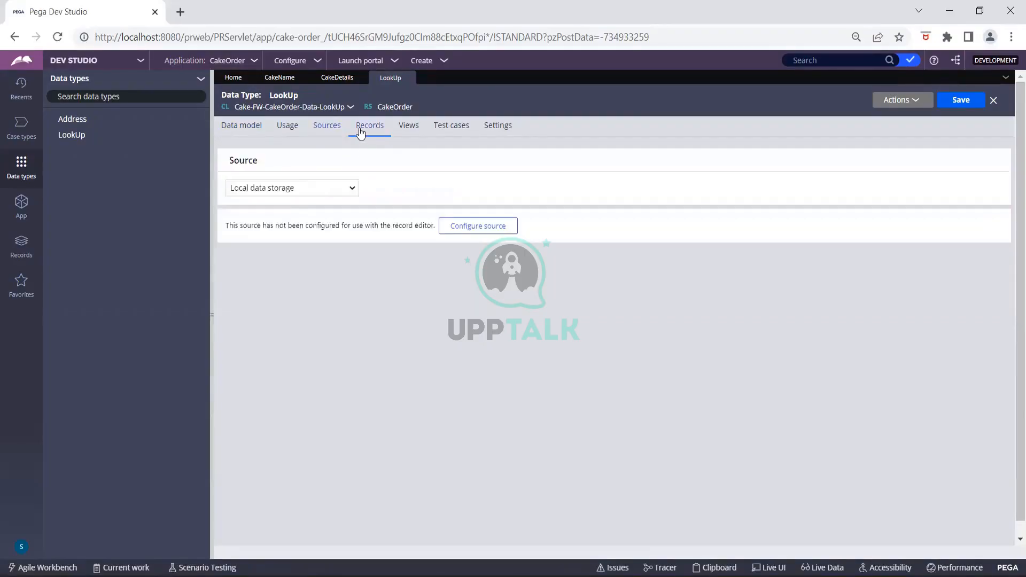
left_click(356, 188)
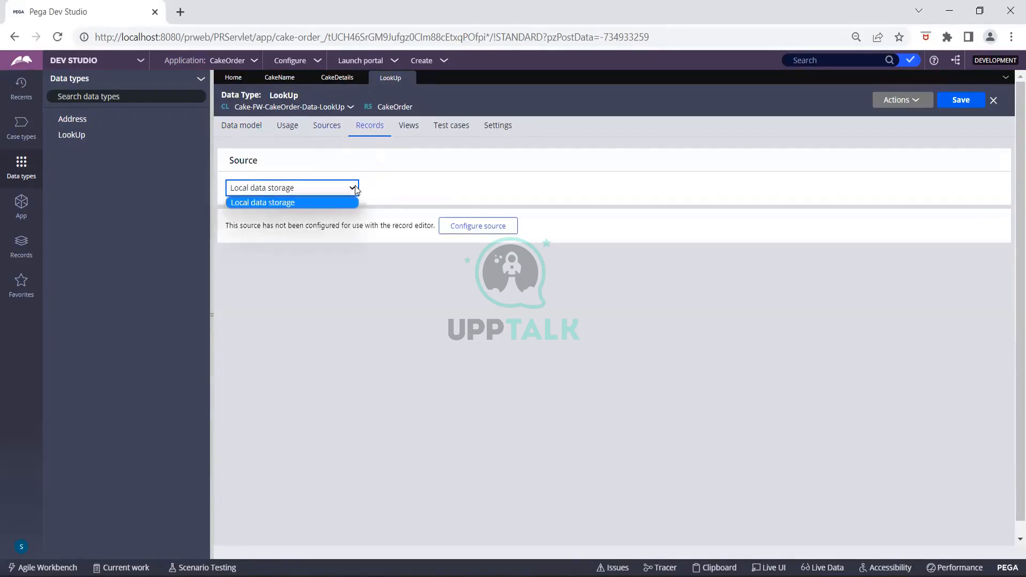
left_click(390, 186)
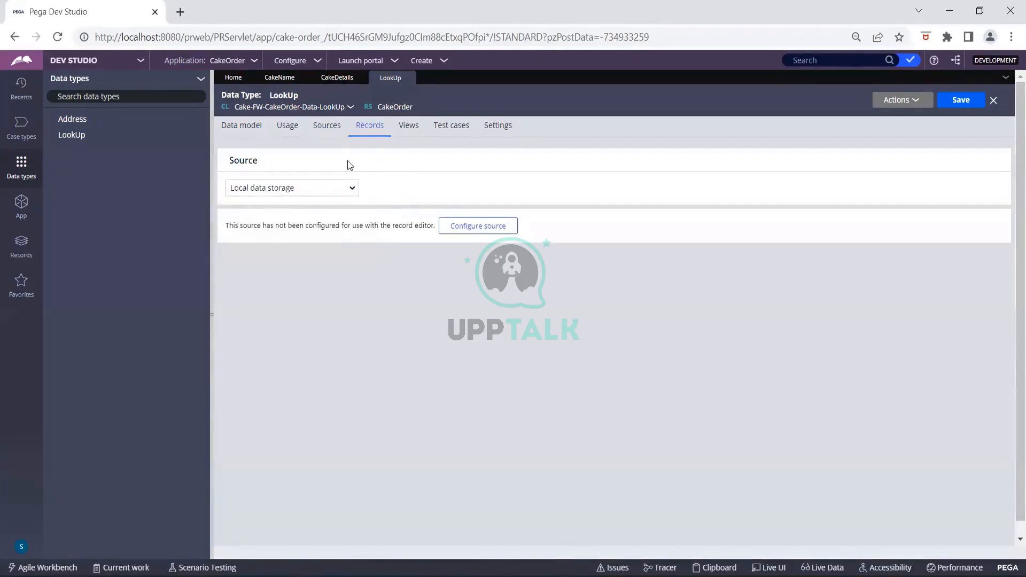
left_click(288, 128)
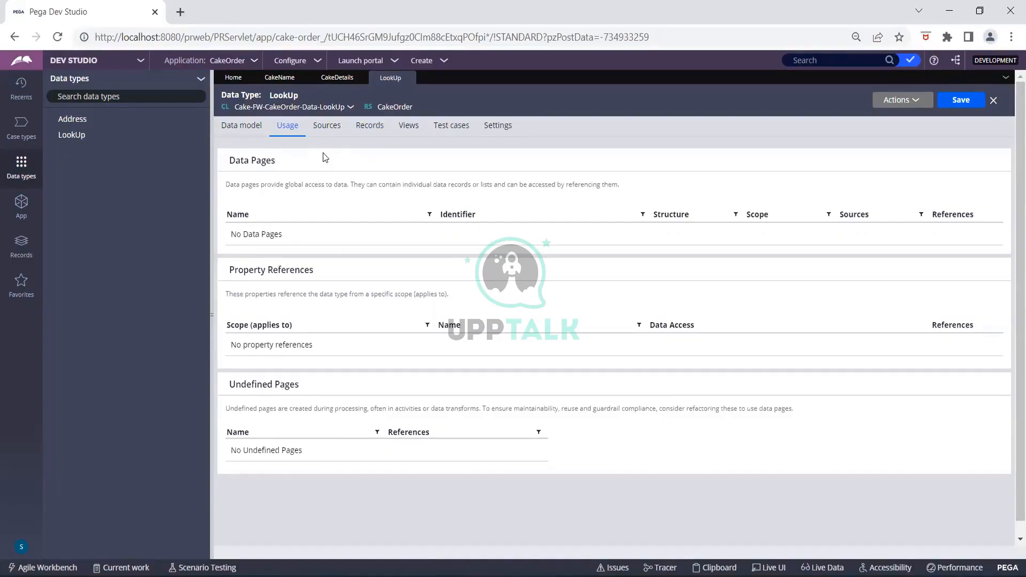
left_click(73, 118)
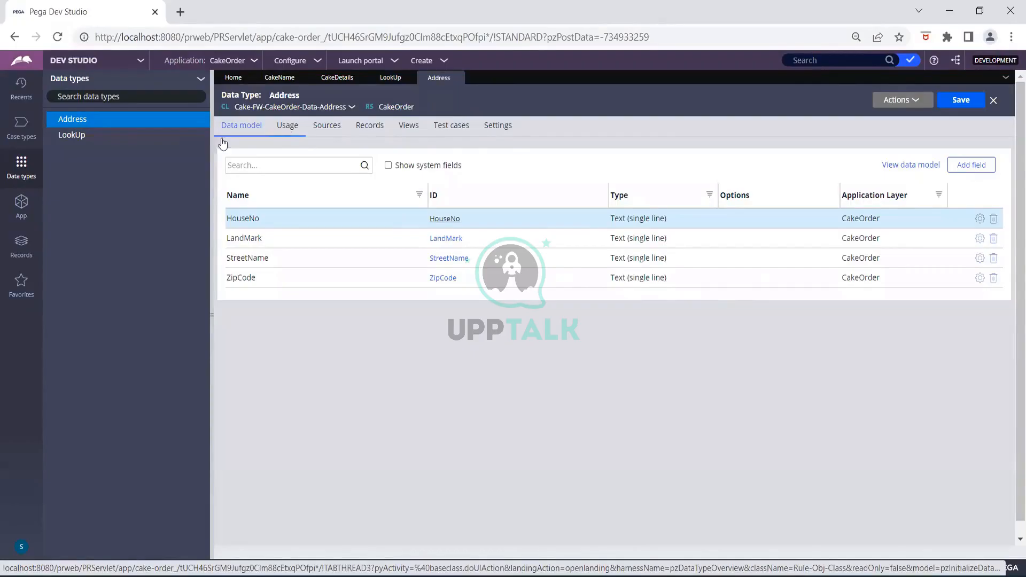
left_click(93, 138)
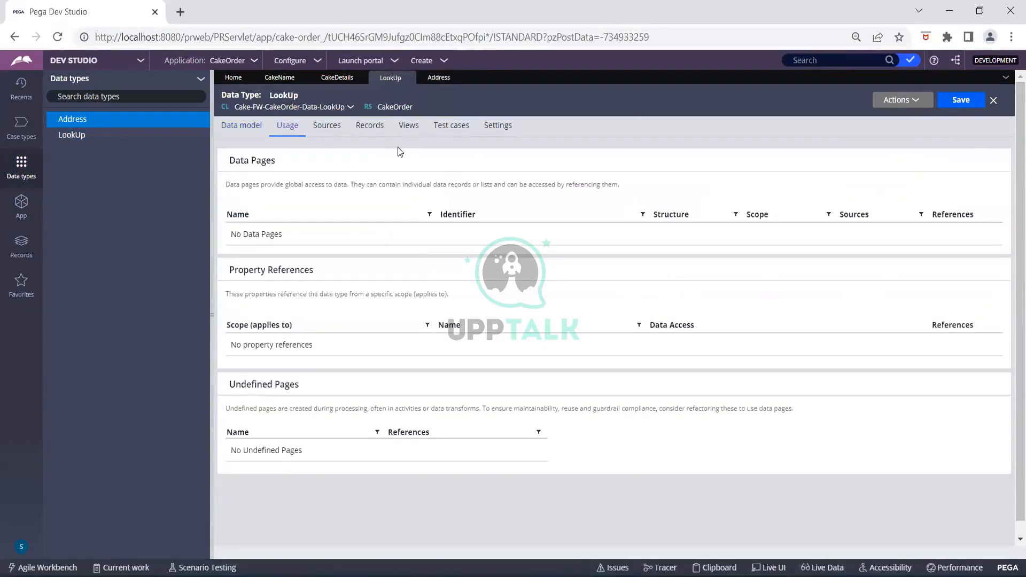
Step: Add a single-line text field named SNo to the LookUp data model
left_click(242, 126)
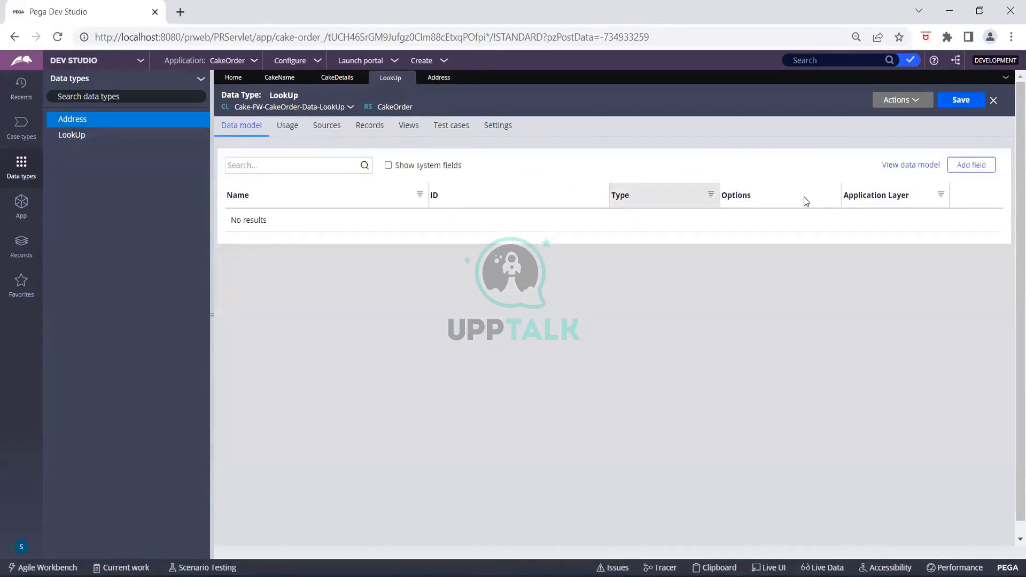
left_click(968, 165)
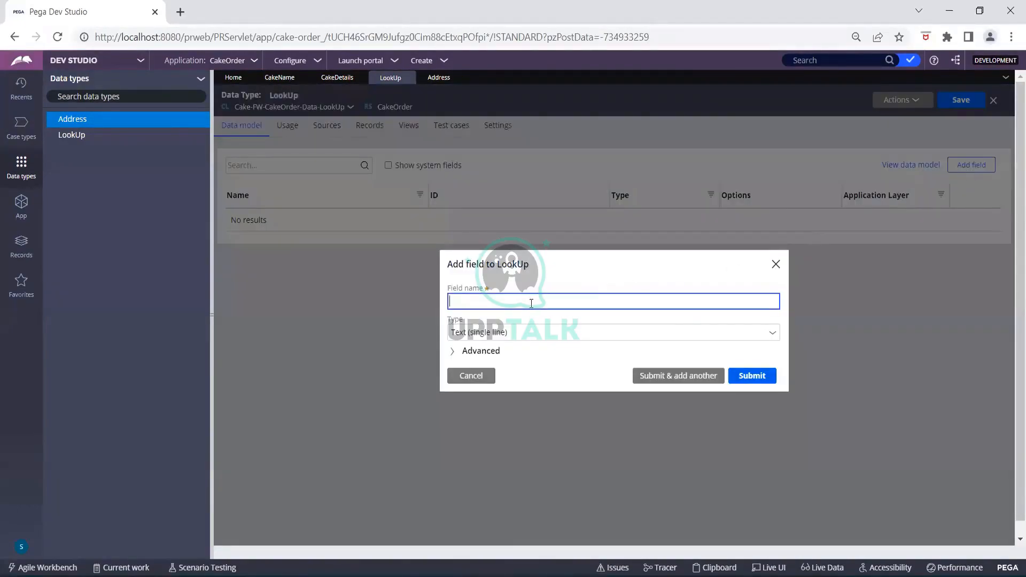
type("SNo")
left_click(734, 376)
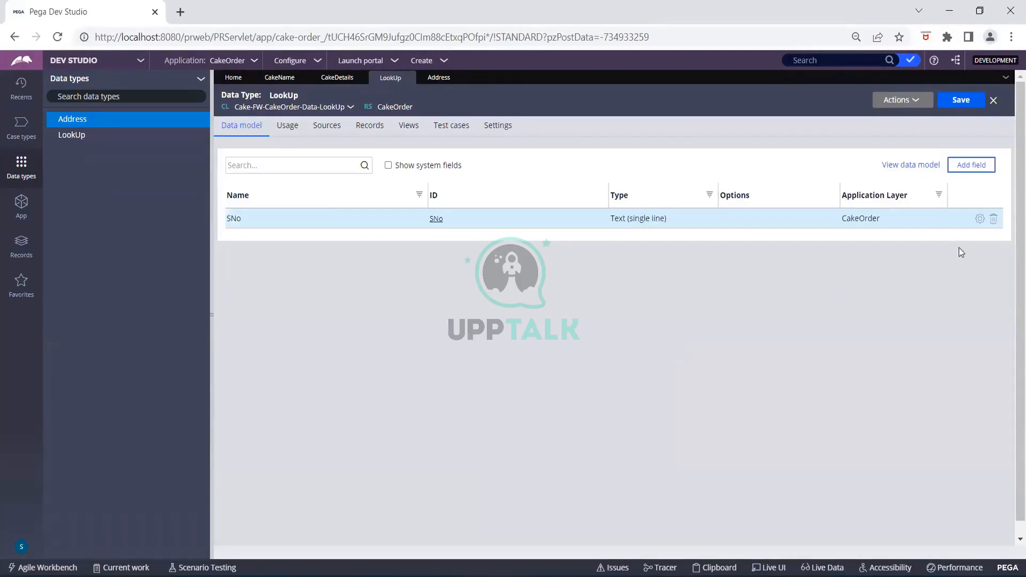
Step: Add two more single-line text fields, PropertyValue and Category, to the LookUp data model
left_click(953, 168)
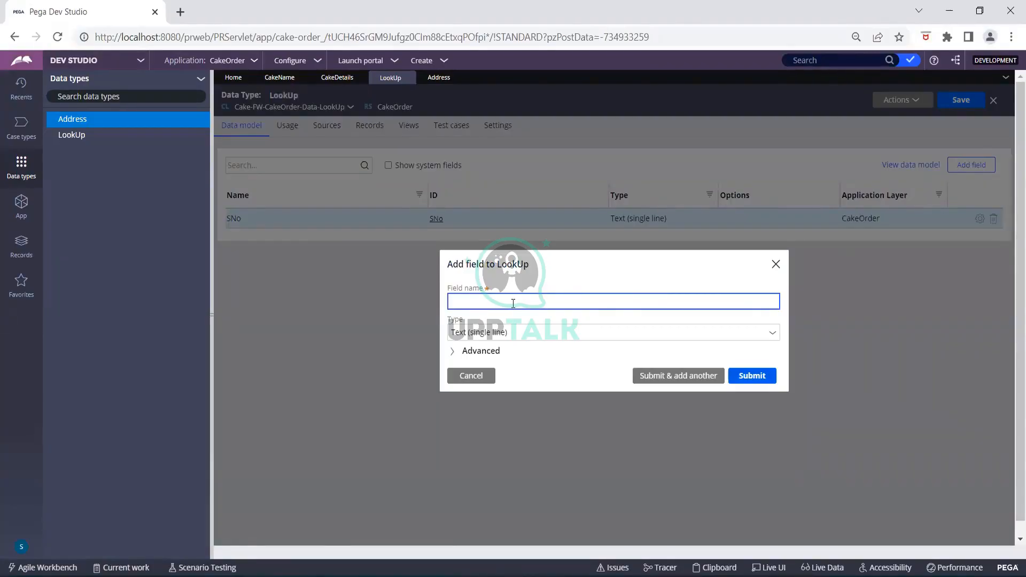
type("PropertyValue")
left_click(670, 377)
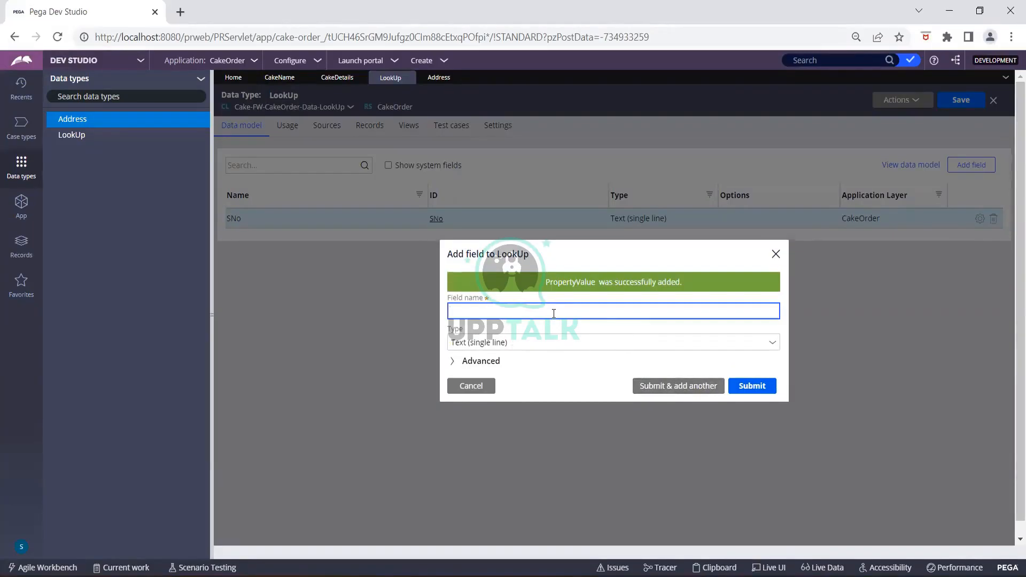
type("Category")
left_click(740, 387)
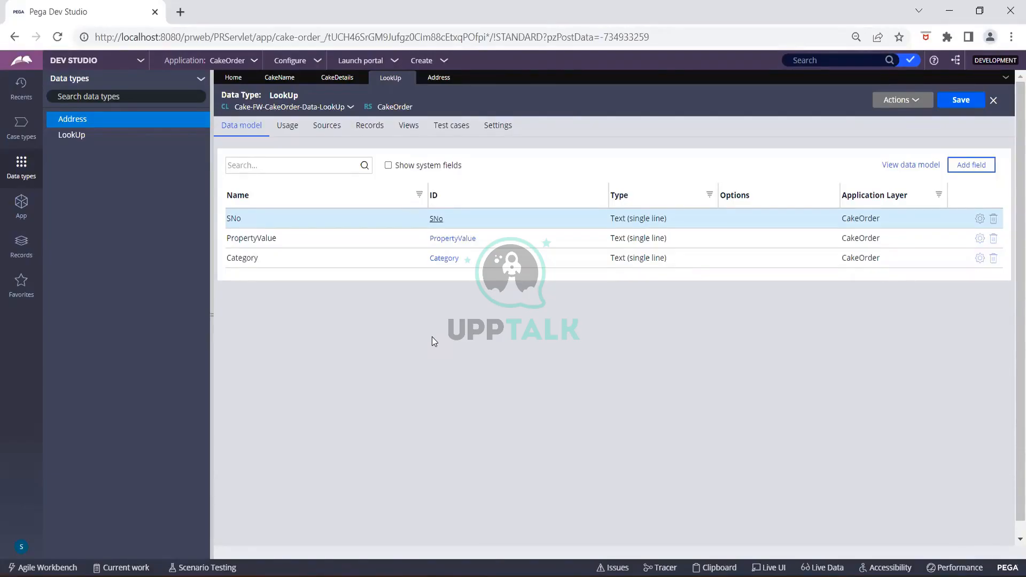
Step: Start configuring the LookUp records source for the record editor and use SNo as its key
left_click(373, 135)
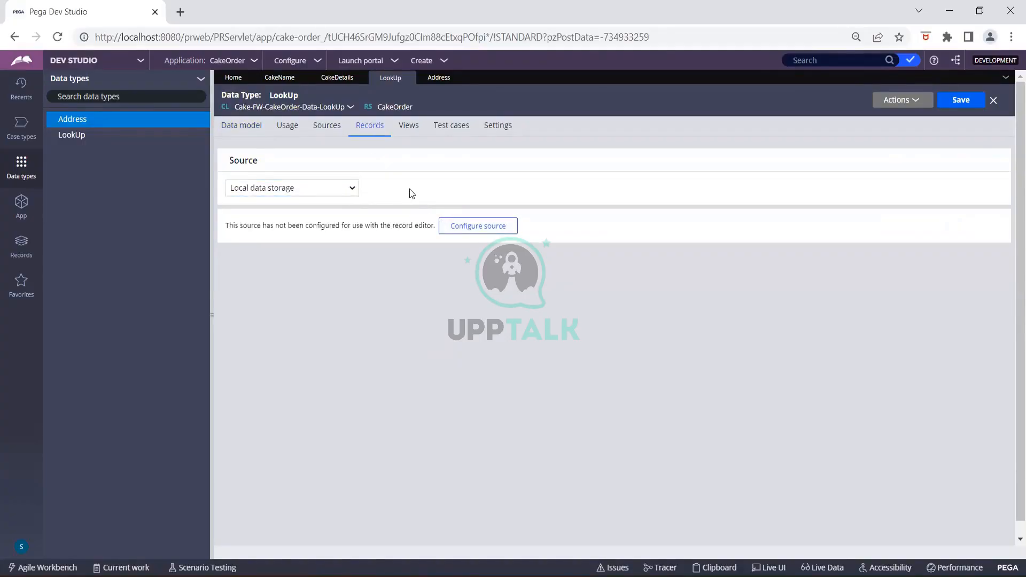
left_click(468, 227)
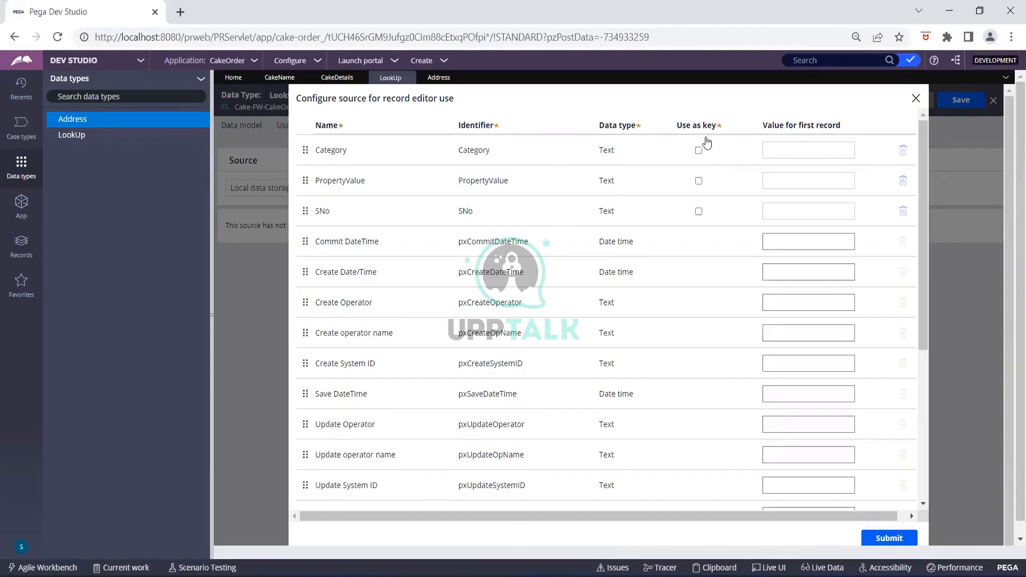
left_click_drag(716, 127, 674, 127)
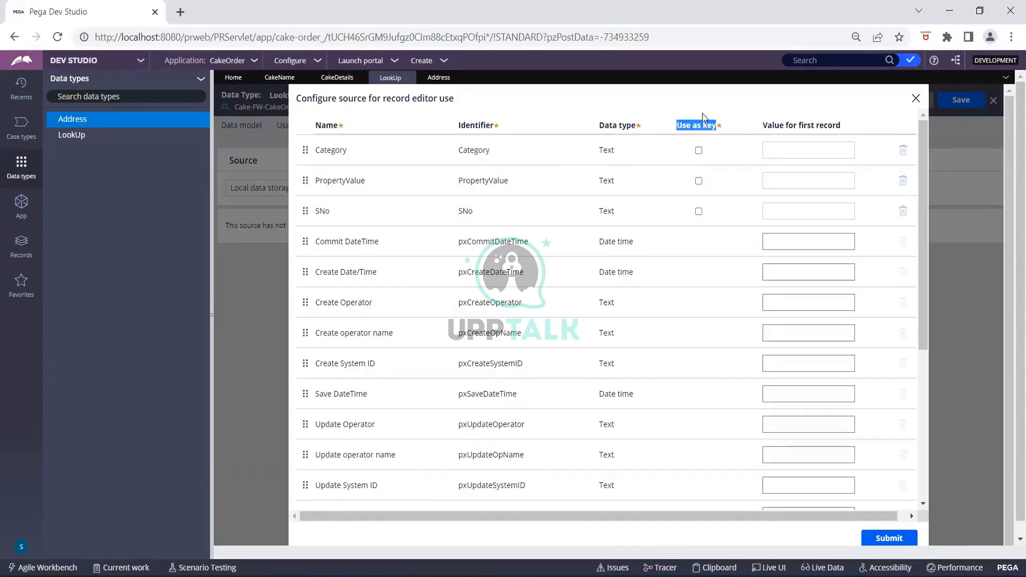
left_click(724, 112)
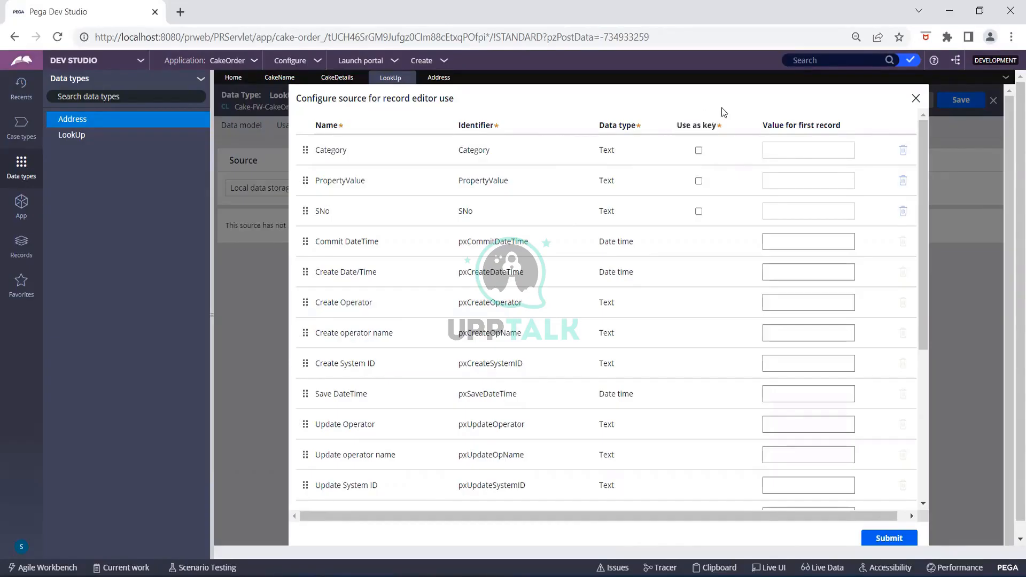
left_click(699, 212)
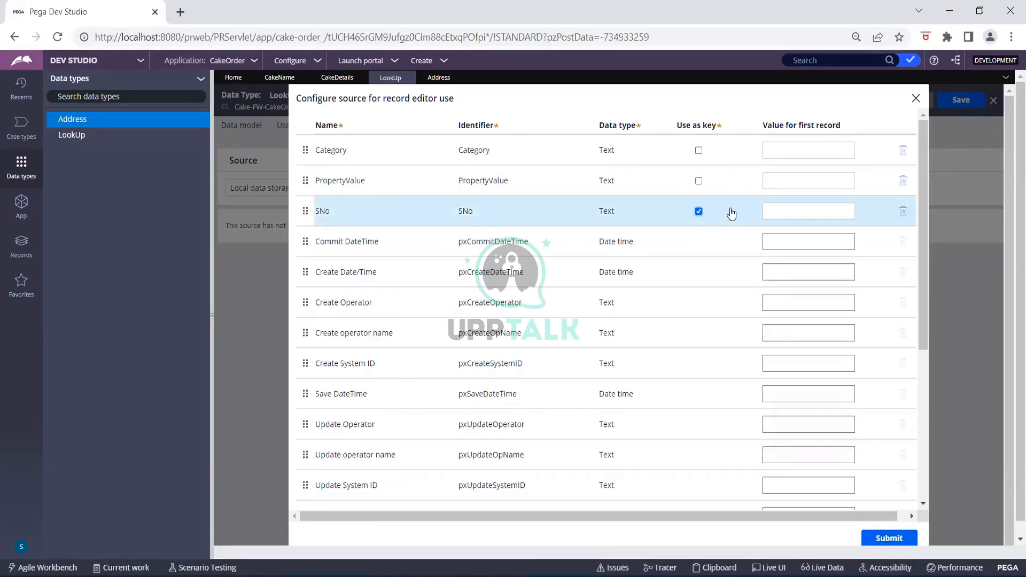
Step: Set the source's database to PegaDATA
scroll(747, 285, "down", 3)
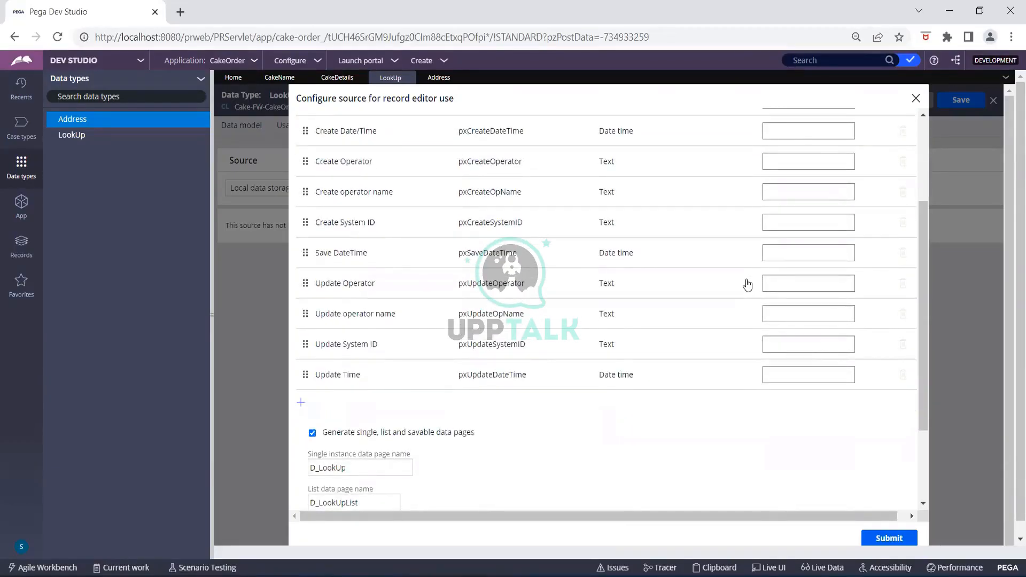
scroll(747, 285, "down", 3)
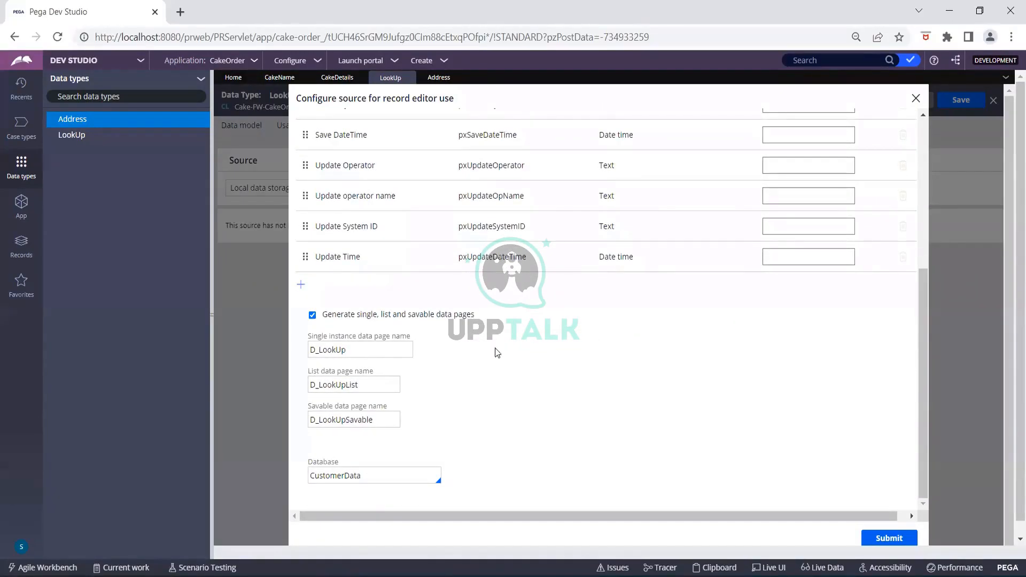
left_click(388, 476)
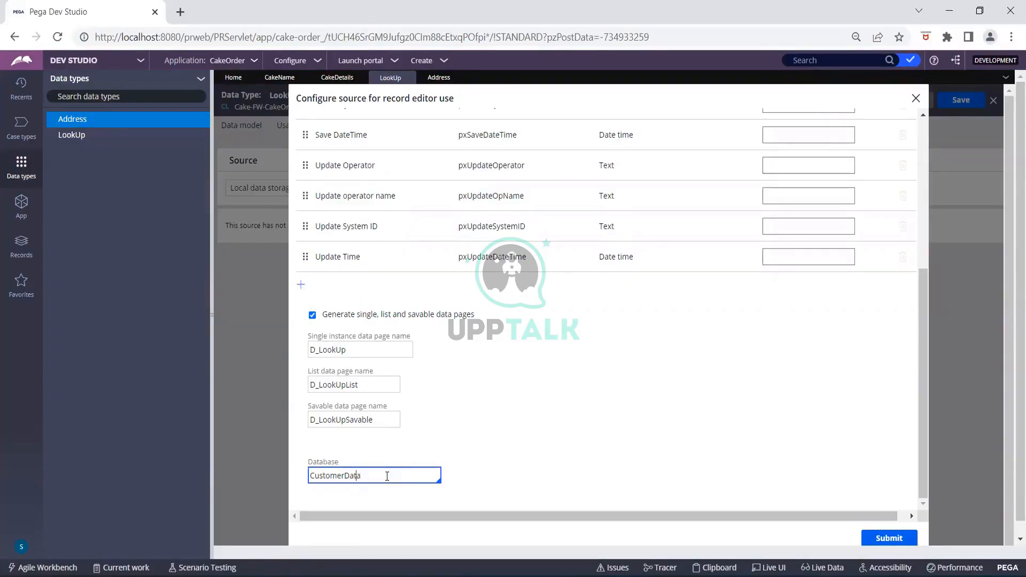
key("Left")
key("Left")
key("Left")
key("Left")
key("Left")
key("Delete")
key("Delete")
key("BackSpace")
key("BackSpace")
key("BackSpace")
key("BackSpace")
key("BackSpace")
key("BackSpace")
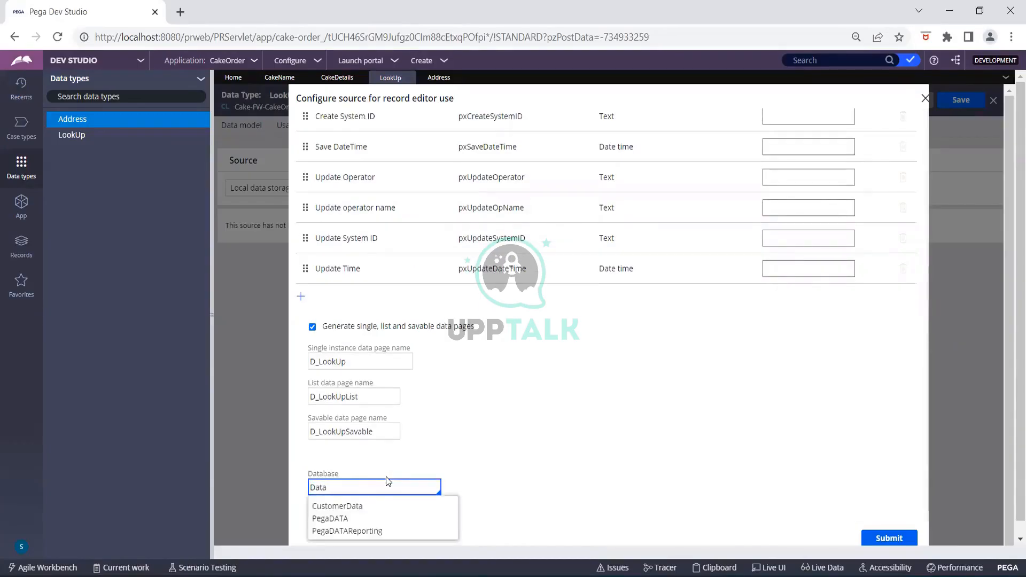
left_click(343, 519)
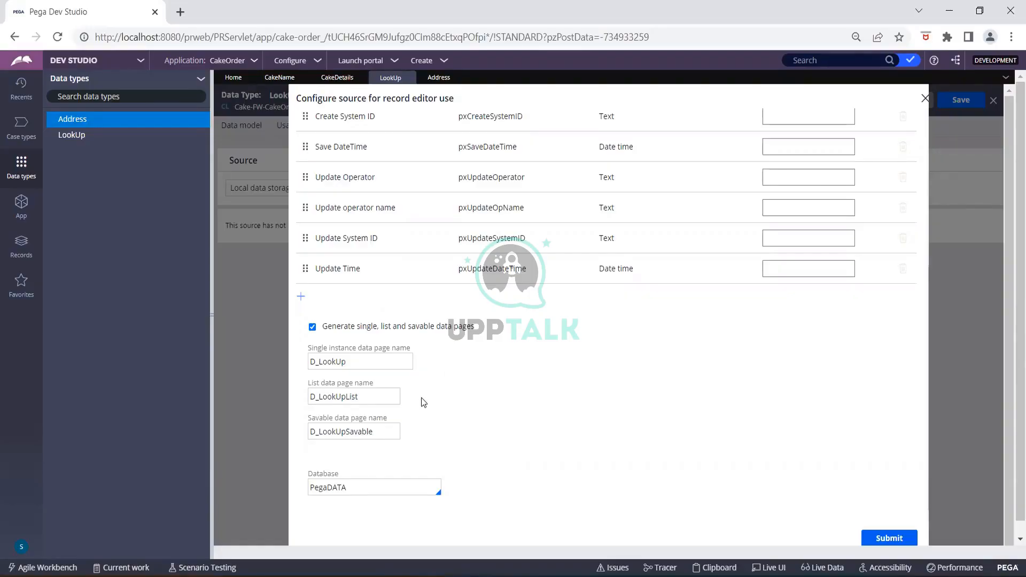
Step: Clear the savable data page name in the source configuration
left_click(388, 429)
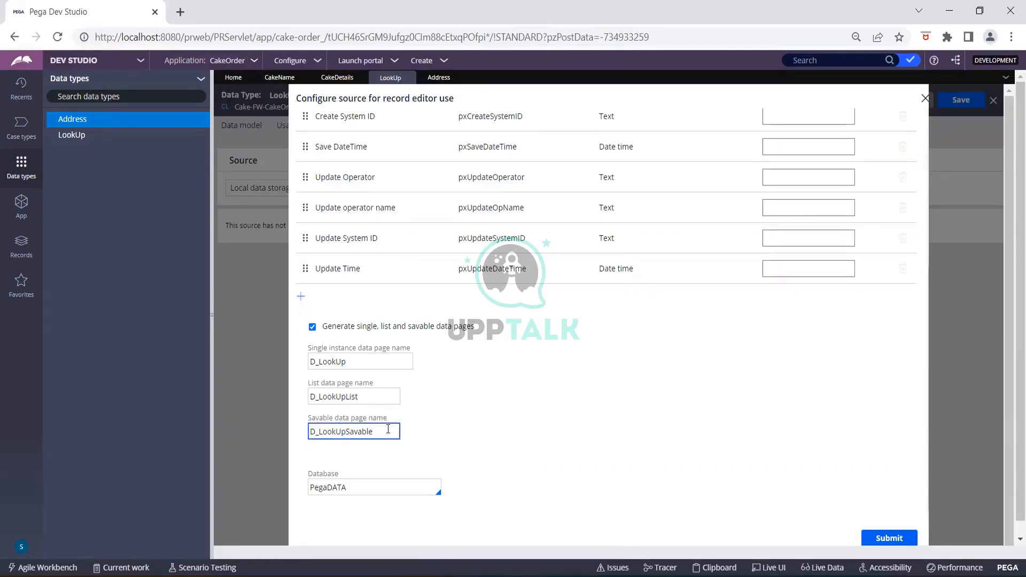
key("BackSpace")
key("BackSpace")
key("BackSpace")
key("BackSpace")
key("BackSpace")
key("BackSpace")
key("BackSpace")
key("BackSpace")
key("BackSpace")
key("BackSpace")
key("BackSpace")
key("BackSpace")
key("BackSpace")
key("BackSpace")
key("BackSpace")
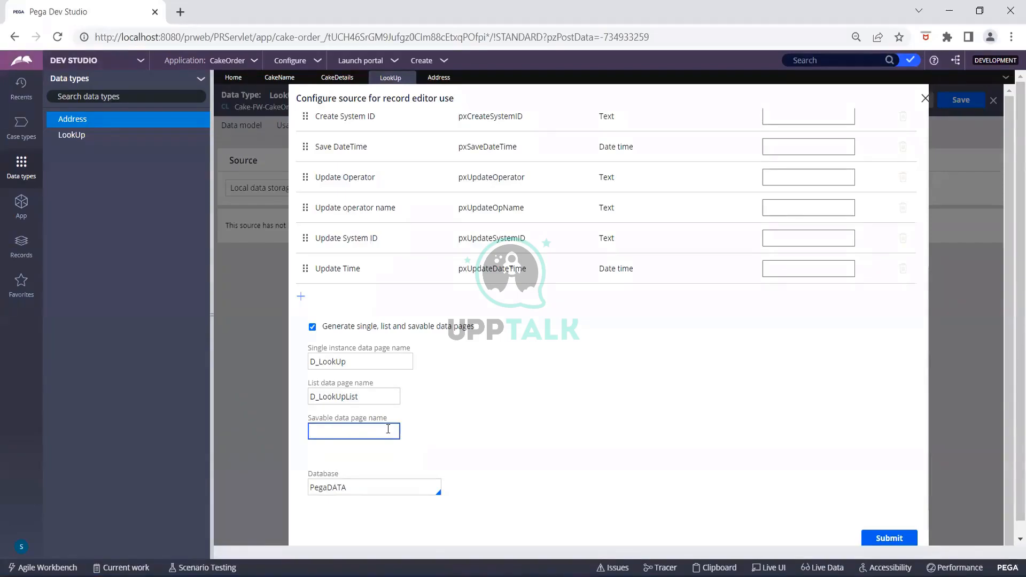
Step: Try to submit the record source configuration with the savable data page name left blank
scroll(608, 307, "up", 5)
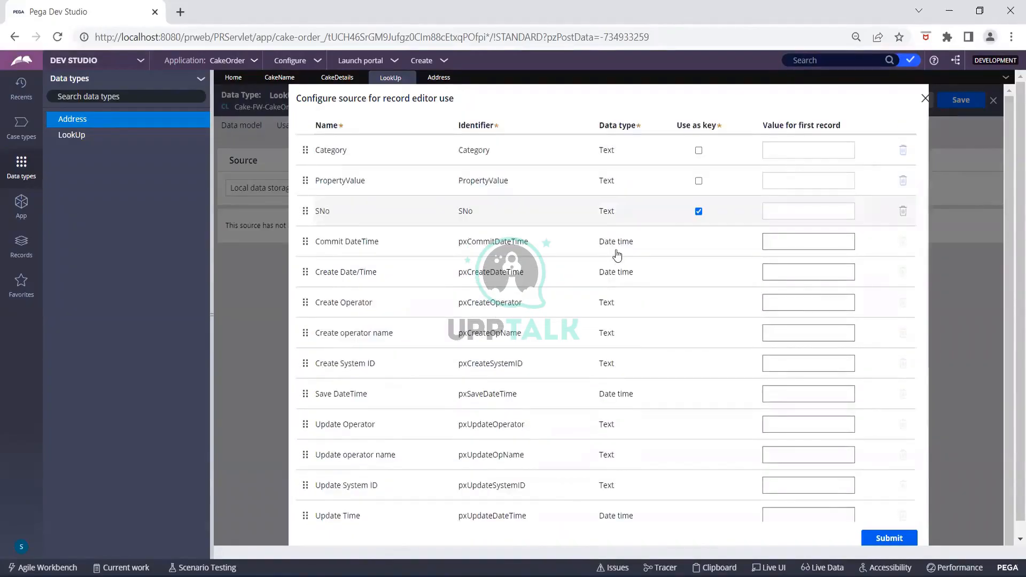
scroll(762, 355, "down", 5)
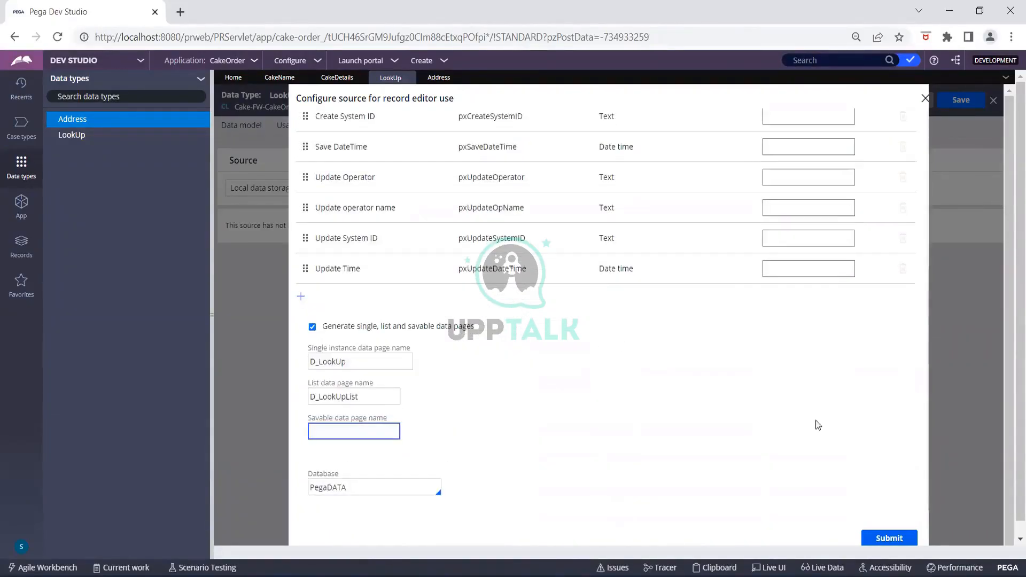
left_click(890, 538)
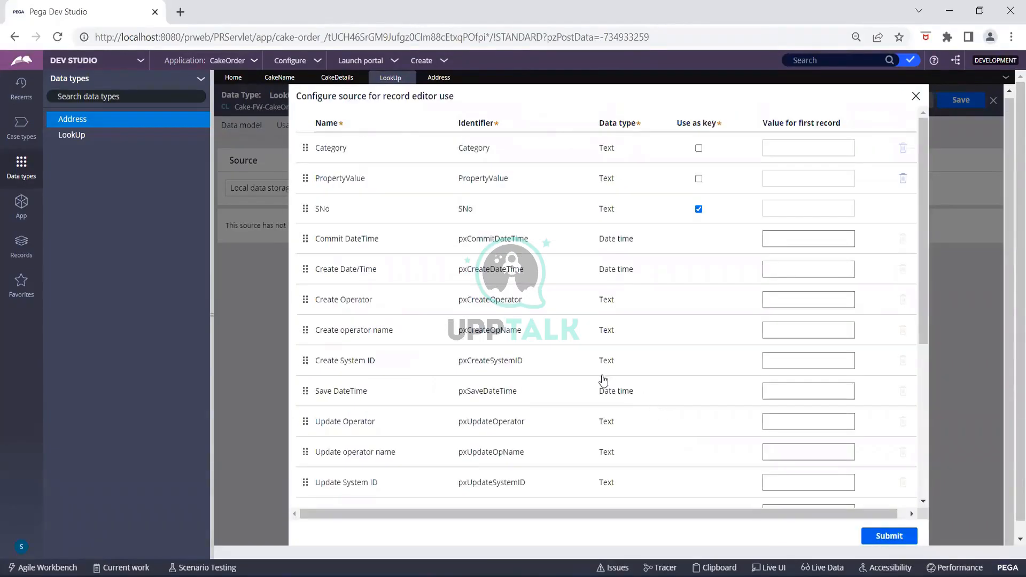
Step: Set the savable data page name to D_LookpUpSavable, submit the source configuration and close the review
scroll(601, 380, "down", 5)
left_click(436, 405)
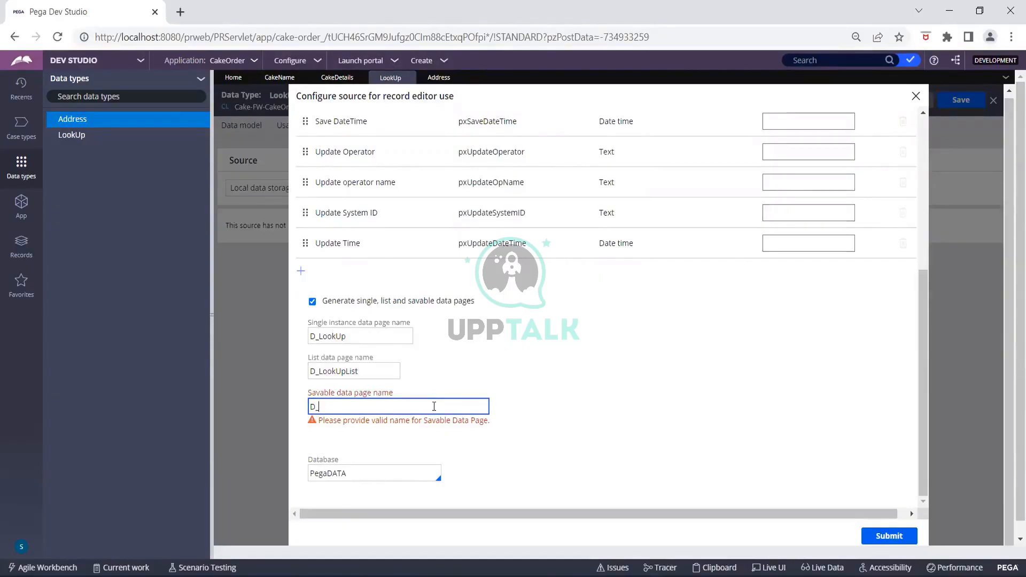
key("BackSpace")
key("BackSpace")
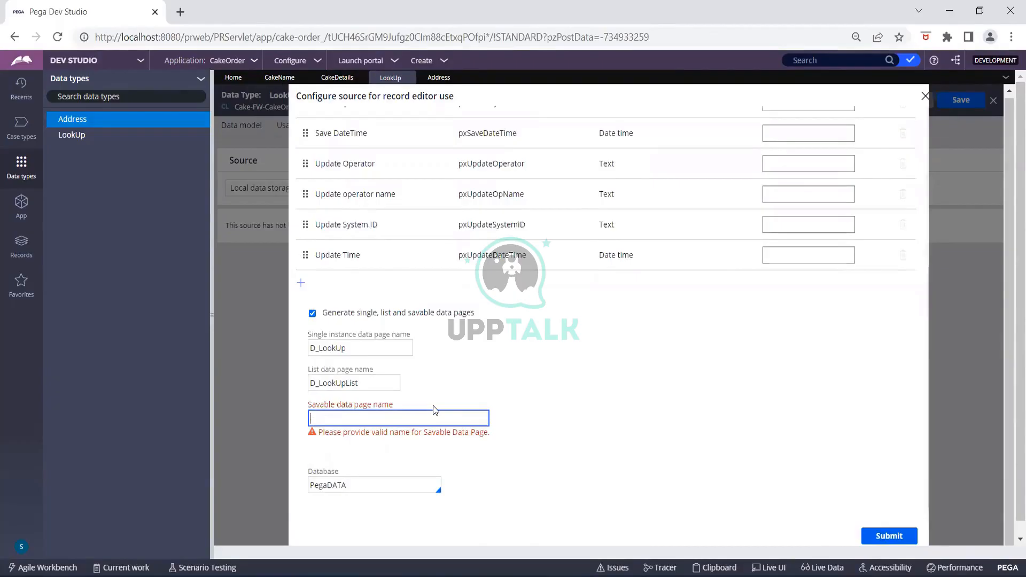
left_click(536, 418)
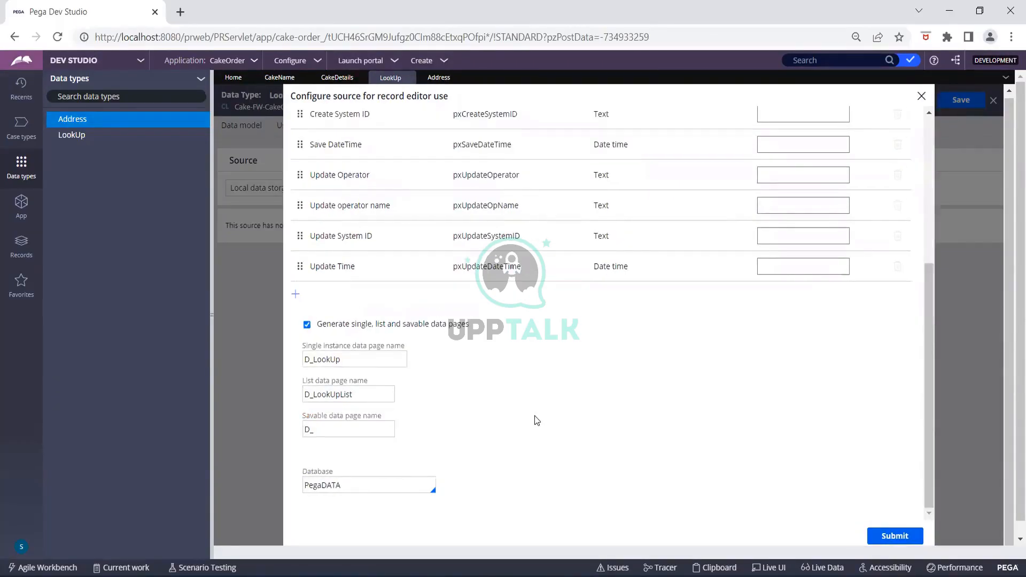
left_click(374, 430)
type("LookpUpSavab")
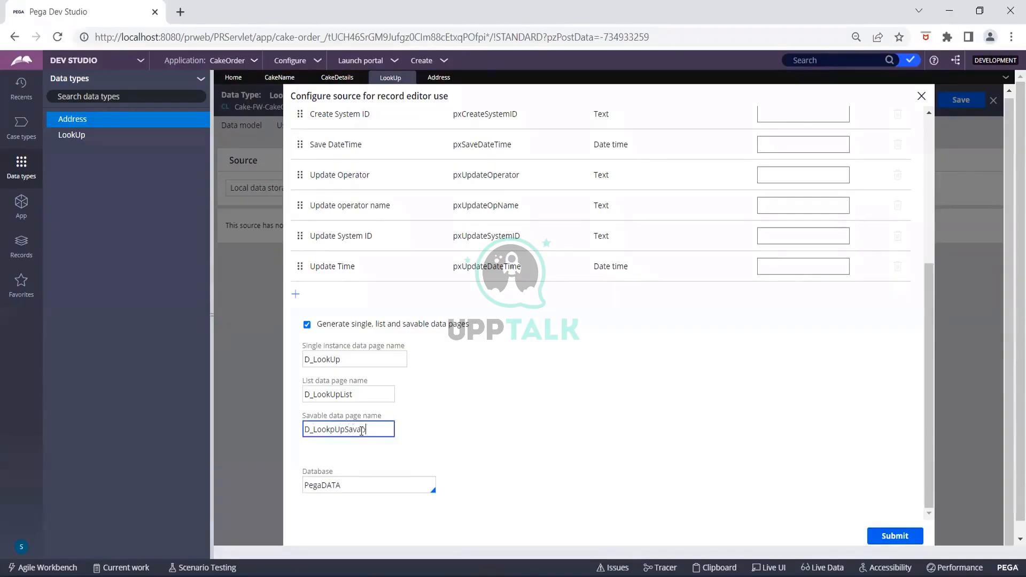
type("le")
left_click(876, 541)
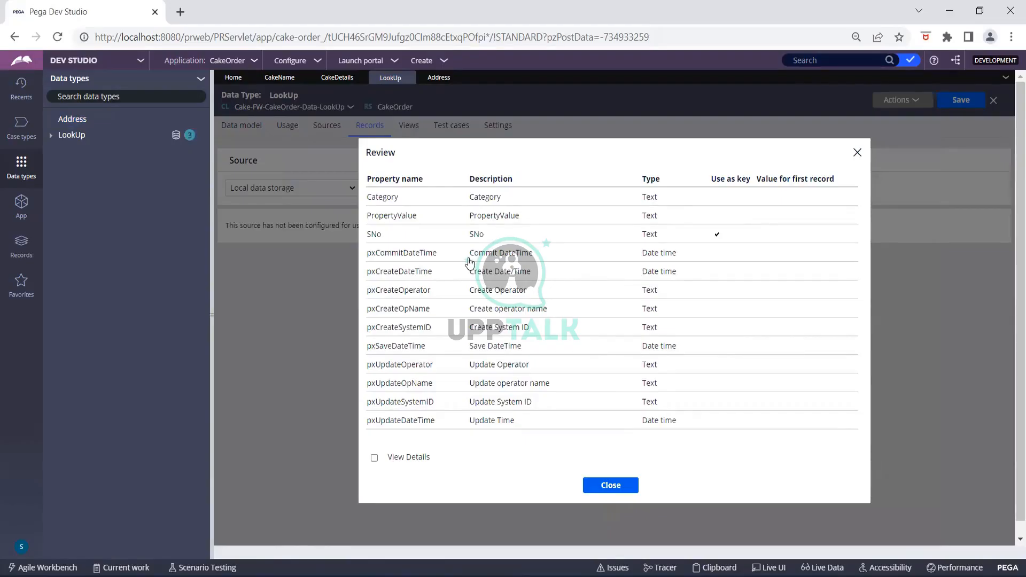
left_click(621, 486)
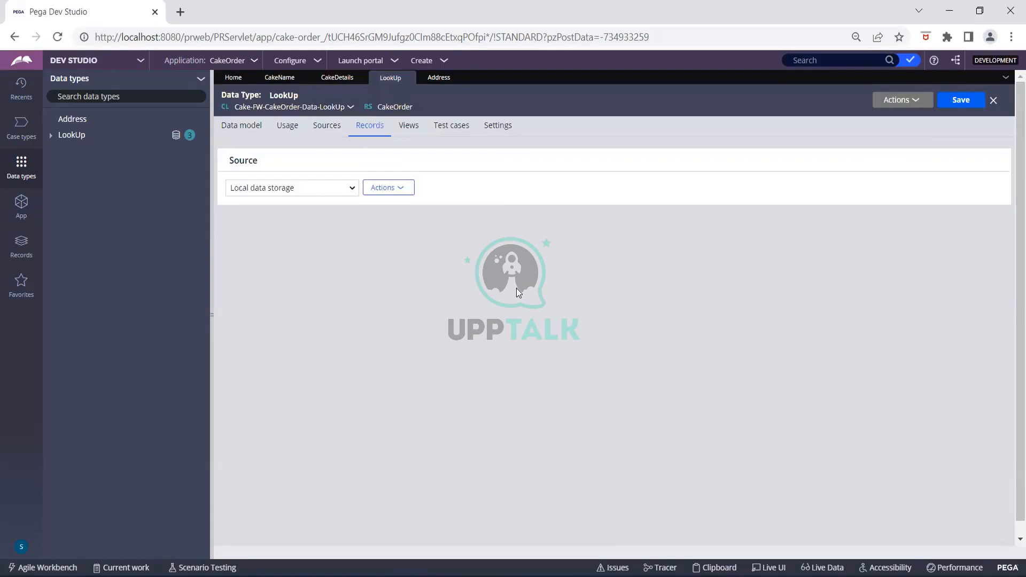
left_click(342, 191)
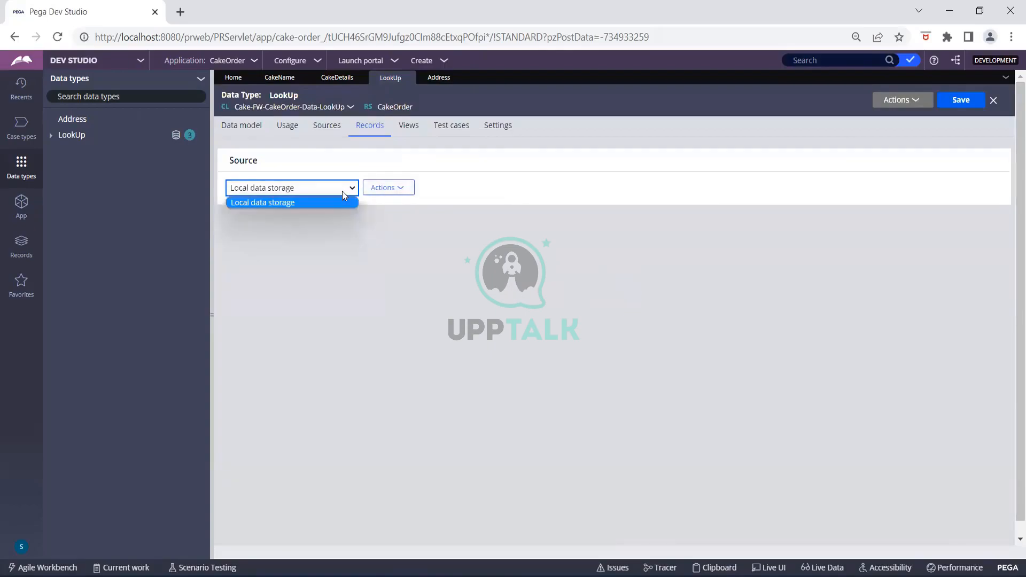
left_click(471, 190)
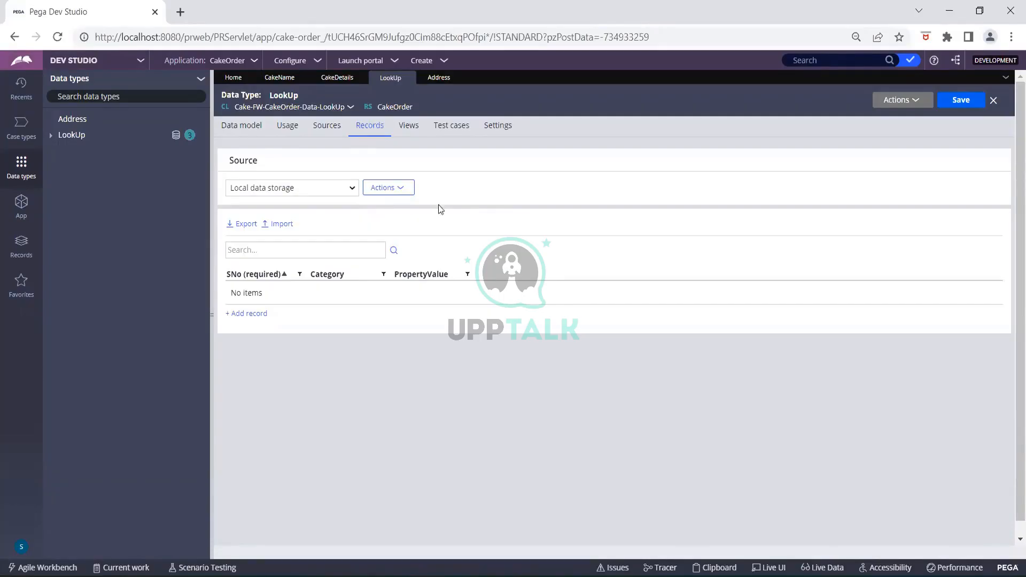
Step: Add a LookUp record with SNo 1, category Cake and property value Chocolate
left_click(256, 314)
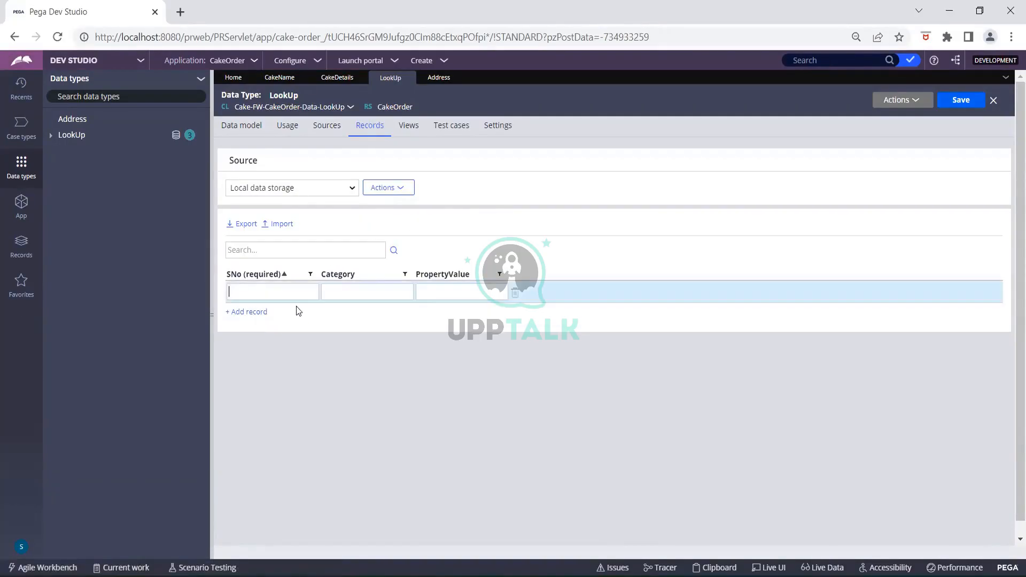
type("1")
left_click(333, 292)
type("Cake")
left_click(443, 293)
type("Chocolate")
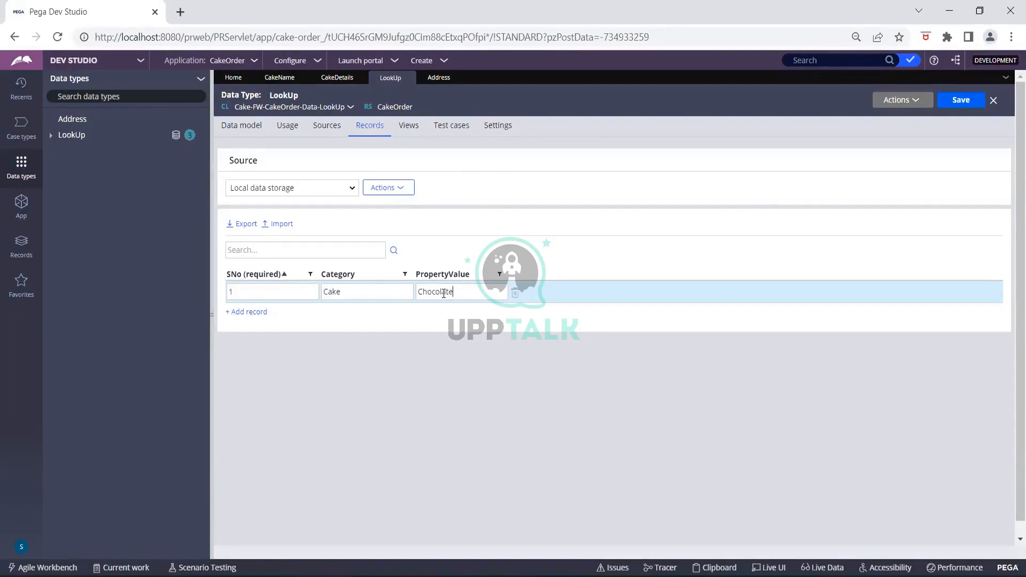
Step: Try to add a second record with SNo 1, category Cake and property value Strawberry, and delete the duplicate row
left_click(258, 314)
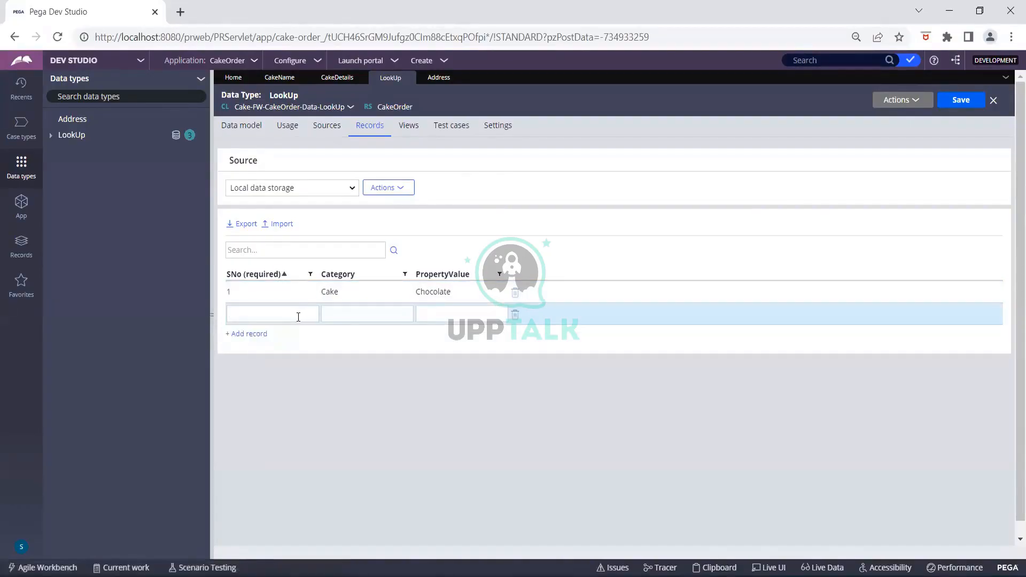
type("2")
left_click(334, 316)
type("1")
left_click(339, 314)
type("C")
type("ak")
type("e")
type("Straw")
type("berry")
left_click(560, 409)
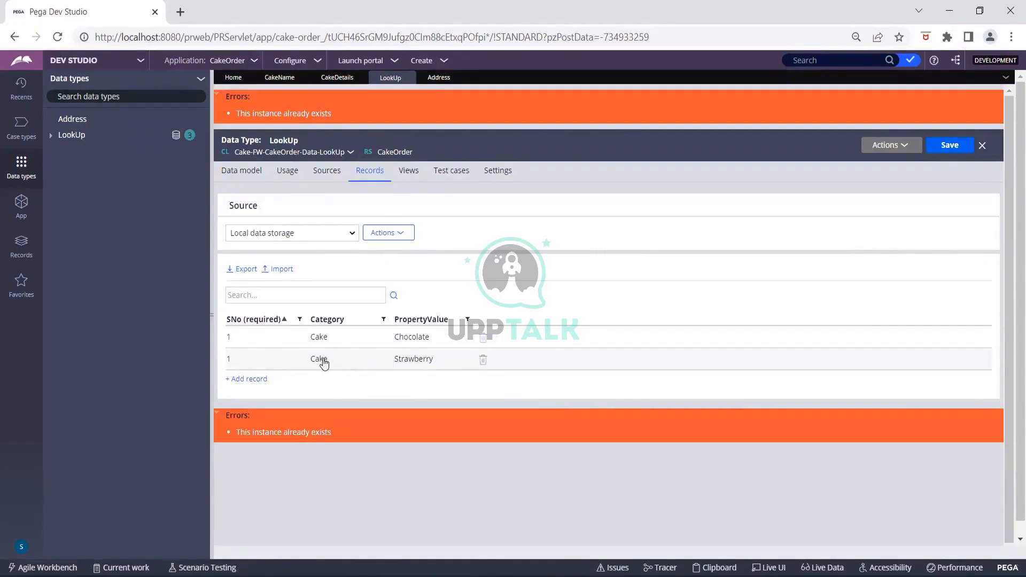
left_click(299, 358)
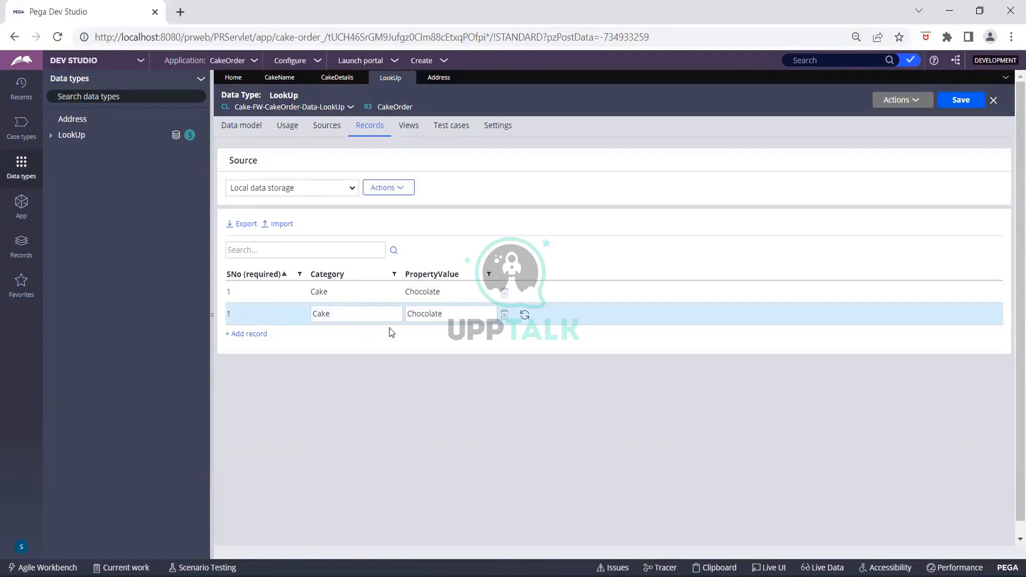
left_click(504, 315)
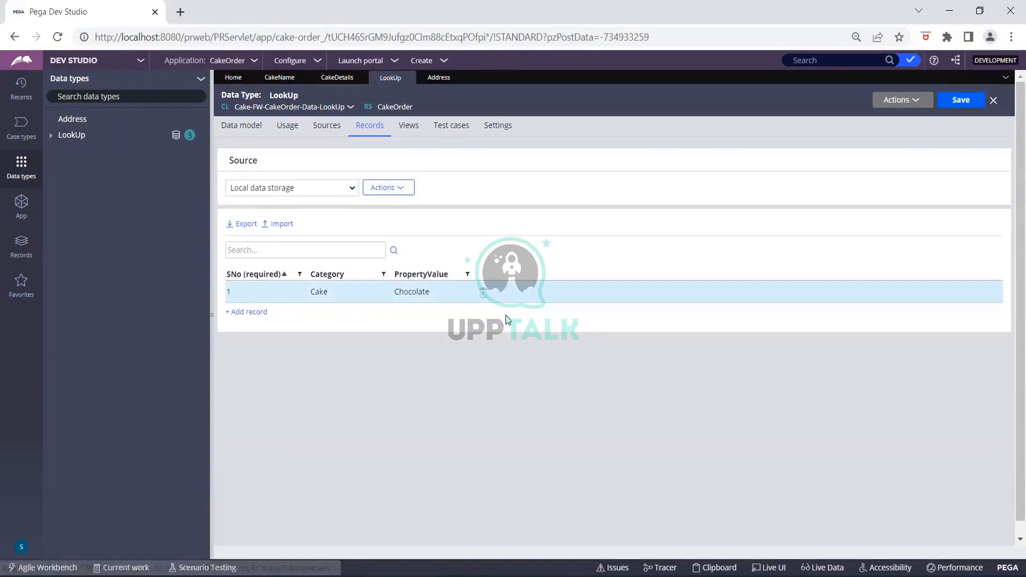
Step: Add a LookUp record with SNo 2, category Cake and property value Red Velvet
left_click(249, 315)
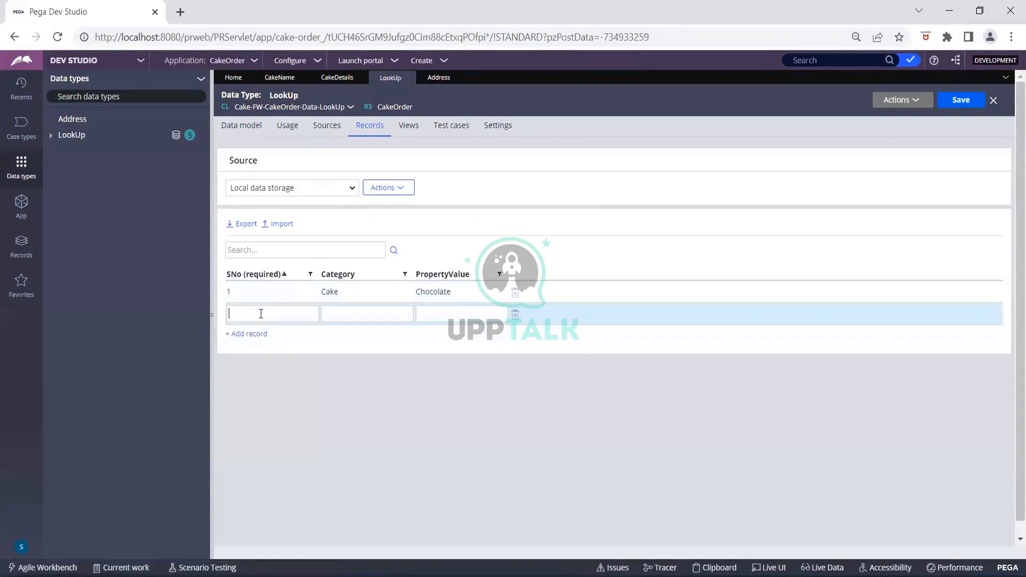
type("2")
left_click(336, 317)
type("Cake")
left_click(425, 314)
type("Red ")
type("Vel")
type("ver")
type("t")
Step: Add a LookUp record with SNo 34, category Cake and property value Strawberry
left_click(244, 334)
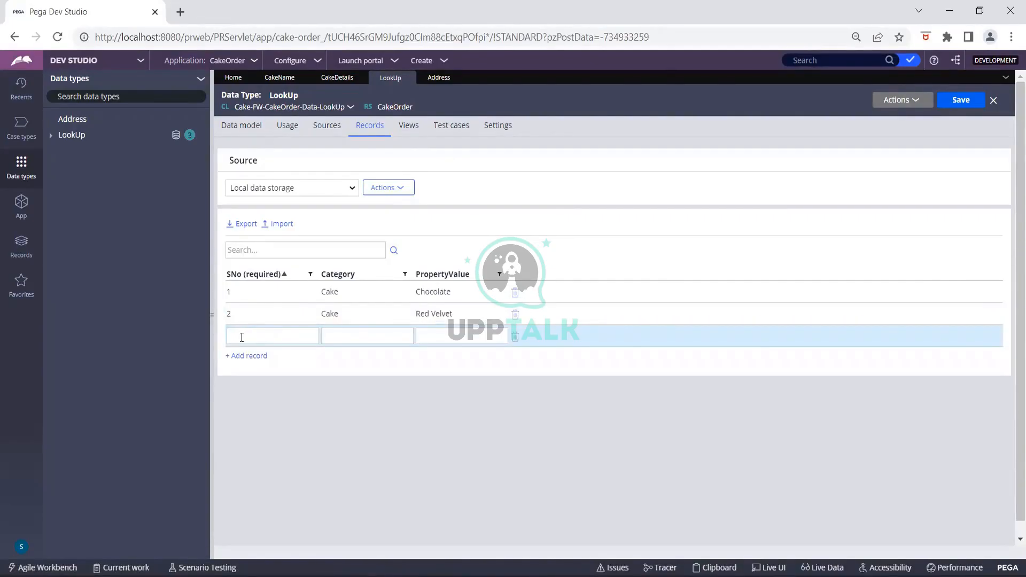
type("34")
left_click(343, 336)
type("Cake")
type("Stra")
type("wberry")
left_click(602, 420)
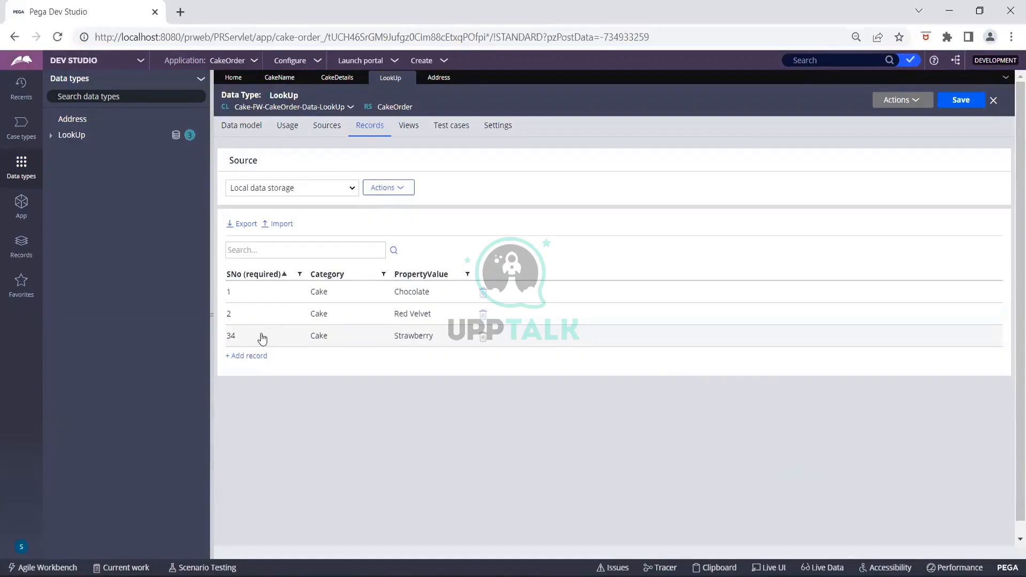
Step: Add a LookUp record with SNo Four, category Cake and property value Blueberry
left_click(250, 356)
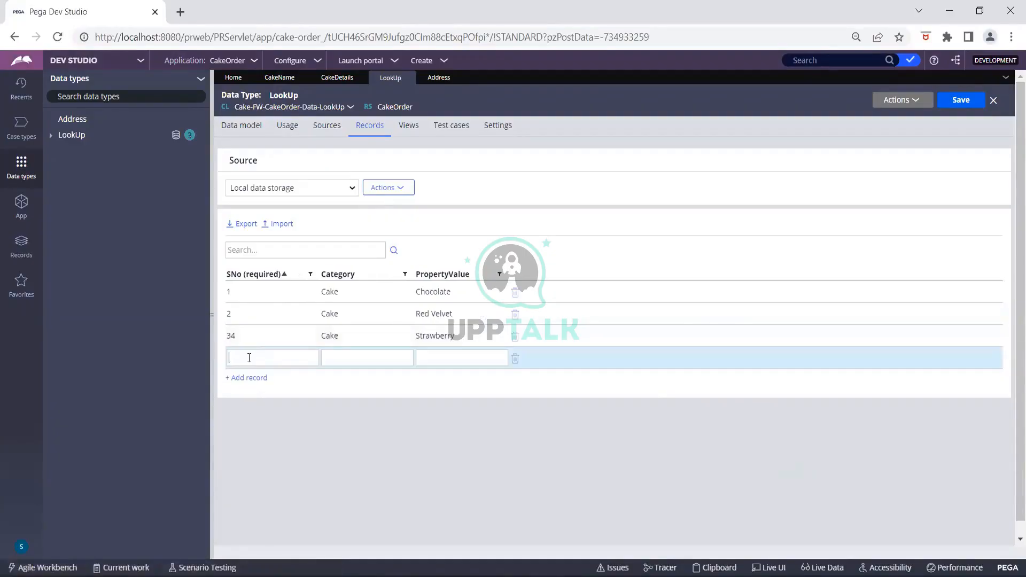
type("Four")
left_click(341, 359)
type("Cake")
left_click(438, 360)
type("Blueberry")
left_click(676, 437)
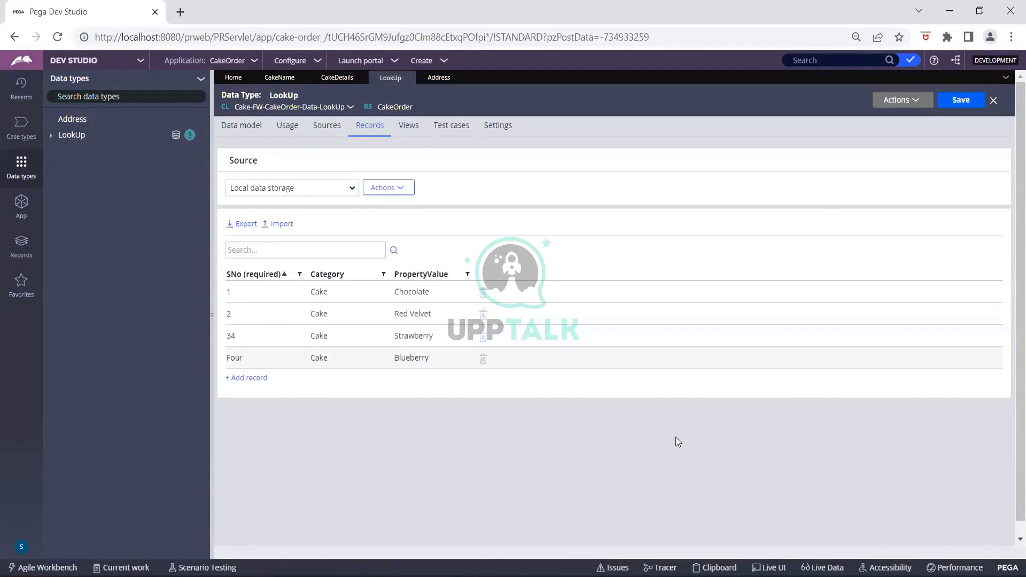
Step: Open the D_LookUpList data page from the data type's usage list and open its source report definition, DataTableEditorReport
left_click(287, 129)
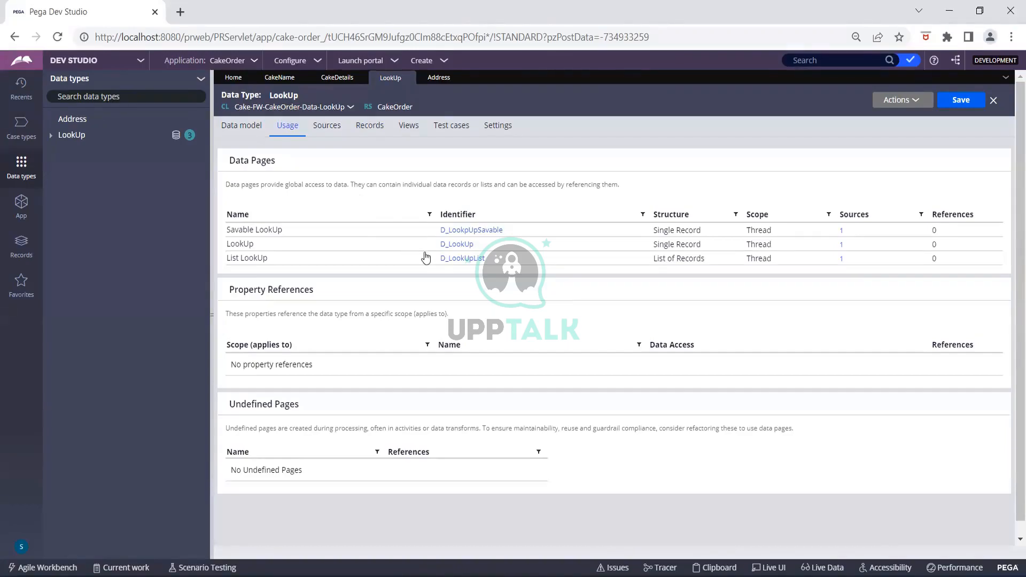
left_click(465, 258)
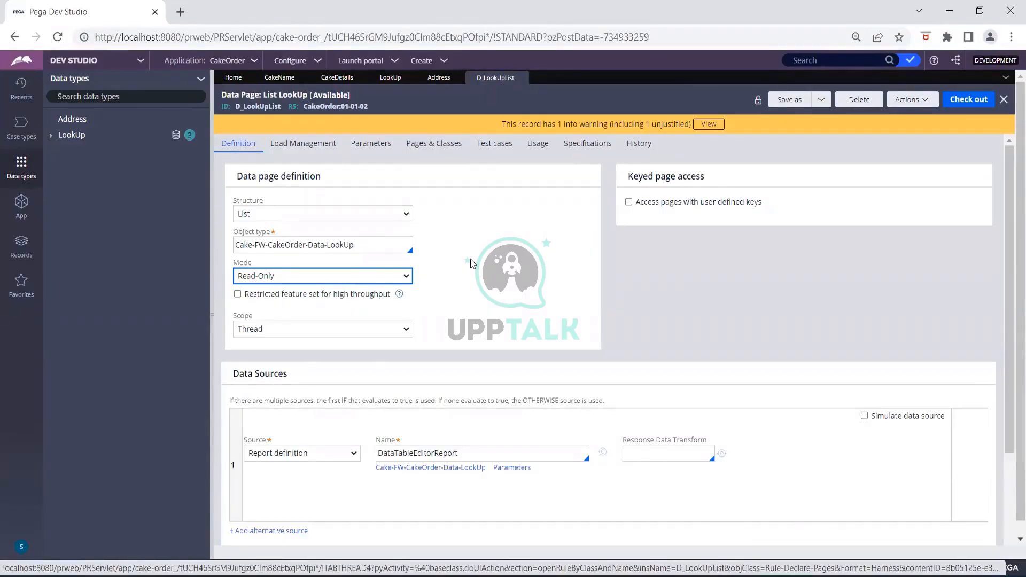
left_click(471, 259)
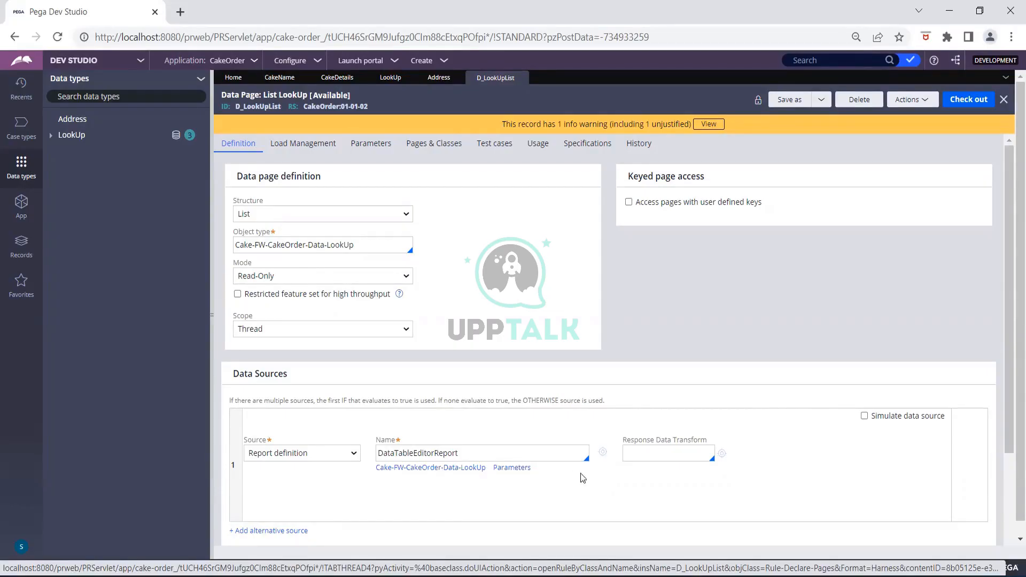
left_click(603, 454)
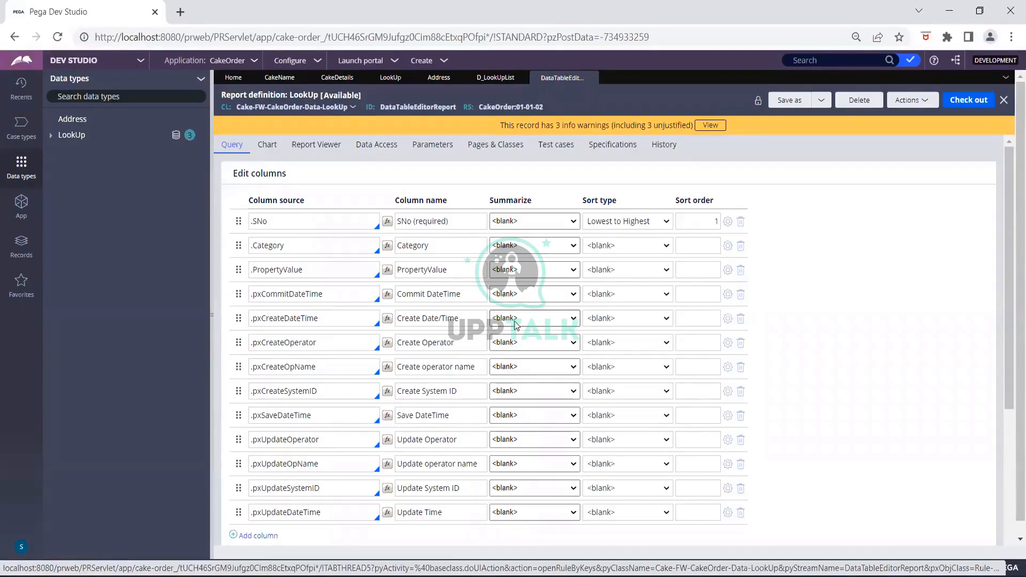
Step: Run the DataTableEditorReport report definition and view its results in a maximized window
left_click(911, 101)
left_click(910, 114)
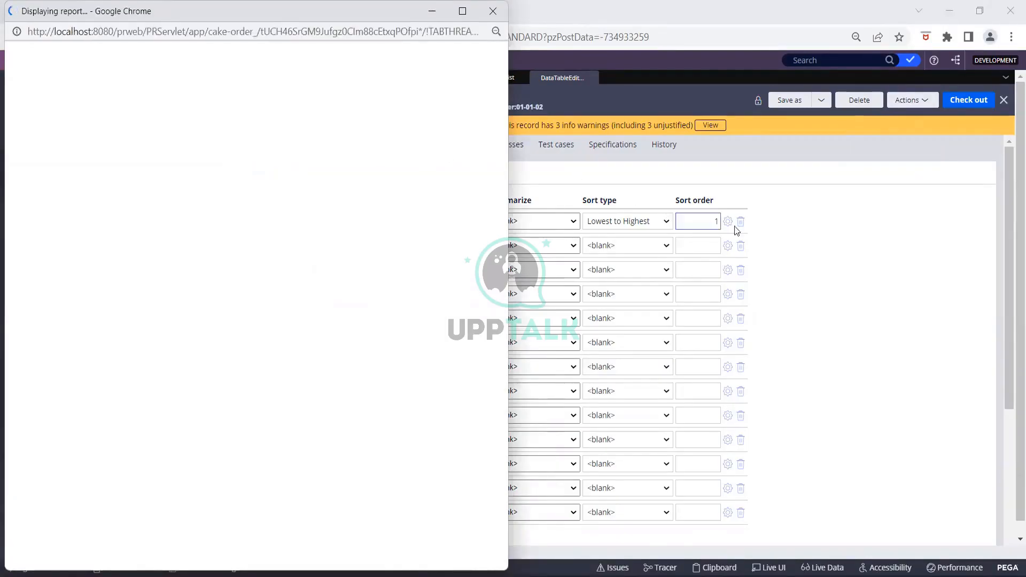
left_click(832, 249)
scroll(832, 249, "down", 5)
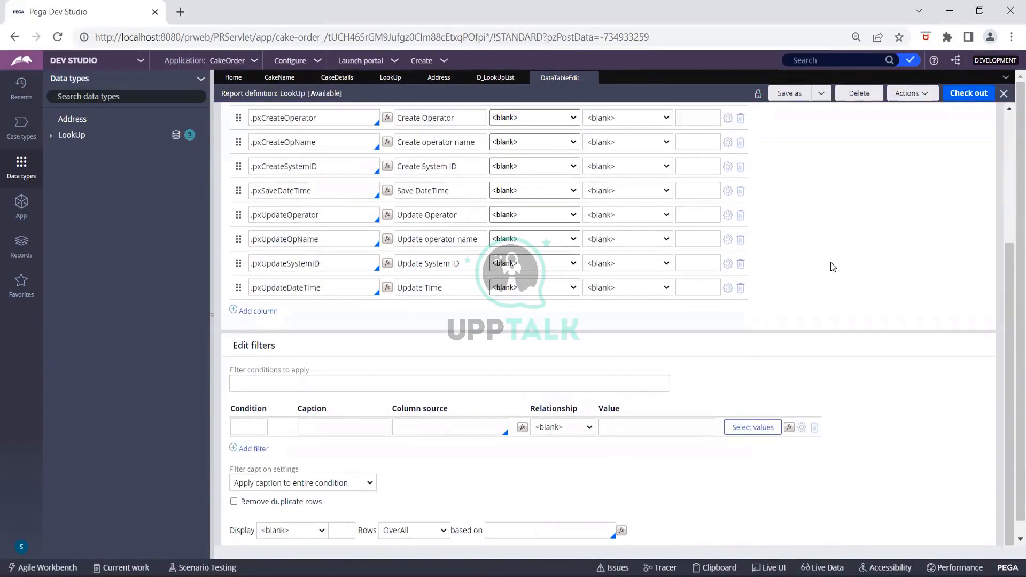
left_click(358, 424)
scroll(357, 422, "up", 5)
mouse_move(674, 575)
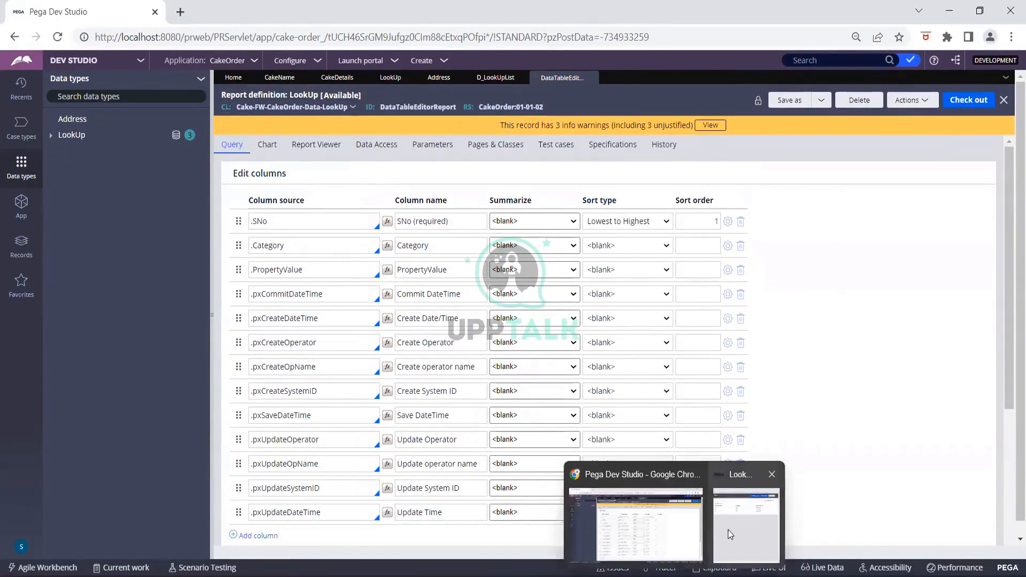
left_click(728, 530)
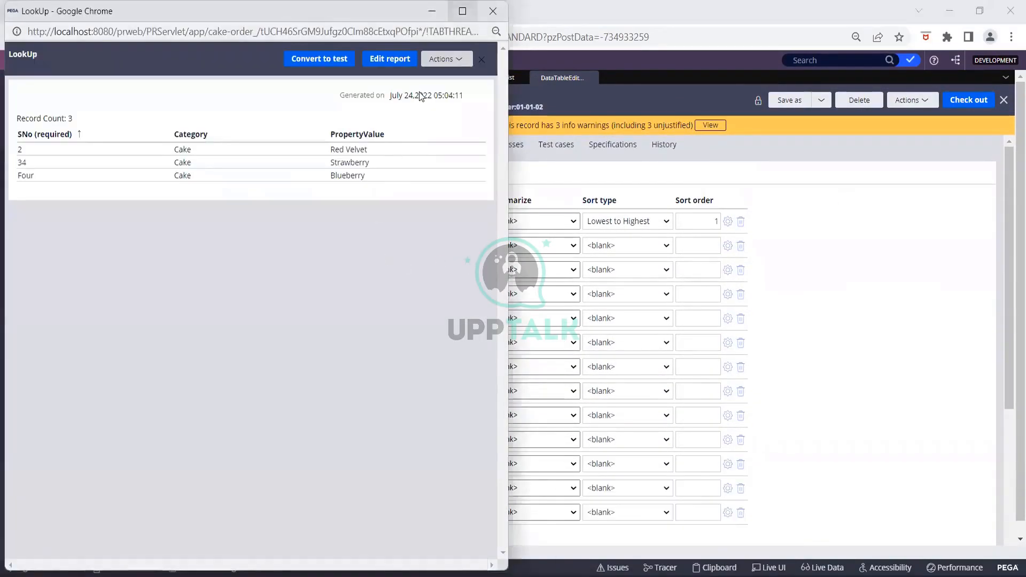
left_click(462, 10)
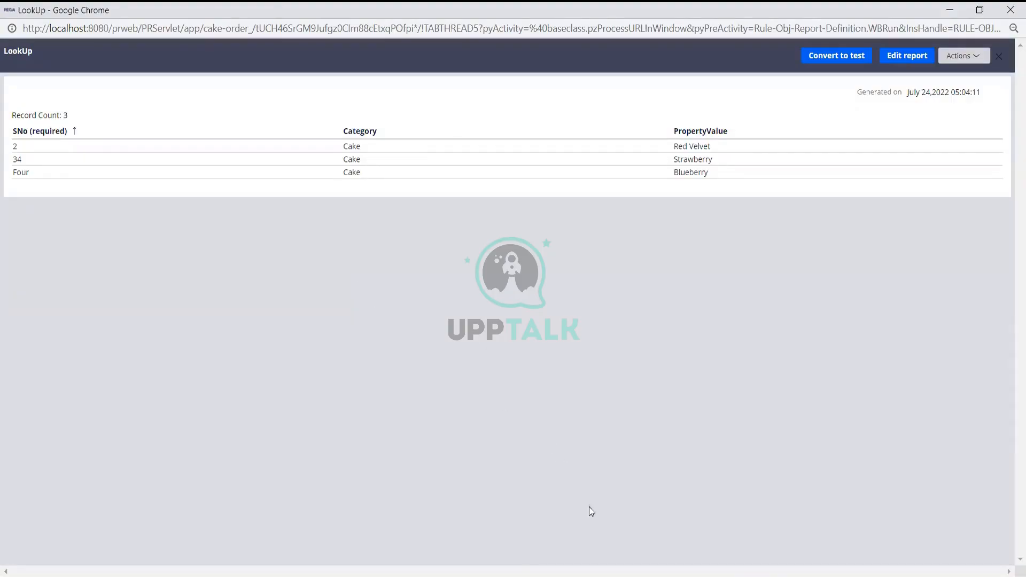
Step: Return to the LookUp data type and review its usage, data model and sources
mouse_move(658, 566)
left_click(618, 530)
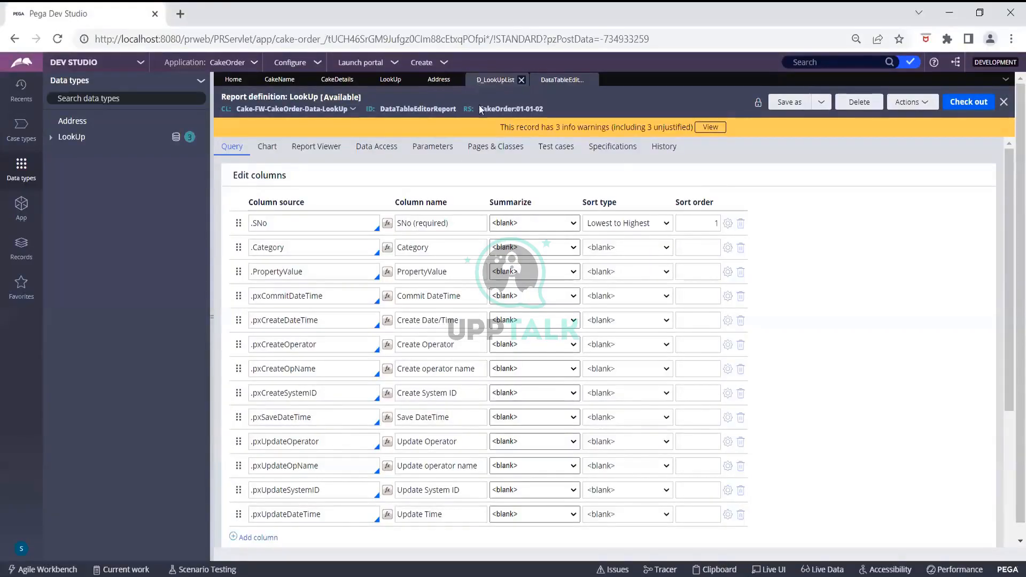
left_click(390, 79)
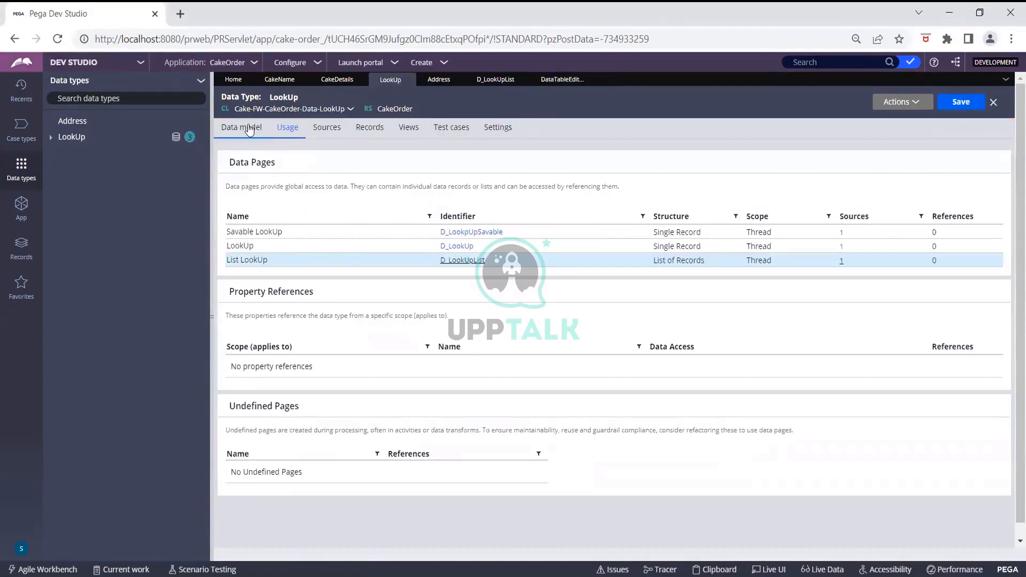
left_click(248, 129)
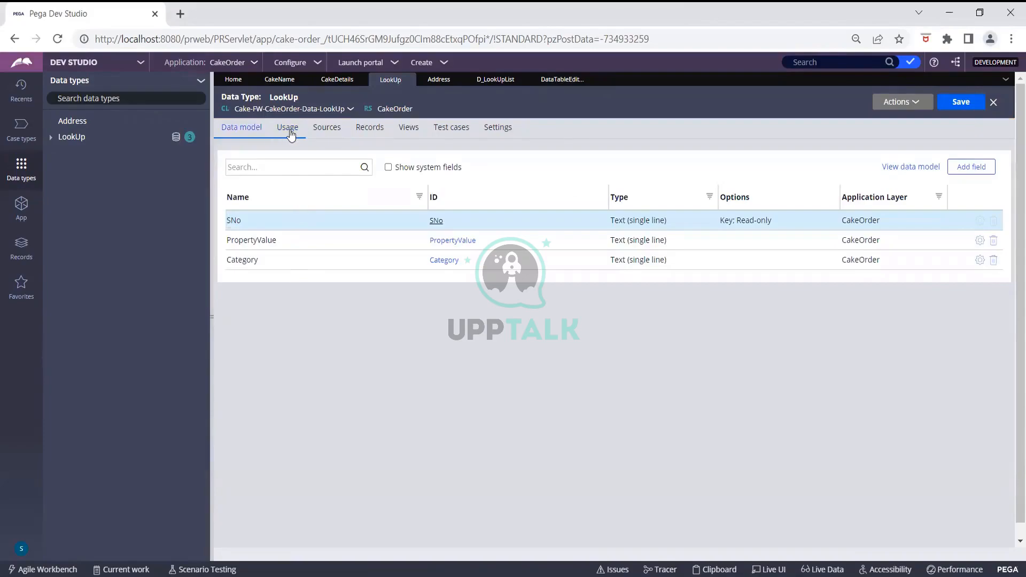
left_click(319, 130)
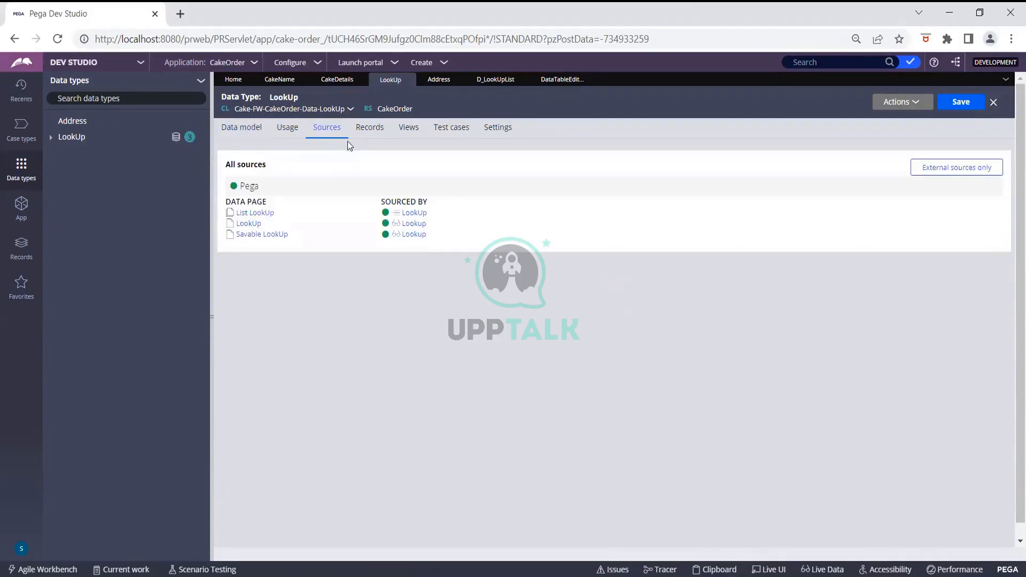
Step: Review the LookUp data type's records and storage source, and return to its usage list
left_click(369, 129)
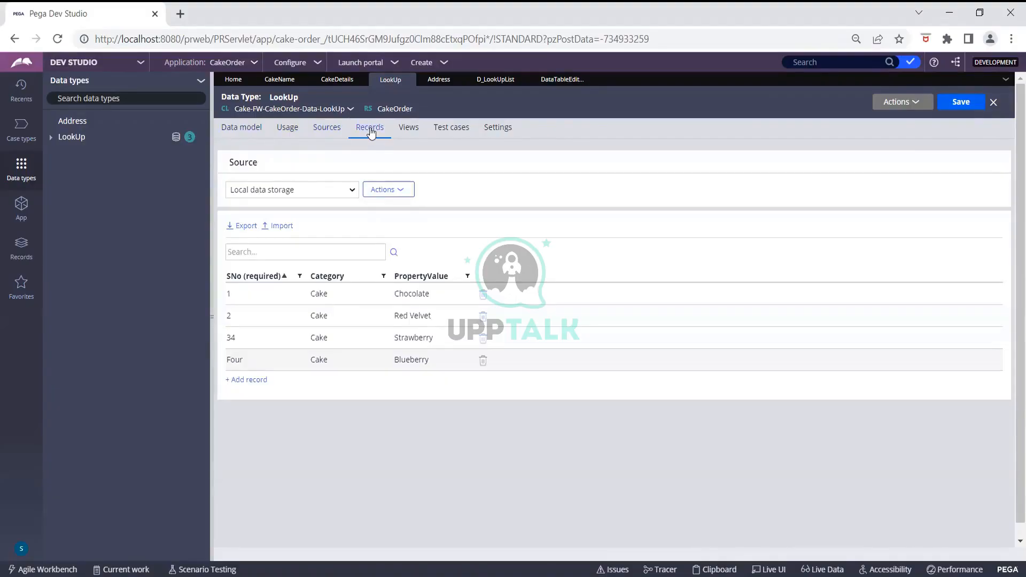
left_click(350, 185)
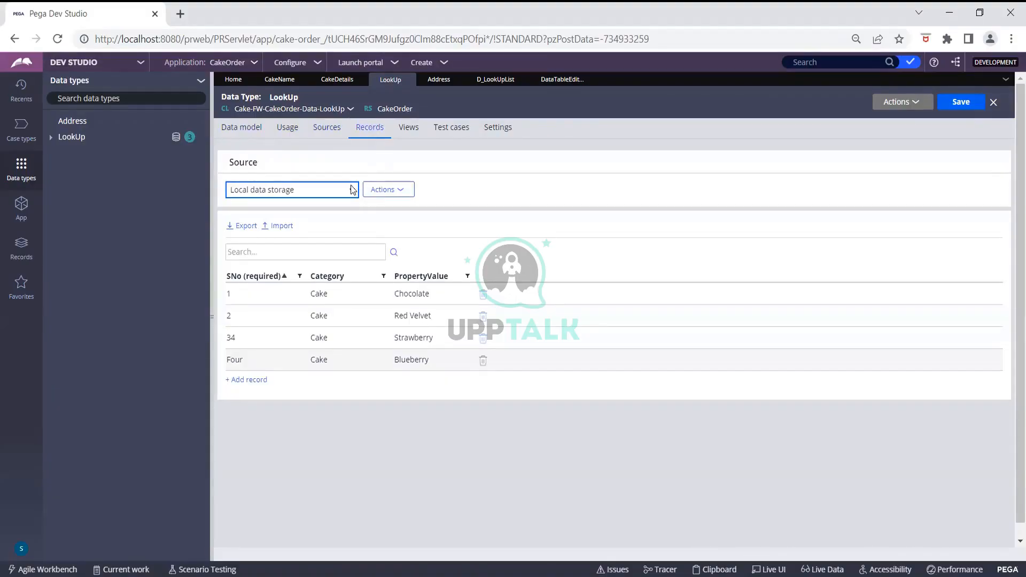
left_click(384, 162)
left_click(273, 133)
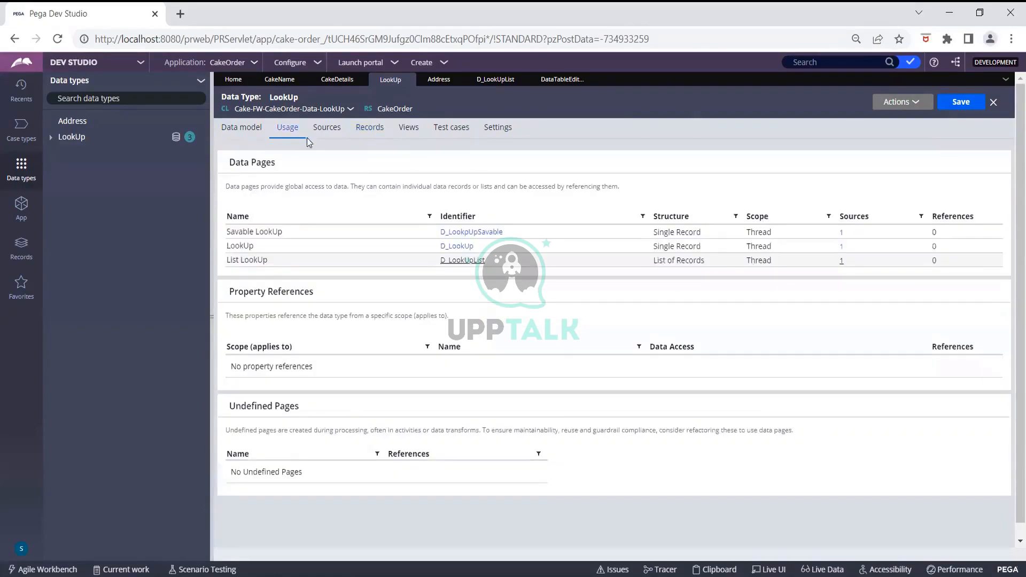
Step: Open the D_LookUpList data page from the usage list and examine the source types available for its data source
left_click(476, 261)
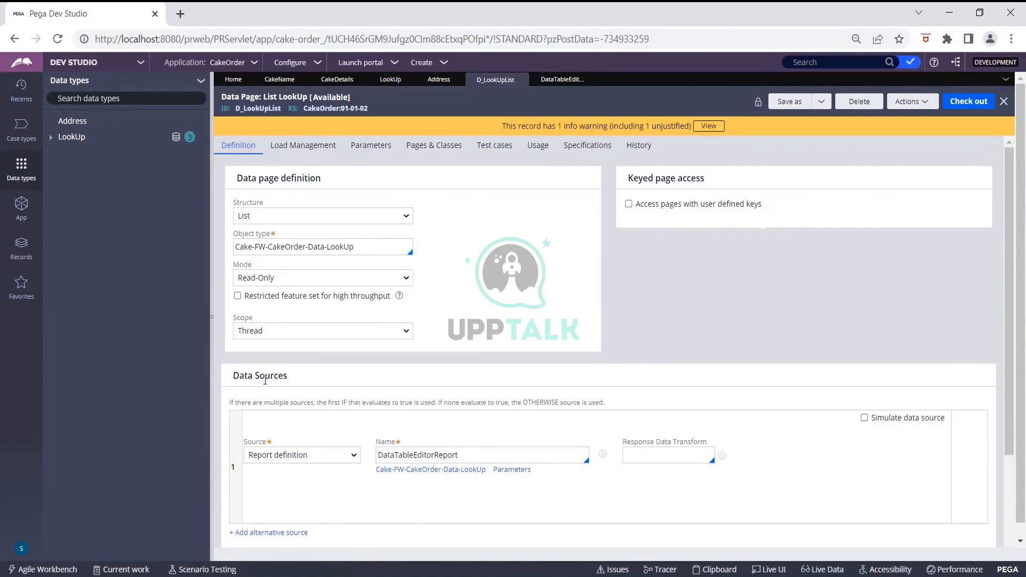
left_click(295, 455)
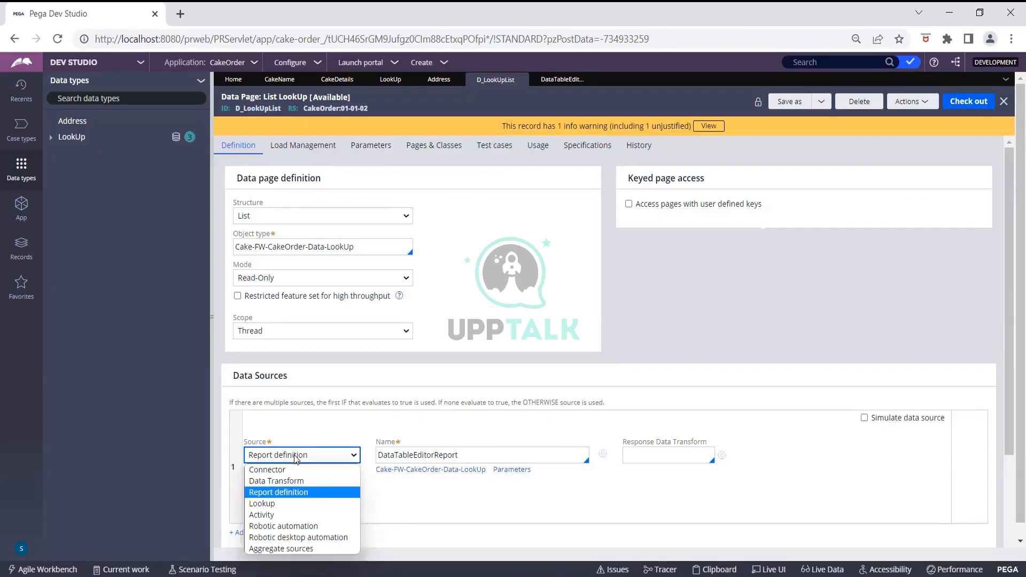
left_click(301, 425)
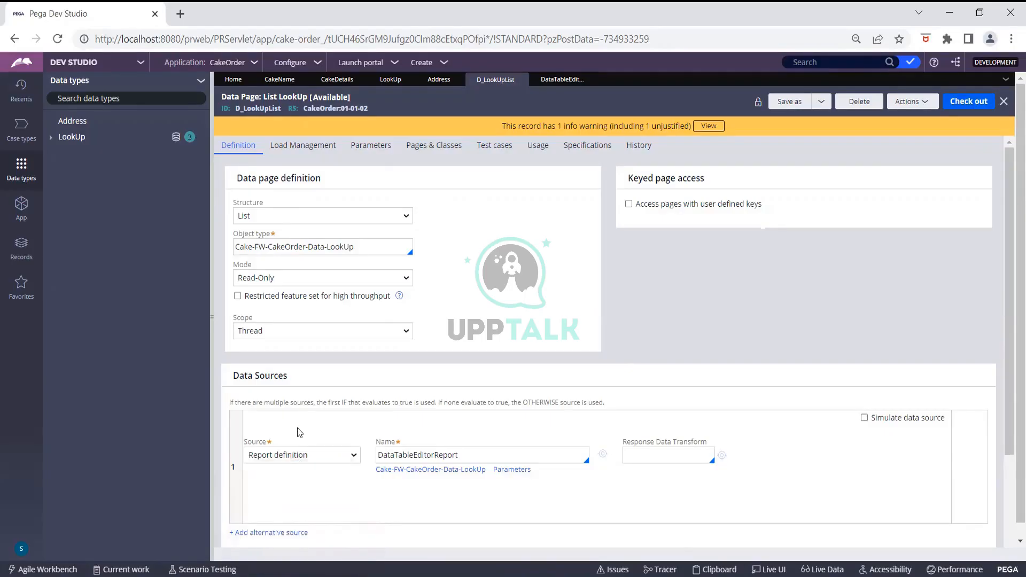
Step: Open the D_LookUp data page from the LookUp data type's usage list and examine its definition and data source
left_click(390, 79)
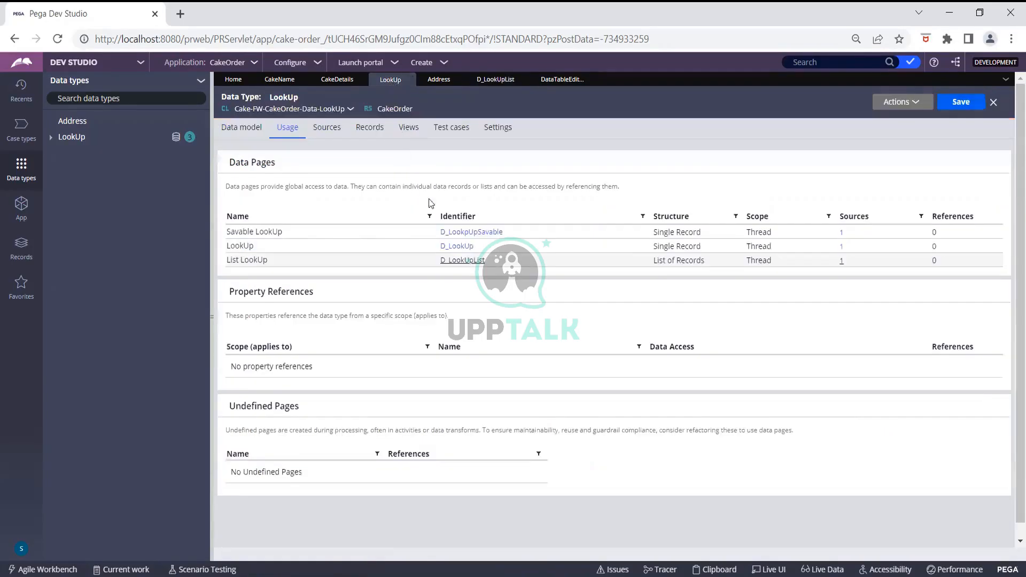
left_click(447, 247)
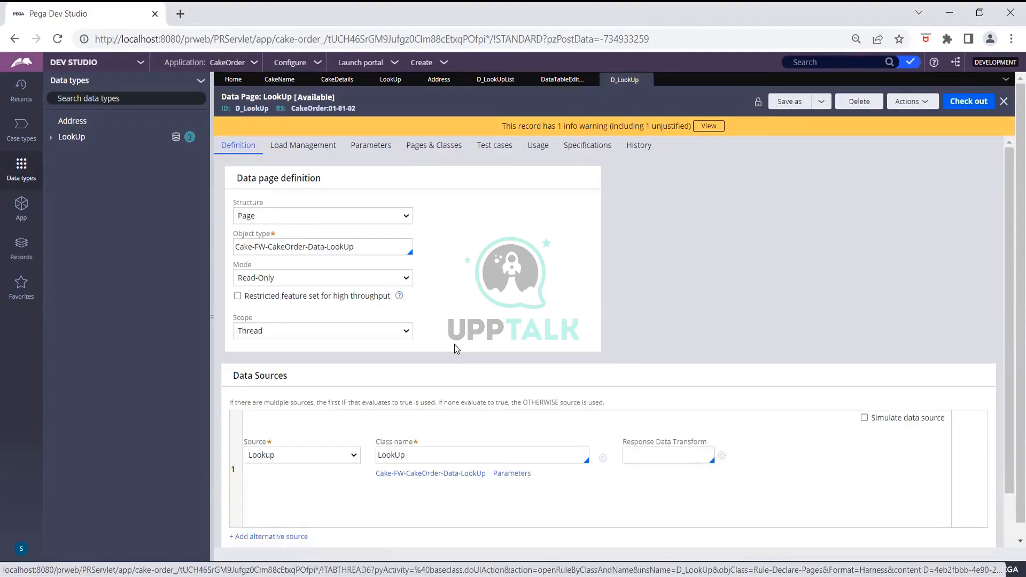
scroll(455, 344, "down", 2)
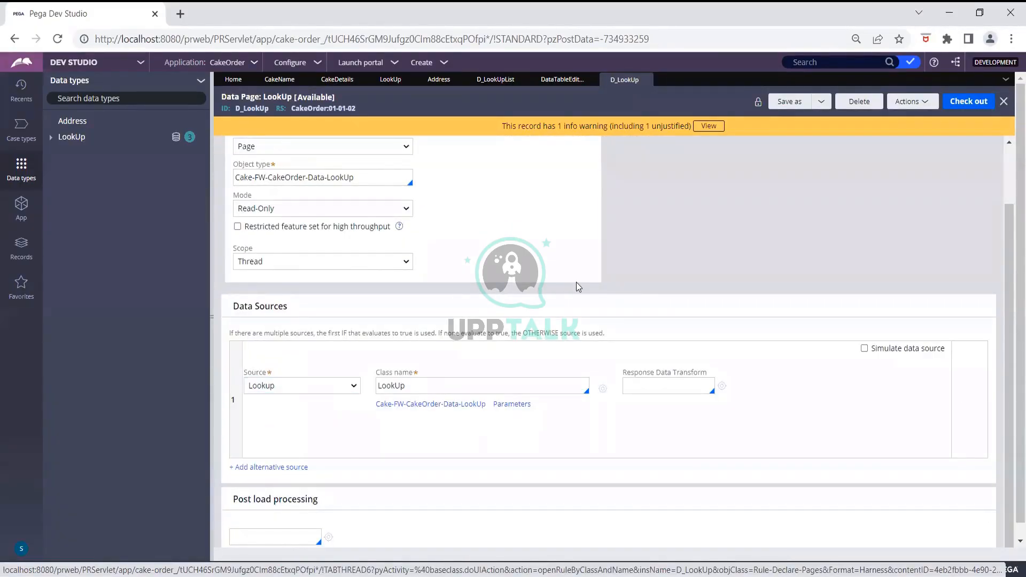
scroll(576, 282, "up", 2)
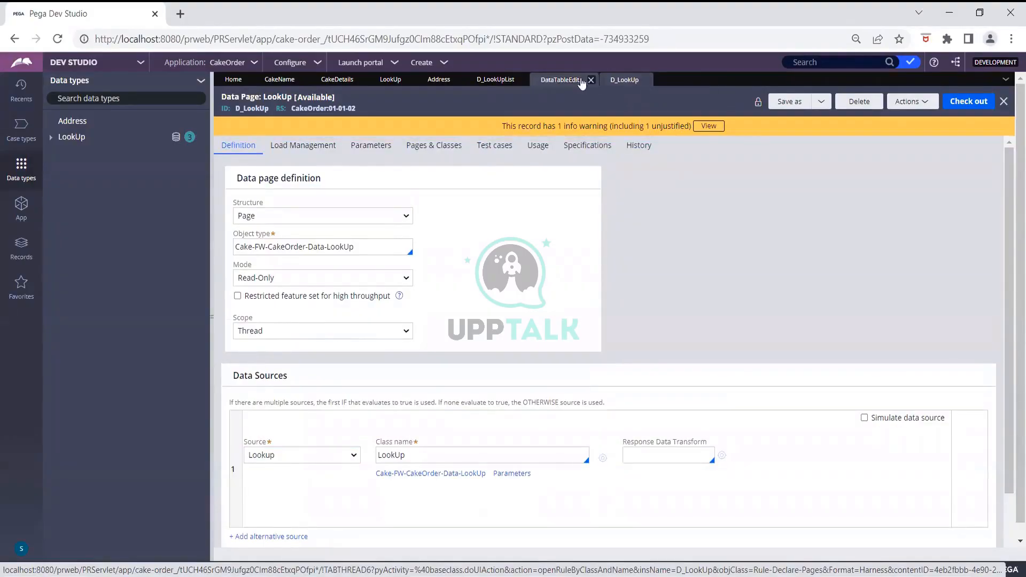
Step: Review the DataTableEditorReport columns and the D_LookUpList data page definition, including its data source and query options
left_click(553, 80)
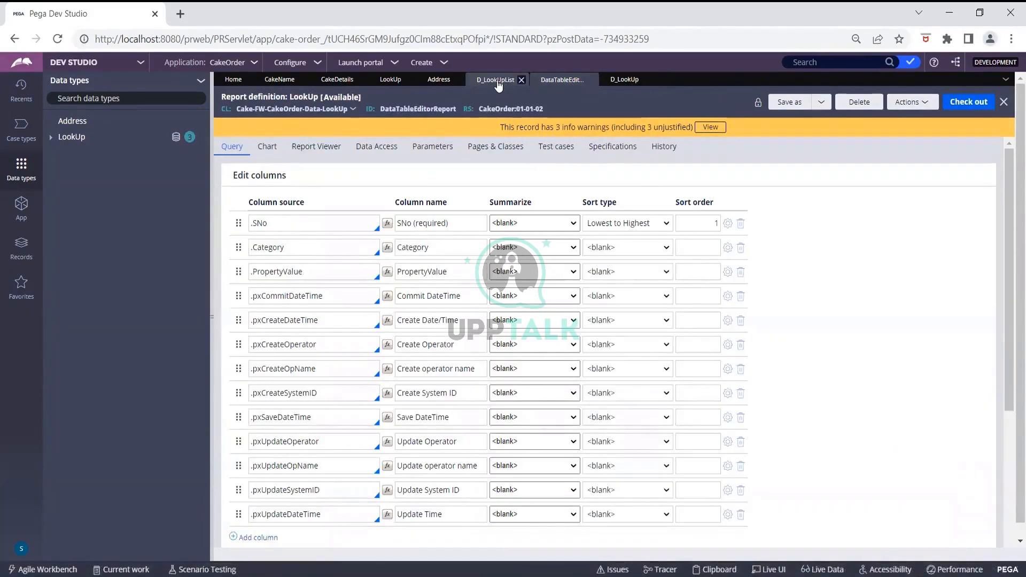
left_click(500, 81)
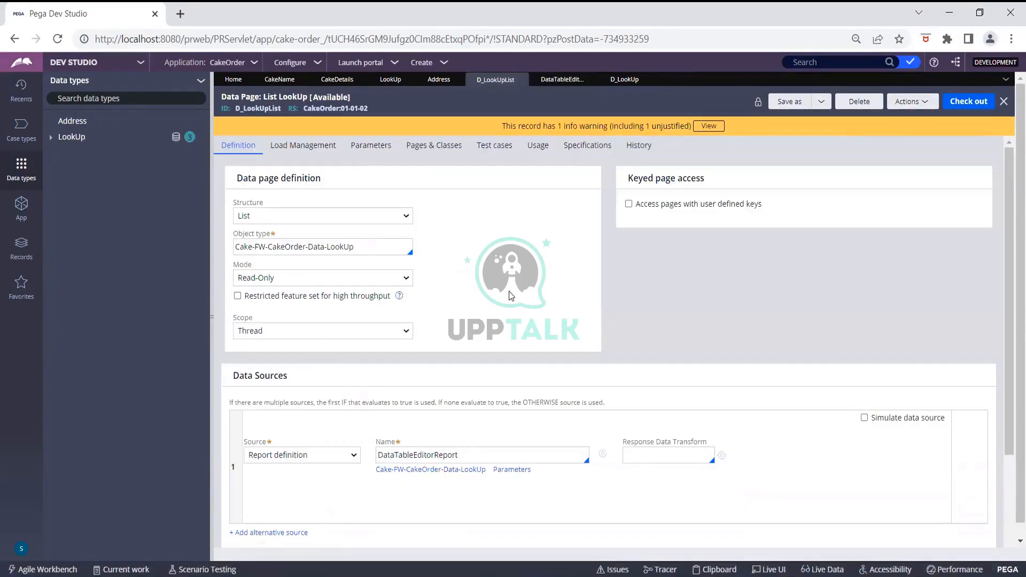
scroll(511, 294, "down", 3)
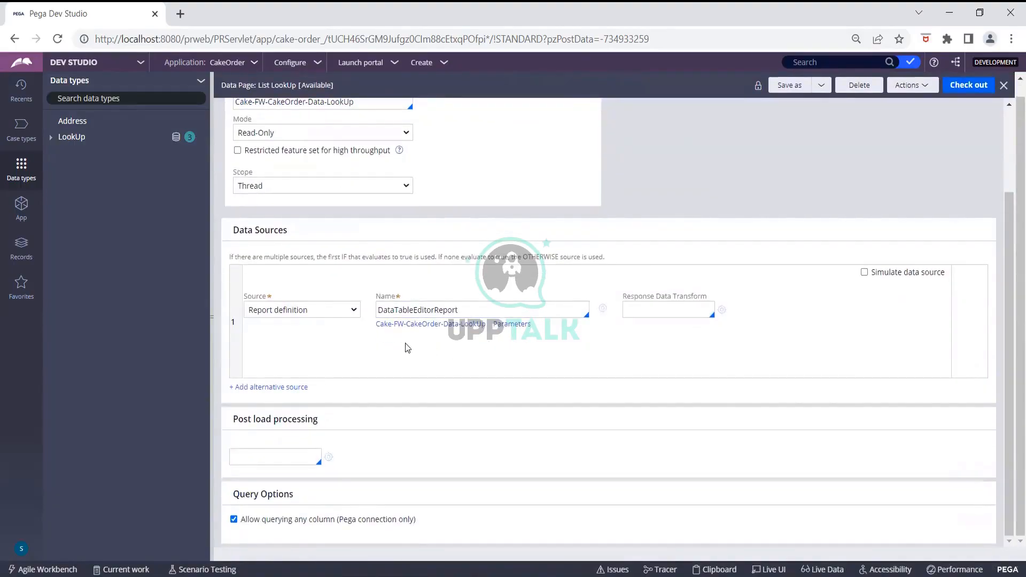
scroll(544, 141, "up", 3)
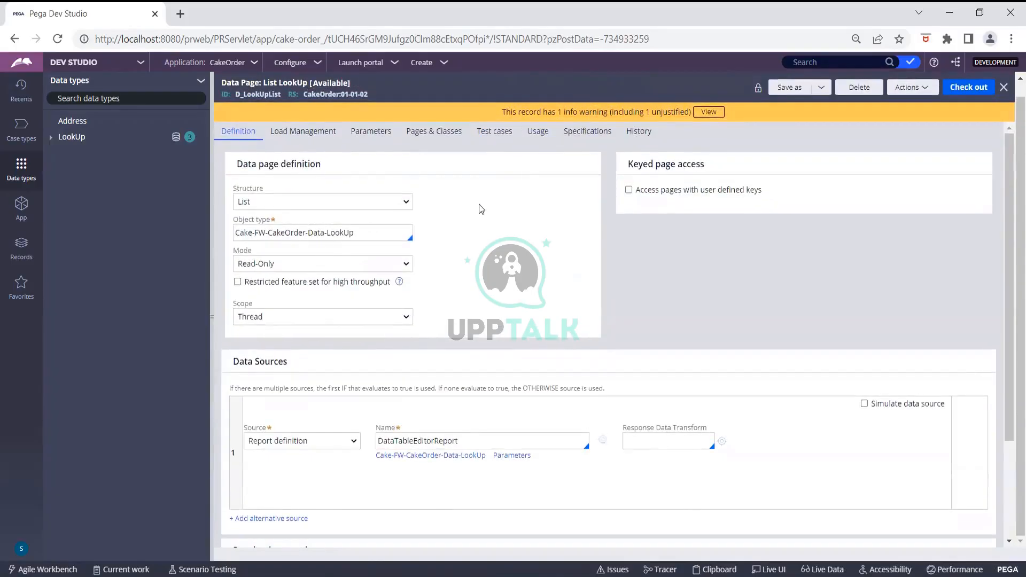
Step: Try limiting the DataTableEditorReport output to the Top Ranked 1 row, keeping the OverAll option
left_click(553, 85)
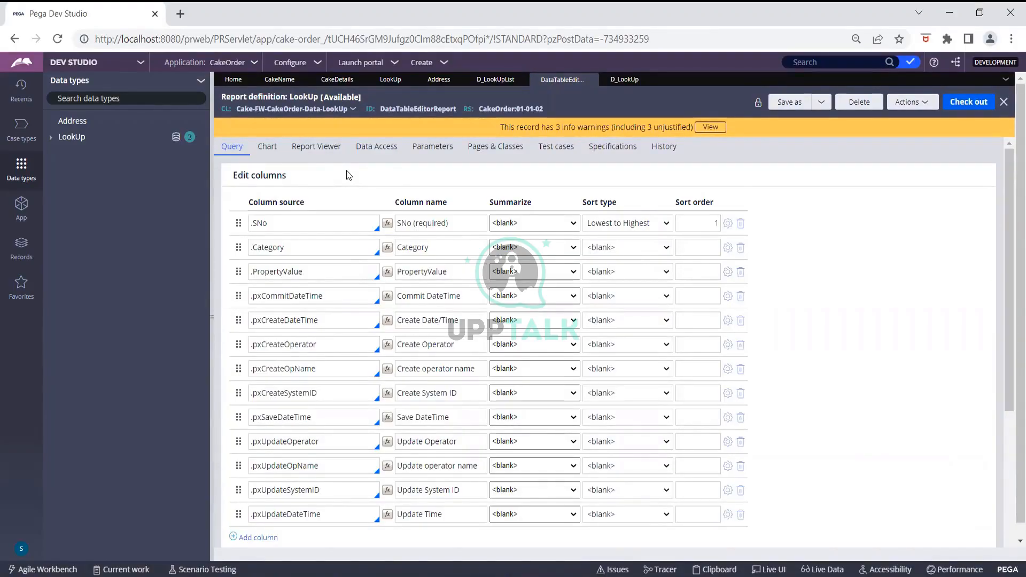
scroll(349, 175, "down", 5)
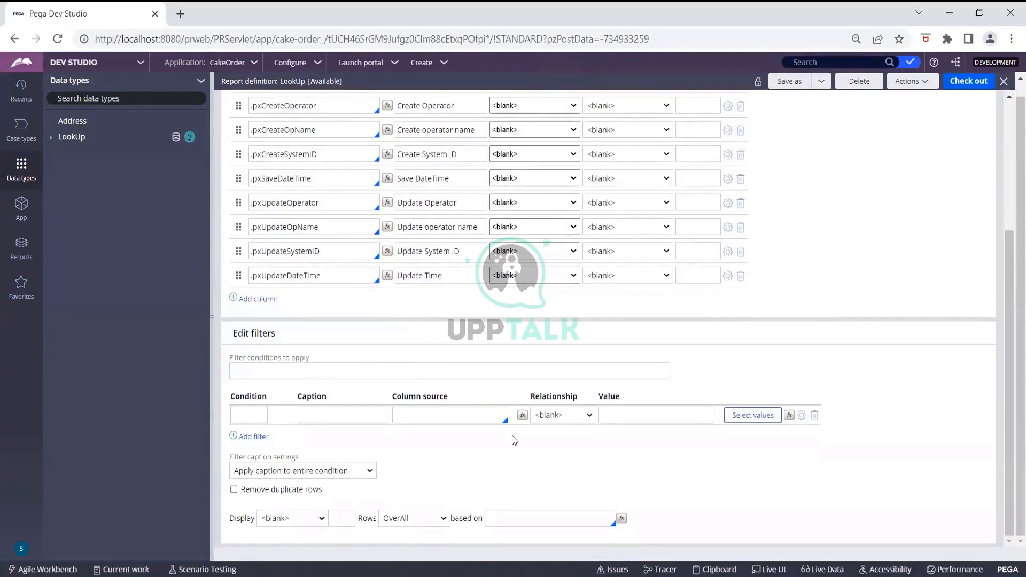
left_click(526, 457)
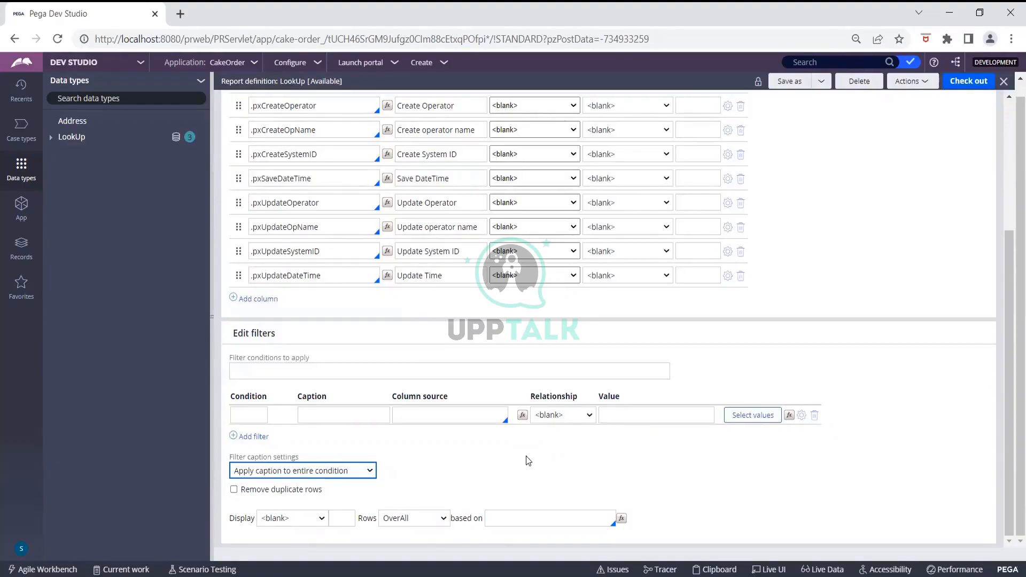
left_click(526, 457)
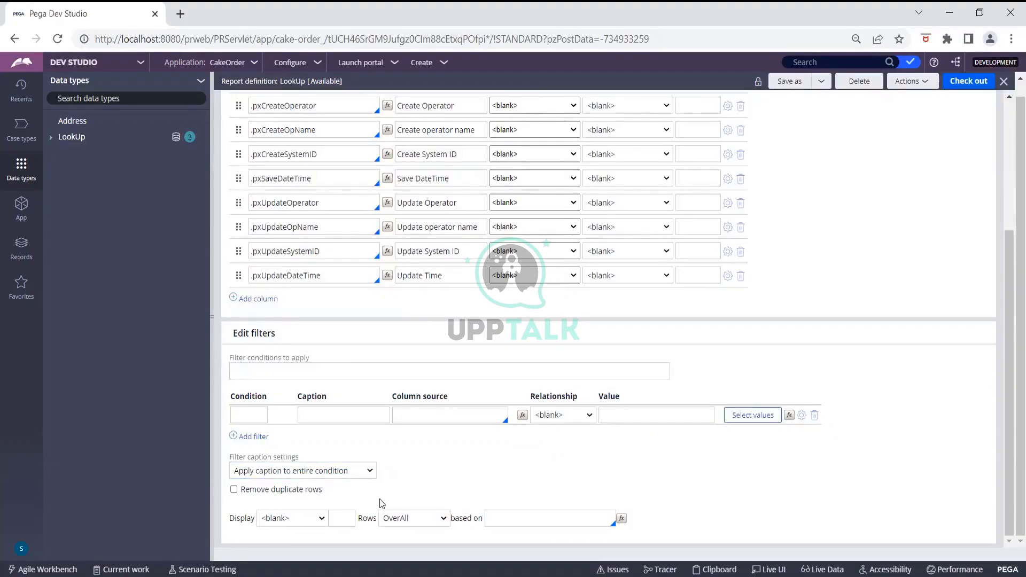
left_click(315, 522)
left_click(325, 521)
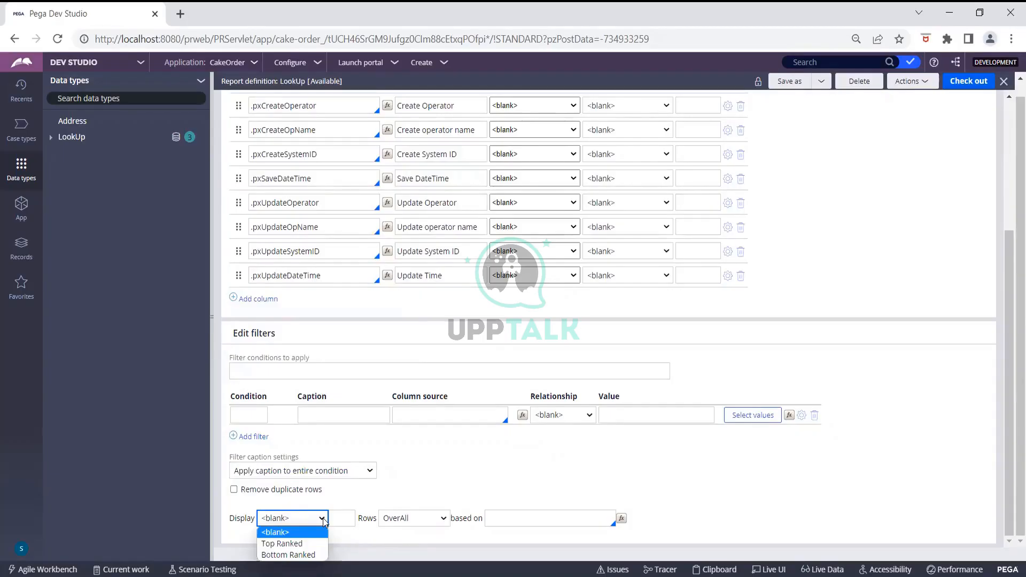
left_click(316, 543)
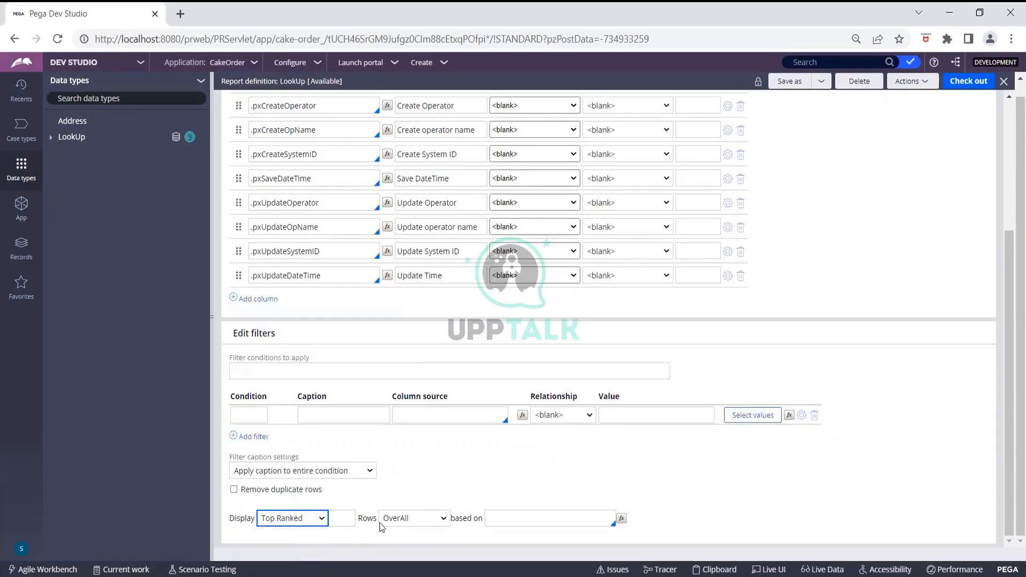
left_click(404, 521)
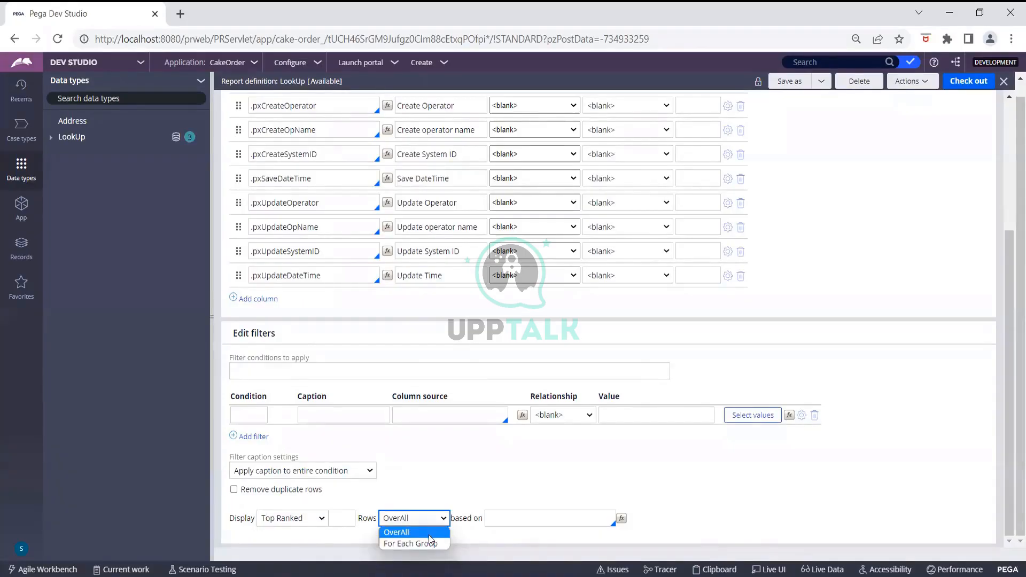
left_click(446, 497)
left_click(346, 517)
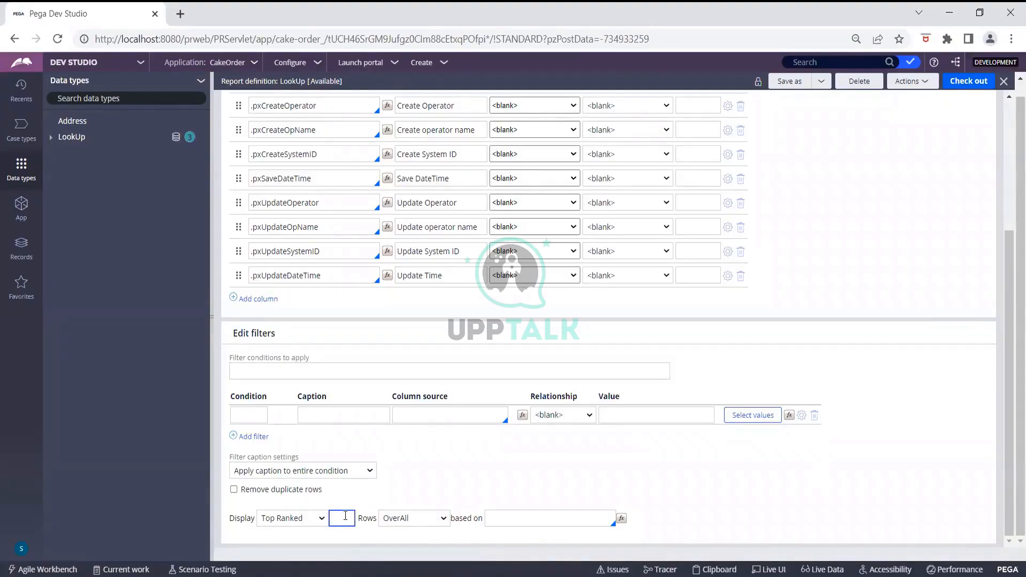
type("1")
Step: Reset the report's ranked row display to blank and clear the row count
left_click(324, 521)
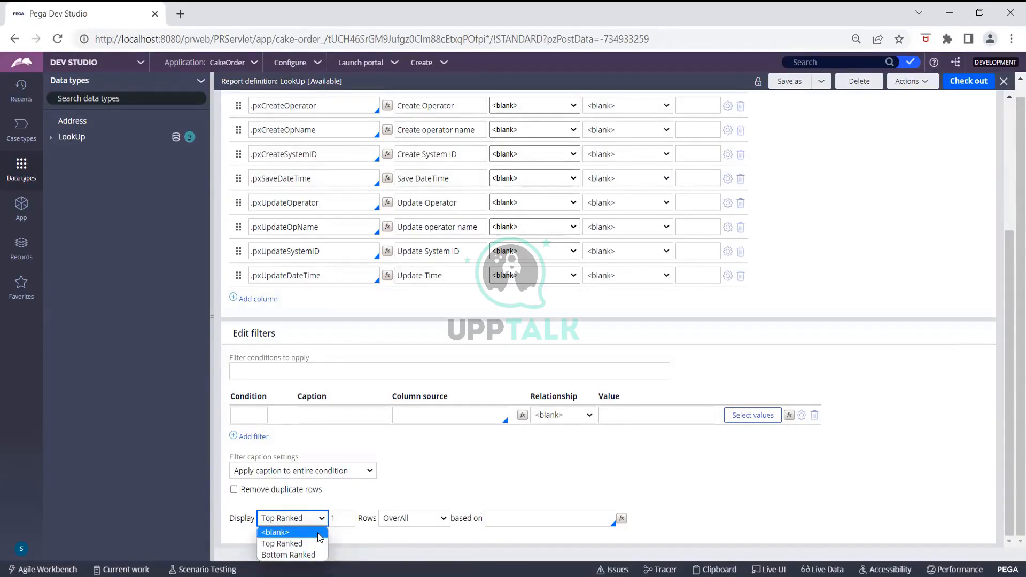
left_click(319, 534)
left_click(345, 522)
key("BackSpace")
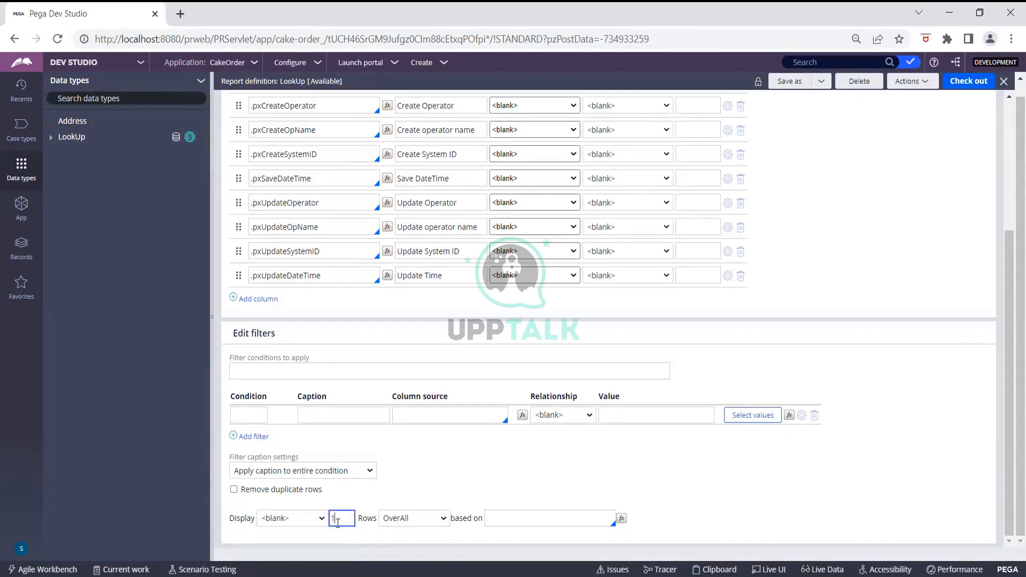
scroll(564, 315, "up", 6)
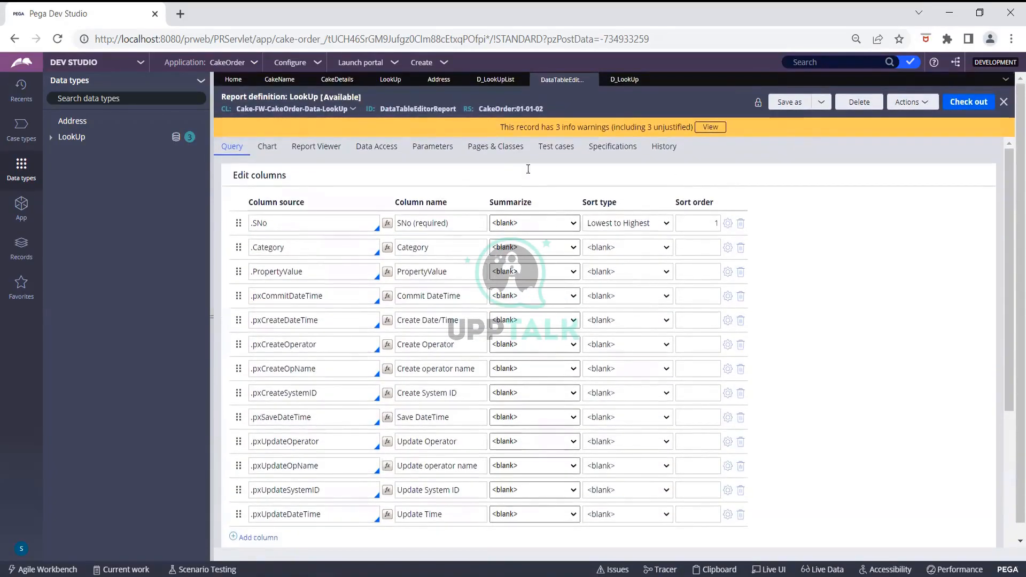
Step: Return to the D_LookUpList data page and check the structure options available in its definition
left_click(496, 79)
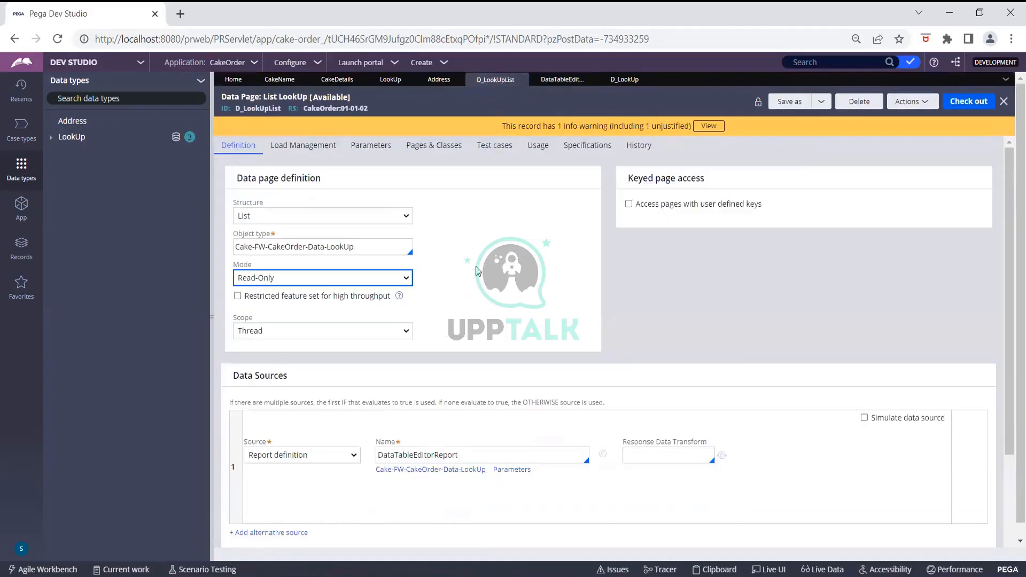
left_click(408, 217)
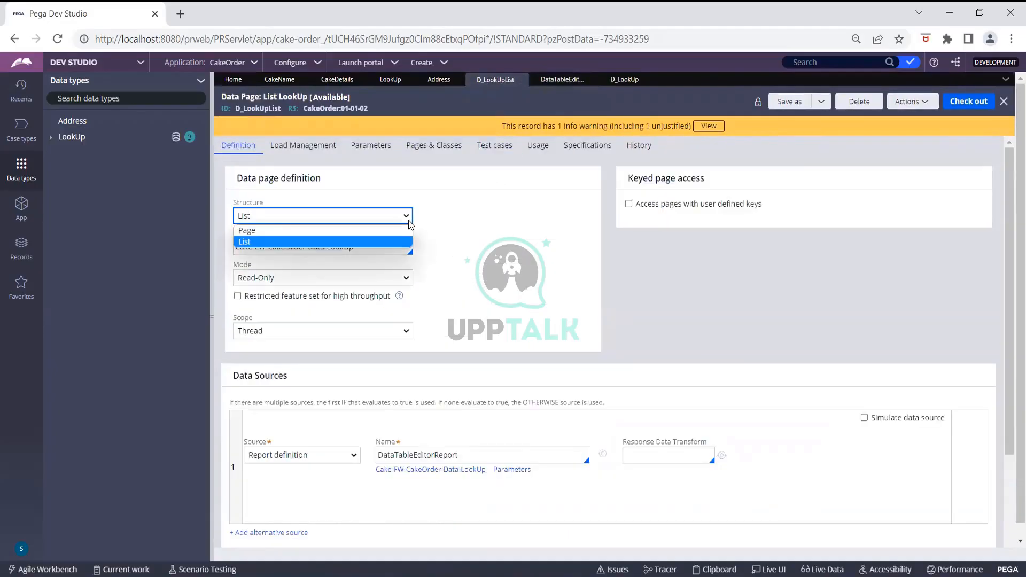
left_click(448, 226)
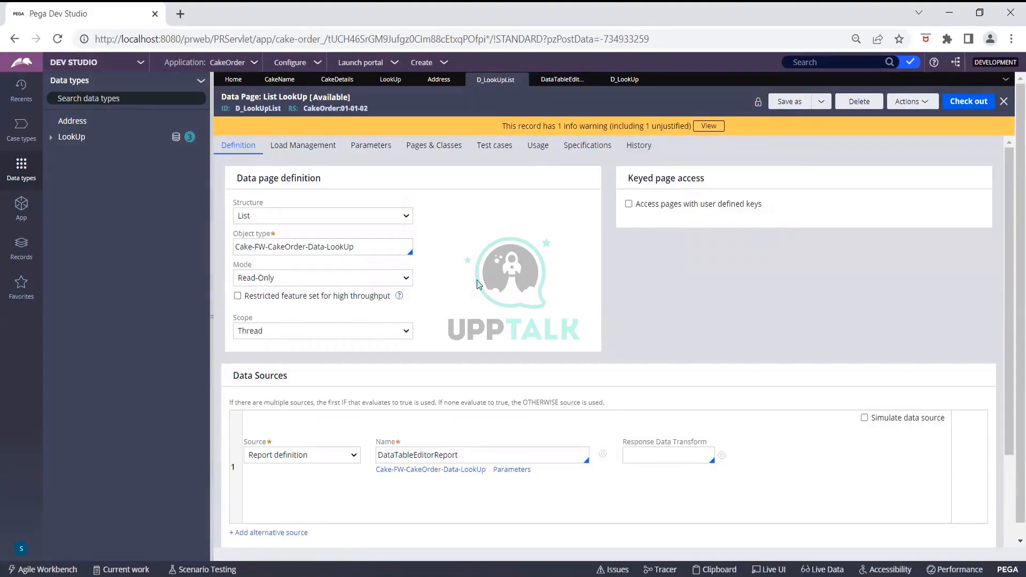
Step: Switch to the D_LookUp data page and examine its page structure and the source types available to it
left_click(624, 79)
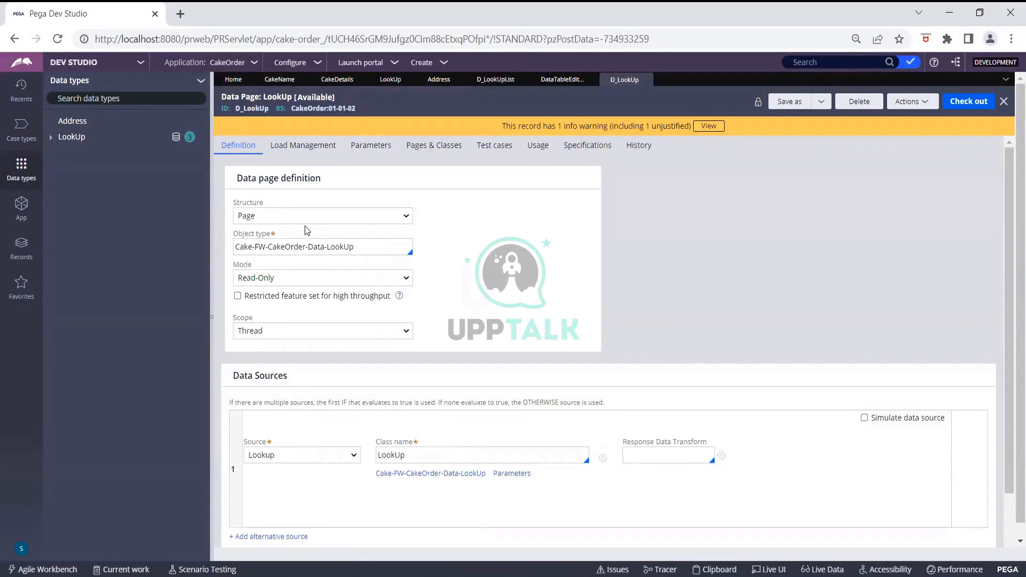
left_click(355, 455)
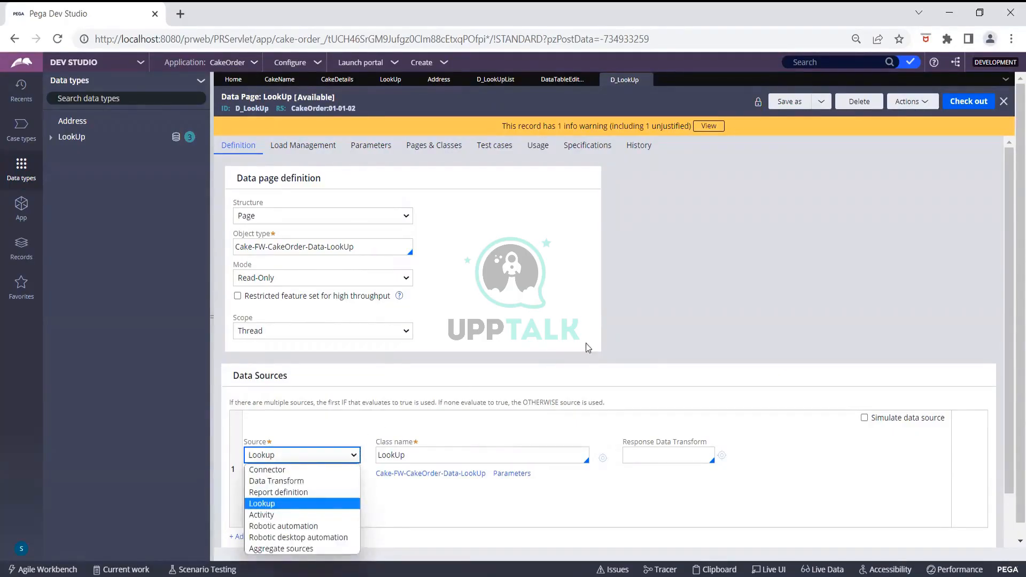
left_click(693, 310)
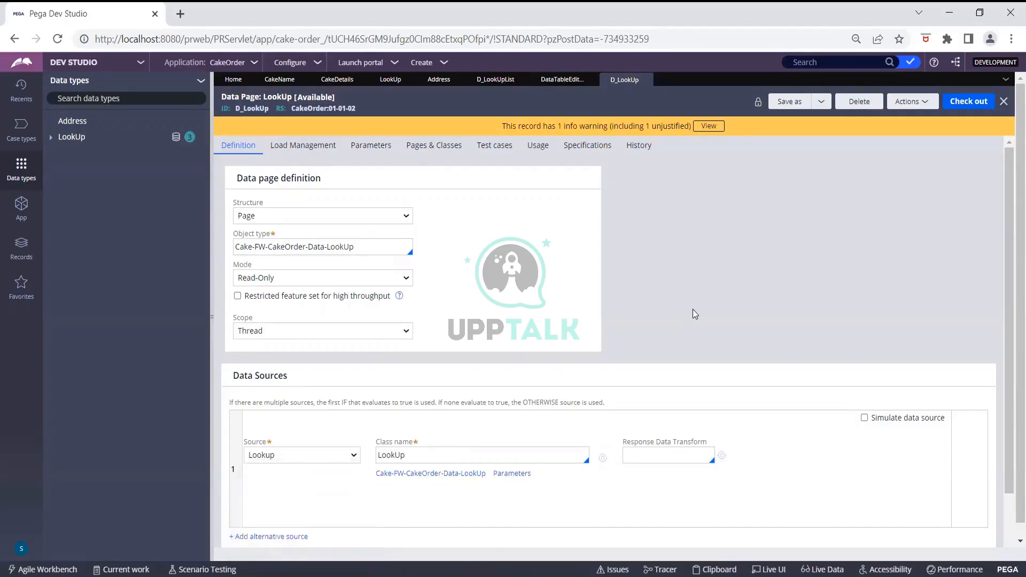
scroll(693, 310, "down", 2)
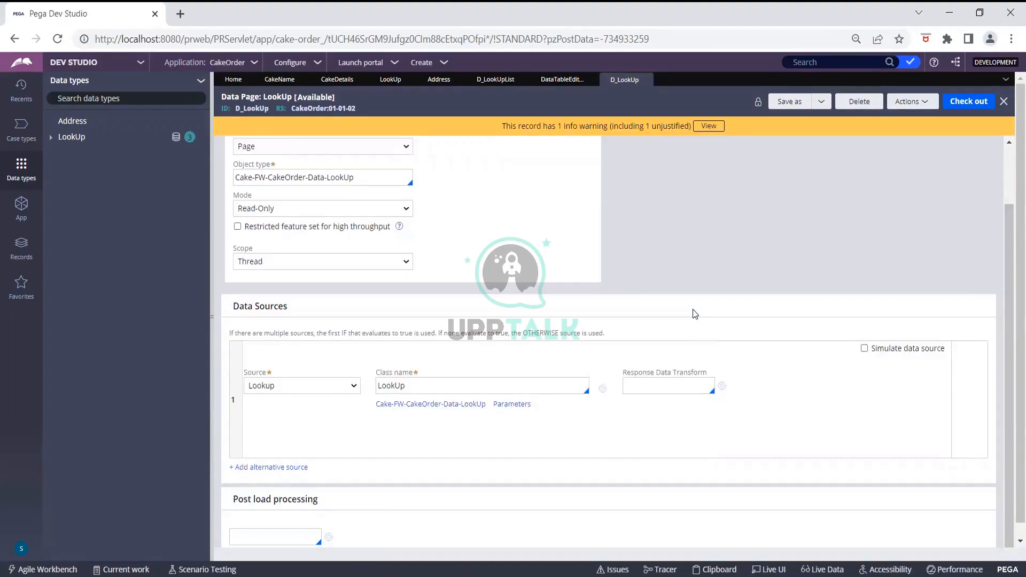
scroll(695, 313, "up", 2)
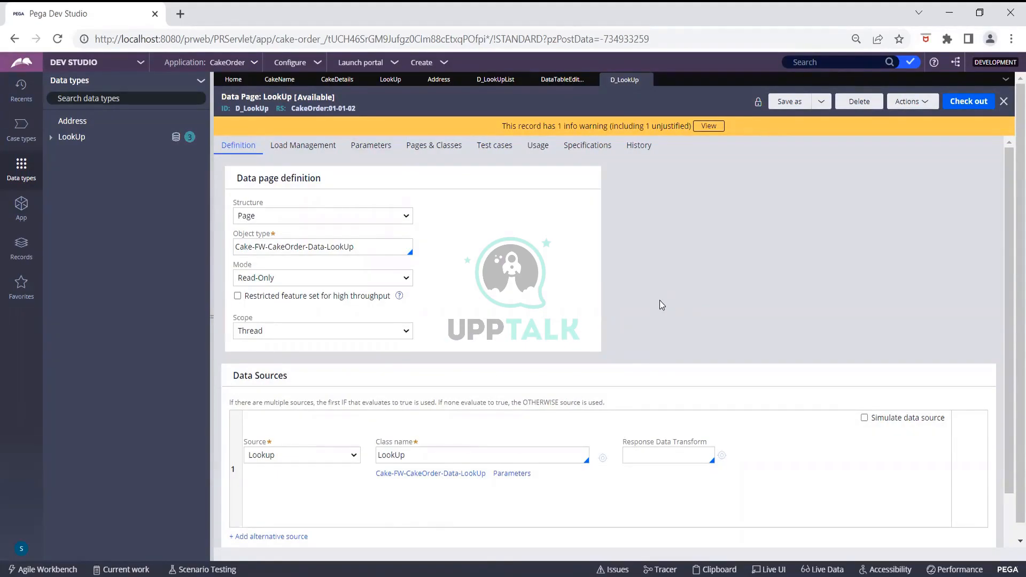
Step: Run the D_LookUp data page with SNo parameter 1 in a maximized run window
left_click(919, 104)
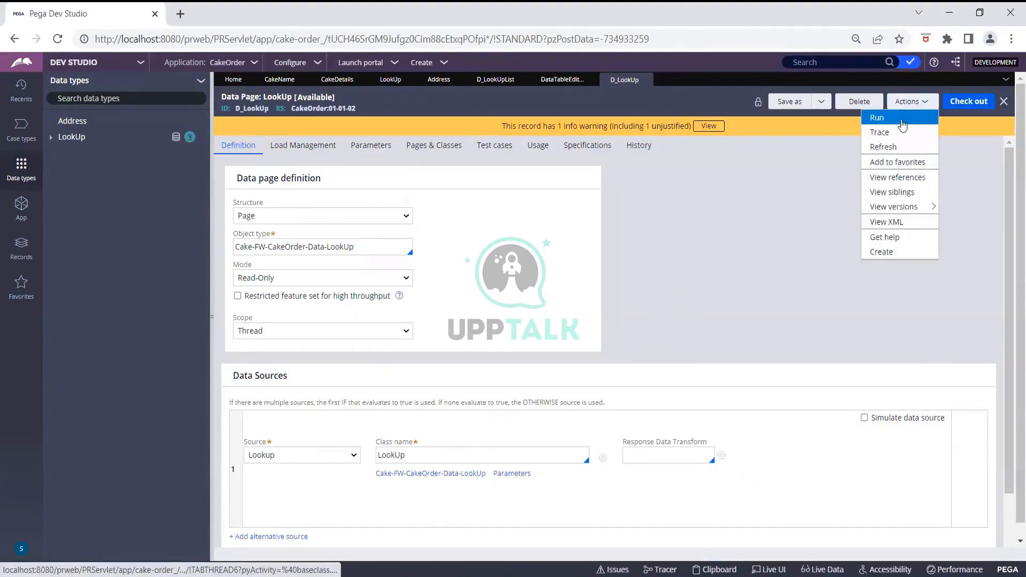
left_click(902, 118)
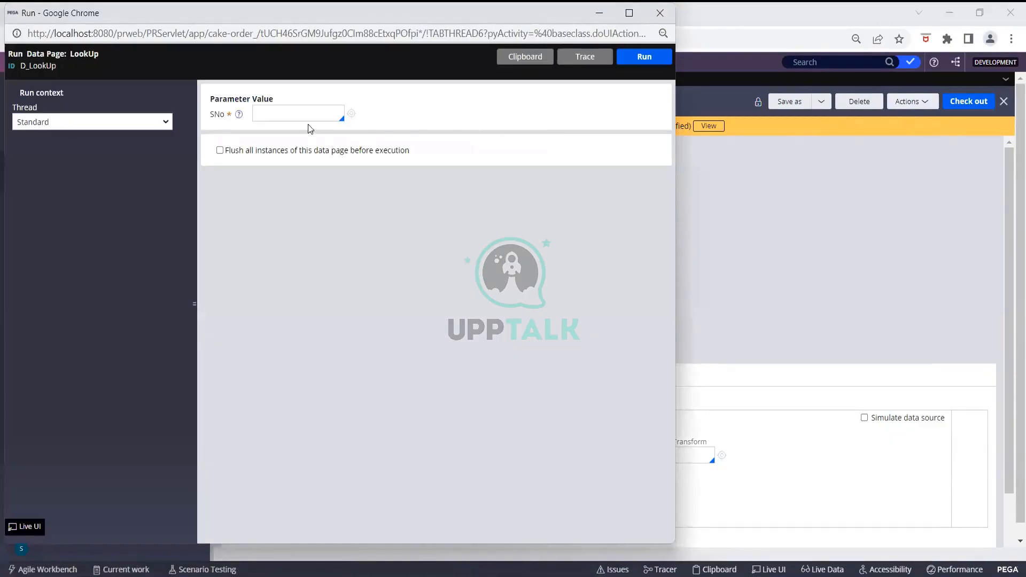
left_click(310, 115)
type("1")
left_click(629, 13)
left_click(991, 53)
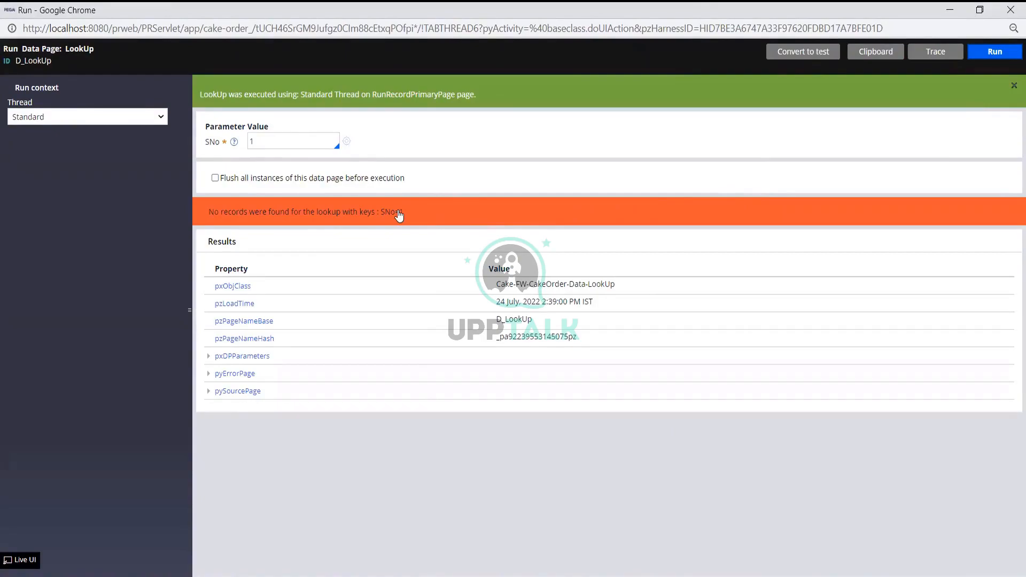
Step: Run the D_LookUp data page for SNo 2 and examine the returned record's properties
left_click(291, 143)
type("2")
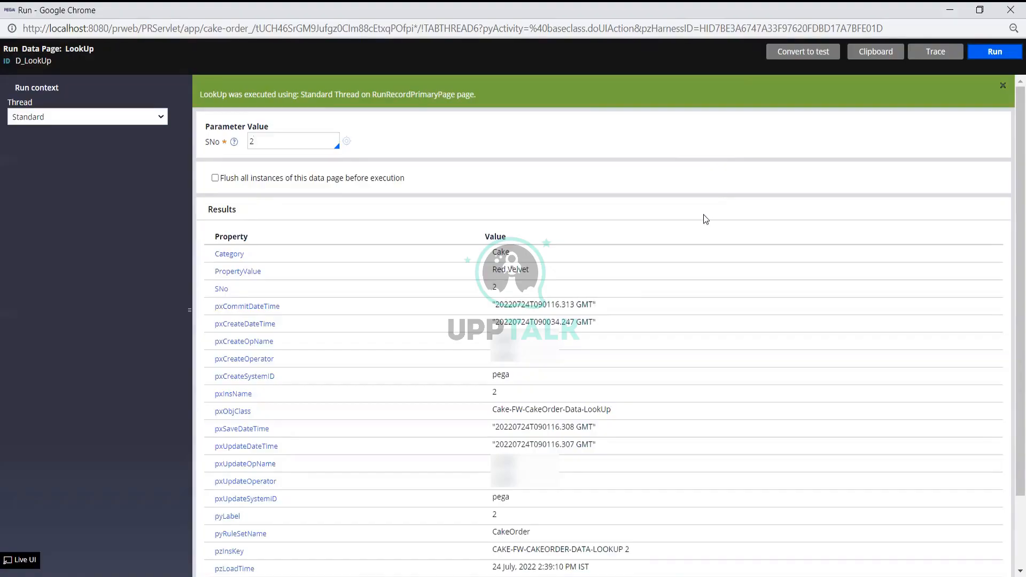
scroll(703, 215, "down", 2)
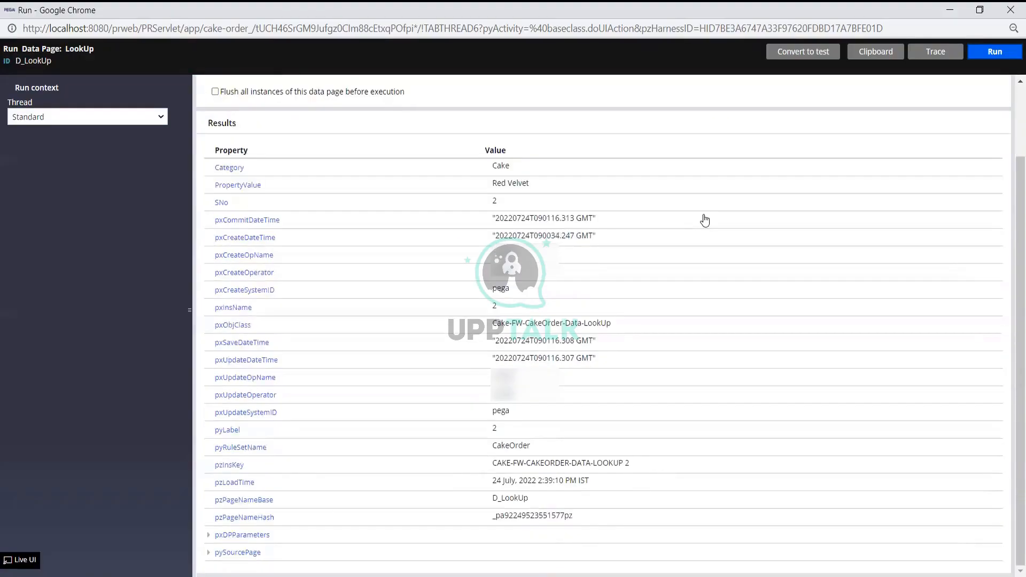
scroll(705, 221, "up", 2)
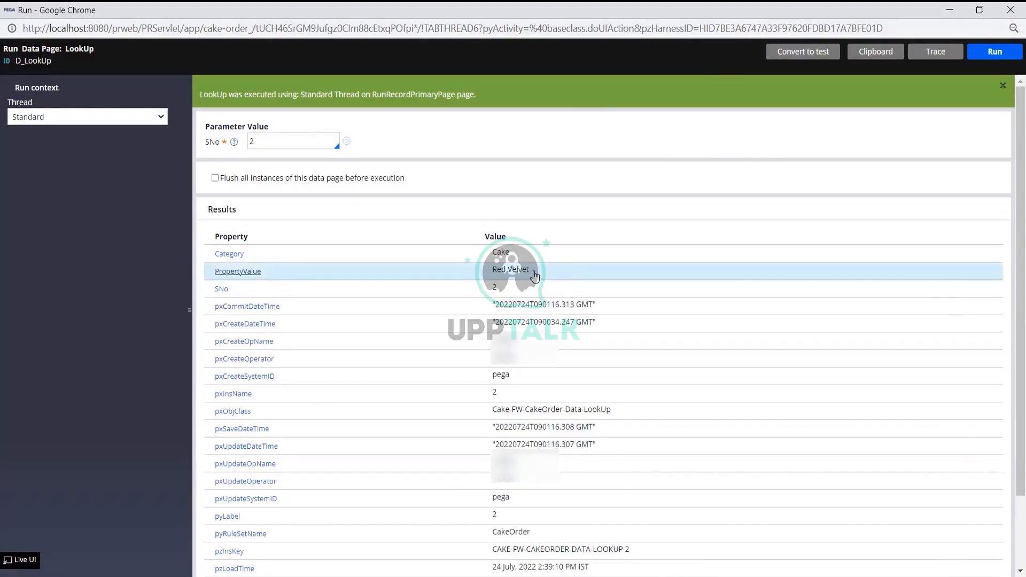
Step: Run the D_LookUp data page for SNo 34, check its PropertyValue result, and close the run window
left_click(294, 139)
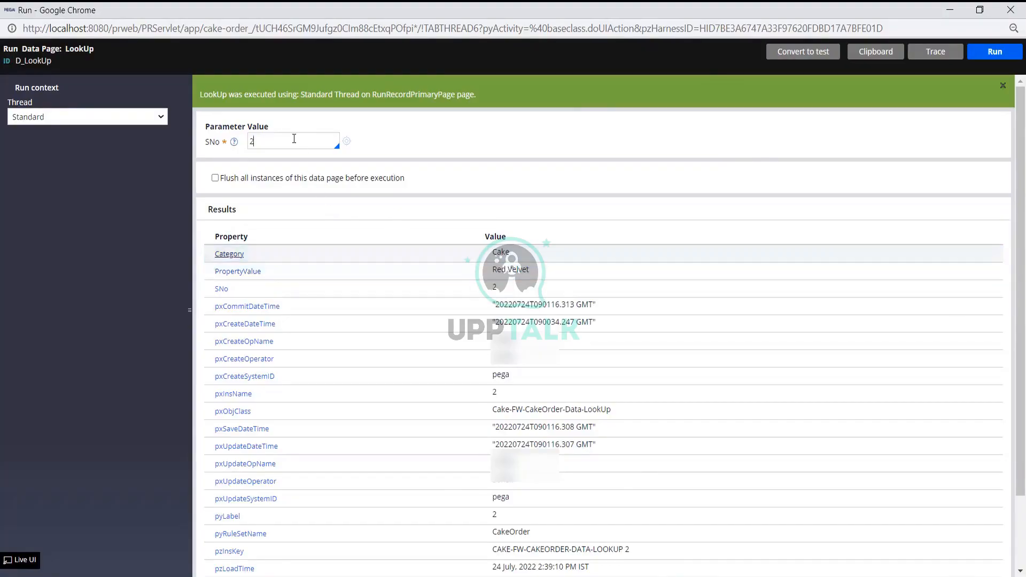
key("BackSpace")
type("34")
left_click(995, 52)
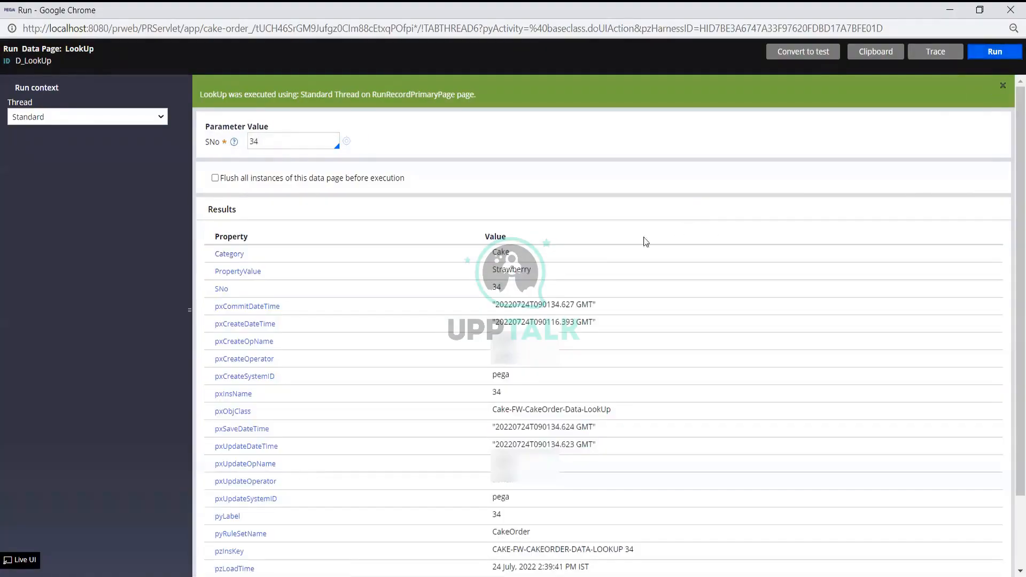
left_click(497, 273)
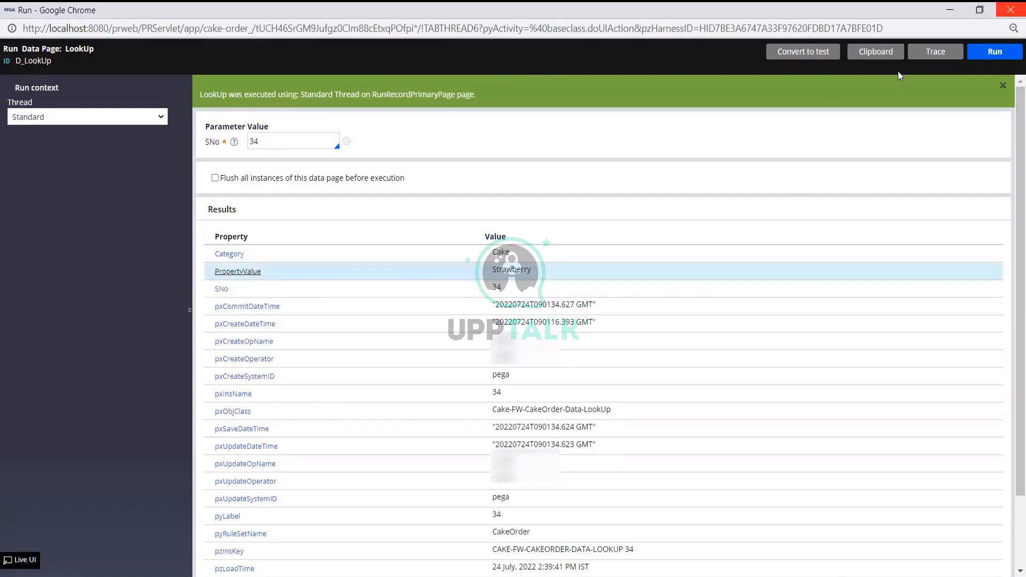
left_click(1010, 10)
Step: Switch to the LookUp report window, review its listed records, and close that window
mouse_move(673, 570)
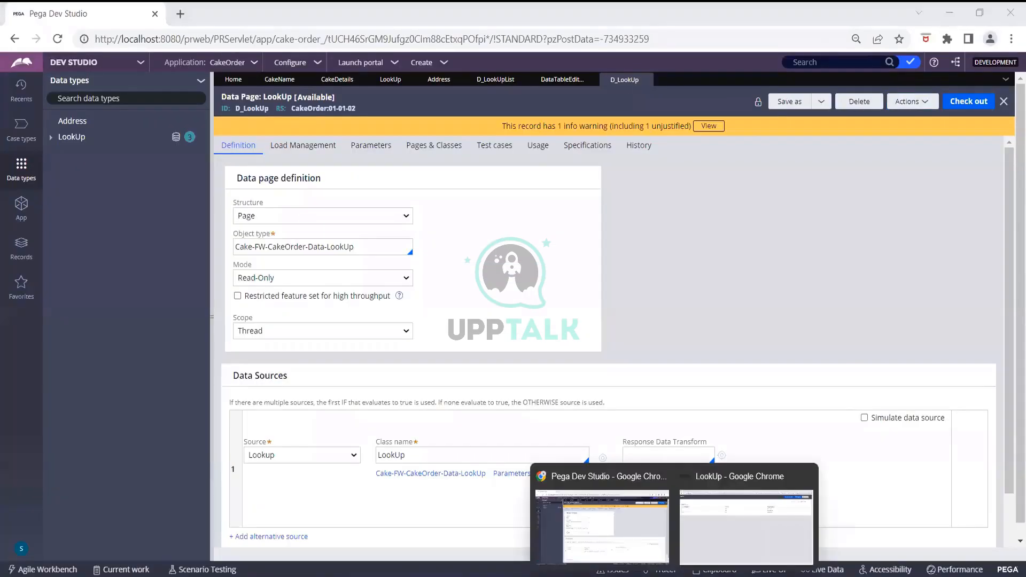
left_click(715, 545)
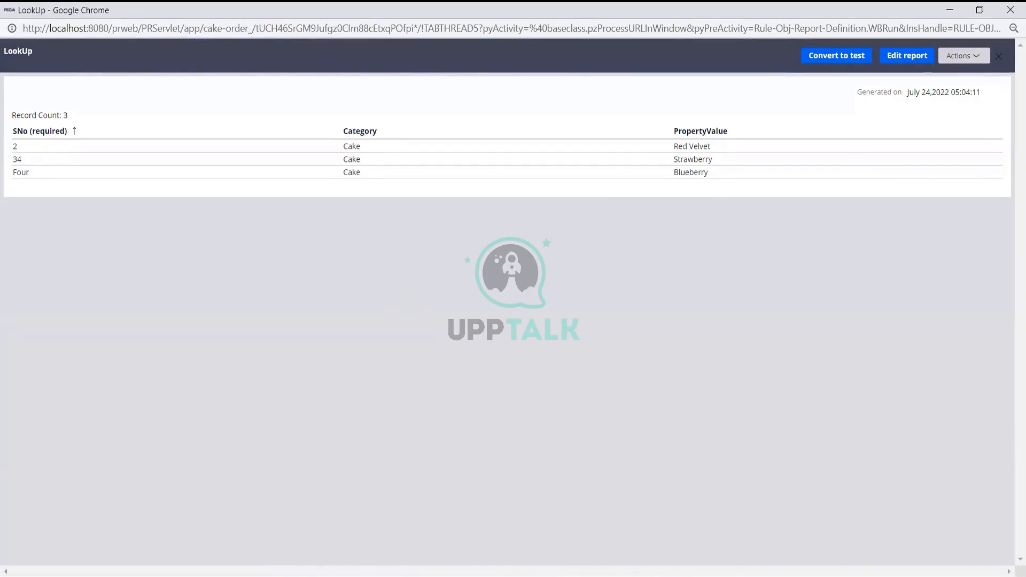
mouse_move(675, 575)
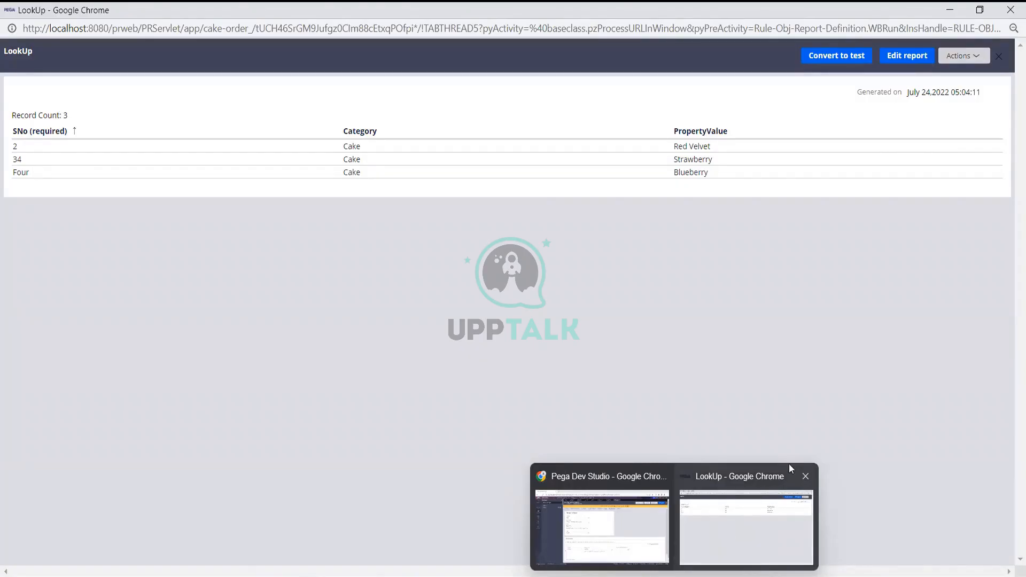
middle_click(725, 487)
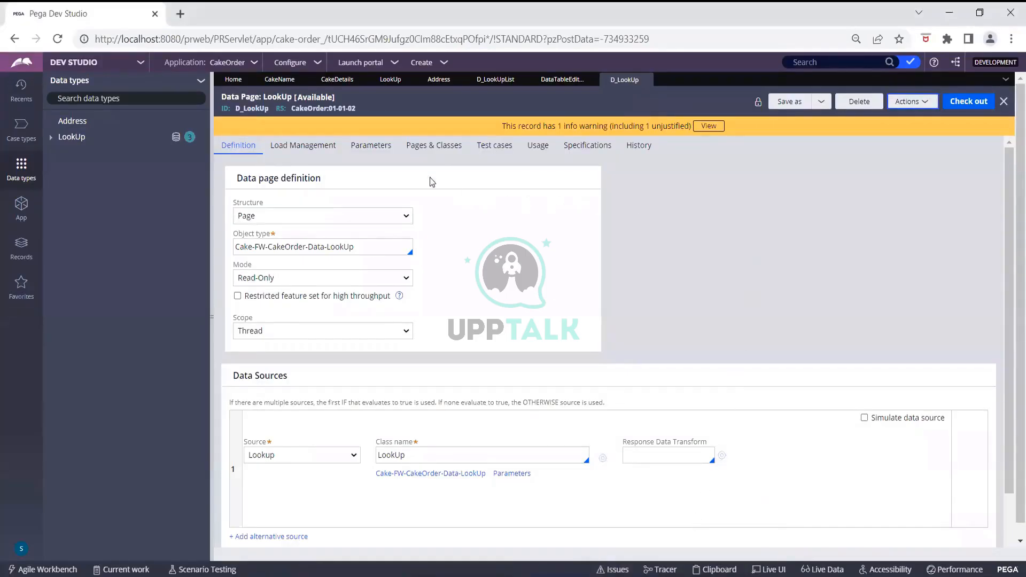
Step: Run the D_LookUpList data page without parameters in a maximized run window
left_click(492, 81)
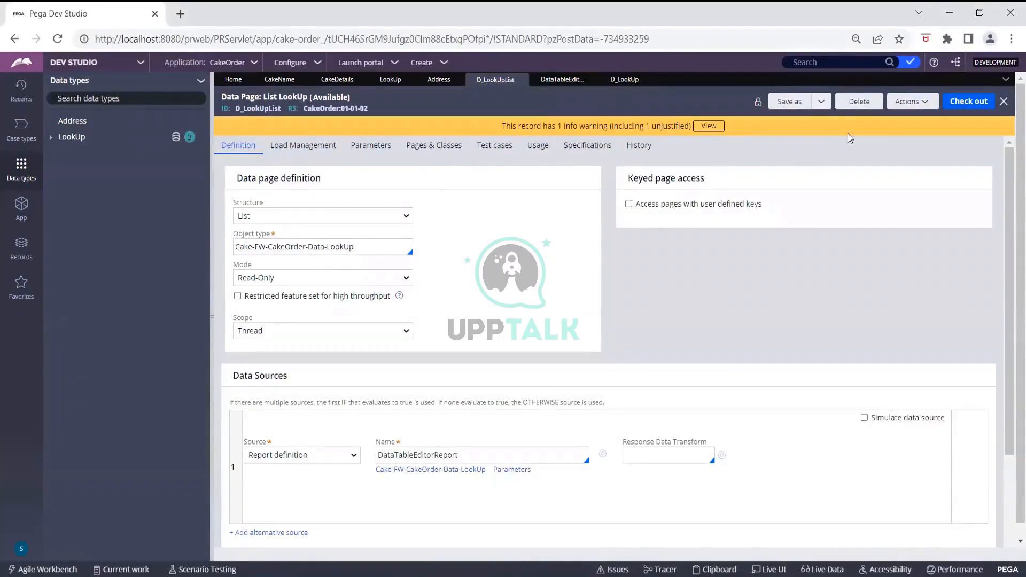
left_click(911, 101)
left_click(897, 120)
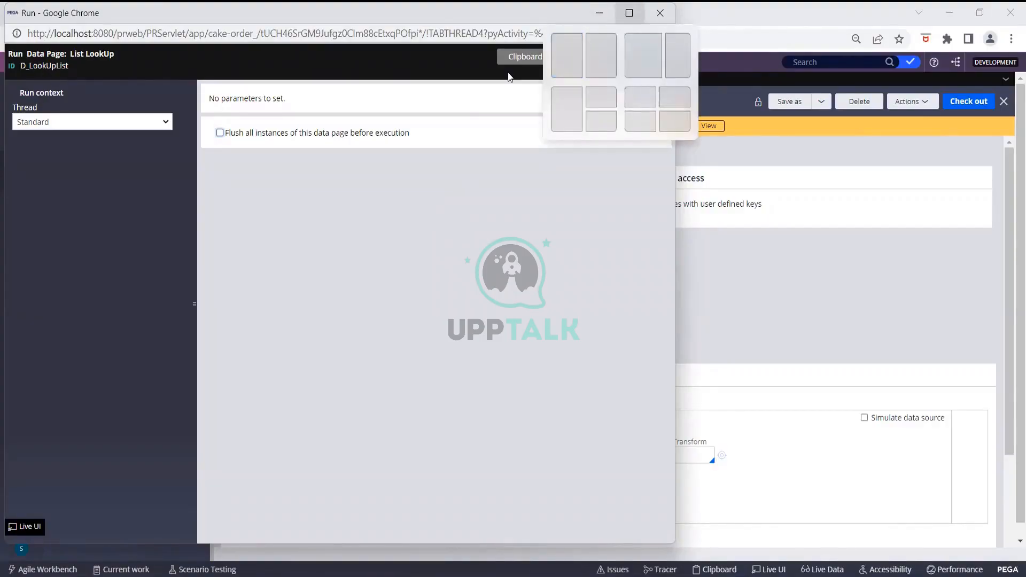
left_click(629, 13)
left_click(995, 52)
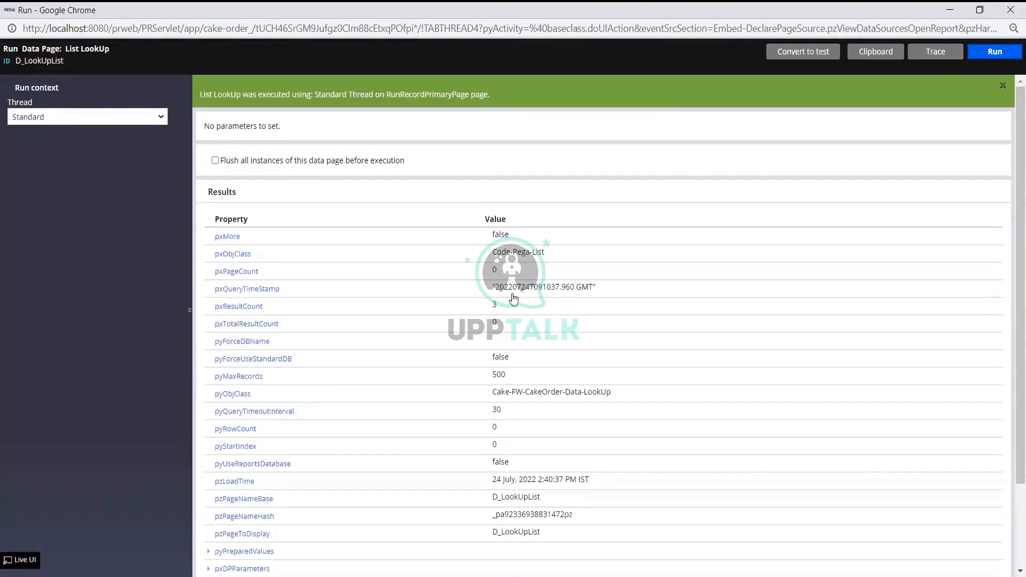
Step: Examine the D_LookUpList run output, expanding pxResults and the properties of pxResults(1), and close the run window
scroll(514, 298, "down", 2)
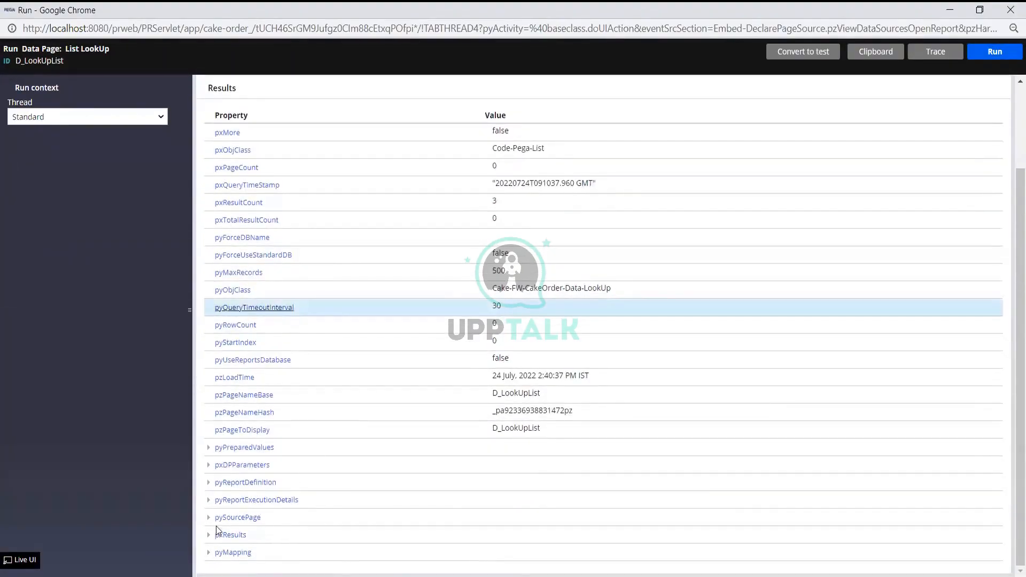
left_click(209, 535)
scroll(330, 485, "down", 1)
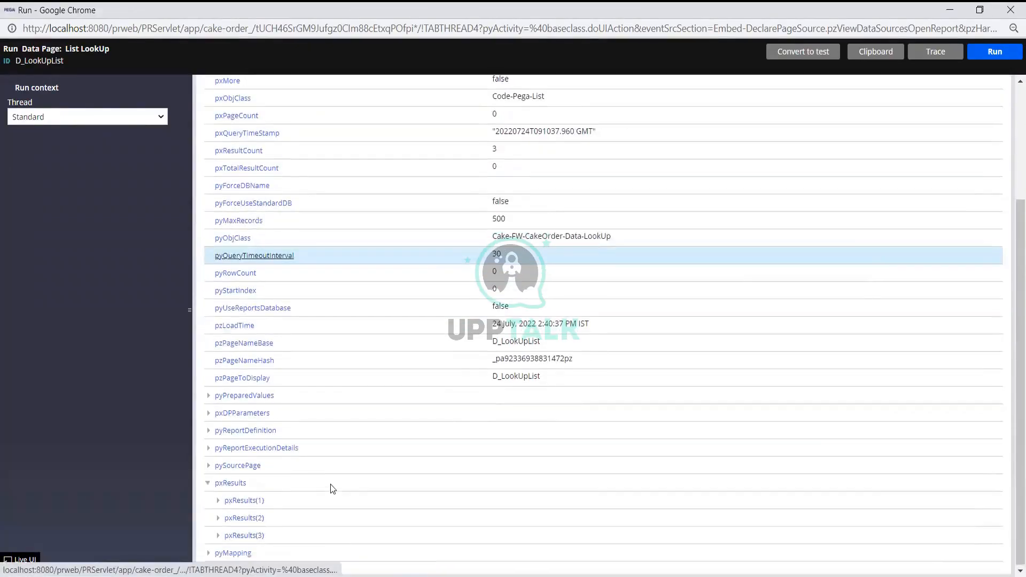
left_click(218, 500)
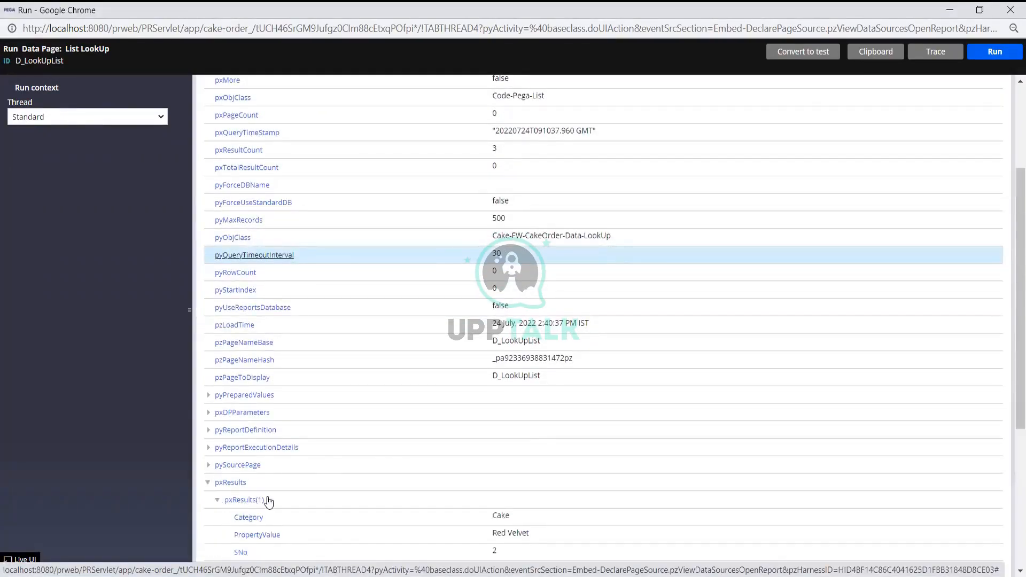
scroll(324, 467, "down", 4)
scroll(468, 327, "down", 1)
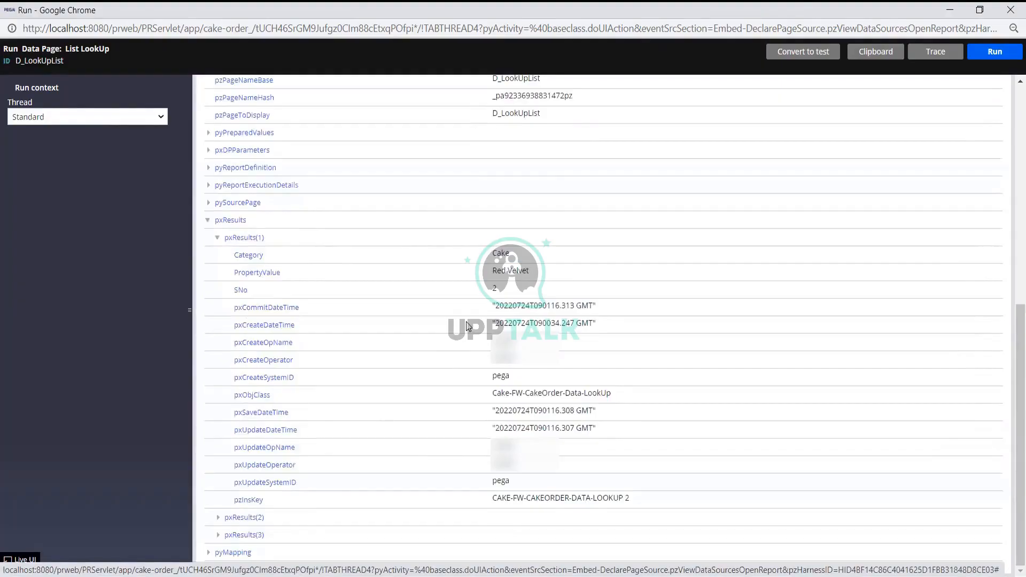
left_click(218, 238)
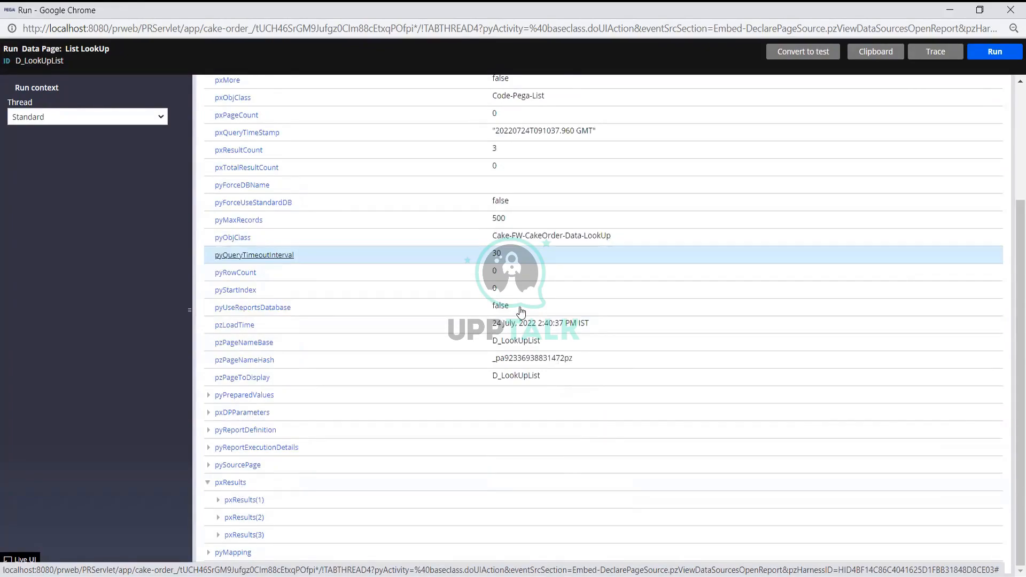
scroll(521, 313, "up", 3)
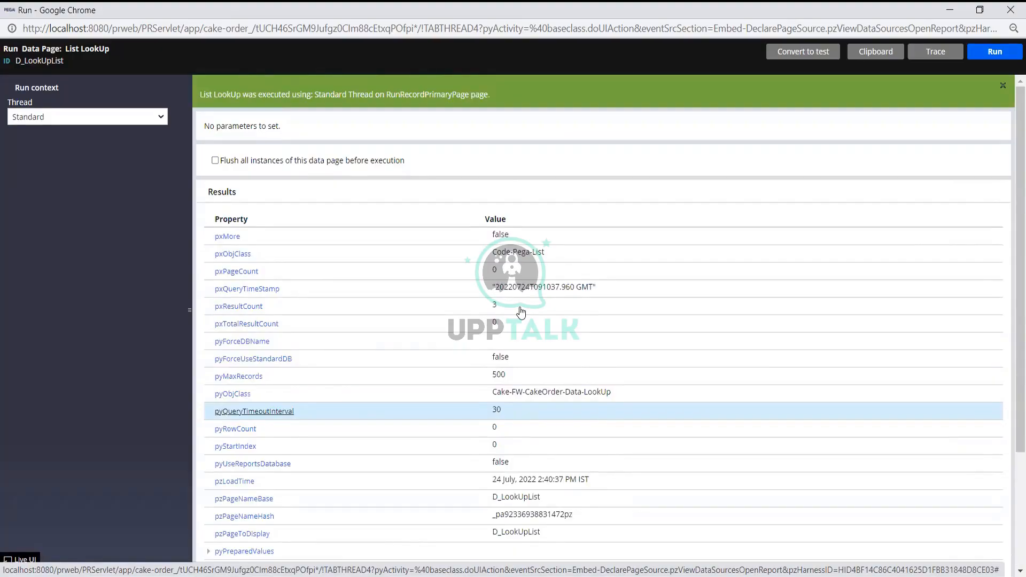
scroll(521, 313, "down", 3)
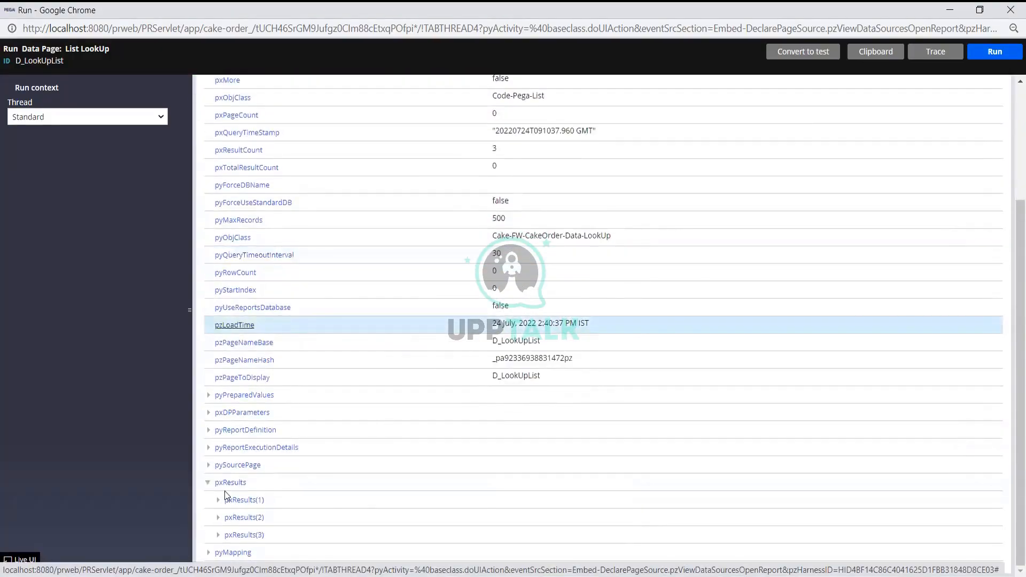
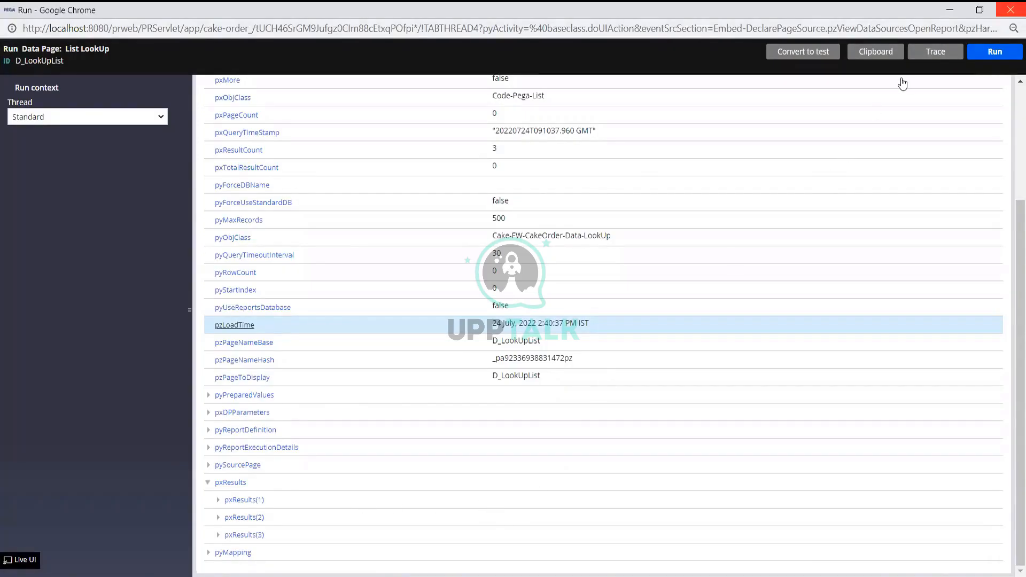
left_click(1010, 9)
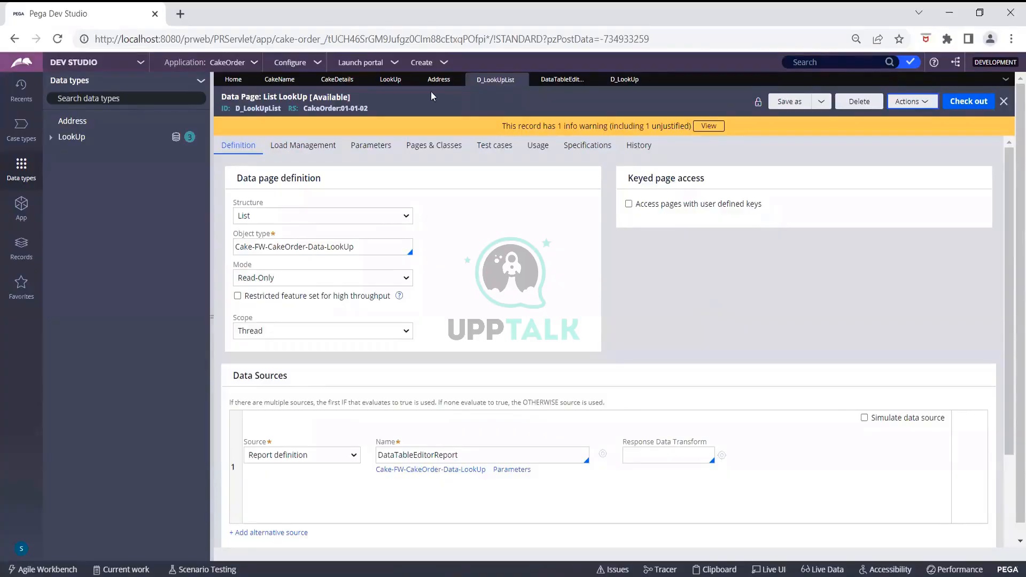
Step: Review the data pages in the LookUp data type's usage overview and close the open D_LookUp rule
left_click(390, 81)
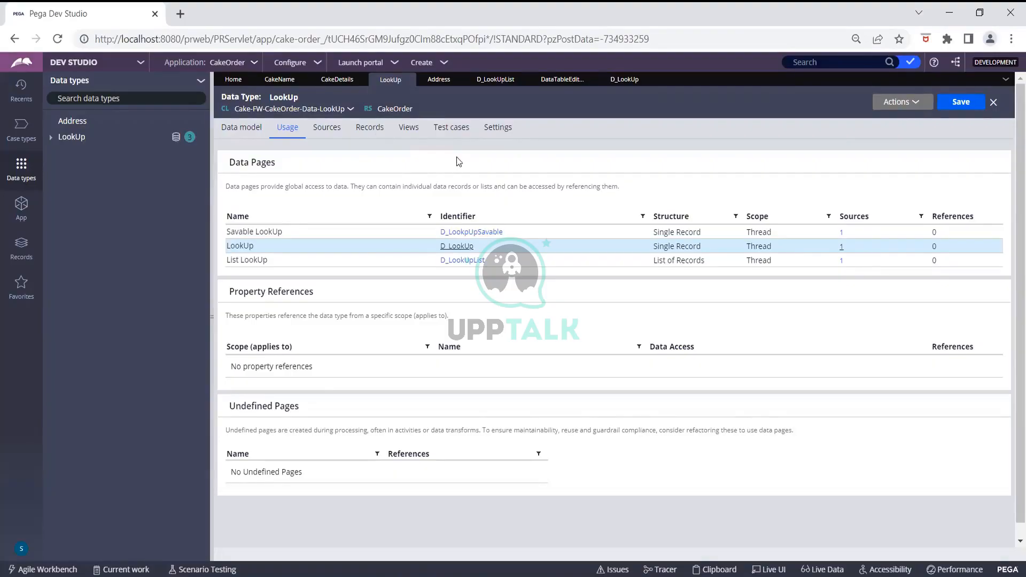
left_click(910, 102)
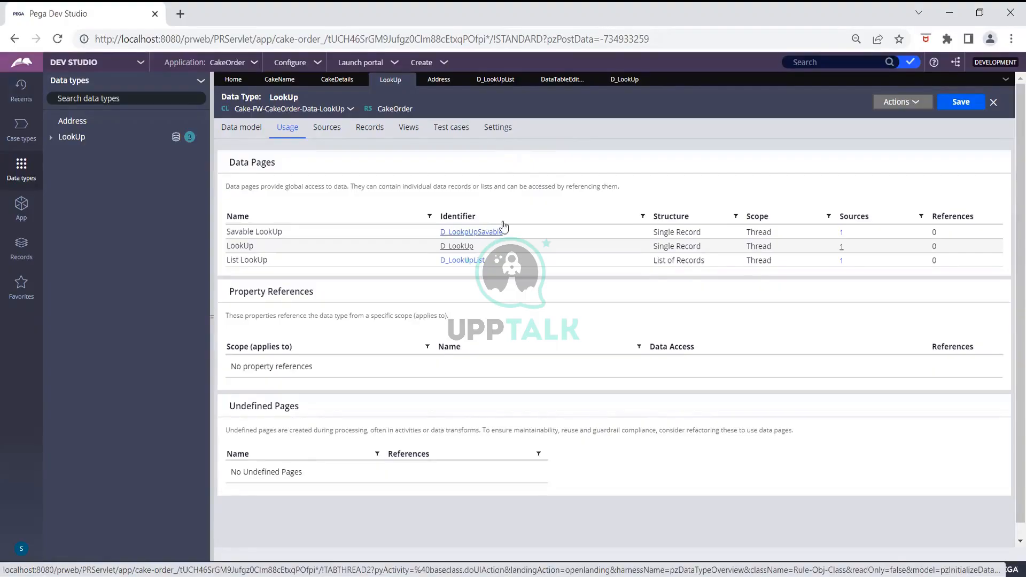
left_click(626, 80)
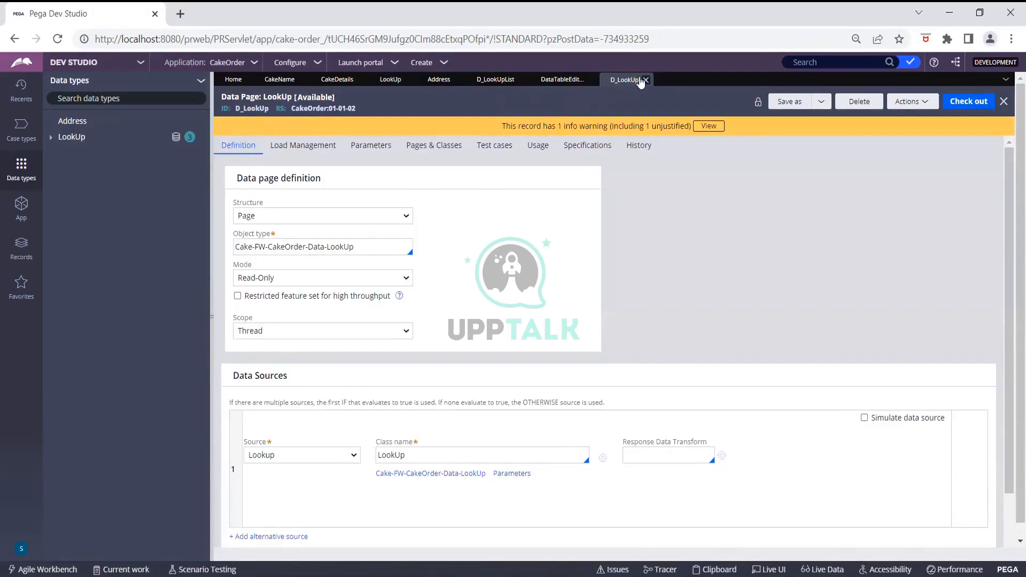
left_click(644, 78)
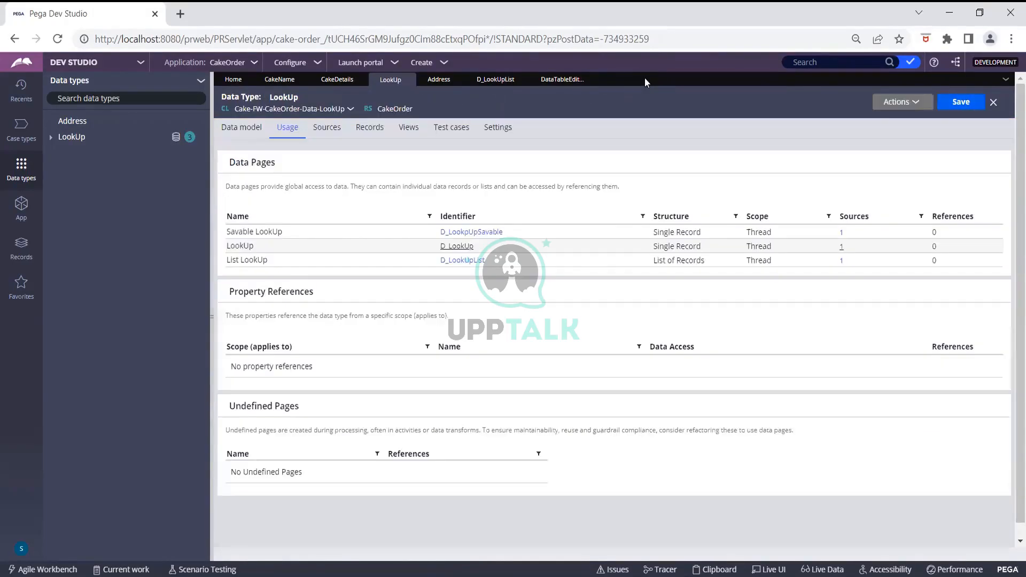
Step: Check out the LookUp report definition DataTableEditorReport for editing and label its empty filter row as condition A
left_click(570, 80)
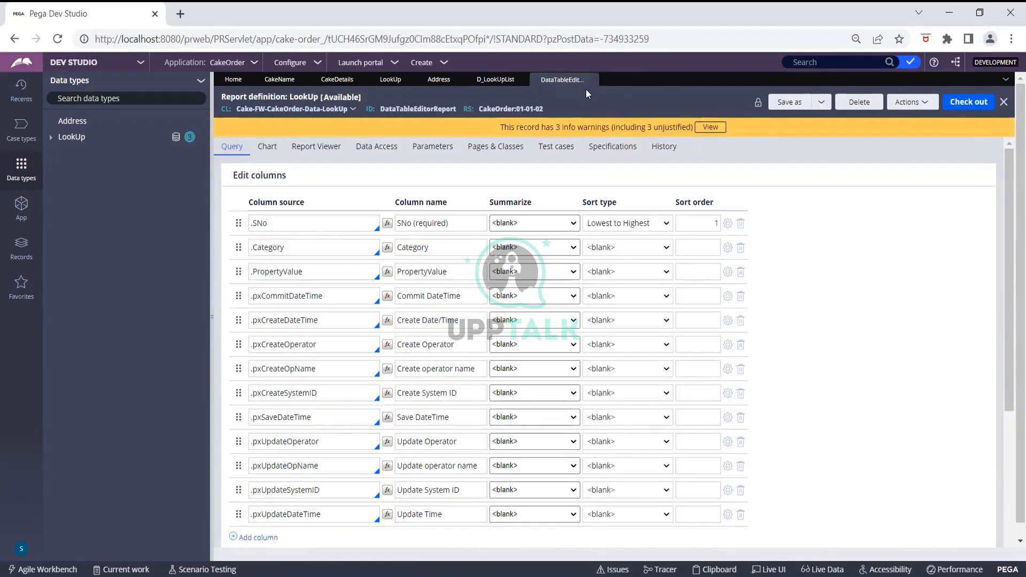
scroll(774, 270, "down", 5)
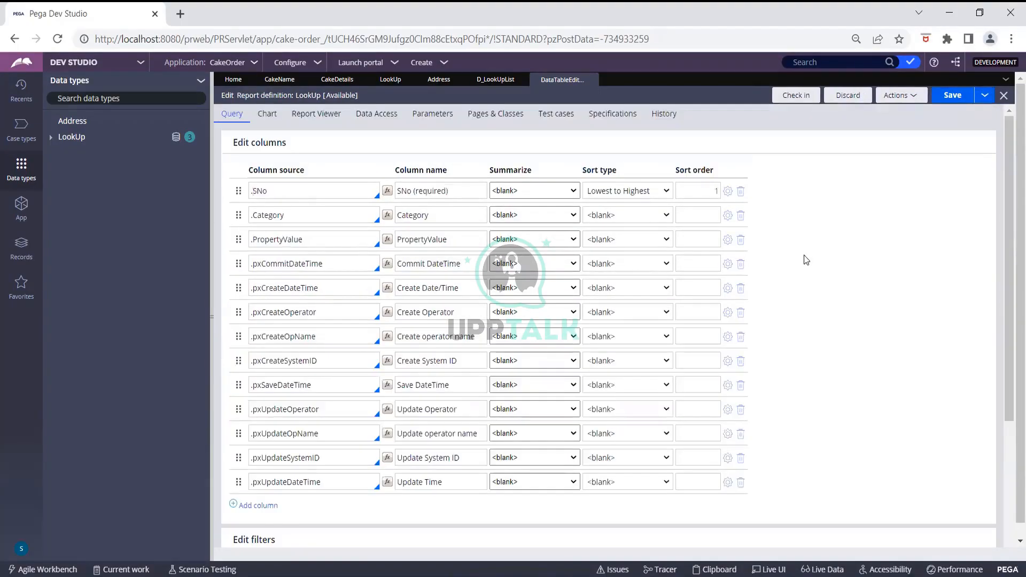
left_click(418, 467)
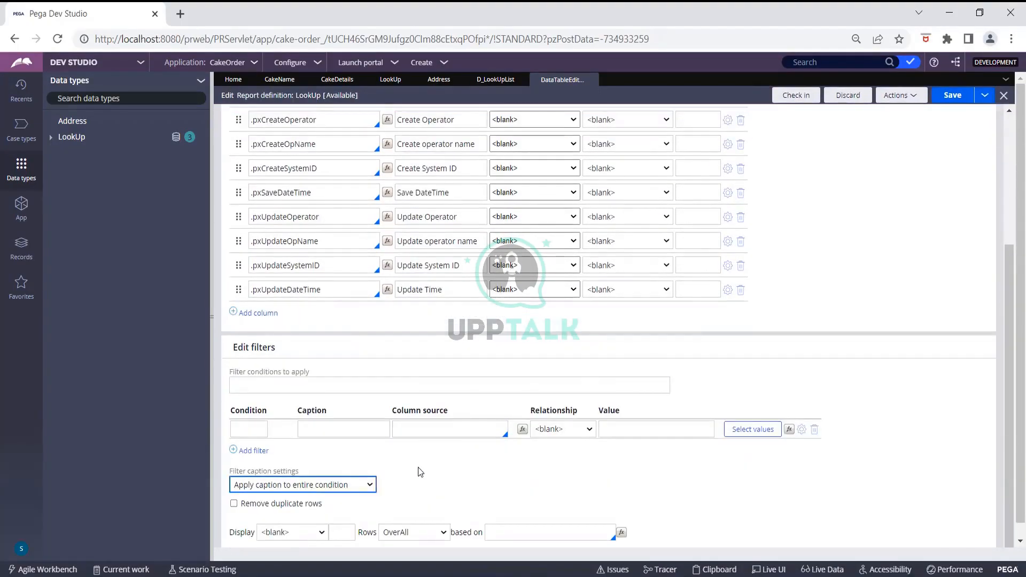
left_click(251, 426)
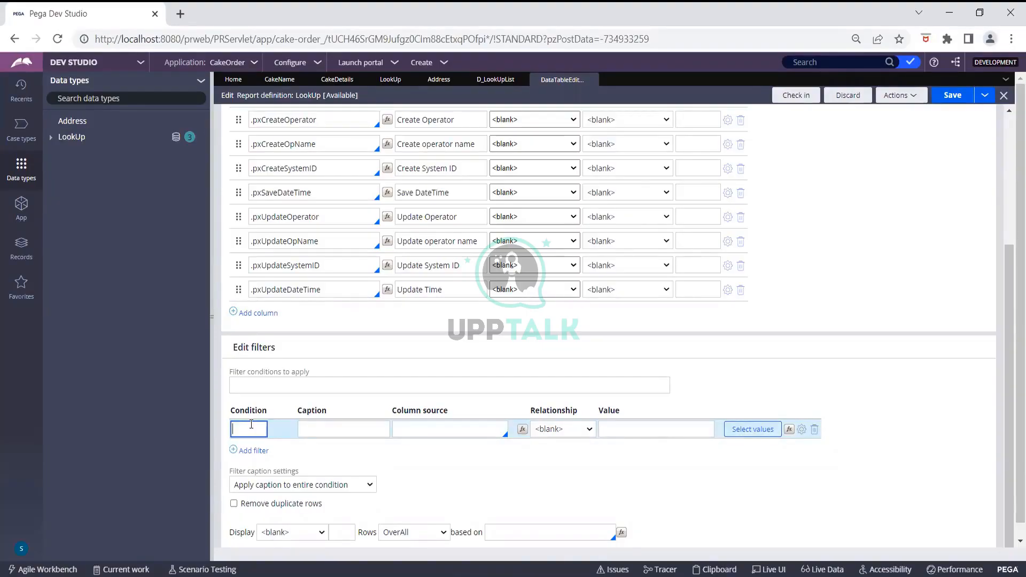
type("A")
Step: Define filter condition A so that the .Category column is equal to Param.Category
left_click(332, 427)
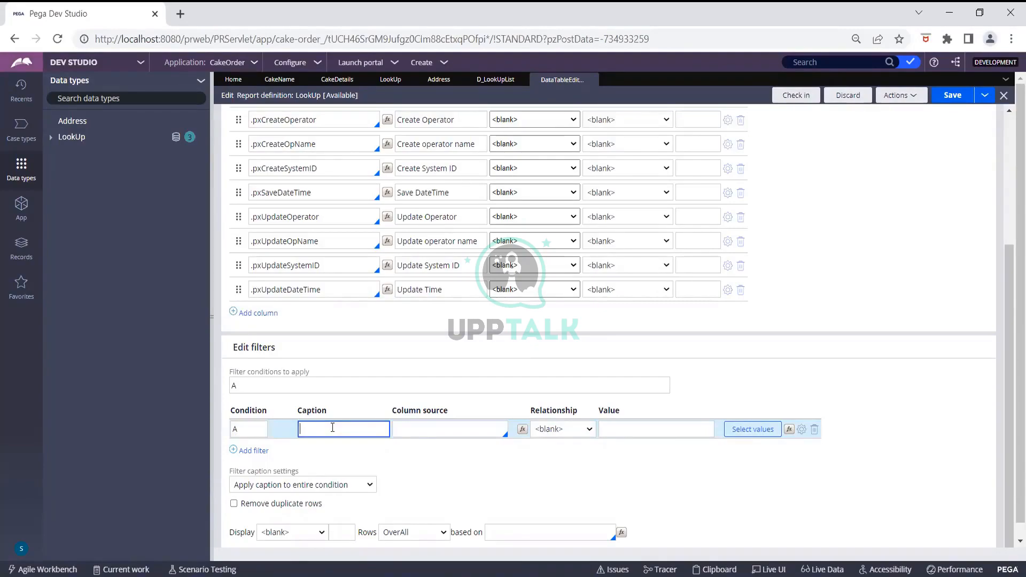
left_click(443, 430)
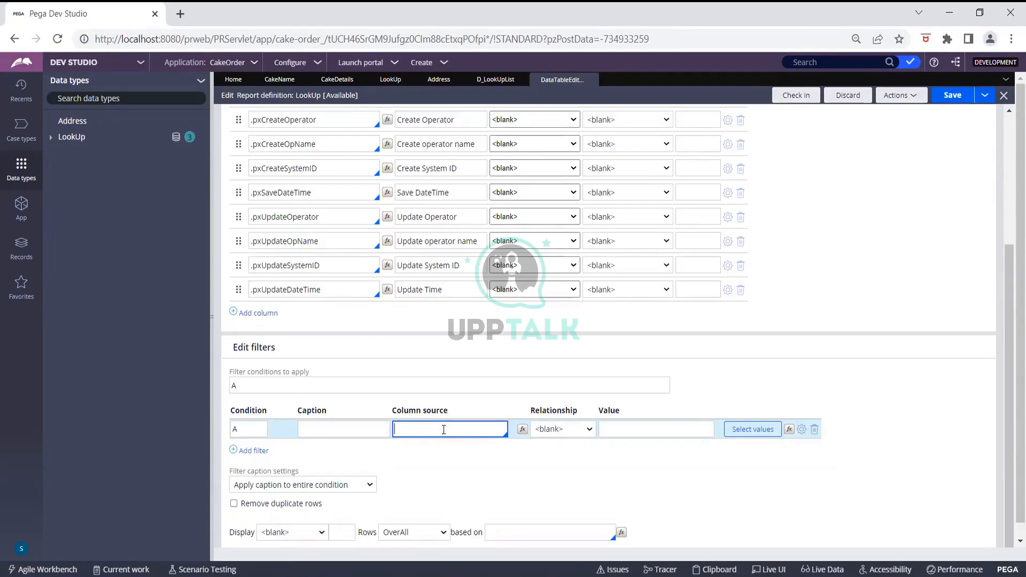
type(".")
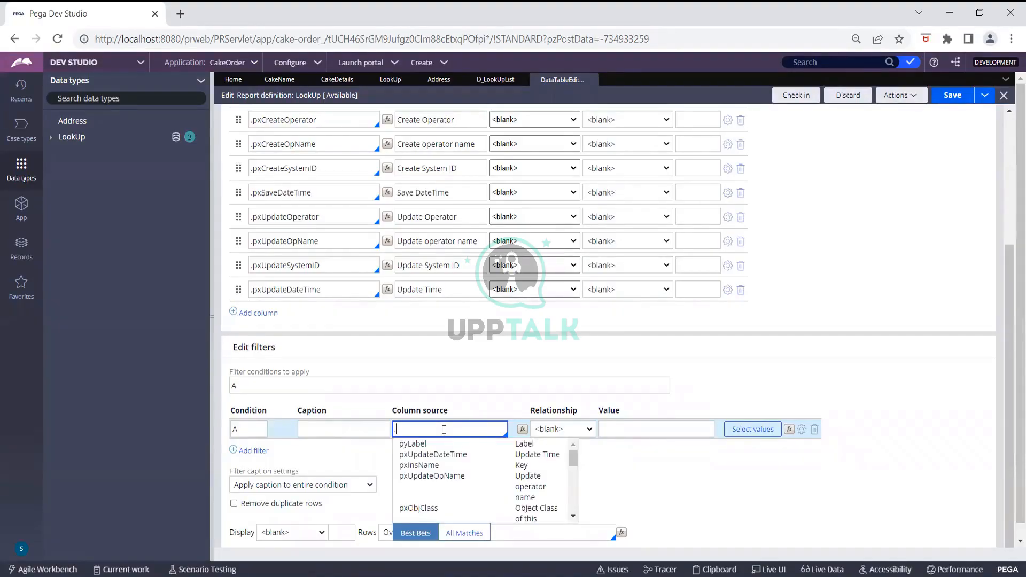
type("Cat")
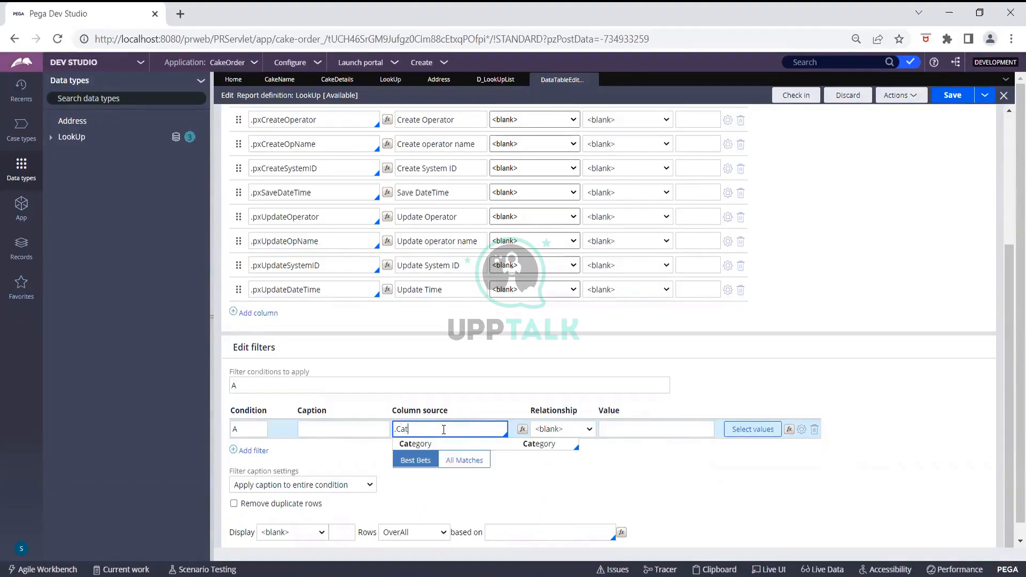
left_click(437, 444)
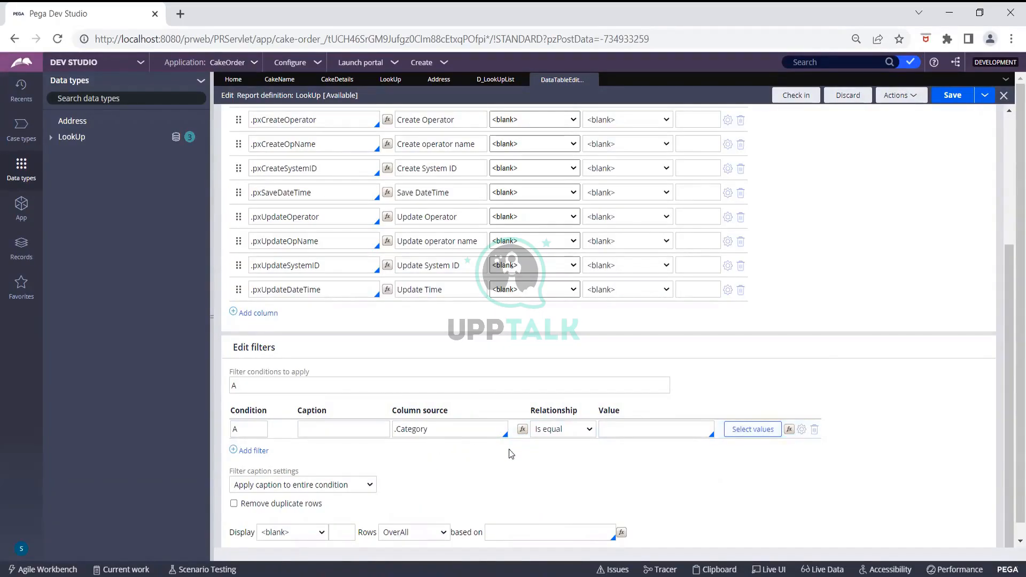
left_click(609, 429)
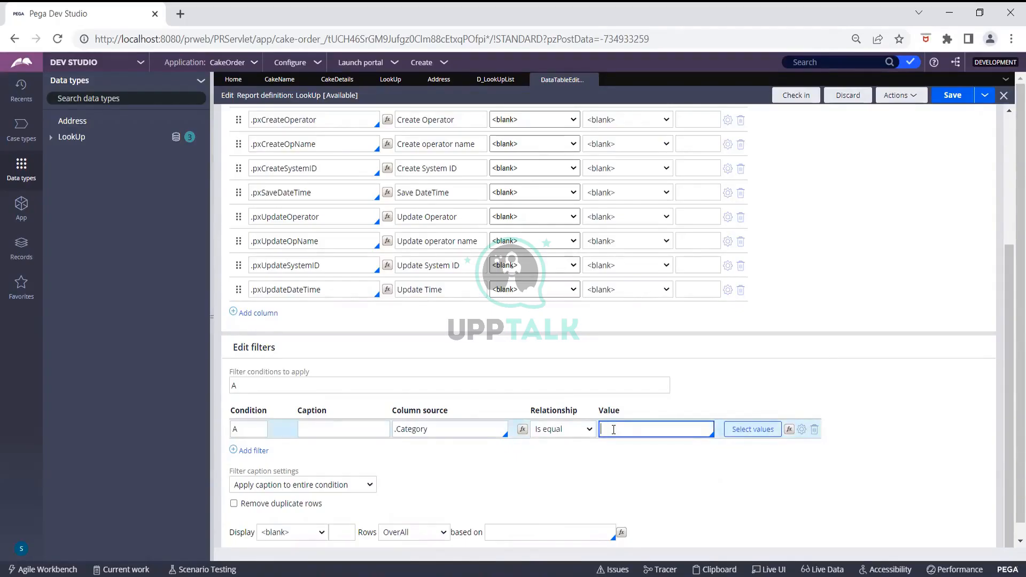
type("Param.Category")
Step: Add a Text parameter named Category with the description Category to the report definition and save it
scroll(692, 346, "up", 5)
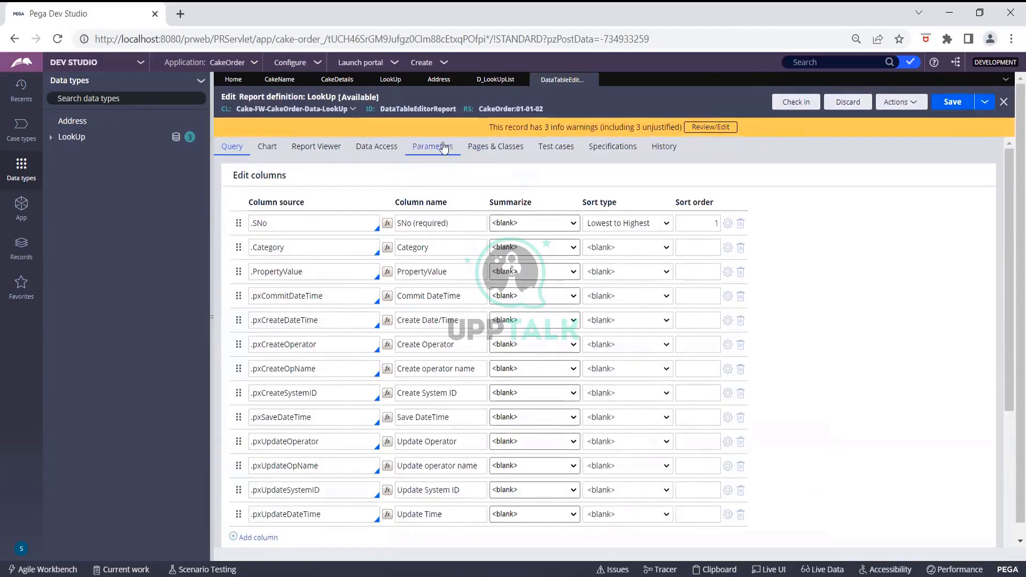
left_click(441, 149)
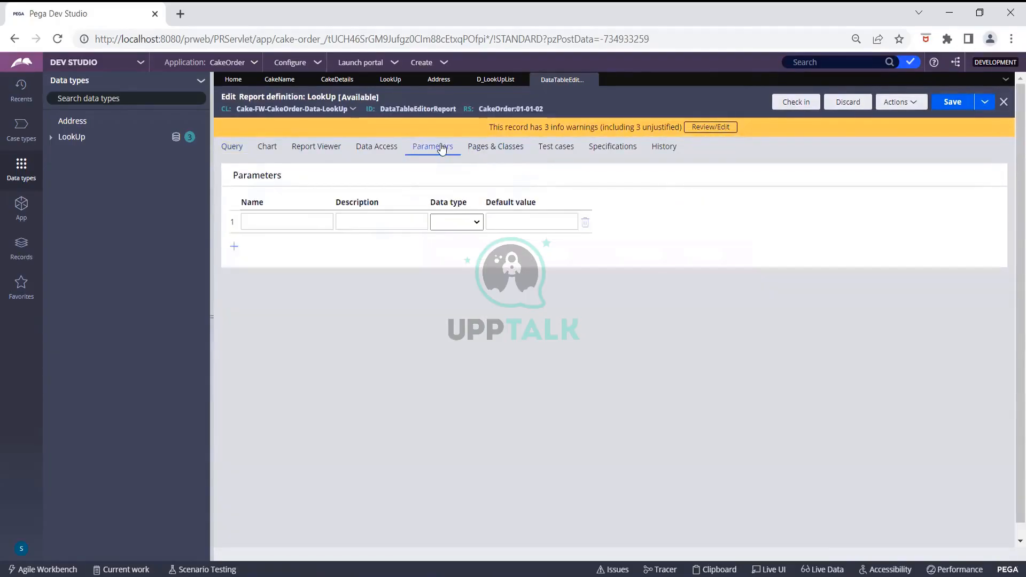
left_click(291, 223)
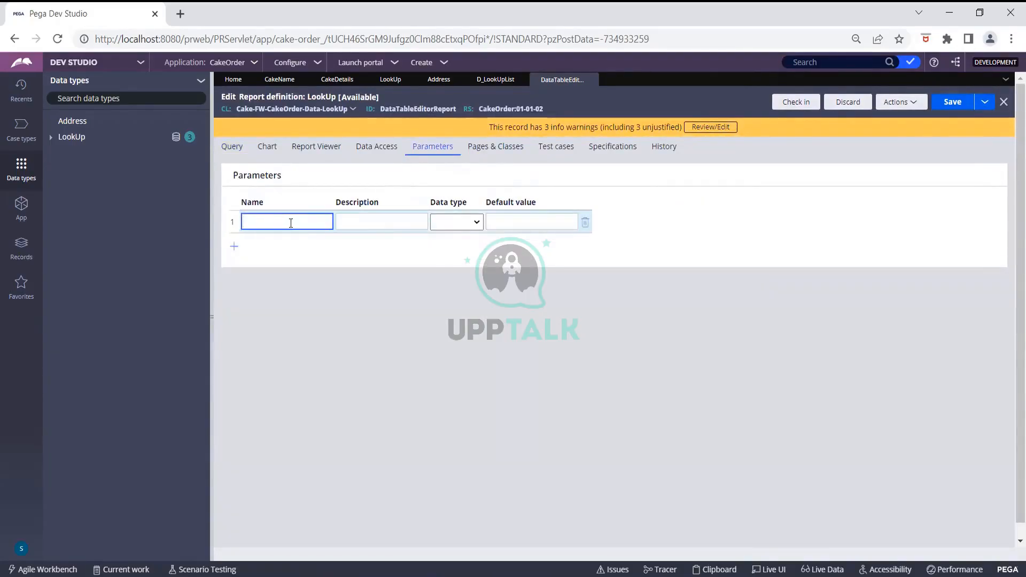
type("Category")
left_click(471, 223)
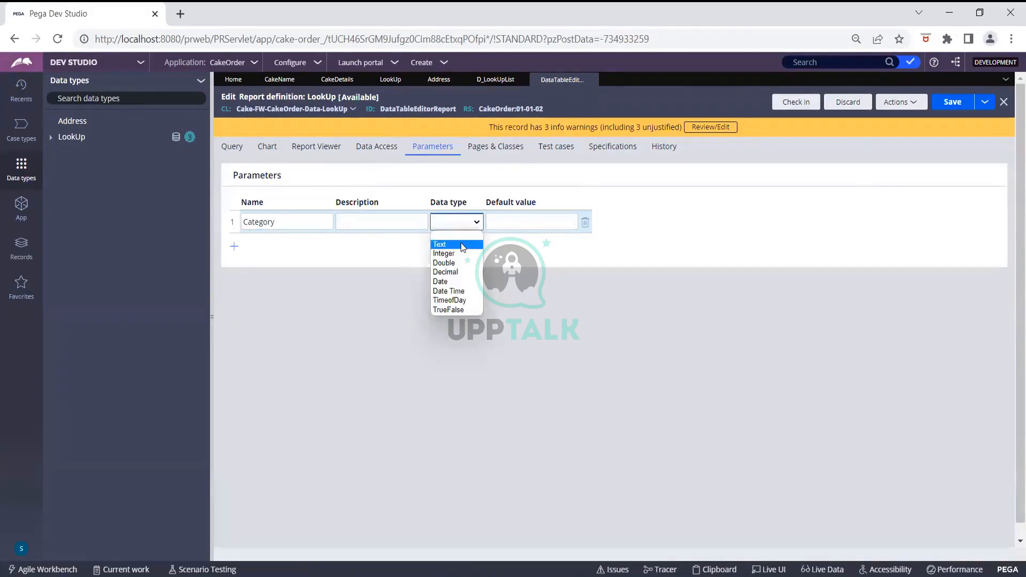
left_click(460, 243)
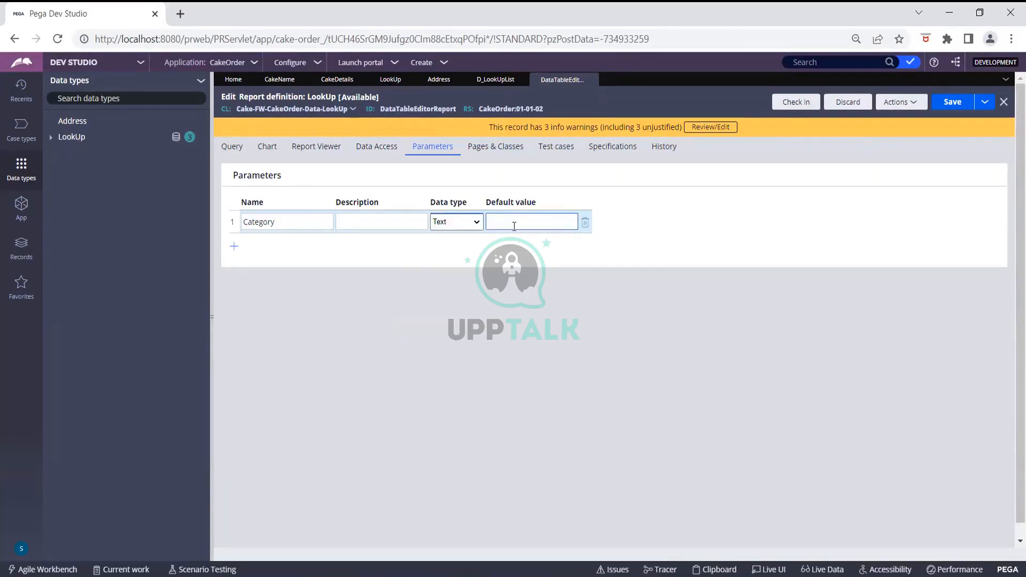
left_click(393, 227)
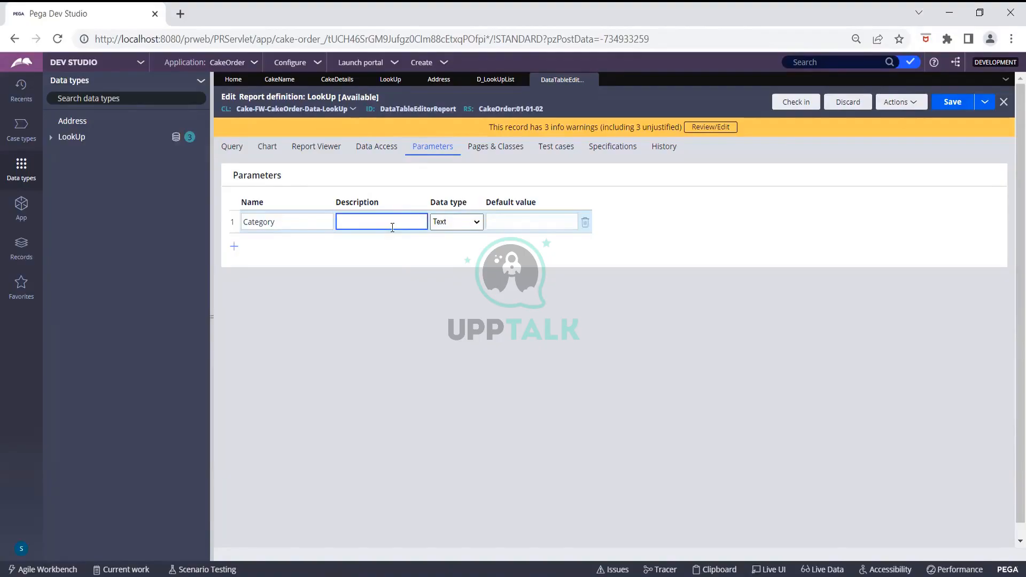
type("Category")
left_click(951, 111)
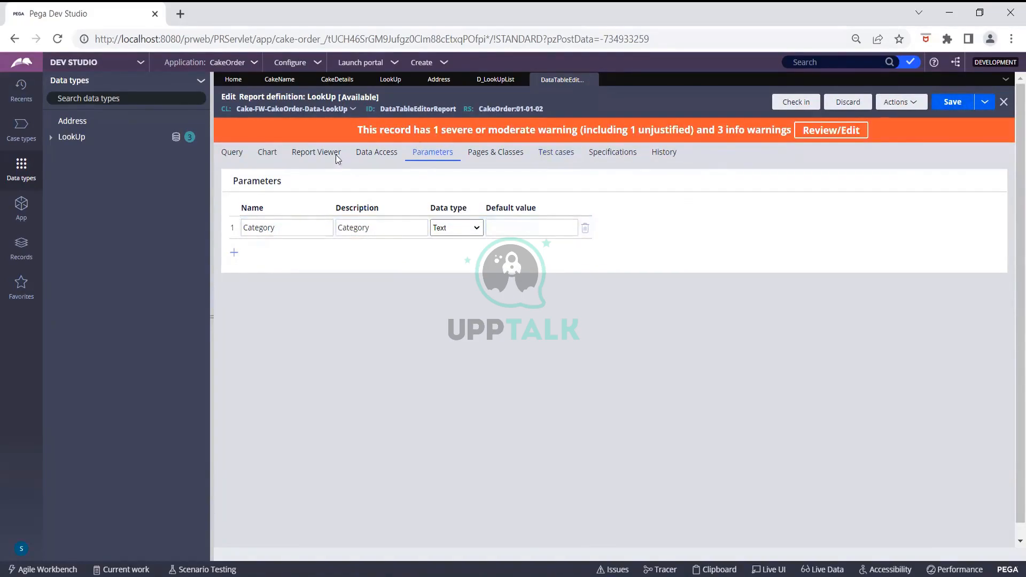
Step: Check out the D_LookUpList data page and add a String parameter named Category with the description Category
left_click(487, 80)
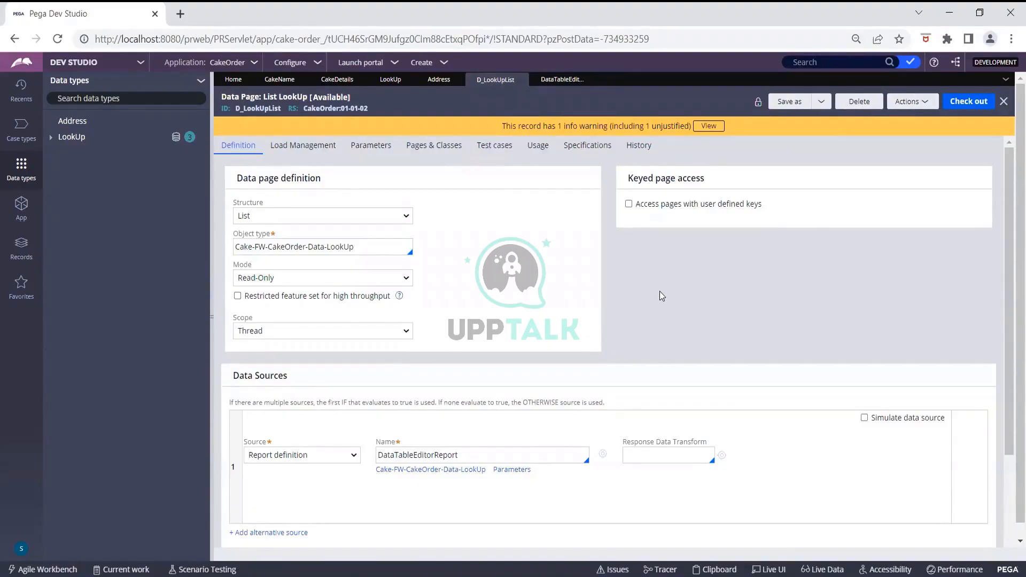
left_click(963, 105)
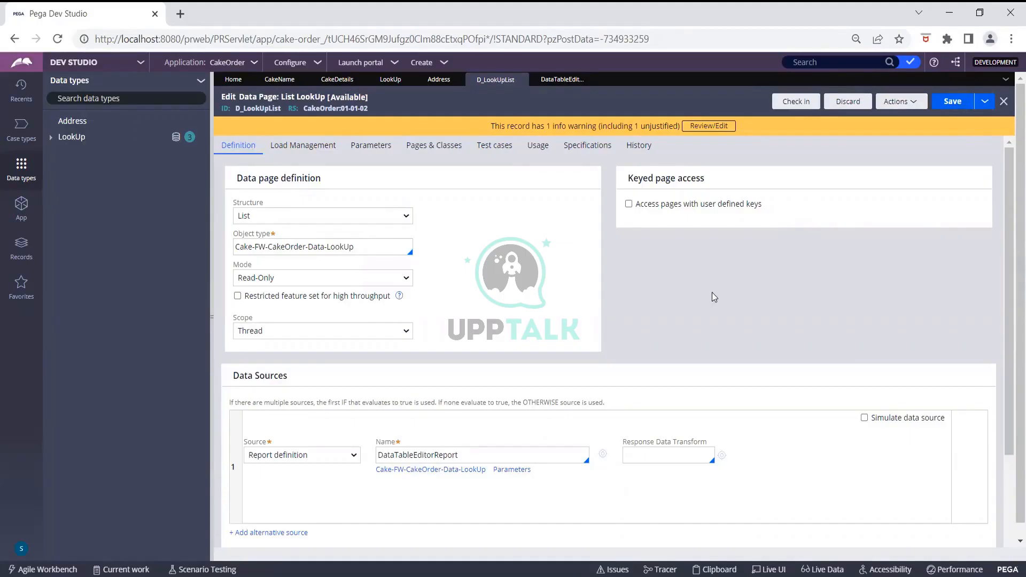
left_click(381, 154)
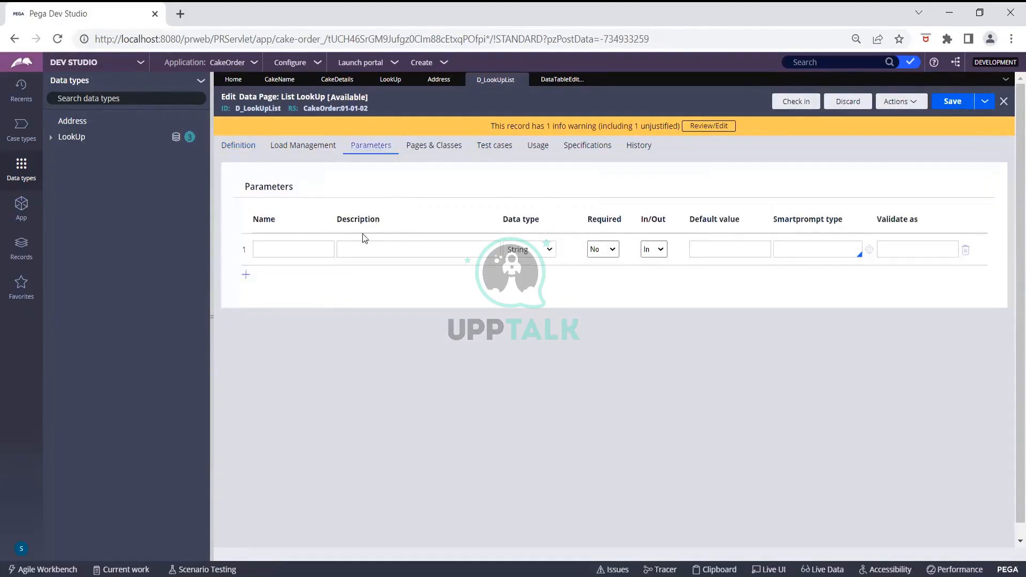
left_click(317, 247)
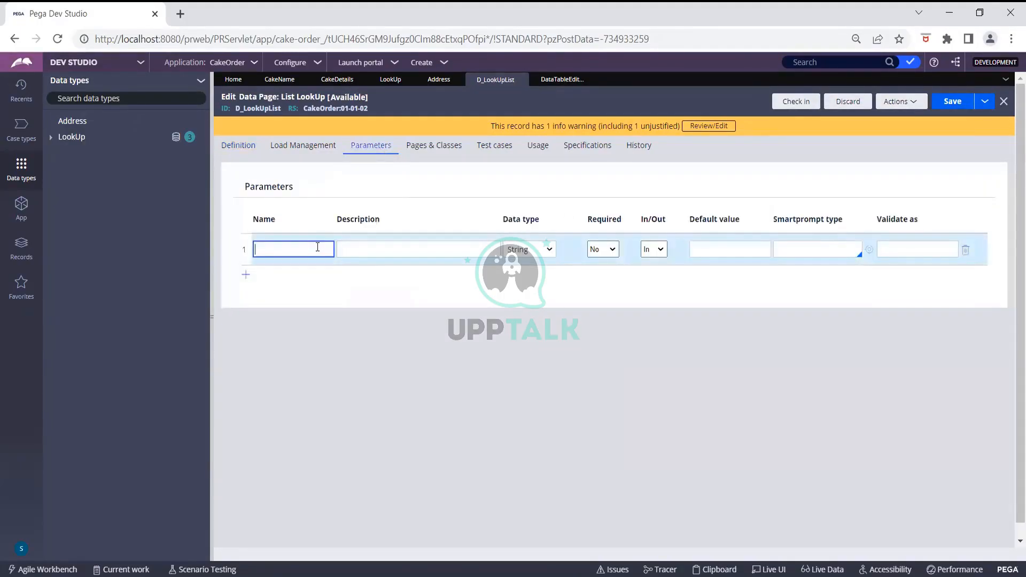
type("Category")
left_click(373, 249)
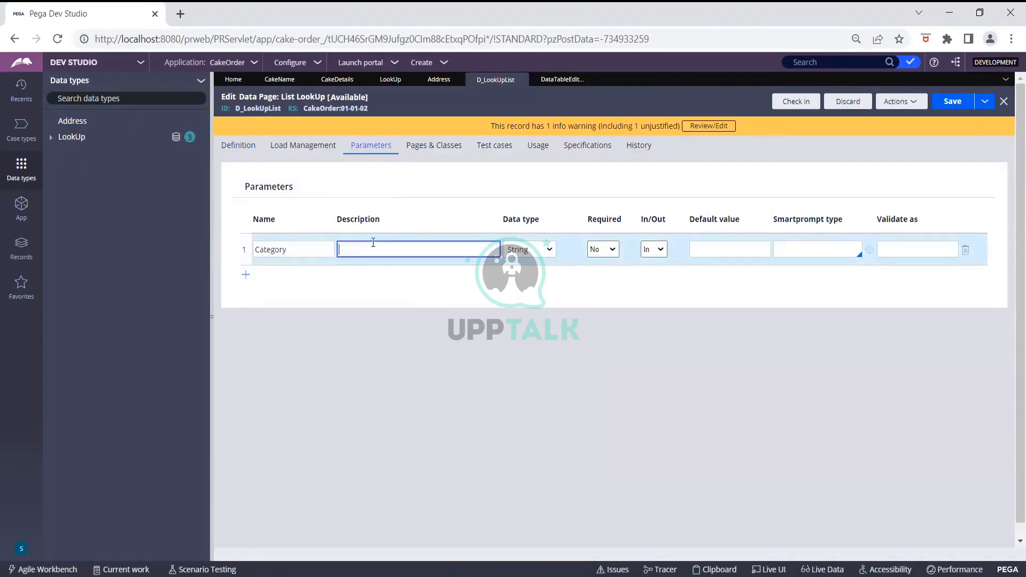
type("Category")
left_click(529, 254)
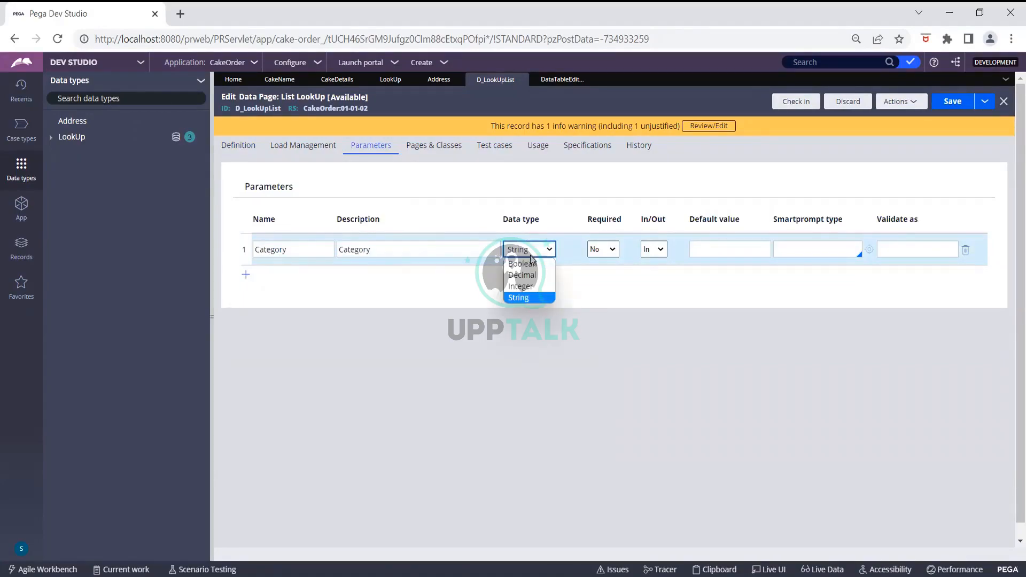
left_click(537, 297)
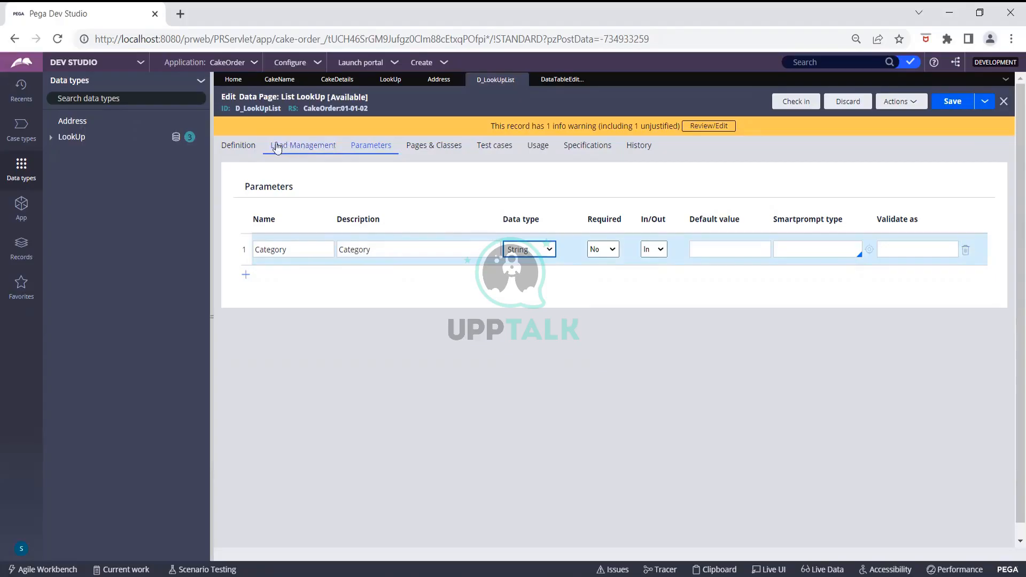
Step: Have D_LookUpList's DataTableEditorReport data source pass the current parameter page, and save the data page
left_click(241, 145)
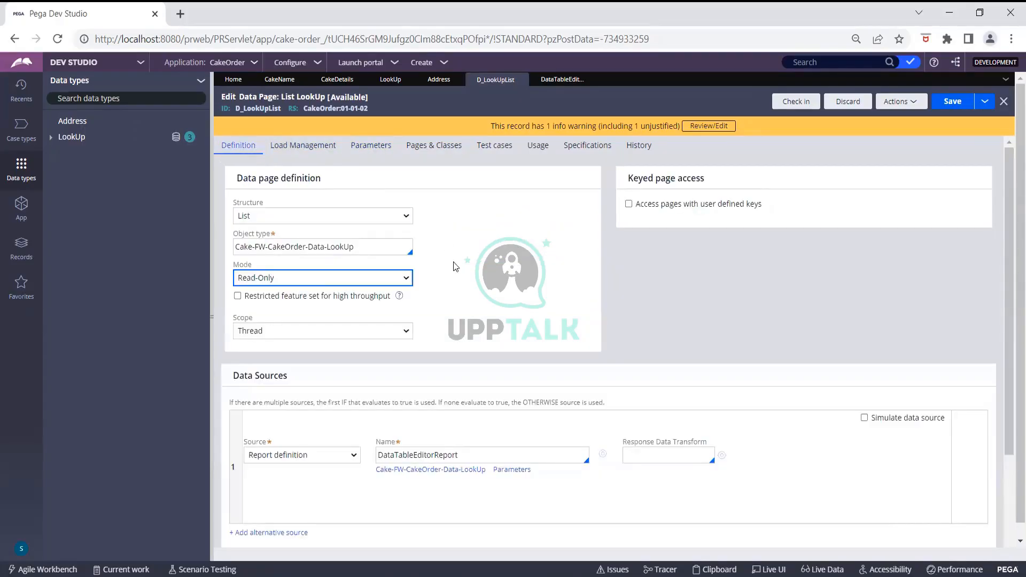
scroll(454, 266, "down", 2)
scroll(455, 265, "up", 2)
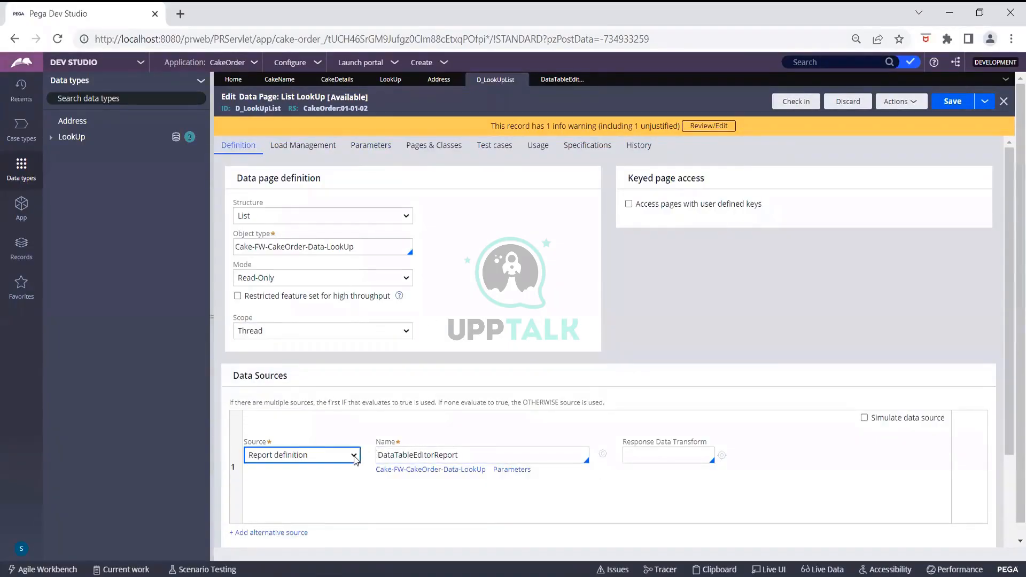
scroll(354, 460, "down", 3)
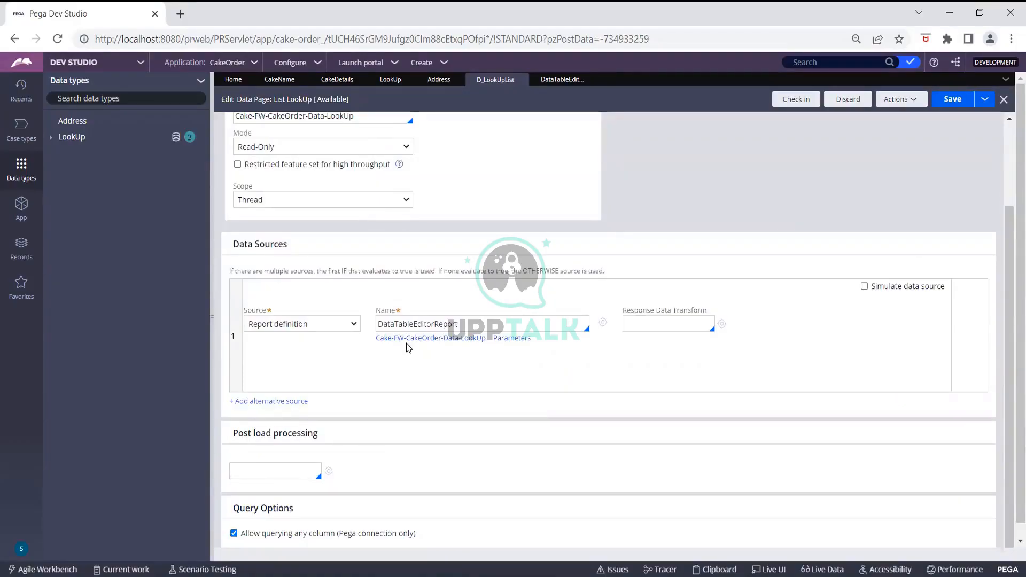
left_click(499, 338)
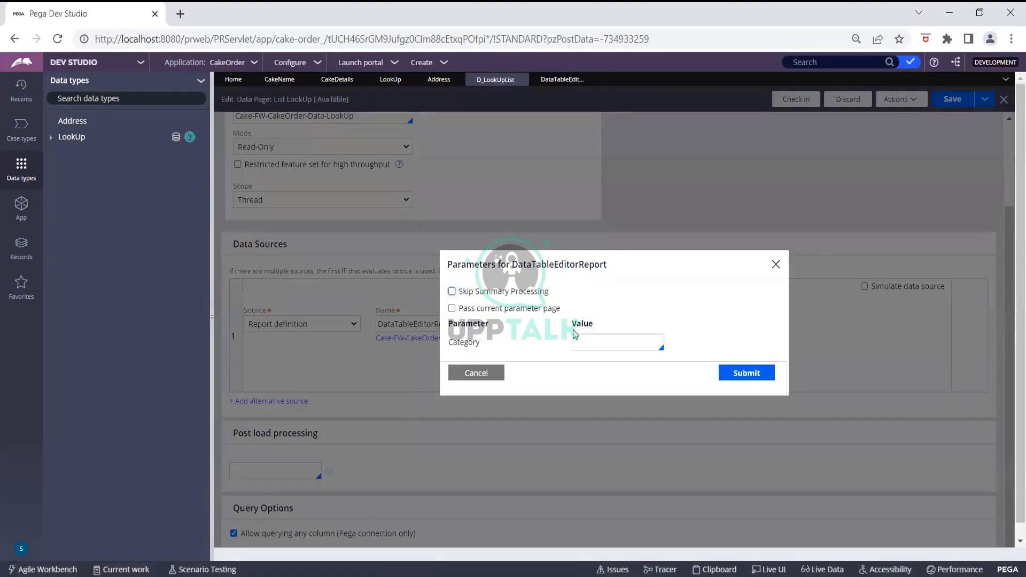
left_click(452, 309)
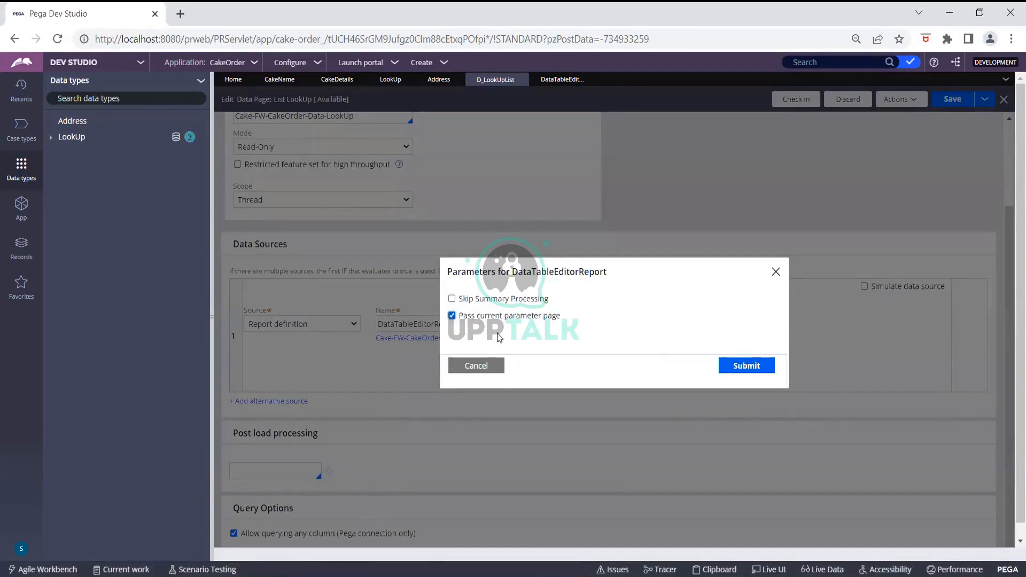
left_click(740, 367)
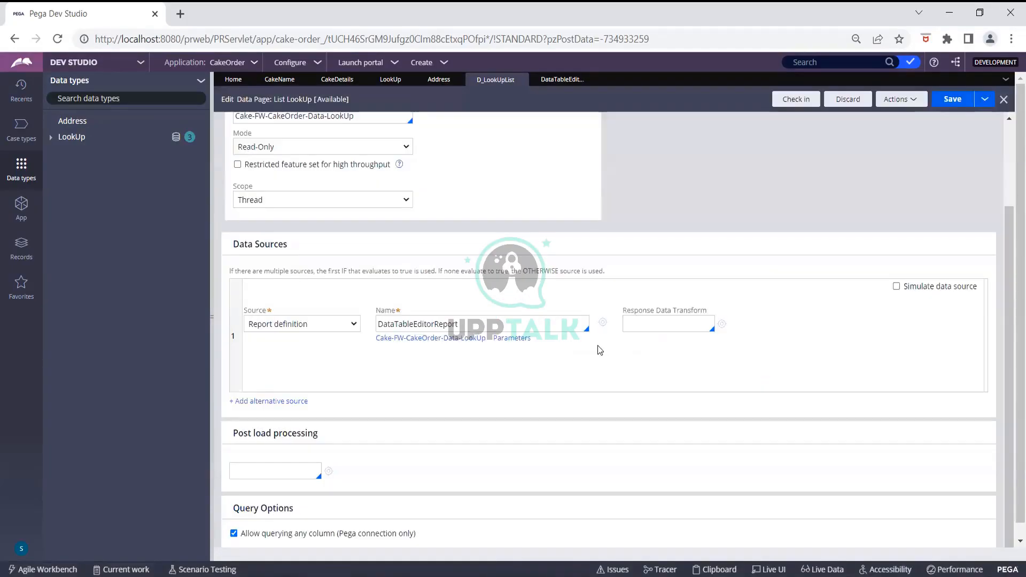
left_click(946, 105)
Step: Run D_LookUpList with the Category parameter set to Cake, flushing all instances of the data page before execution
left_click(898, 100)
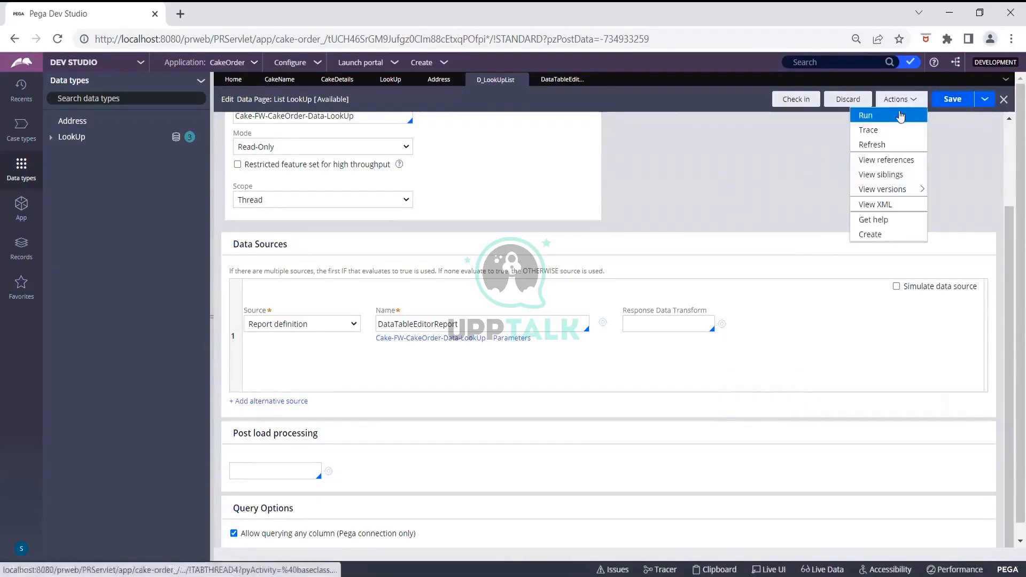
left_click(899, 119)
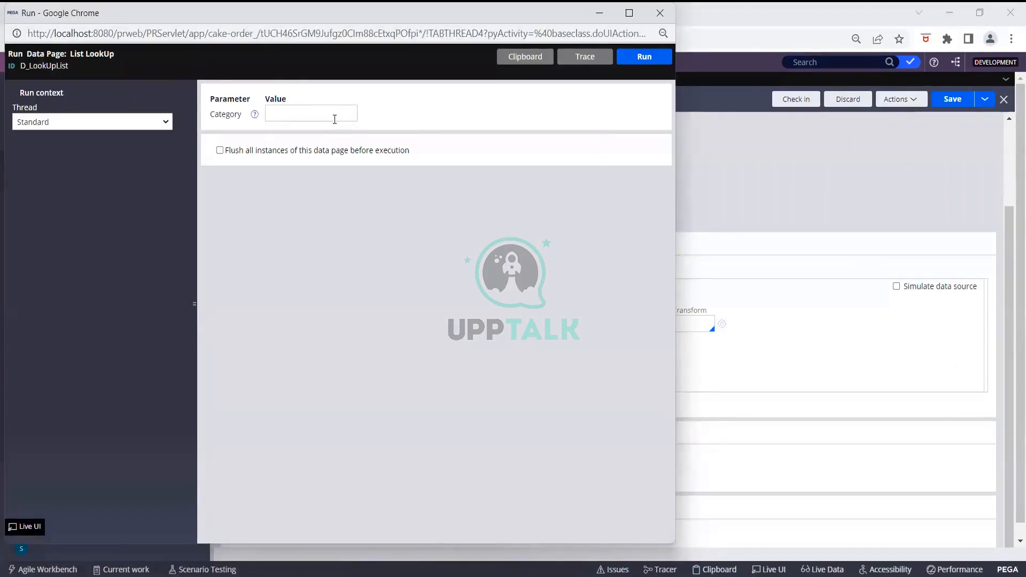
type("Cake")
left_click(219, 151)
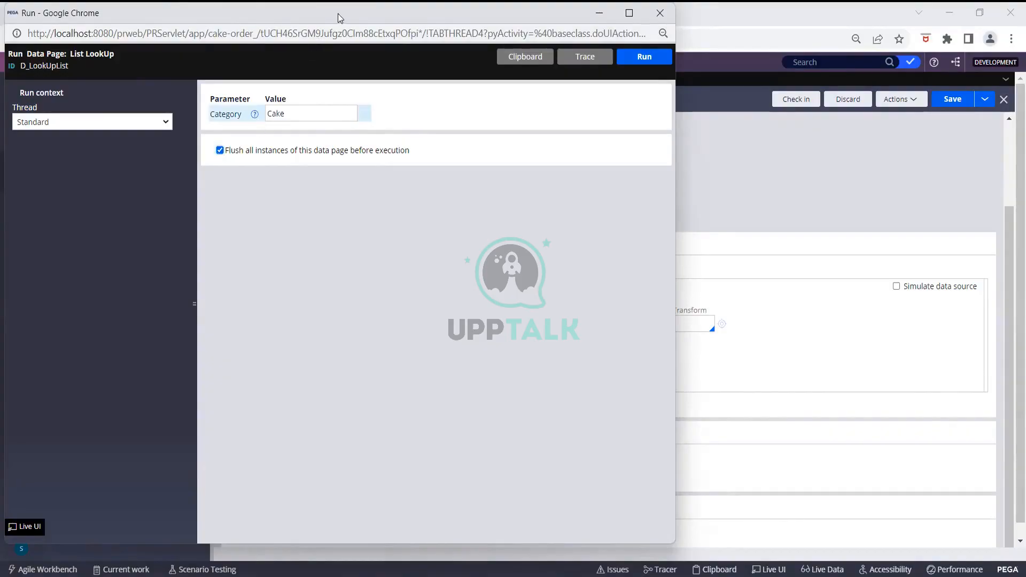
left_click_drag(338, 14, 339, 78)
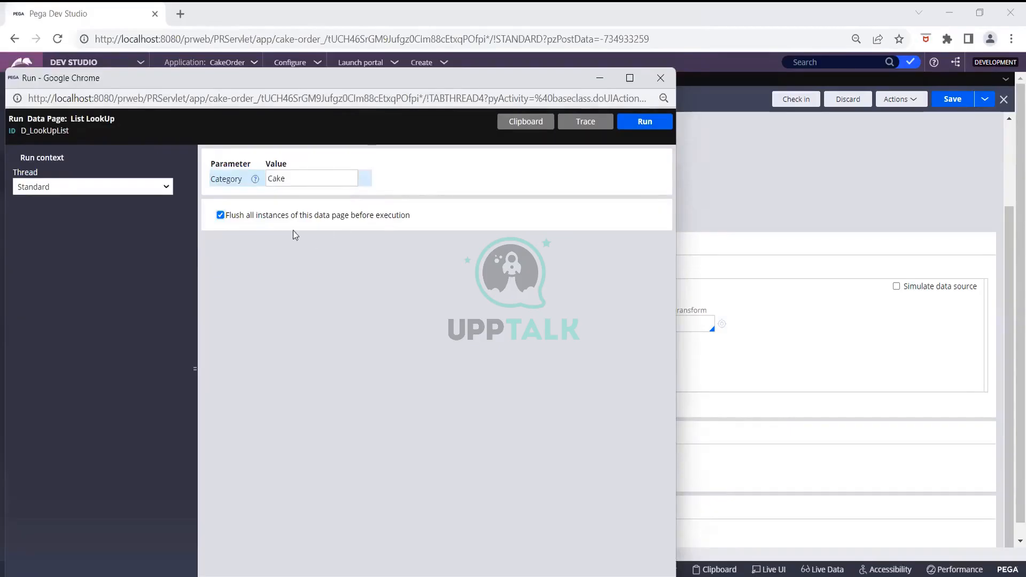
left_click(644, 123)
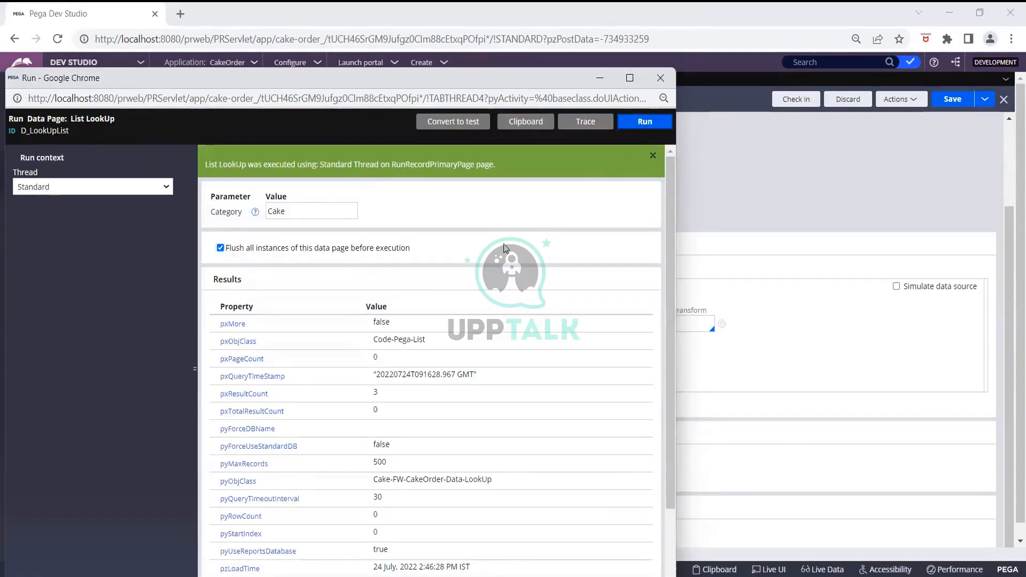
Step: Review the D_LookUpList run results for the Cake category and minimize the run window
scroll(404, 311, "down", 3)
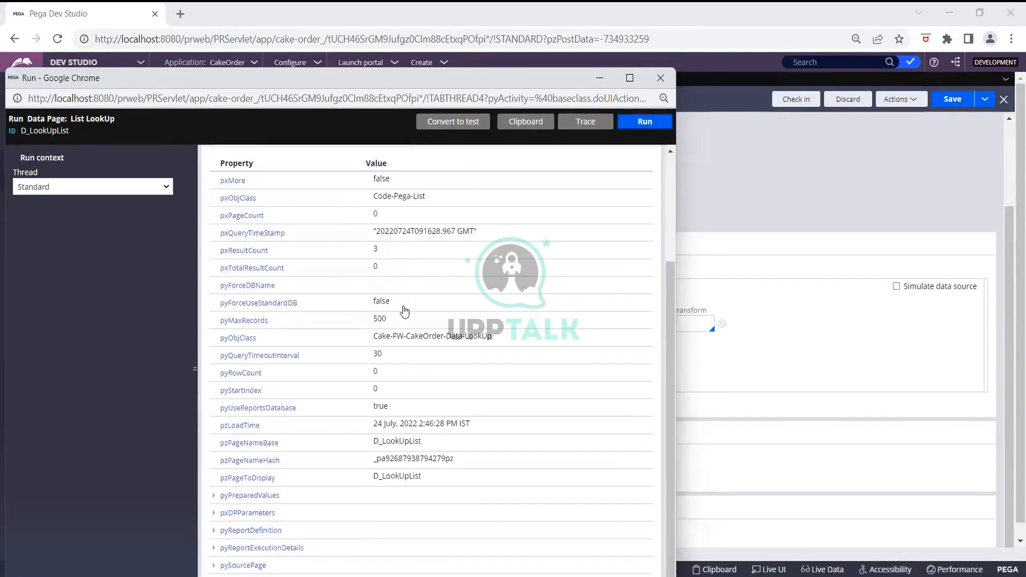
left_click(400, 336)
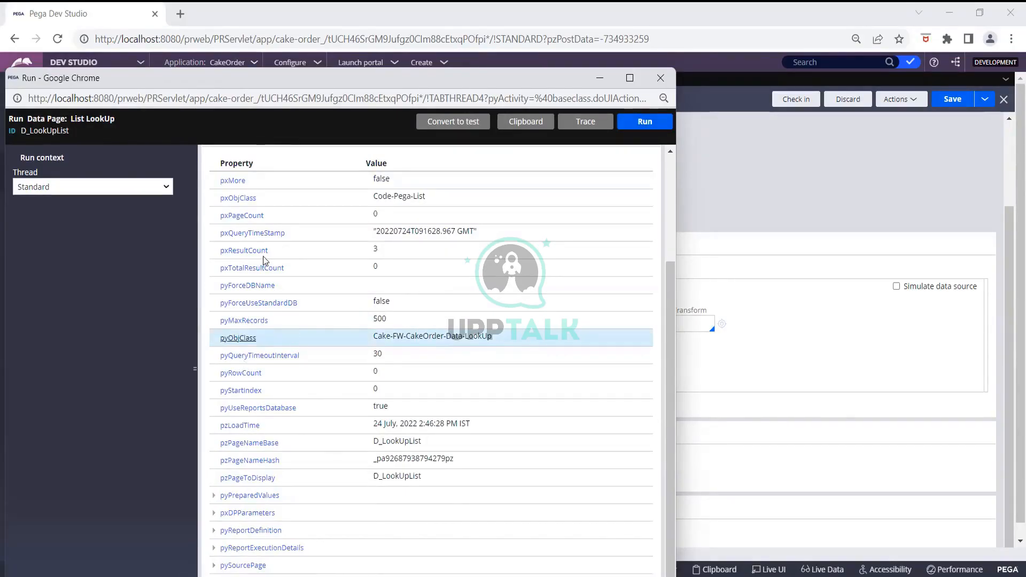
scroll(264, 257, "up", 3)
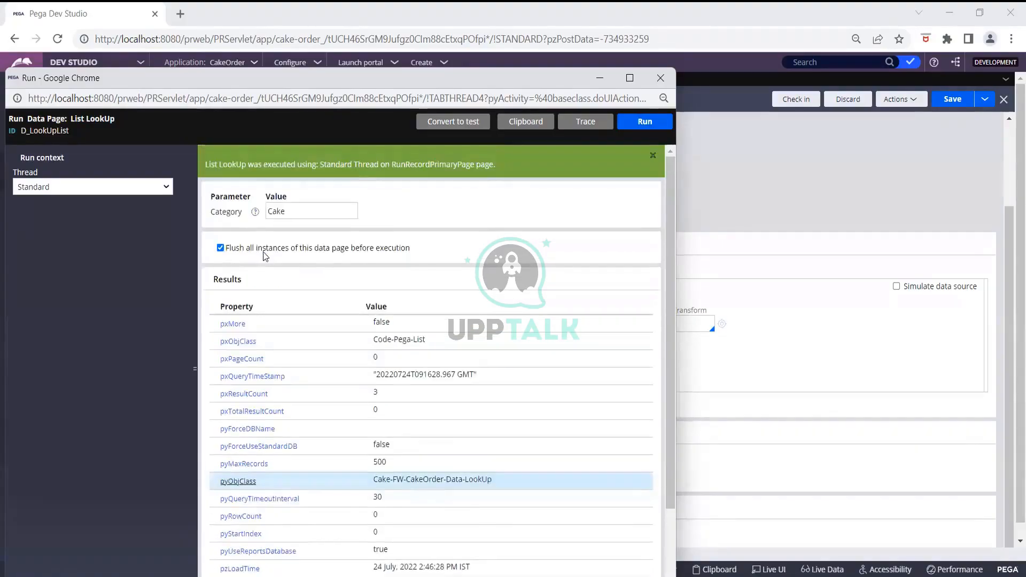
left_click(601, 79)
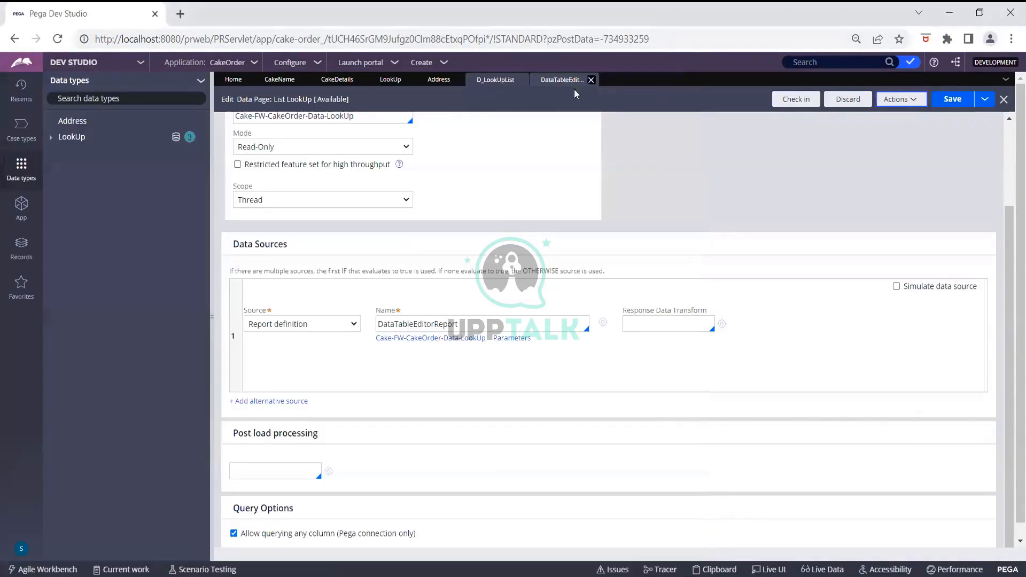
Step: Add a text input below CakeName in the stacked dynamic layout of the CakeDetails section
left_click(337, 80)
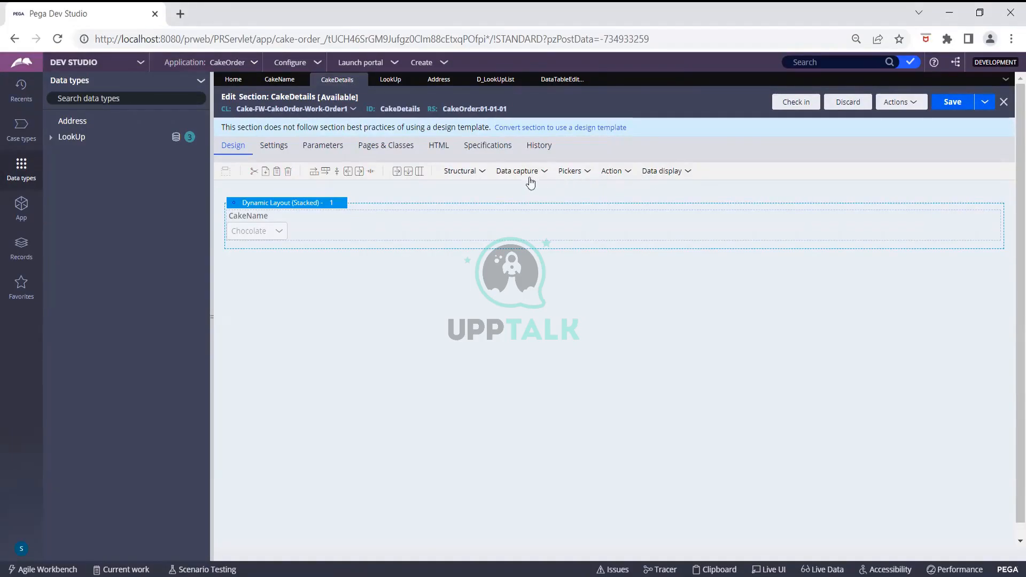
left_click(470, 176)
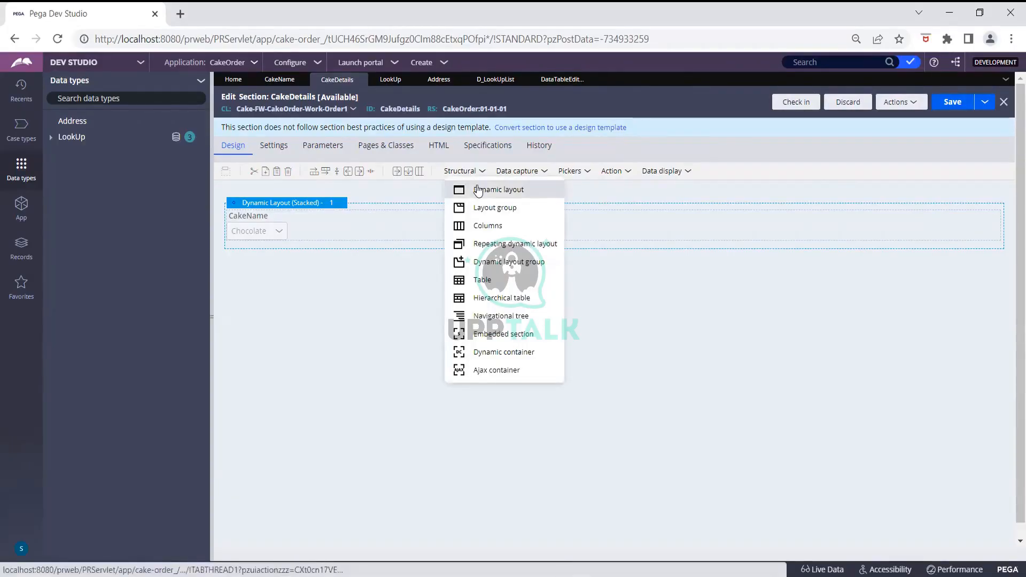
left_click(508, 172)
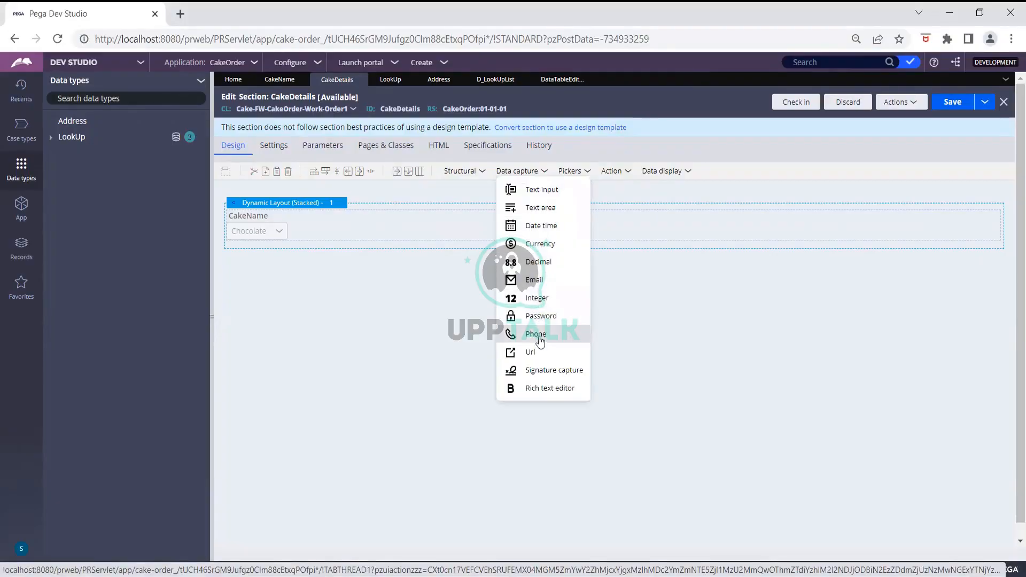
left_click_drag(529, 192, 369, 261)
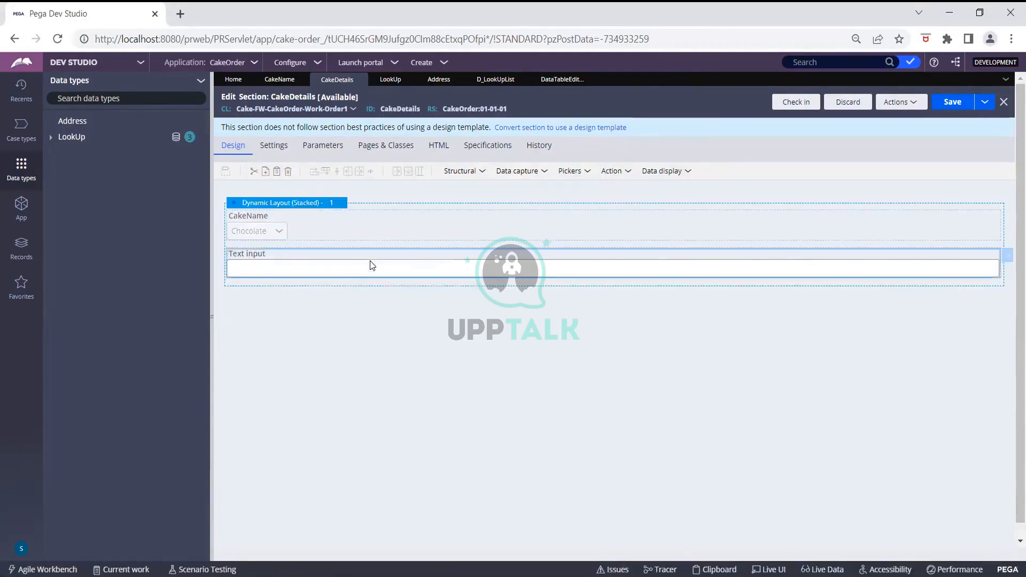
Step: Change the new text input's control to a Dropdown and bind it to the property .CakeName1
left_click(1012, 257)
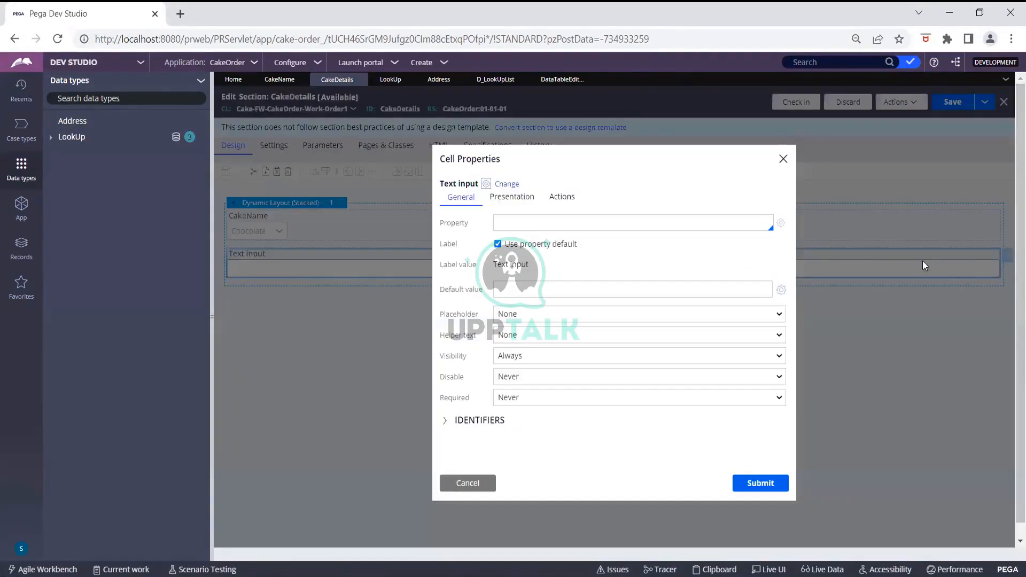
left_click(505, 185)
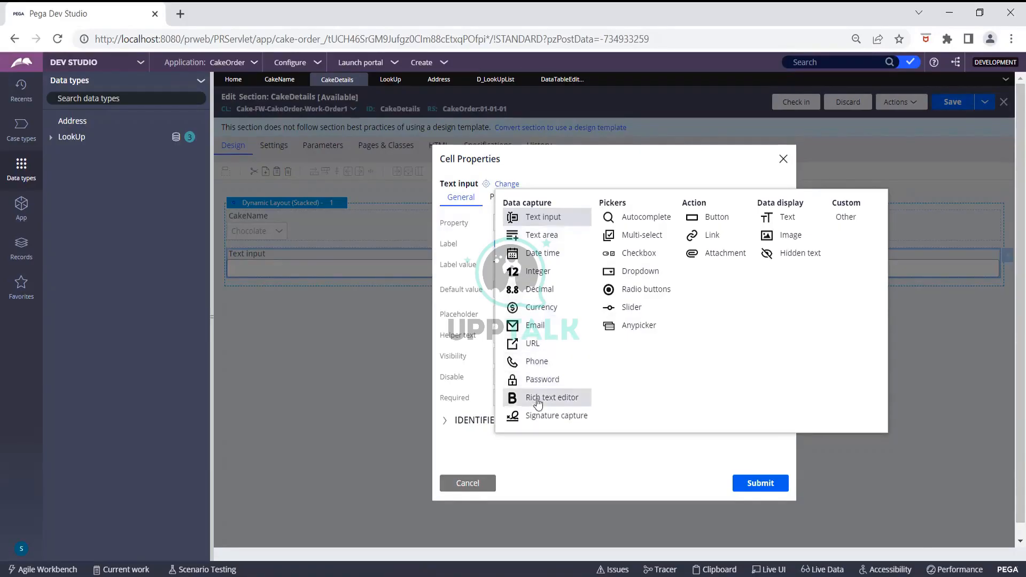
left_click(641, 273)
left_click(553, 222)
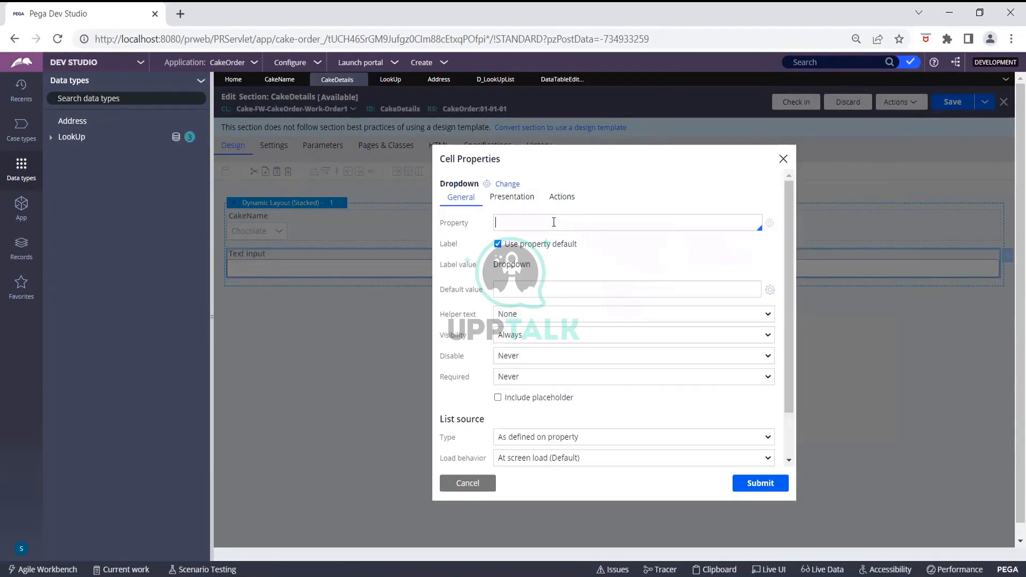
type("C")
key("BackSpace")
type(".")
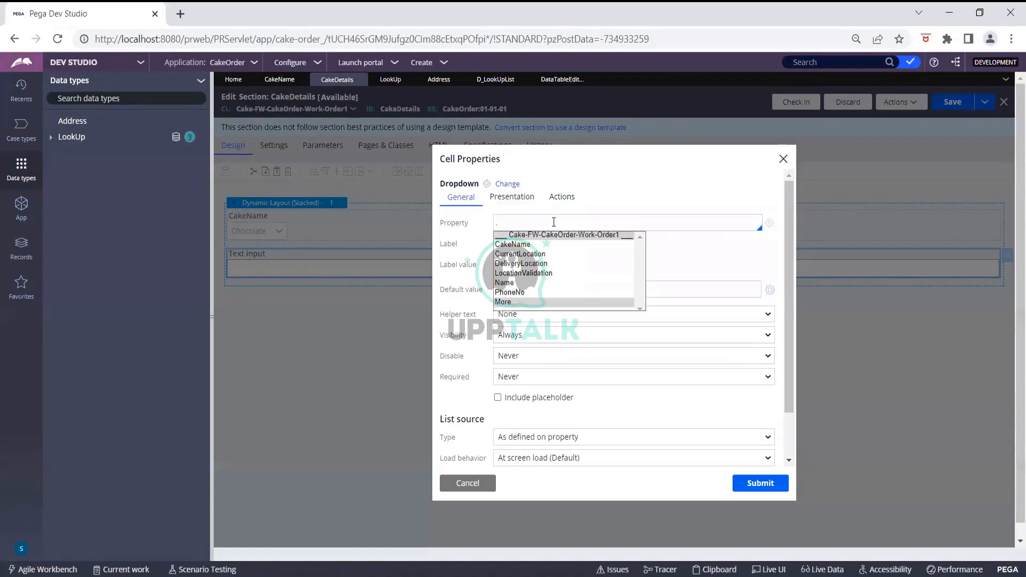
type("C")
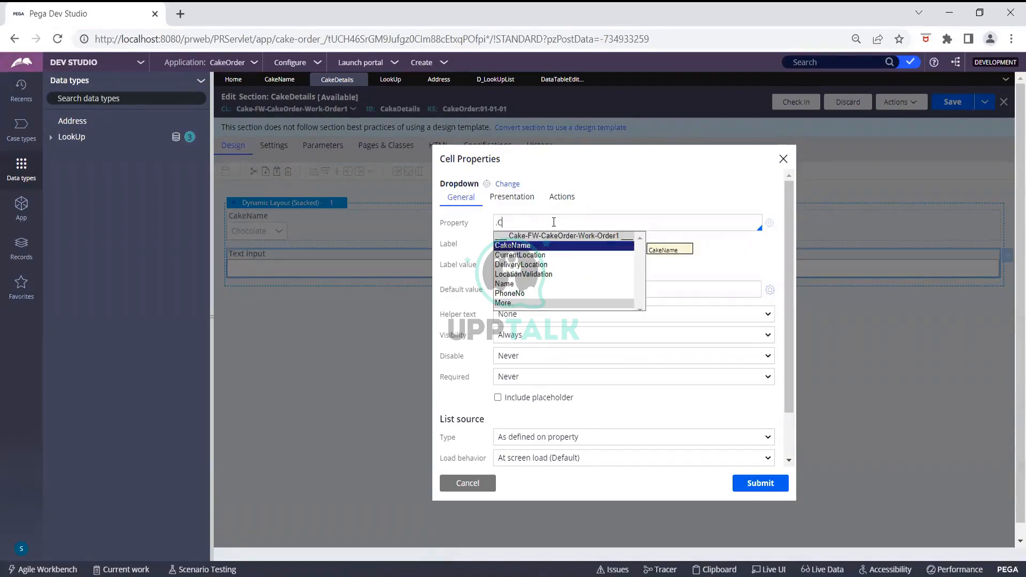
type("akeName1")
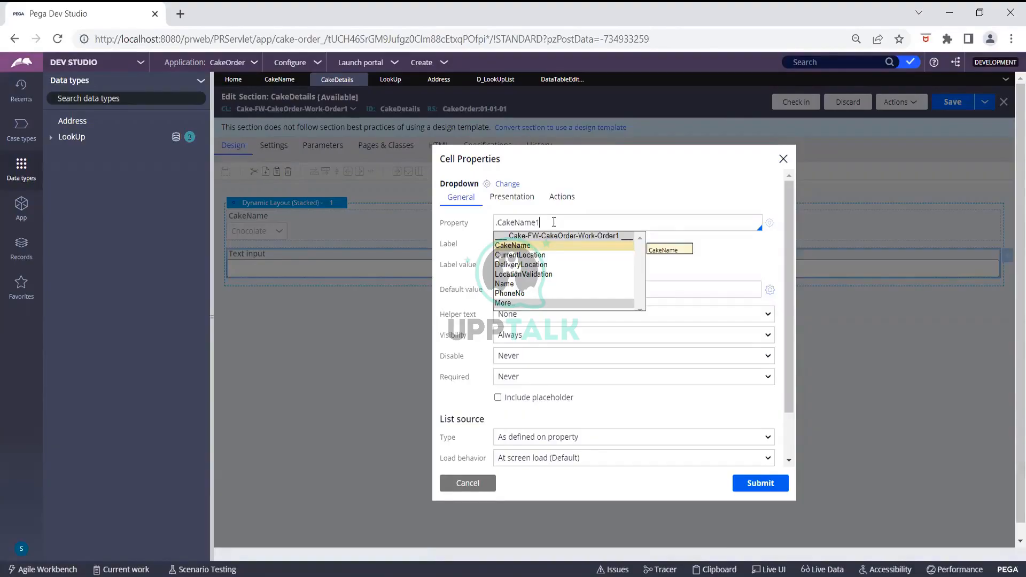
left_click(694, 196)
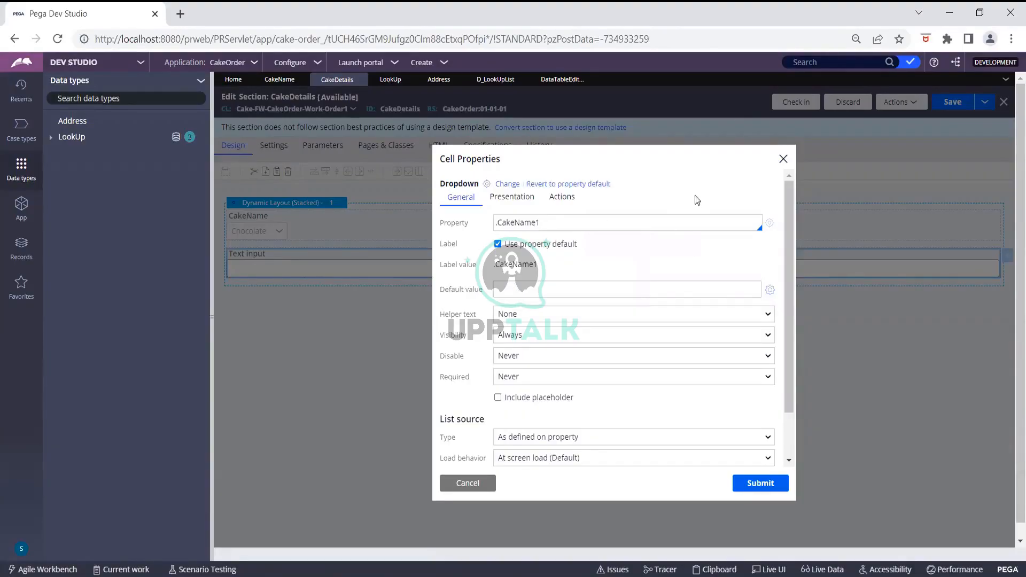
Step: Create and save the CakeName1 Text property in Cake-FW-CakeOrder-Work-Order1, and return to the CakeDetails section
left_click(769, 223)
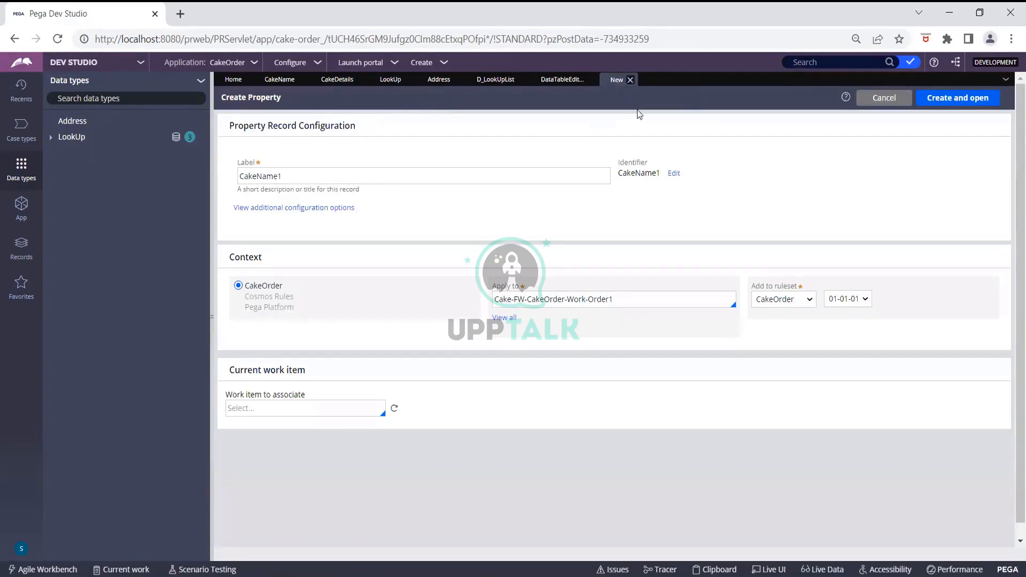
left_click(950, 102)
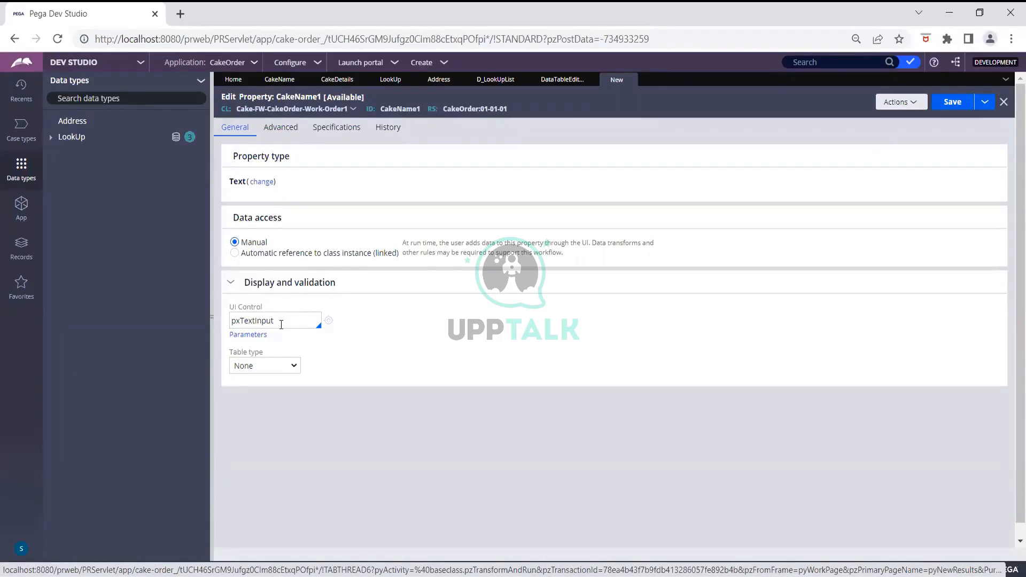
left_click(954, 106)
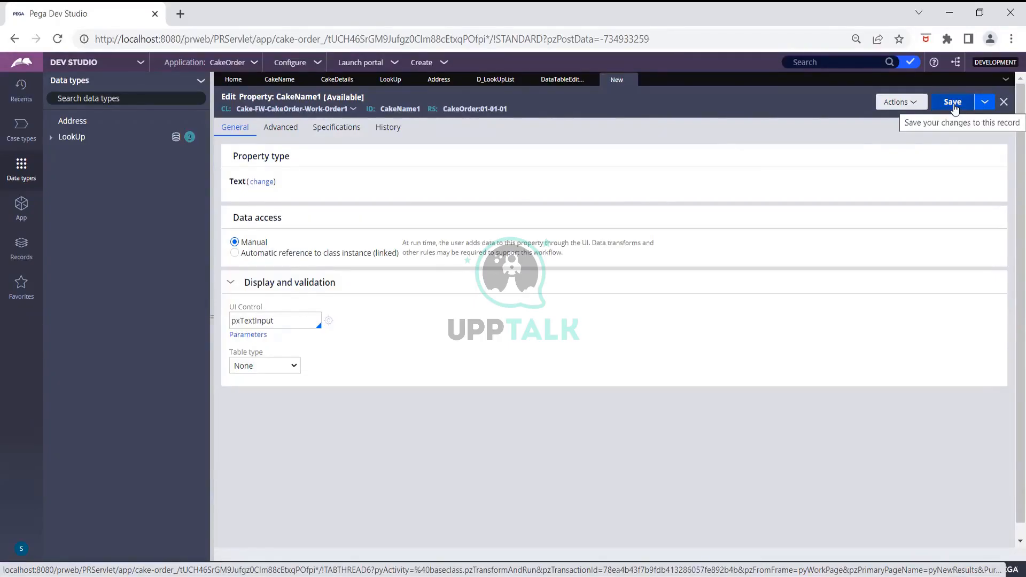
left_click(954, 103)
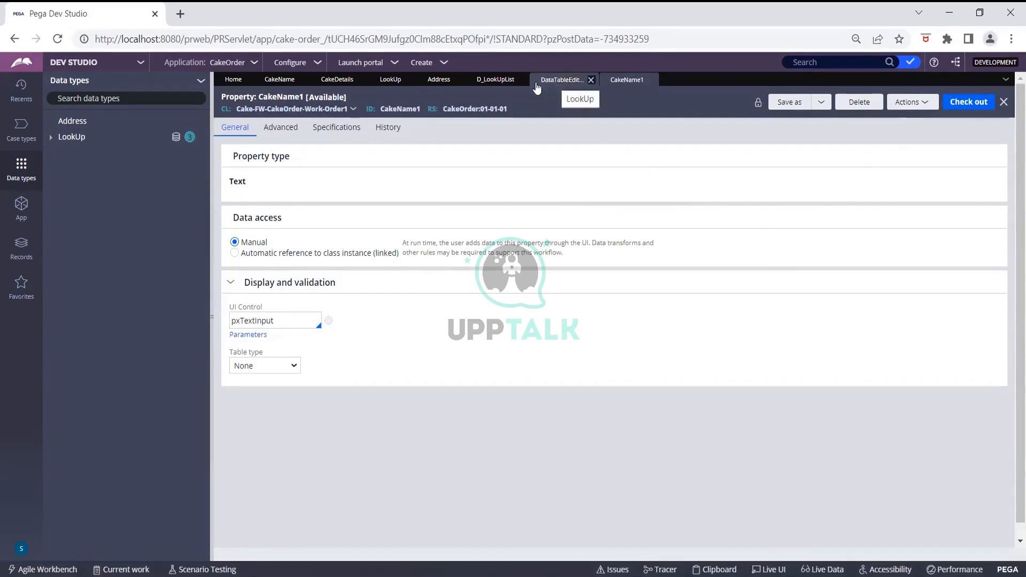
left_click(338, 81)
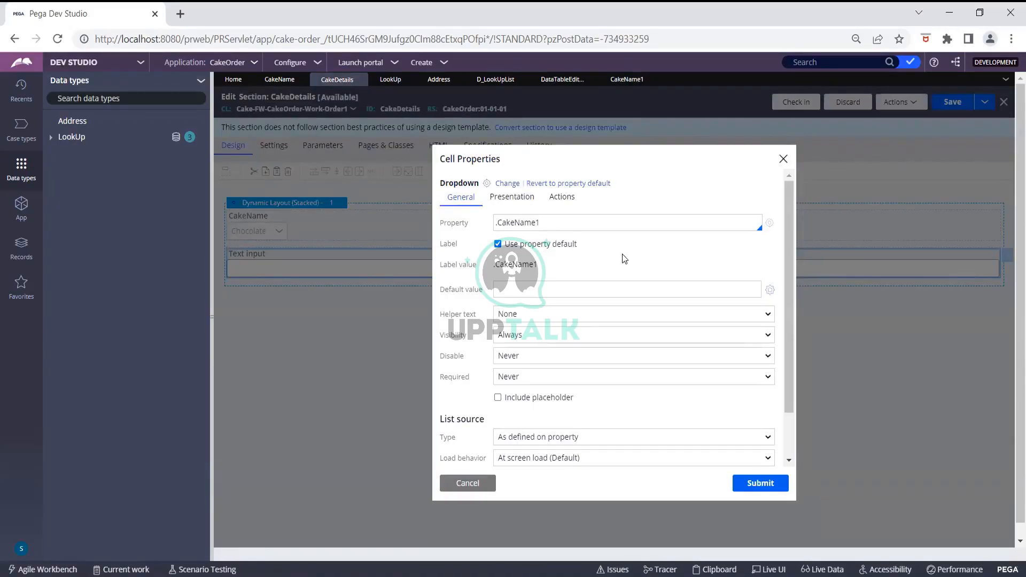
Step: Try Report definition as the CakeName1 dropdown's list source type and check which class DataTableEditorReport applies to
scroll(622, 254, "down", 2)
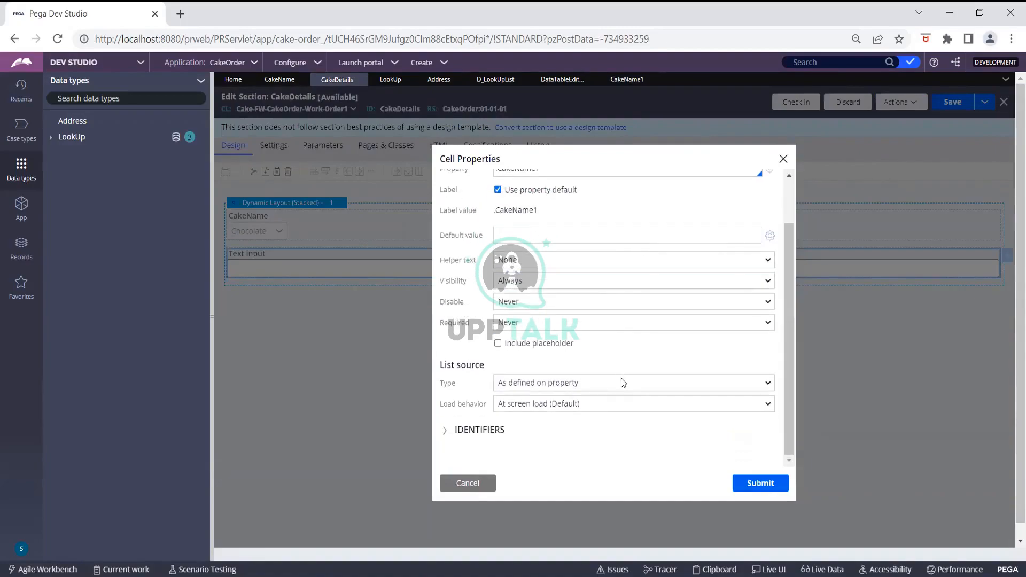
left_click(620, 382)
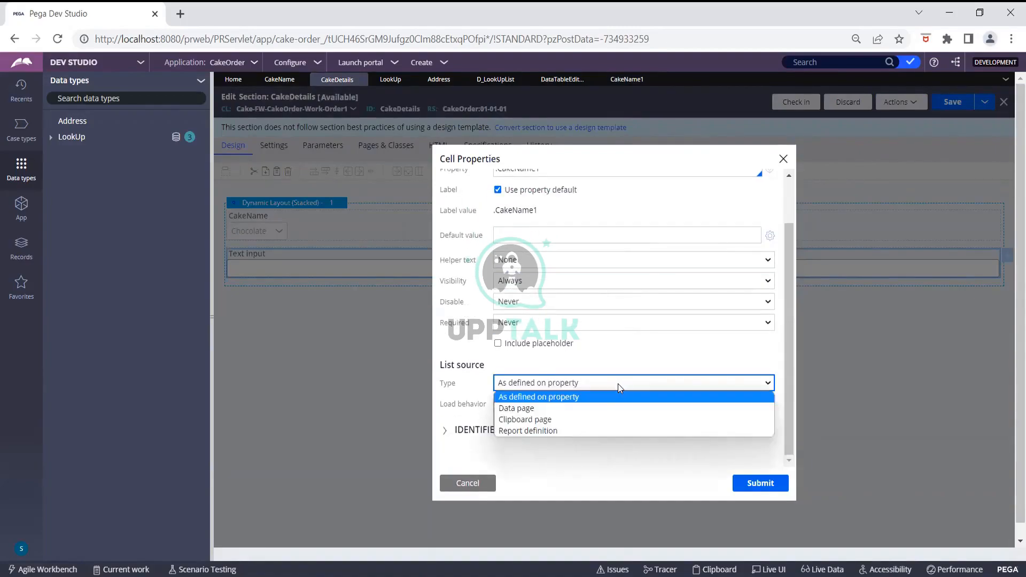
left_click(568, 432)
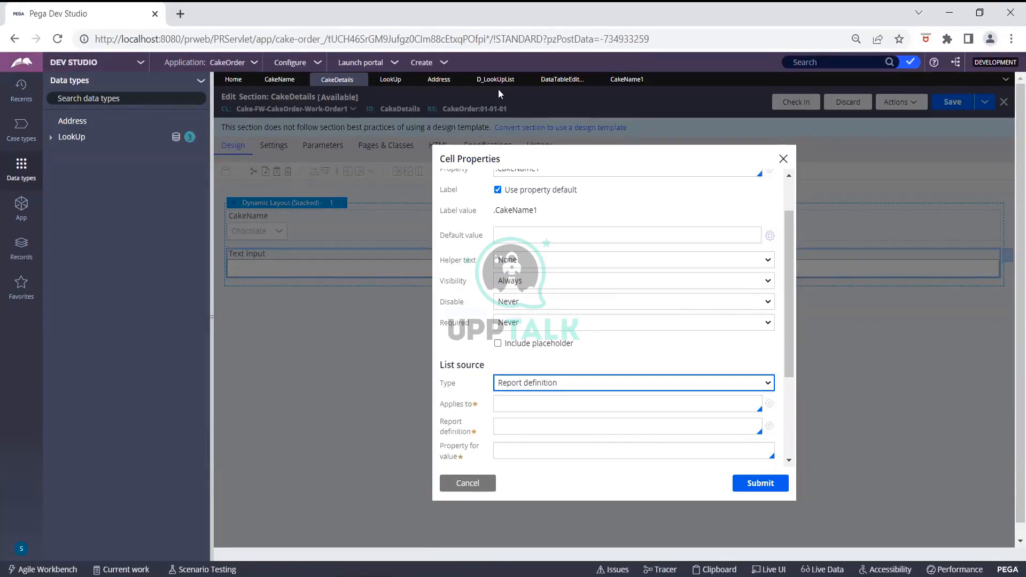
left_click(561, 80)
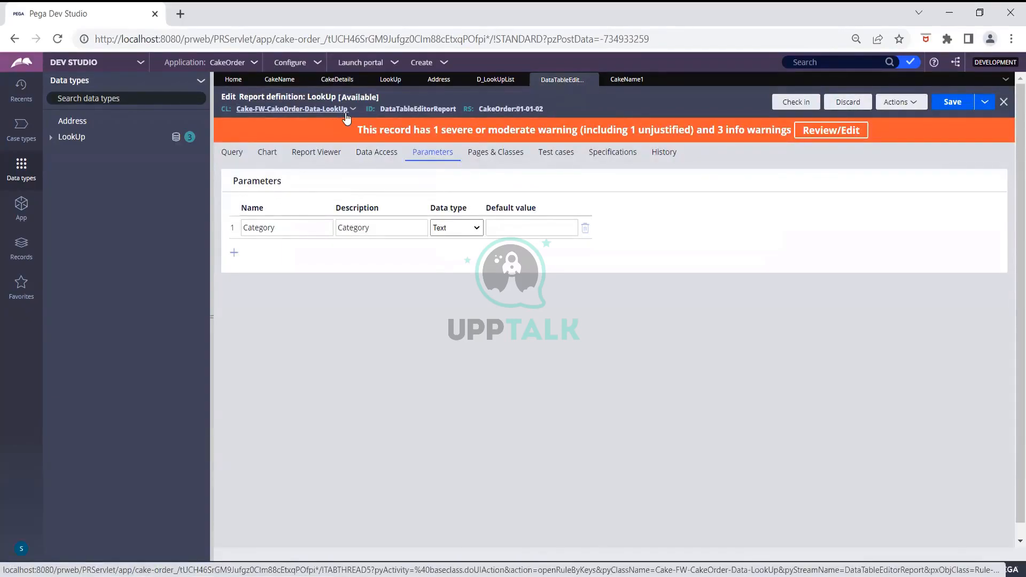
left_click_drag(348, 111, 326, 115)
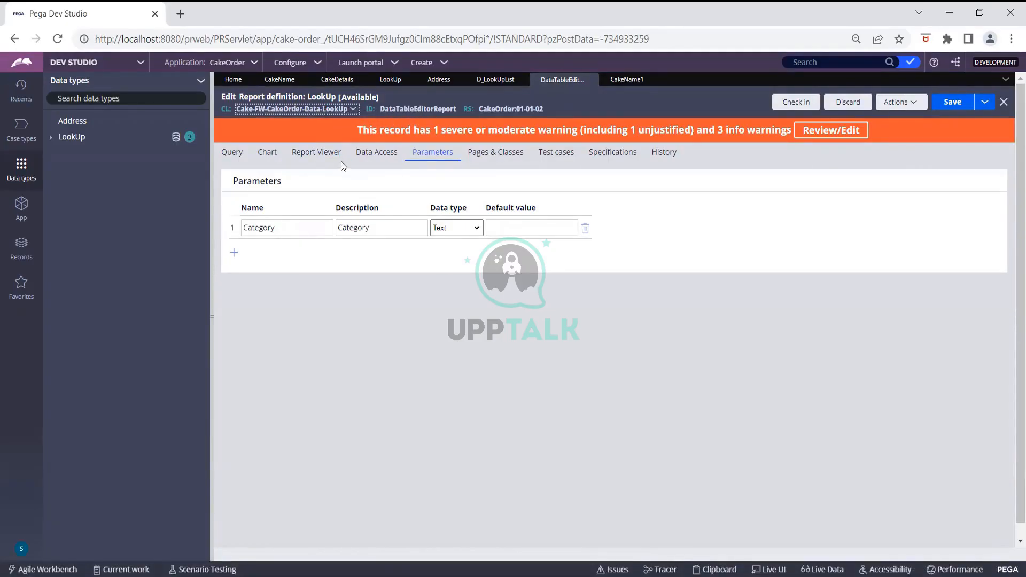
left_click(354, 80)
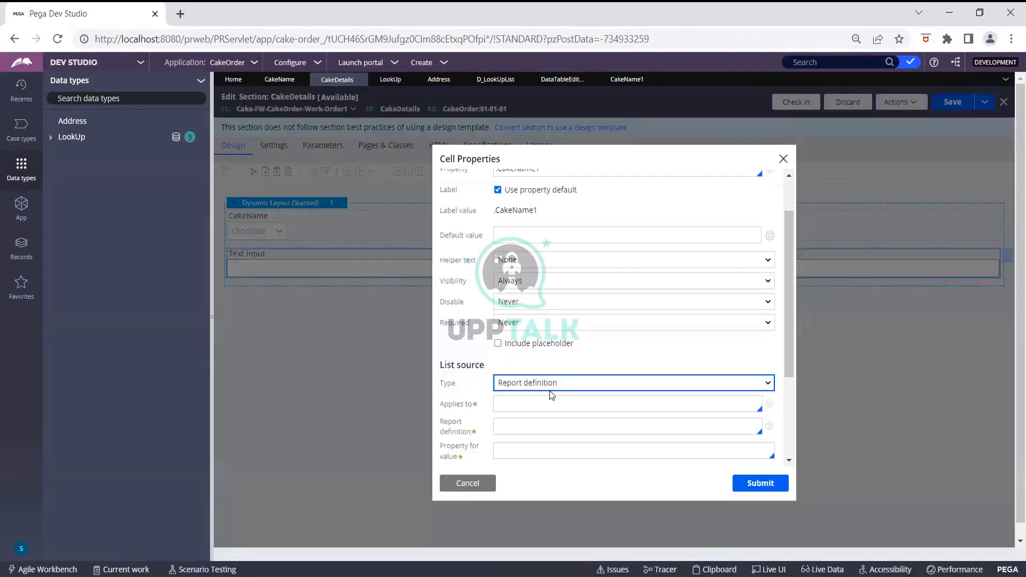
Step: Set the dropdown's list source type to Data page and select D_LookUpList as its data page
left_click(546, 384)
left_click(544, 408)
left_click(592, 404)
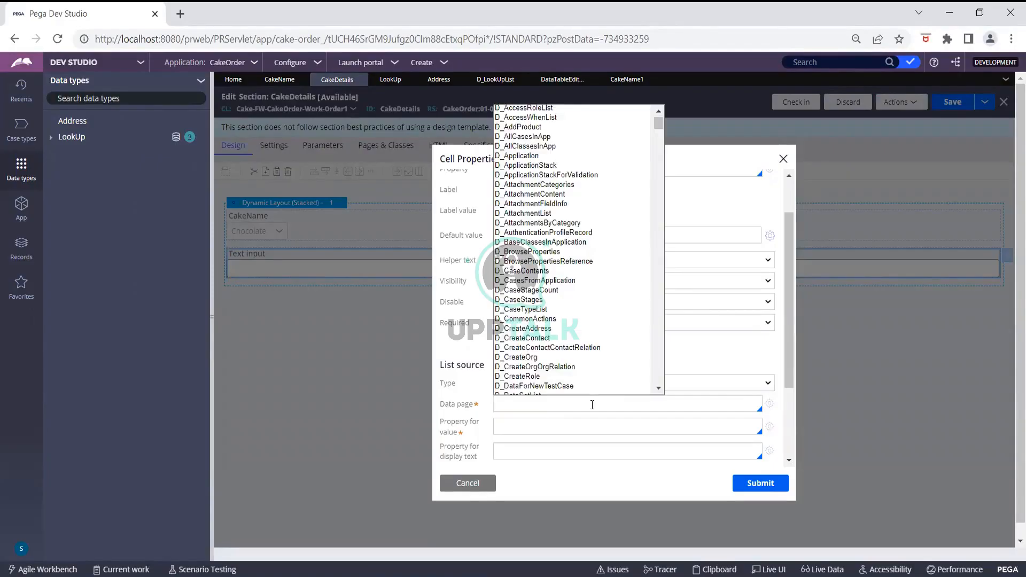
type("D")
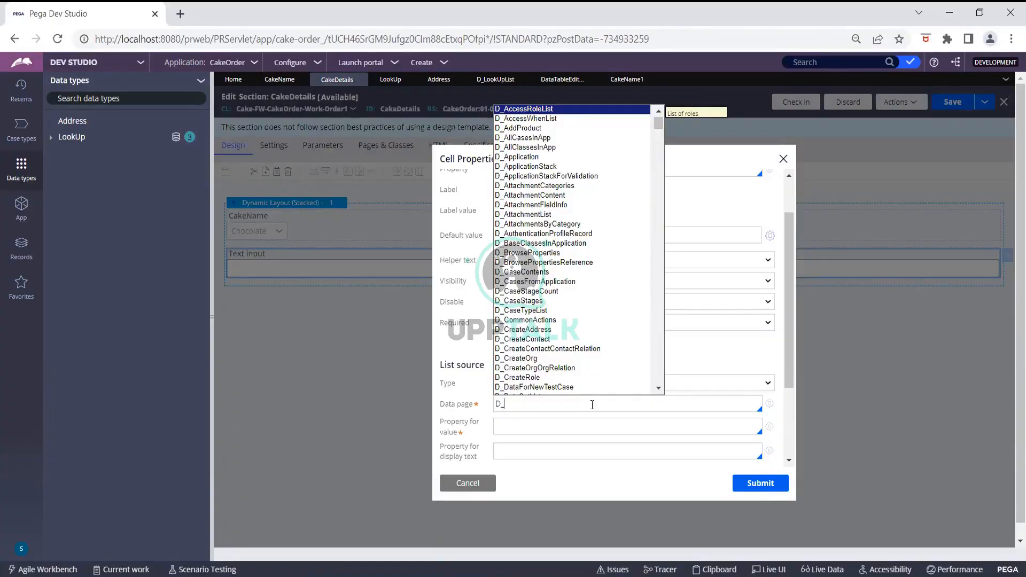
type("_Look")
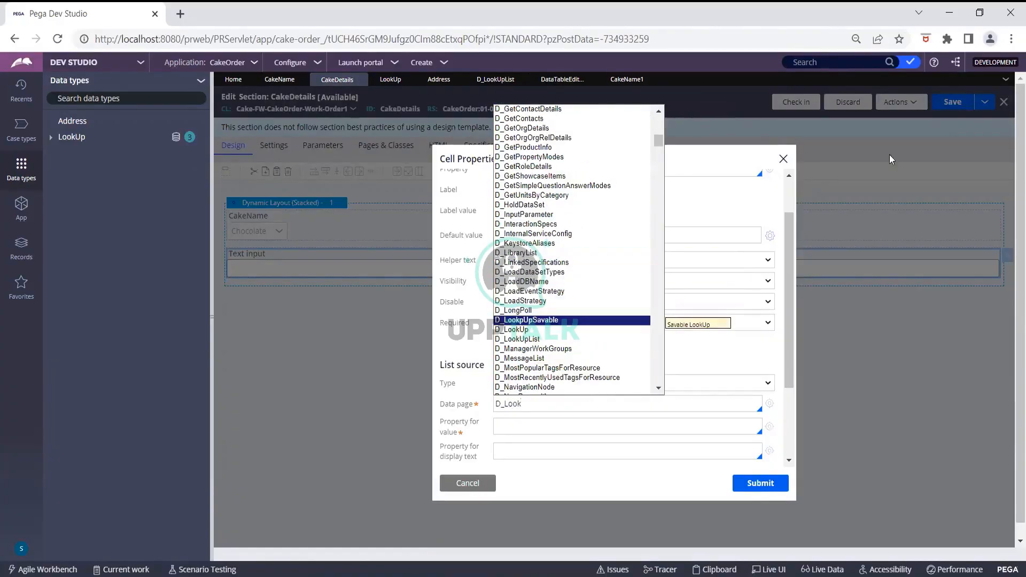
left_click(544, 340)
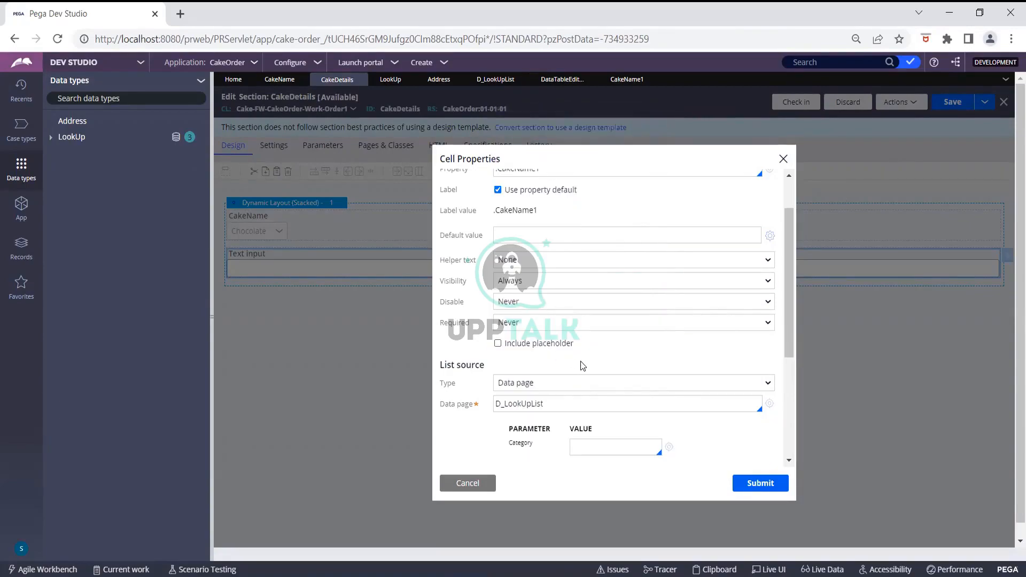
Step: Pass "Cake" as the Category parameter, use .PropertyValue for both the value and the display text, and submit the cell properties
scroll(583, 366, "down", 3)
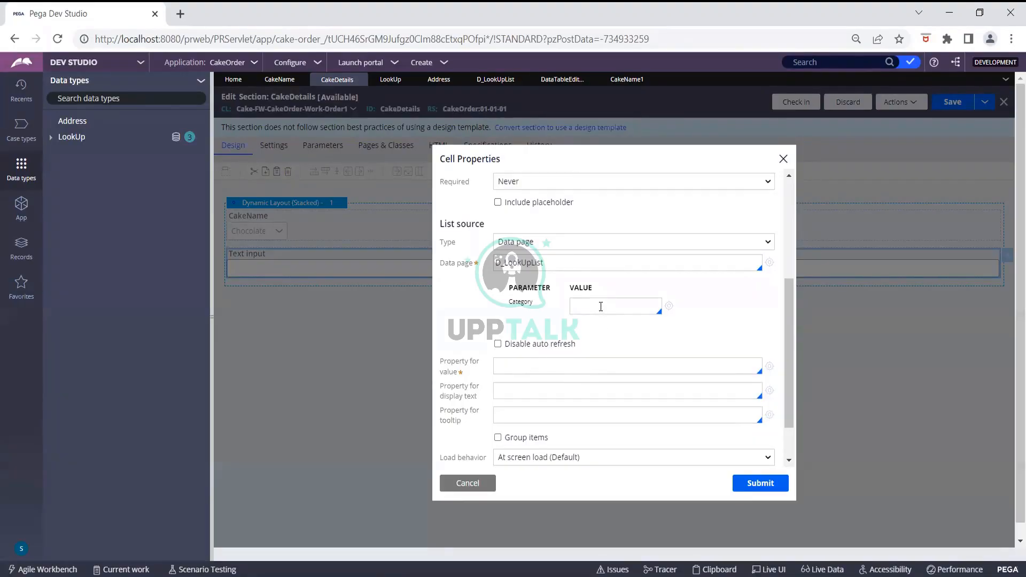
type("\"Cake")
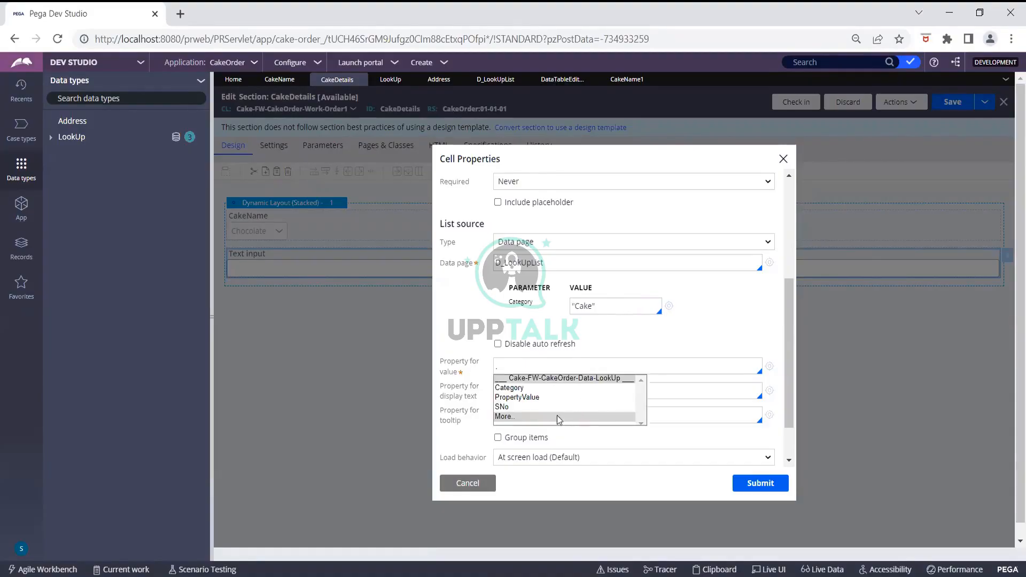
left_click(517, 397)
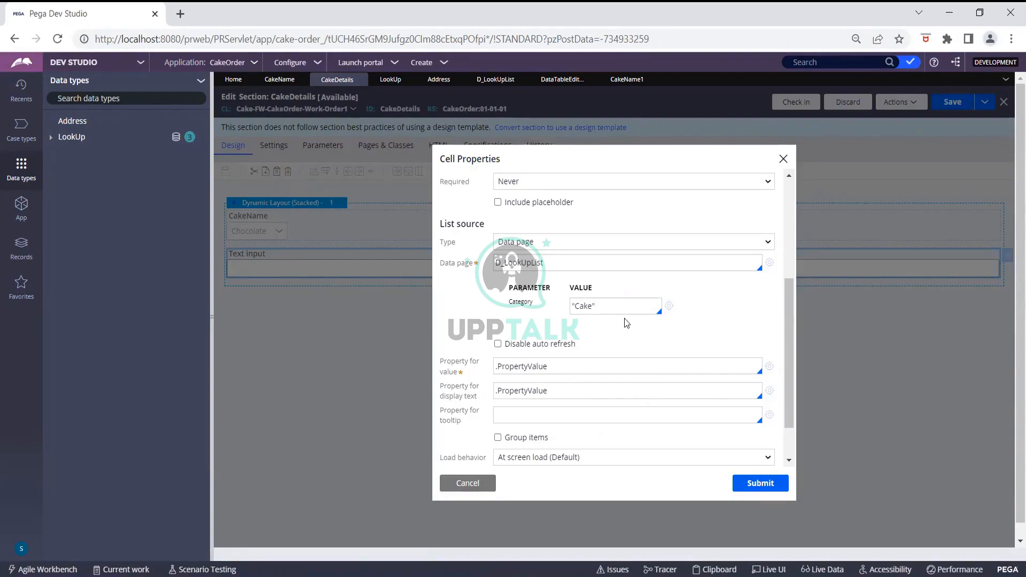
scroll(669, 320, "down", 1)
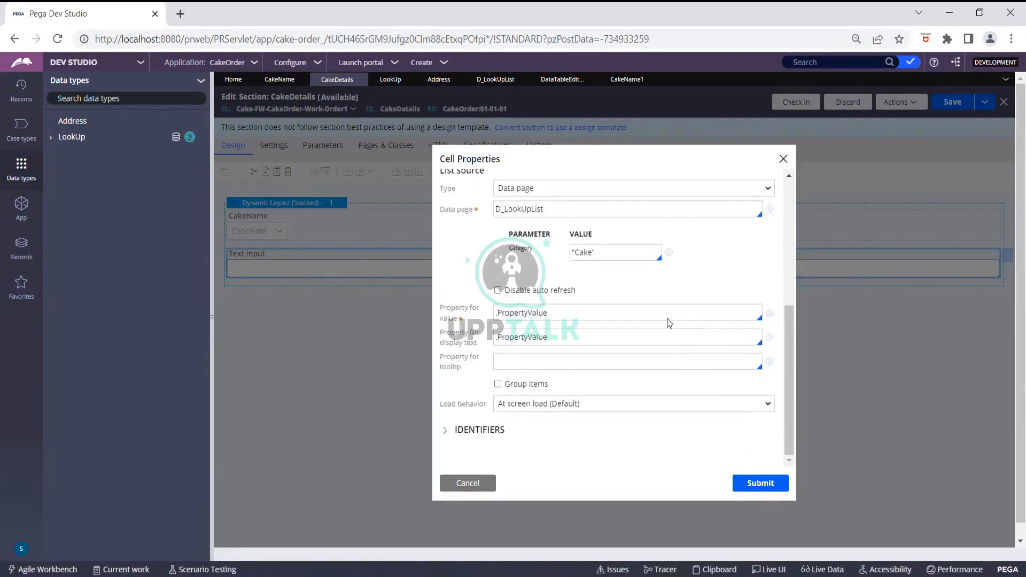
left_click(749, 482)
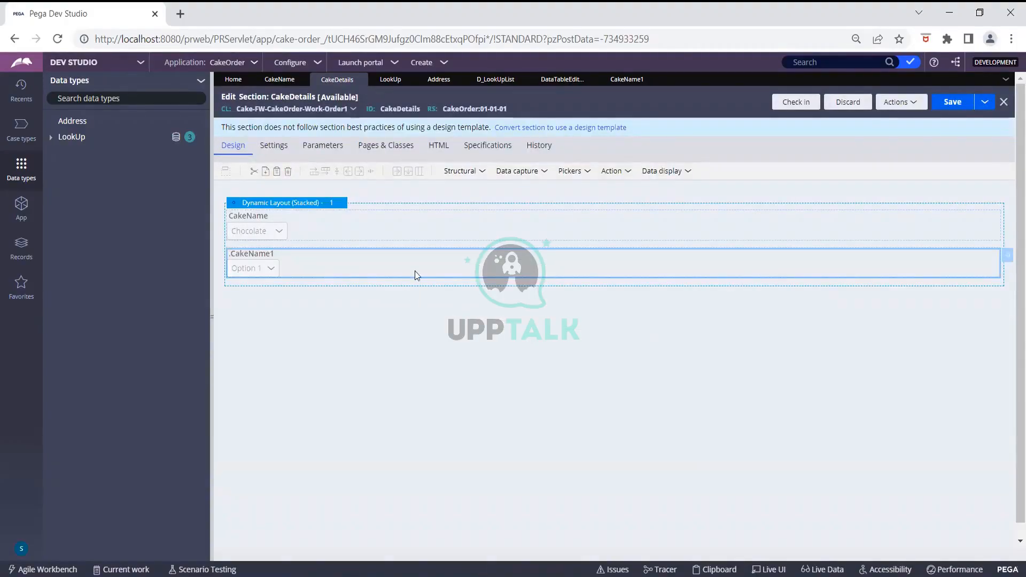
Step: Reopen the CakeName1 dropdown's cell properties, submit them unchanged, and save the CakeDetails section
left_click(1007, 259)
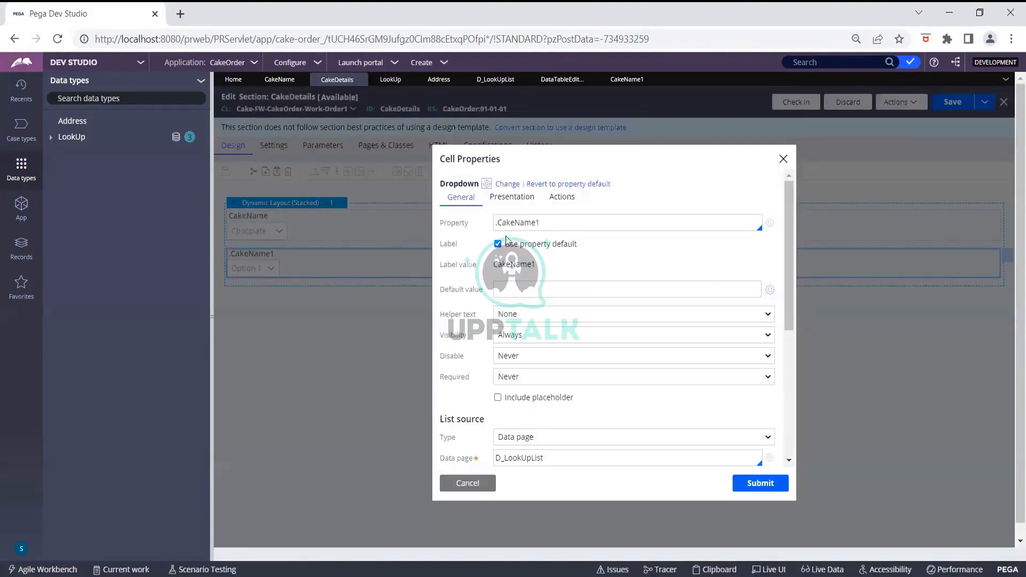
left_click(755, 484)
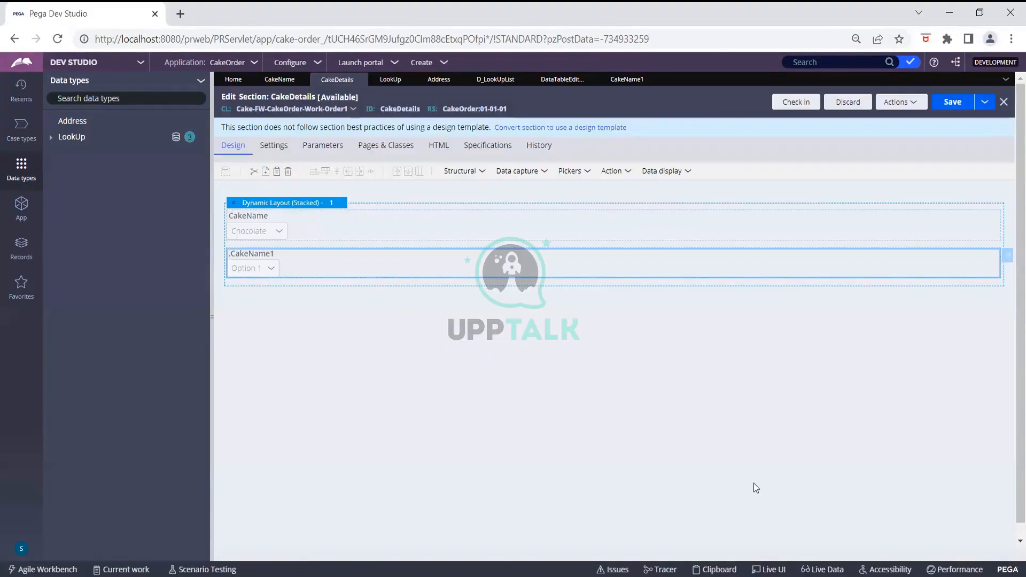
left_click(951, 102)
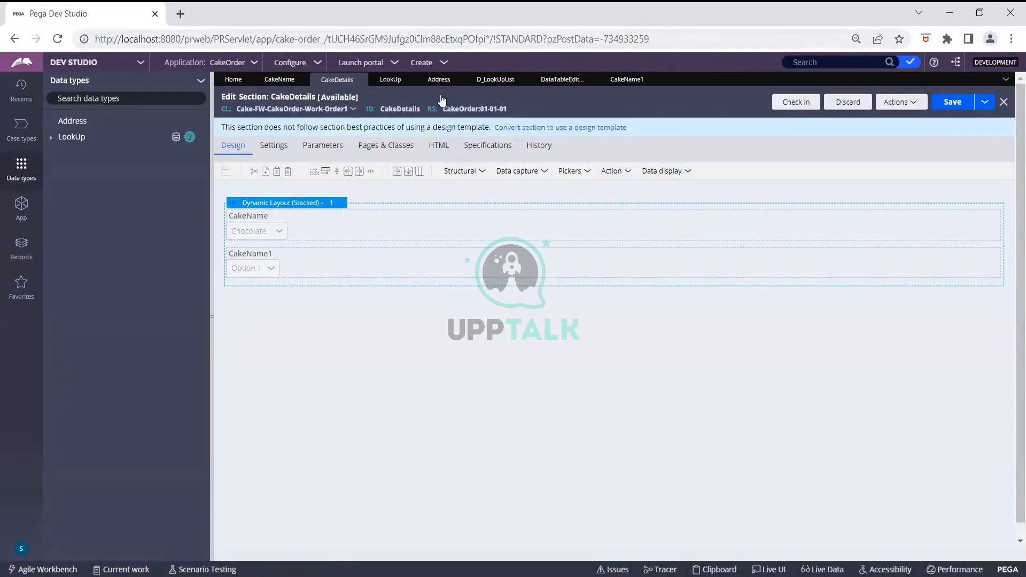
Step: Launch the User Portal, create an Order1 case, and submit its Collect Address Info form
left_click(361, 62)
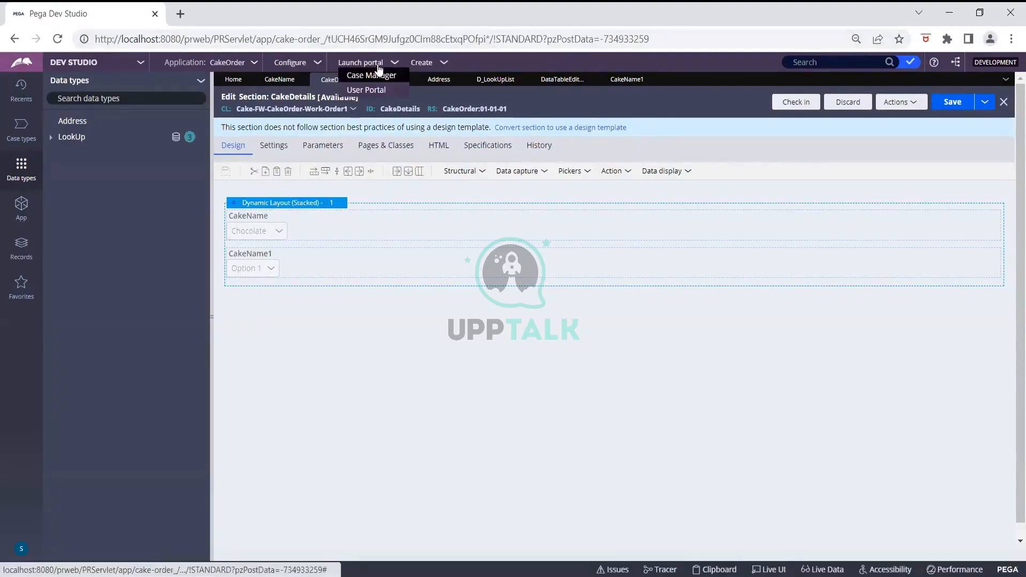
left_click(368, 90)
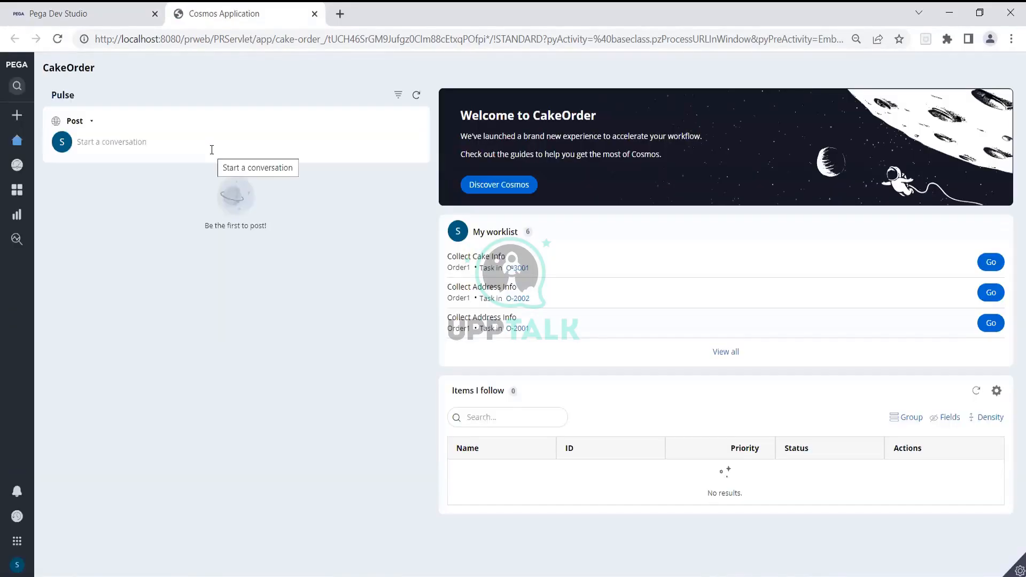
left_click(16, 118)
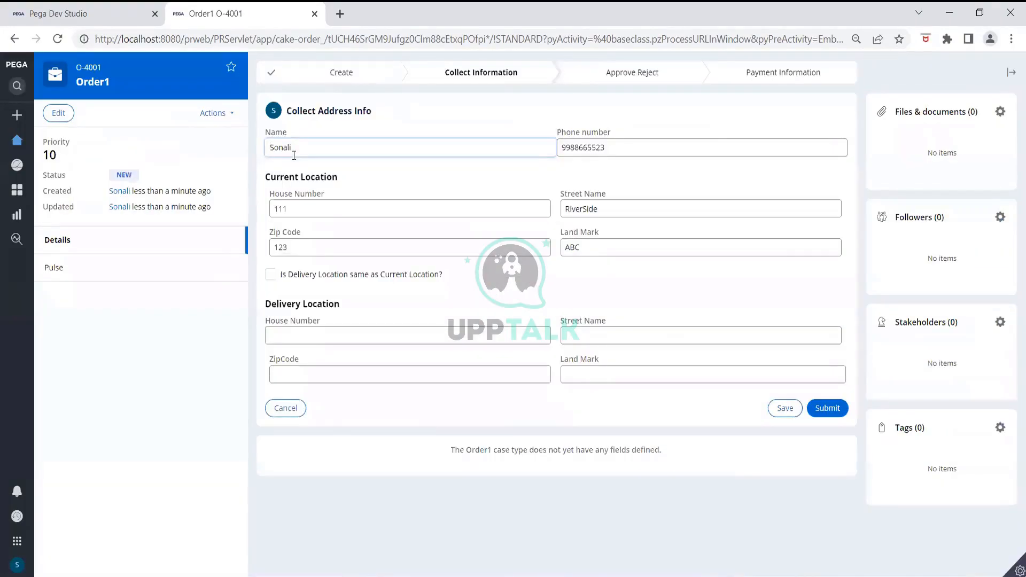
left_click(834, 409)
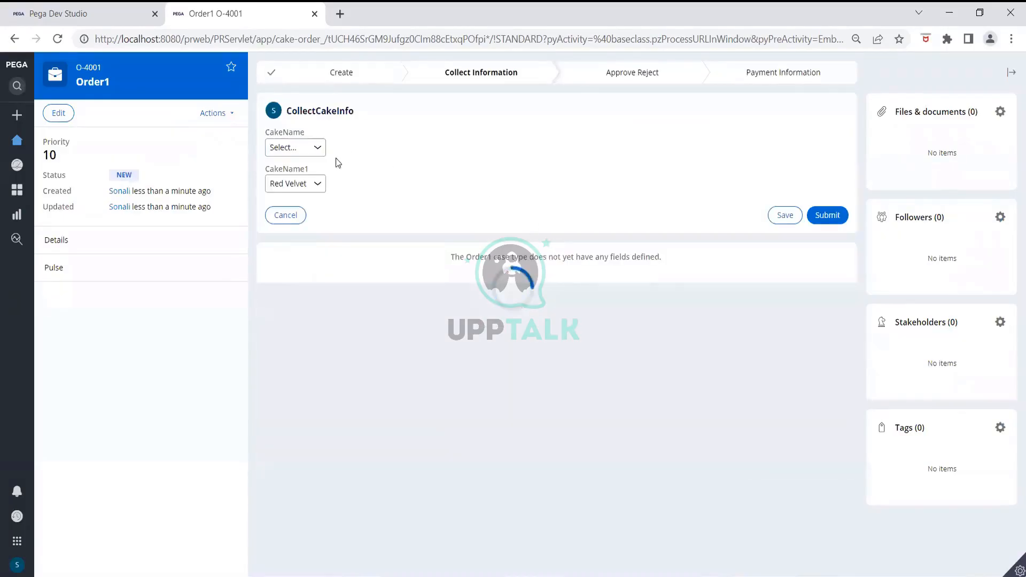
Step: Compare the options offered by the CakeName1 and CakeName dropdowns on the CollectCakeInfo form
left_click(323, 185)
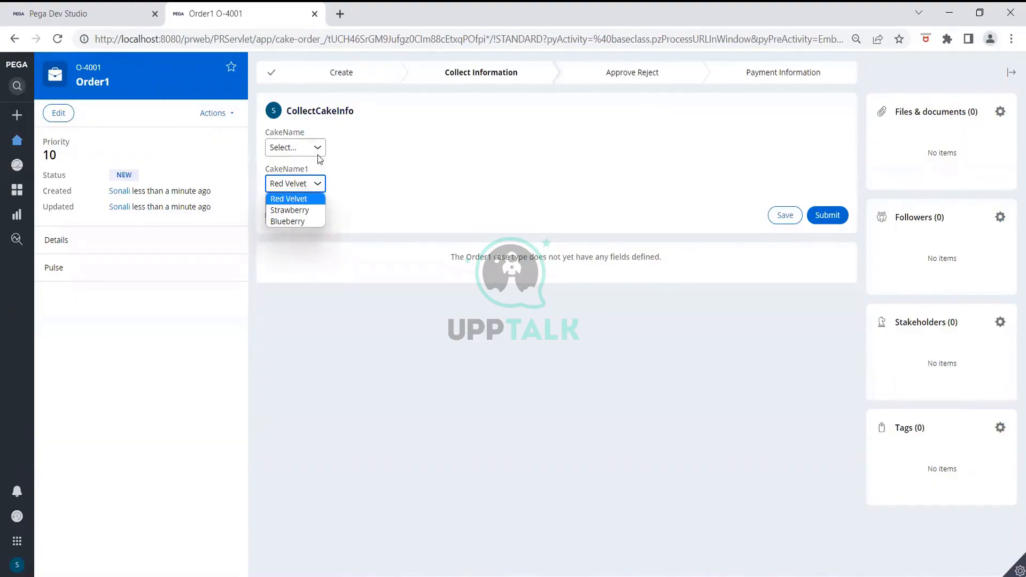
left_click(503, 172)
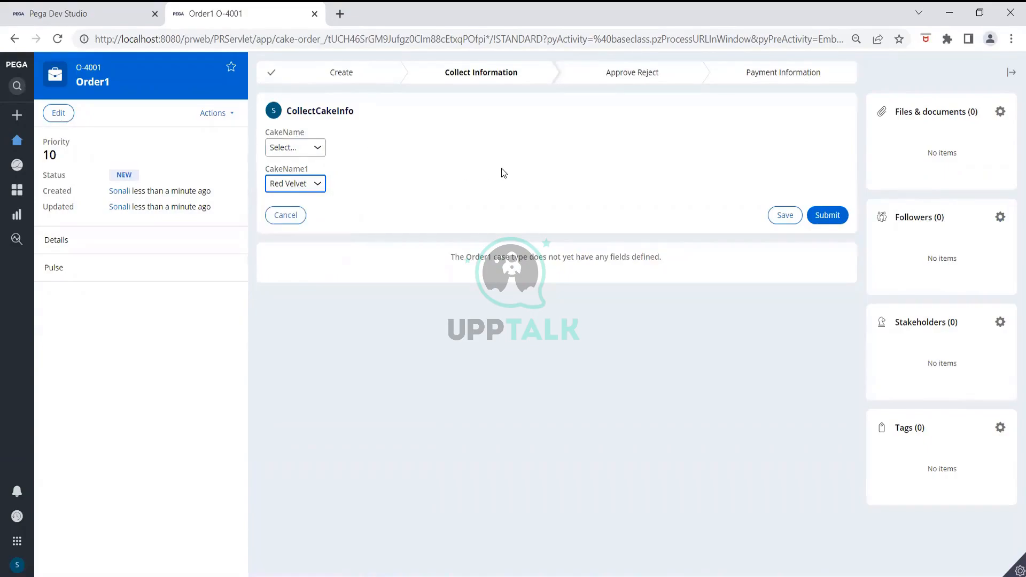
left_click(322, 146)
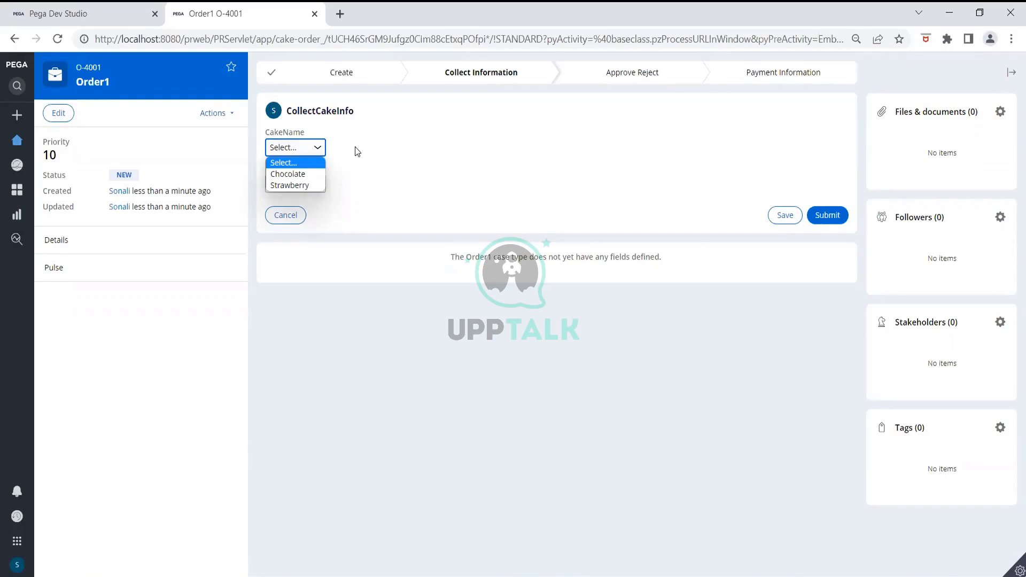
Step: Return to the CakeDetails section in Dev Studio and review the CakeName1 dropdown's property rule and list source settings
left_click(85, 15)
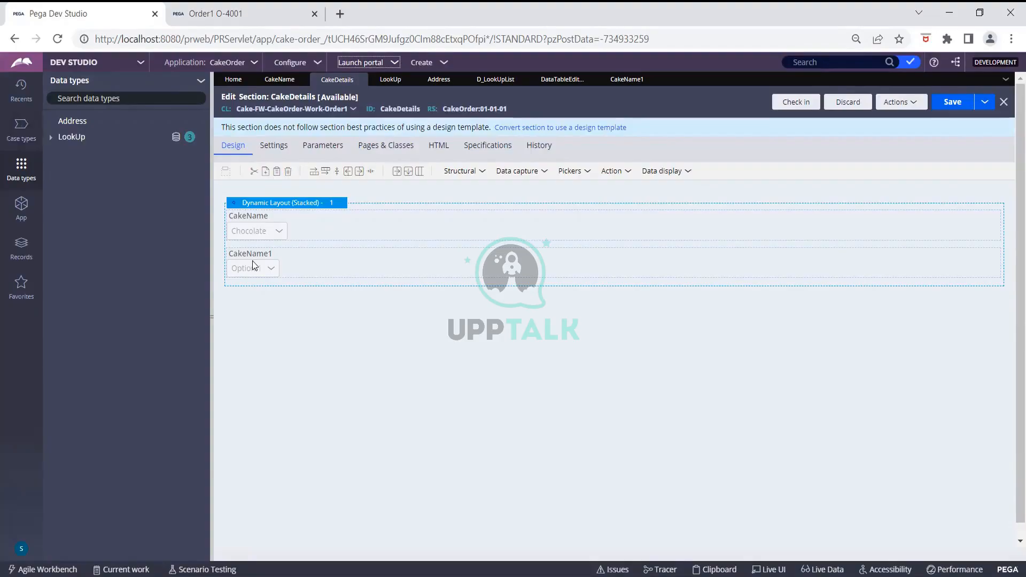
left_click(957, 254)
left_click(1008, 260)
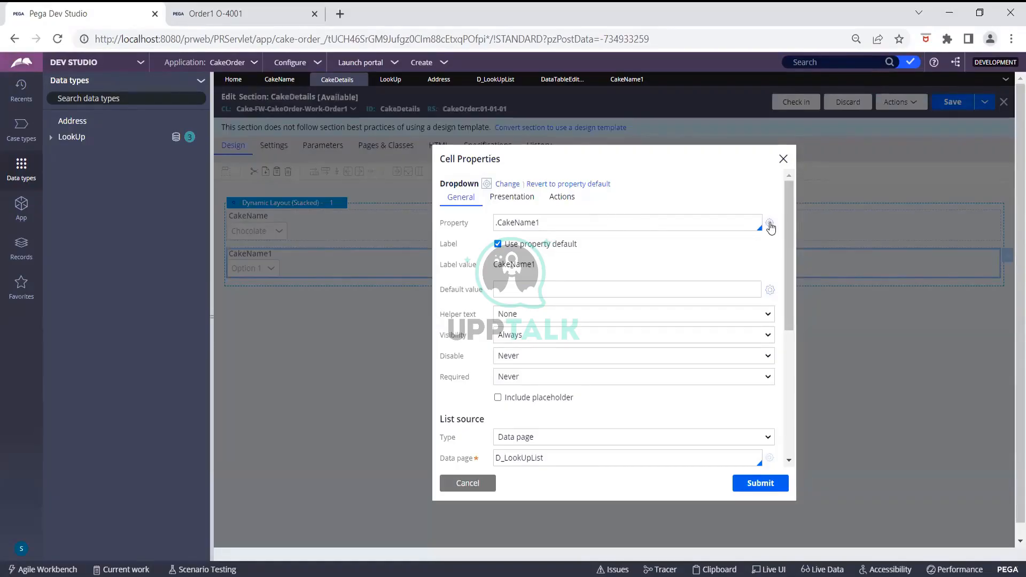
left_click(770, 224)
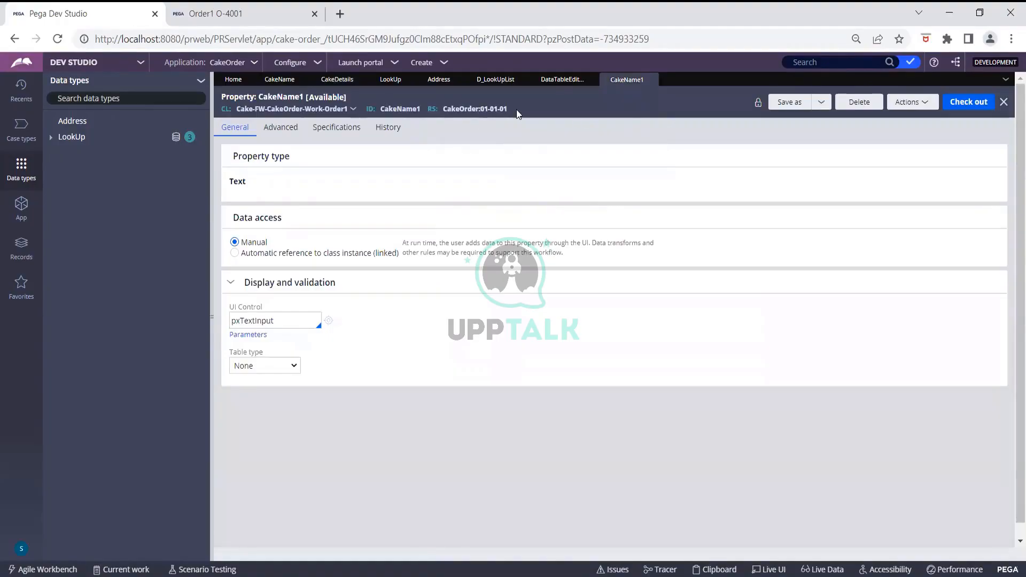
left_click(317, 84)
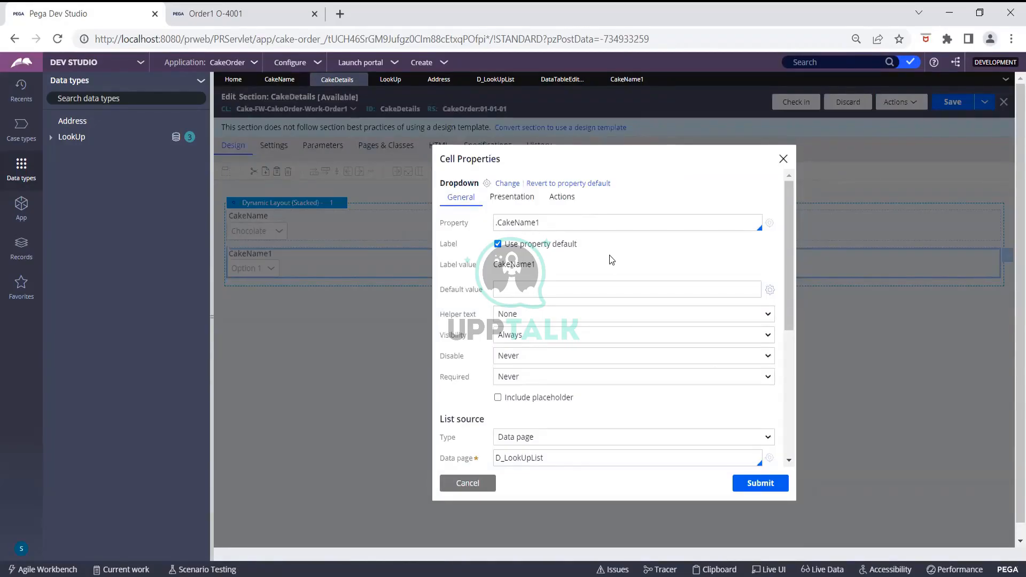
scroll(611, 267, "down", 5)
scroll(610, 276, "up", 2)
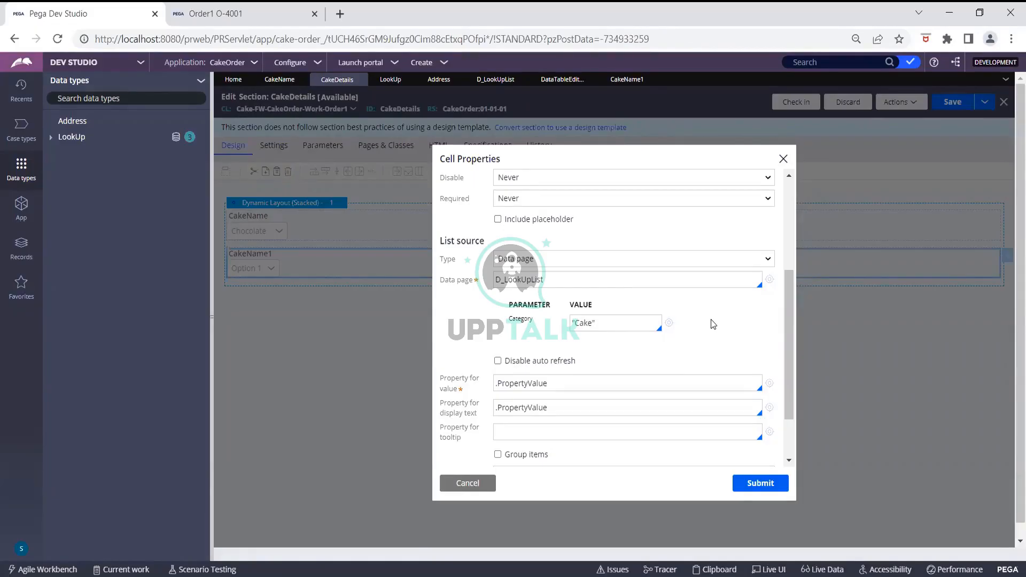
scroll(713, 325, "up", 3)
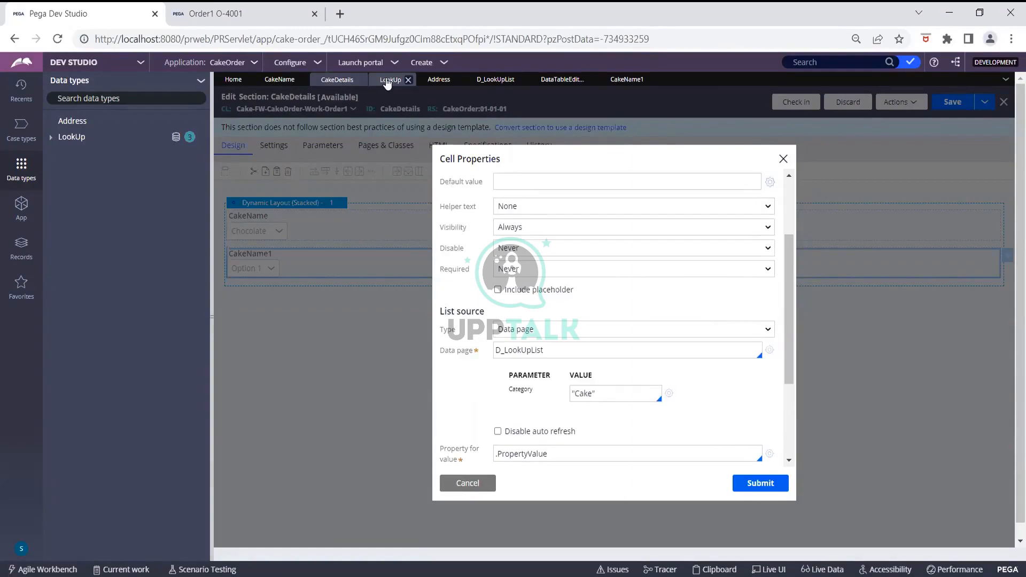
Step: Review the D_LookUpList data page's definition, its report definition source, and the parameters passed to DataTableEditorReport
left_click(487, 85)
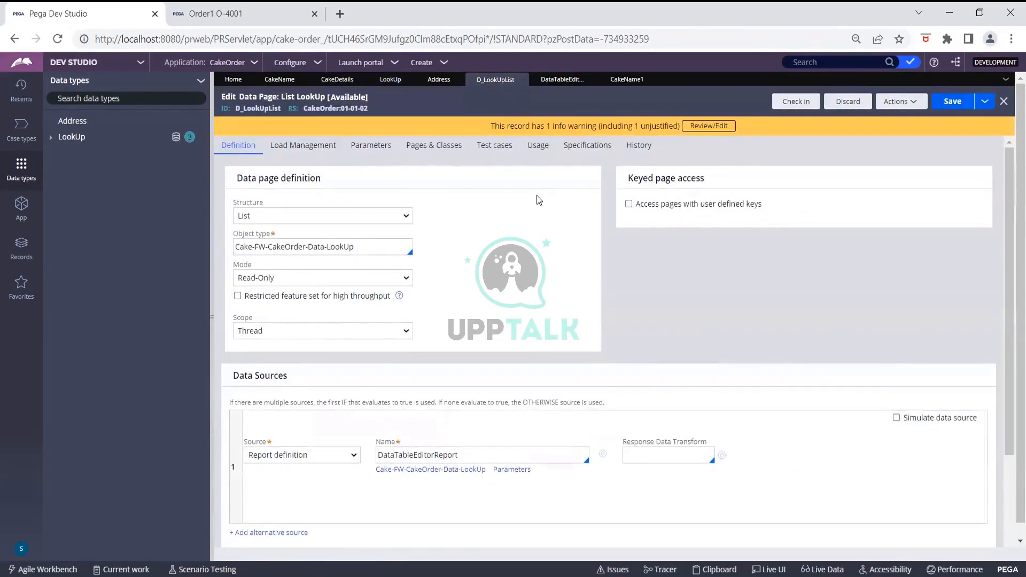
scroll(537, 200, "down", 1)
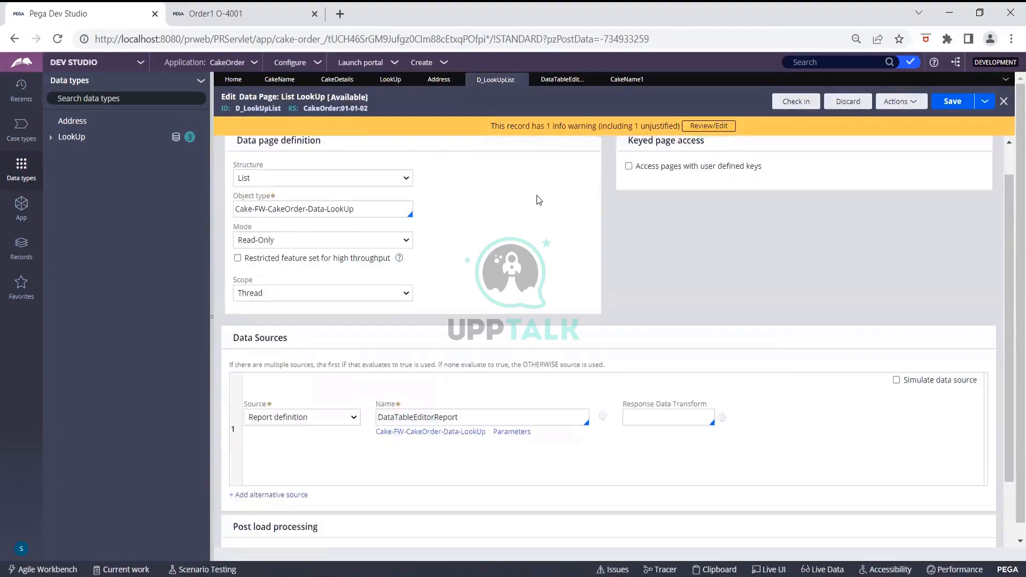
scroll(537, 200, "down", 1)
scroll(557, 263, "down", 2)
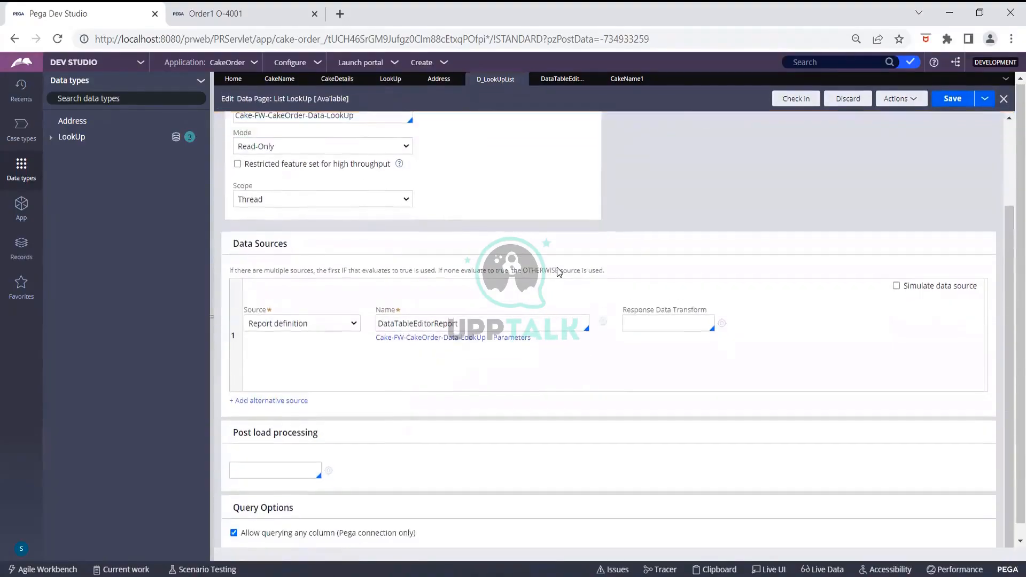
scroll(556, 267, "up", 3)
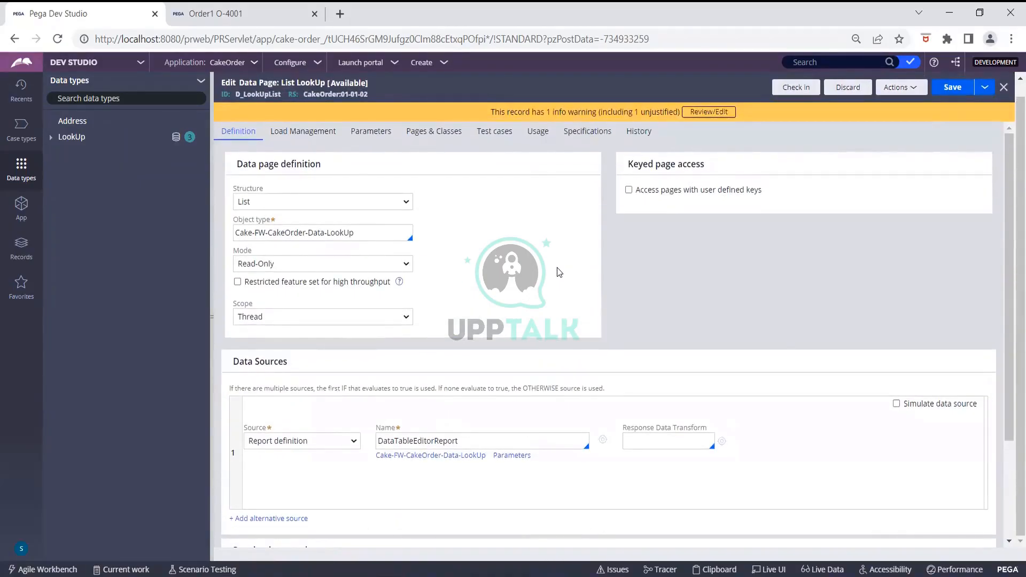
scroll(557, 268, "down", 3)
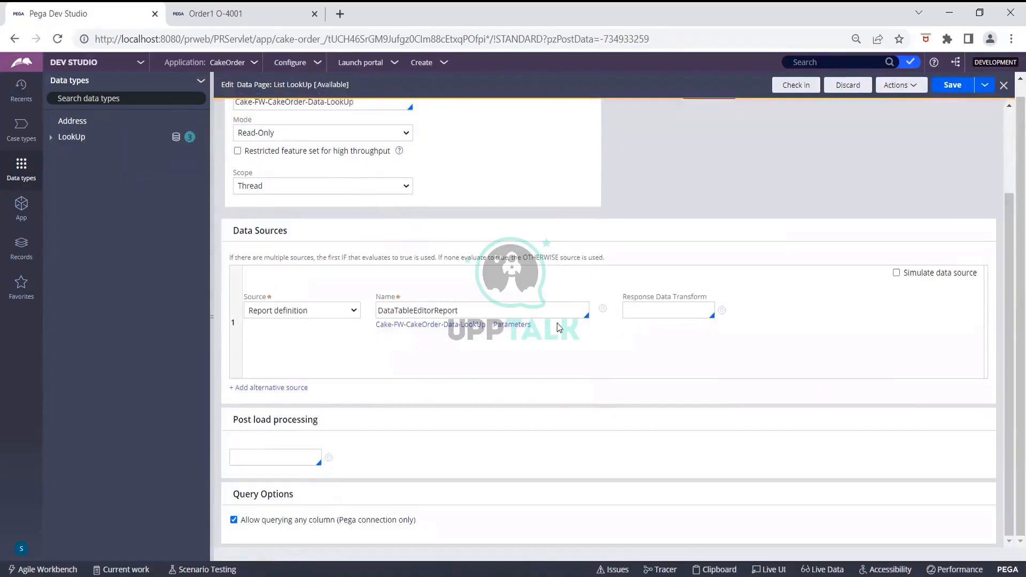
left_click(512, 324)
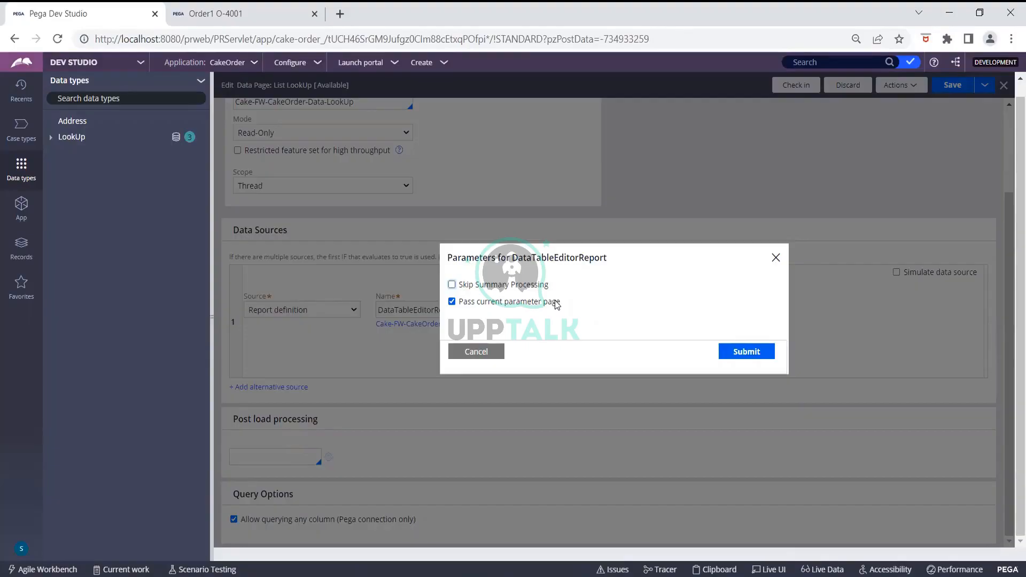
left_click(497, 357)
Step: Open the DataTableEditorReport report definition and examine its parameters, query columns and Category filter
left_click(603, 309)
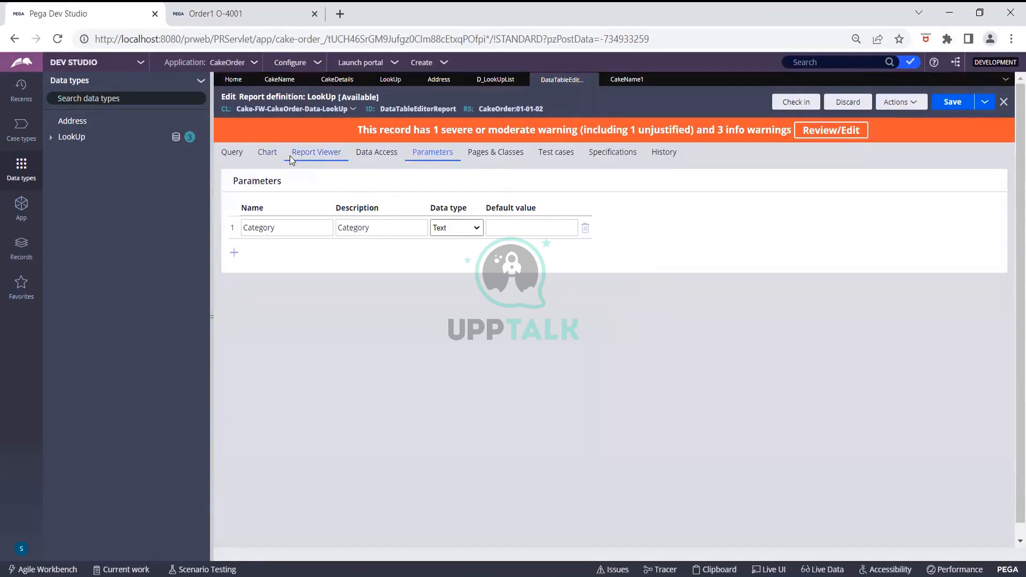
left_click(238, 154)
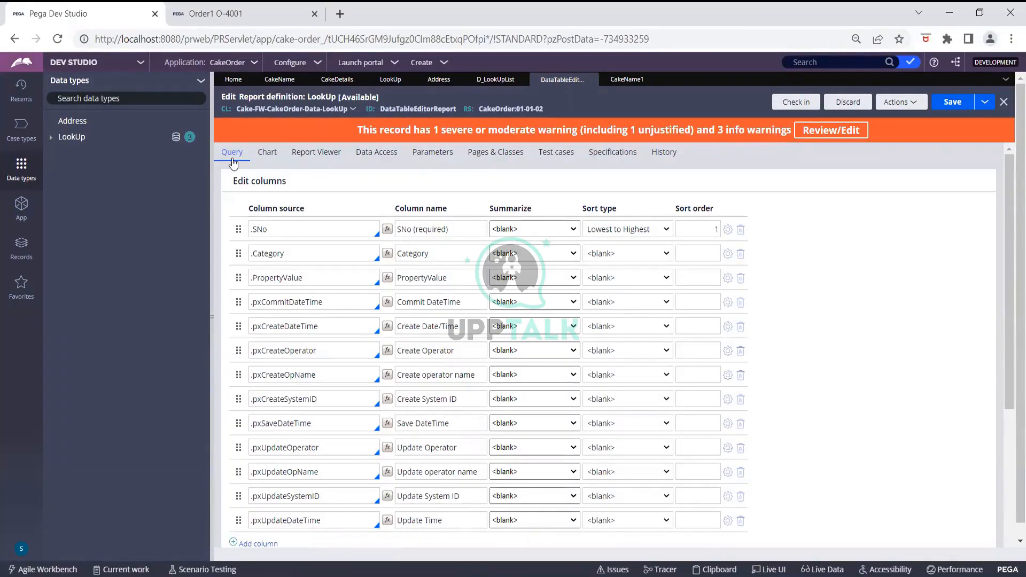
scroll(823, 305, "down", 4)
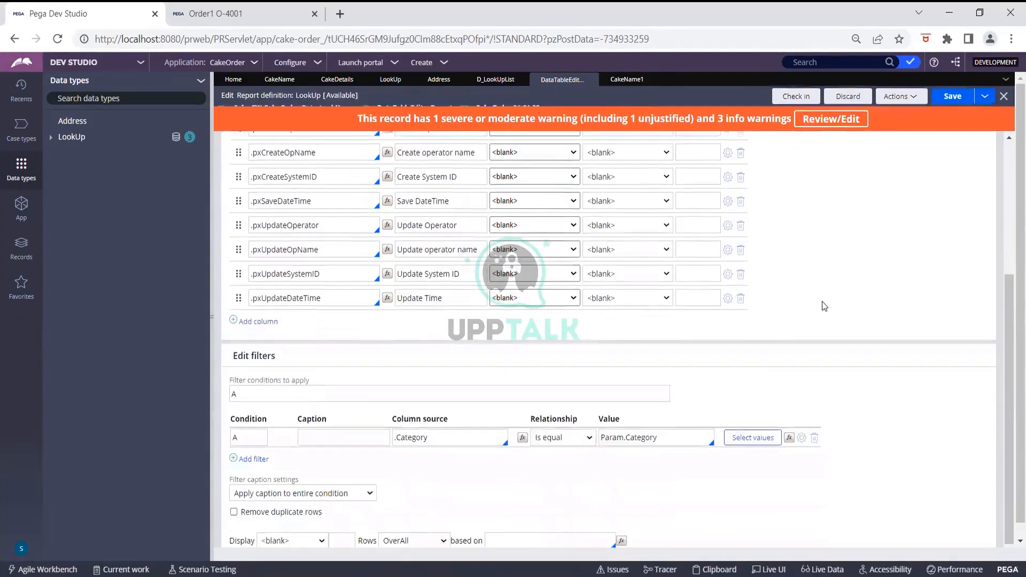
scroll(824, 305, "down", 1)
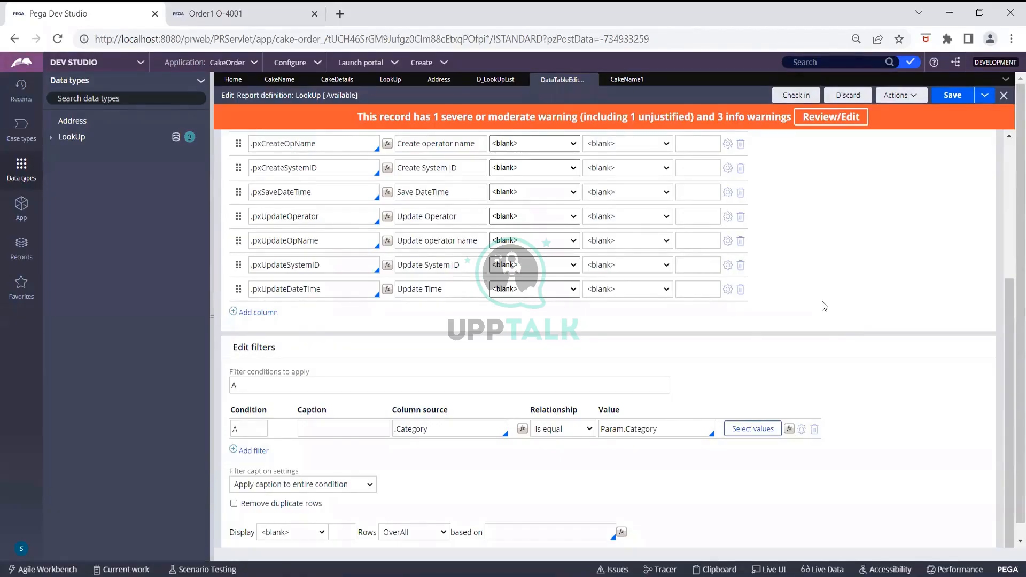
scroll(770, 283, "up", 5)
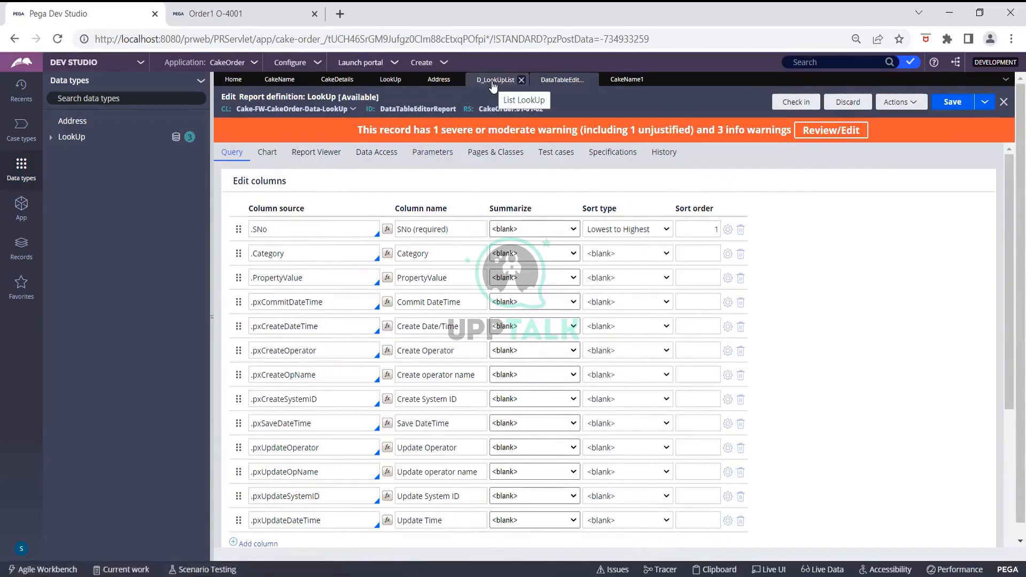
Step: Add a record to the LookUp data type with SNo 3, Category Decor and PropertyValue Bells
left_click(386, 83)
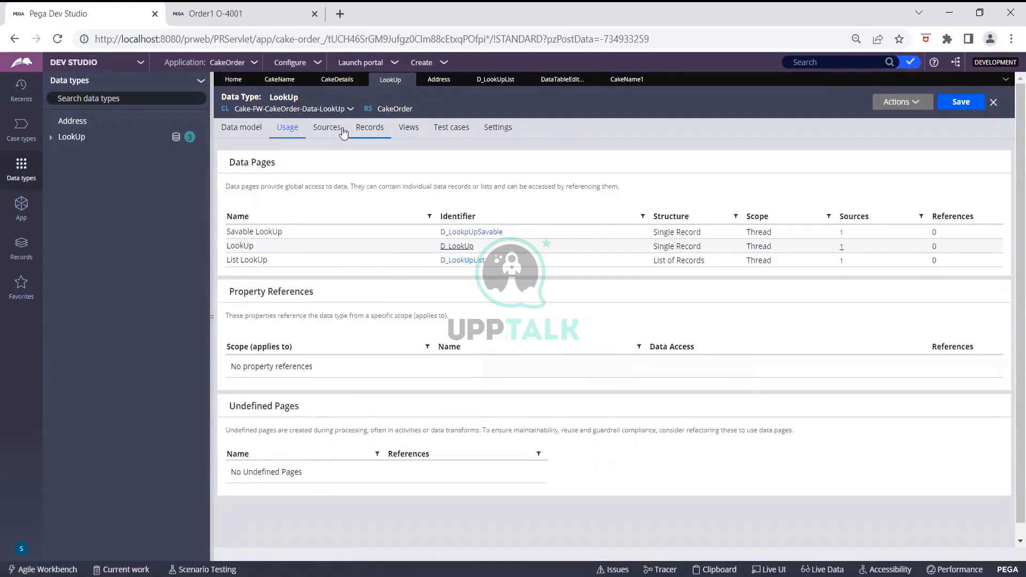
left_click(370, 132)
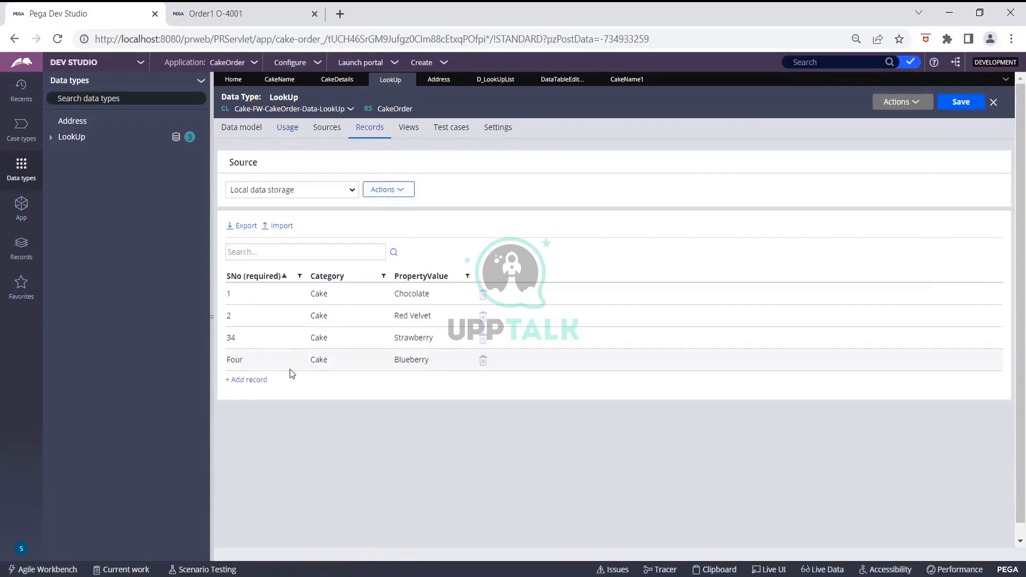
left_click(259, 382)
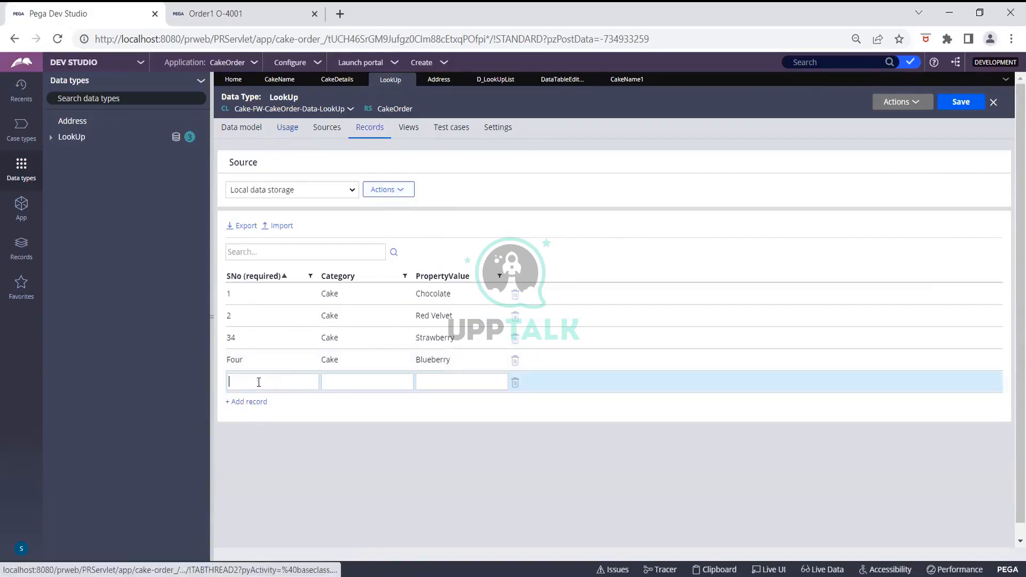
left_click(286, 389)
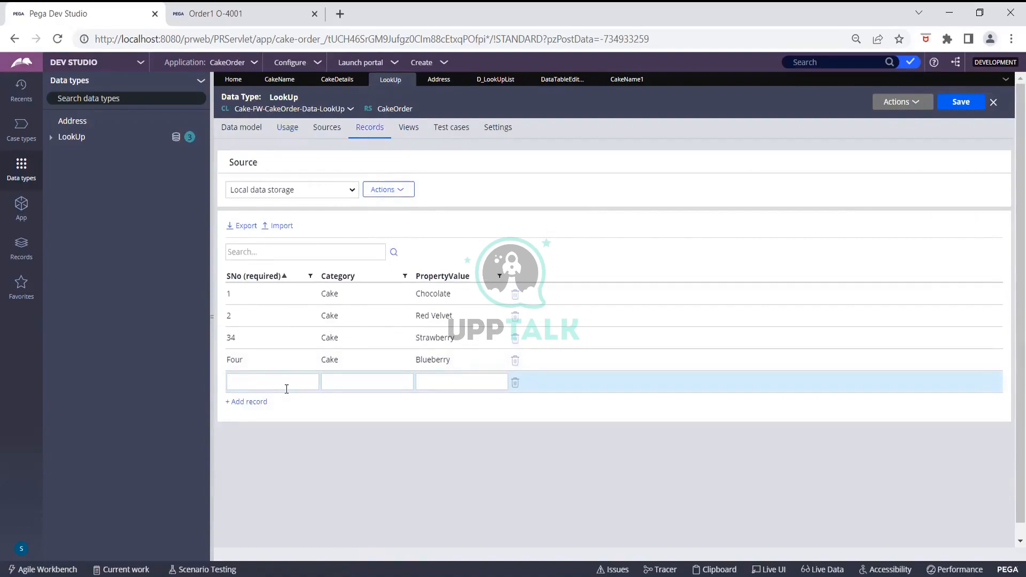
type("3")
type("Decor")
type("Bells")
Step: Add another LookUp record with SNo 5, Category Decor and PropertyValue Balloons
left_click(261, 402)
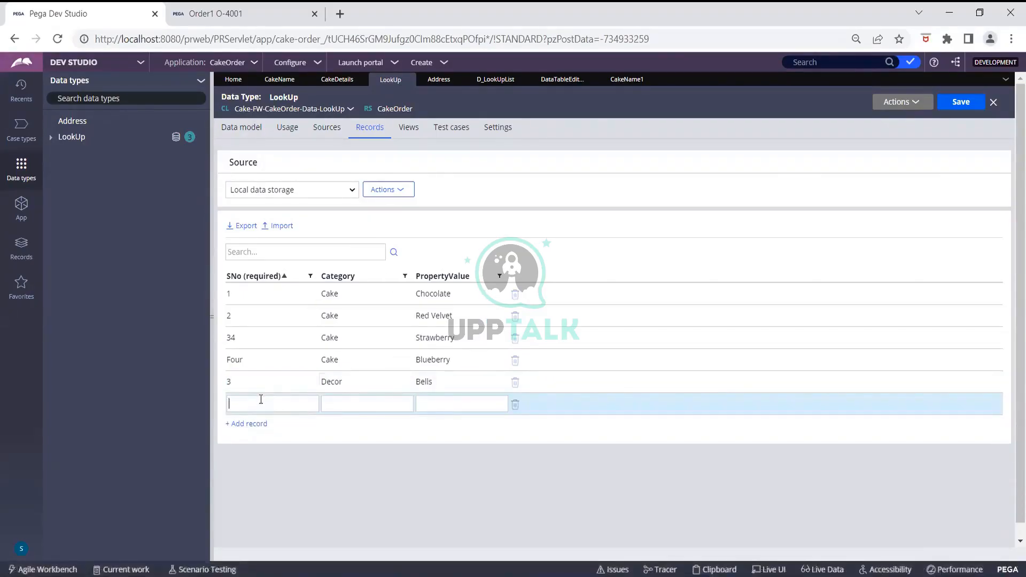
type("5")
left_click(351, 406)
type("Decor")
type("Balloon")
type("s")
Step: Add a LookUp record with SNo 6, Category Decor and PropertyValue Ribbons, and save the data type
left_click(258, 423)
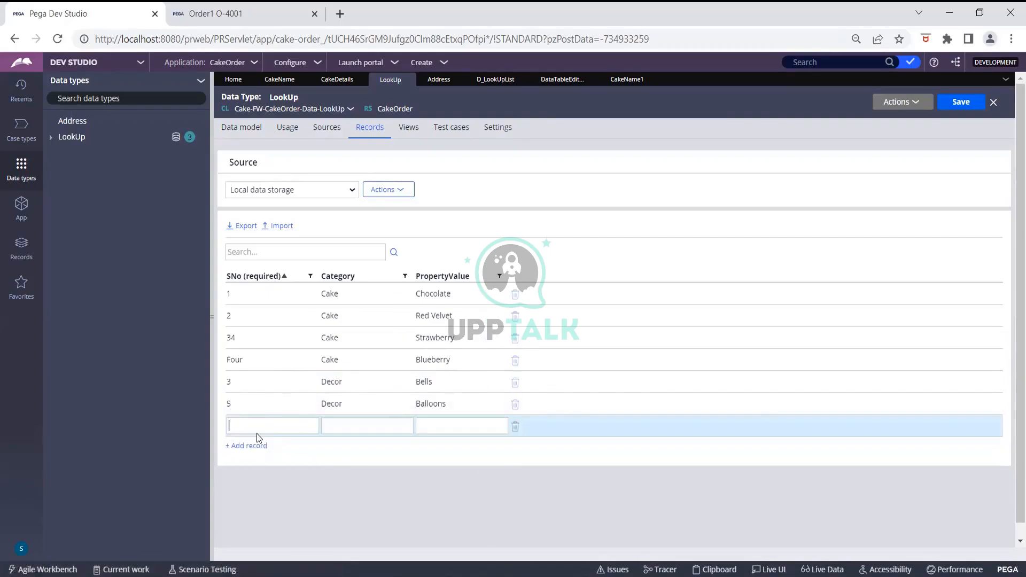
type("6")
left_click(344, 428)
type("Decor")
left_click(456, 426)
type("Ribbons")
left_click(960, 102)
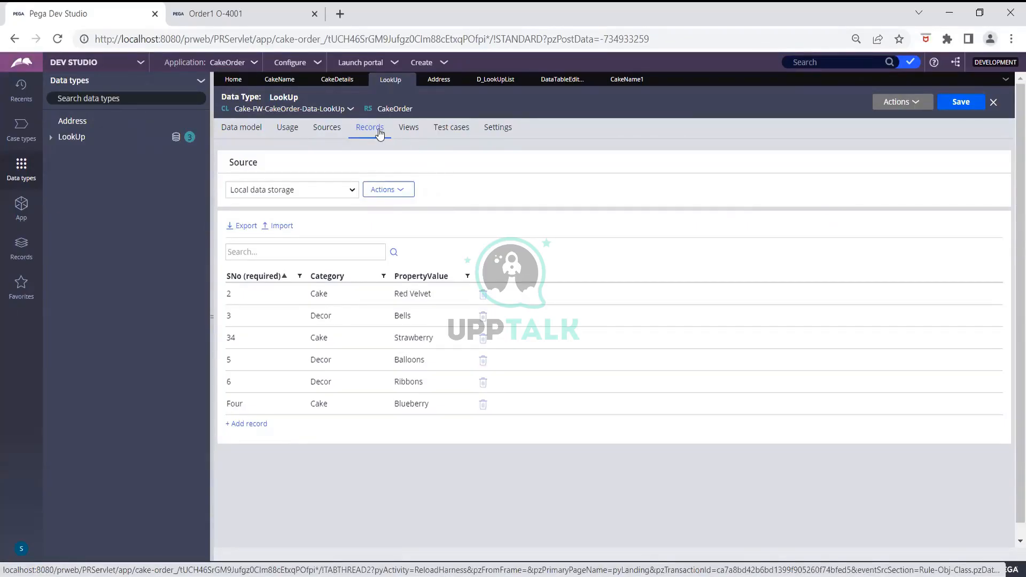
Step: Add a Dropdown control to the CakeDetails section between CakeName and CakeName1
left_click(328, 80)
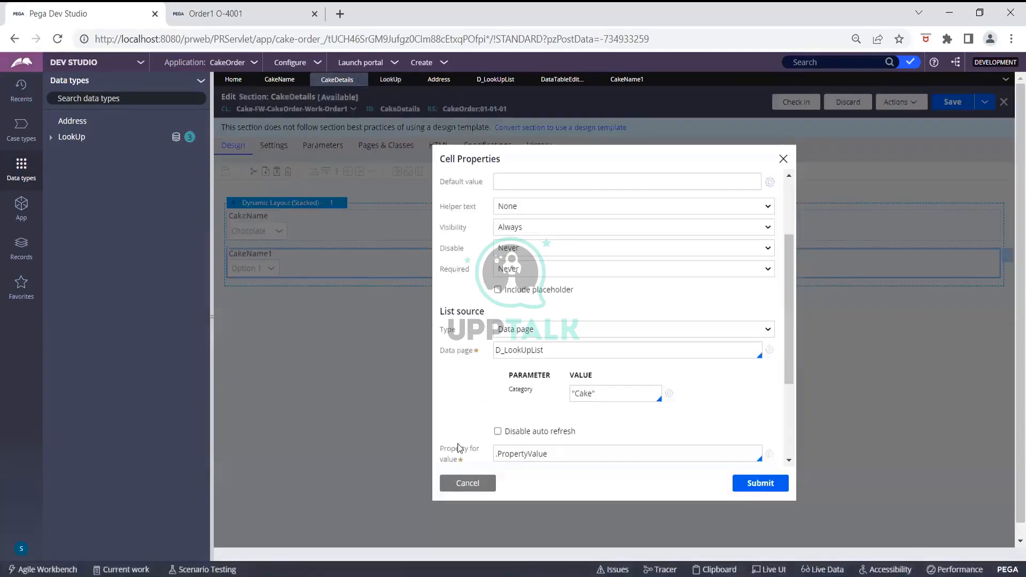
left_click(461, 482)
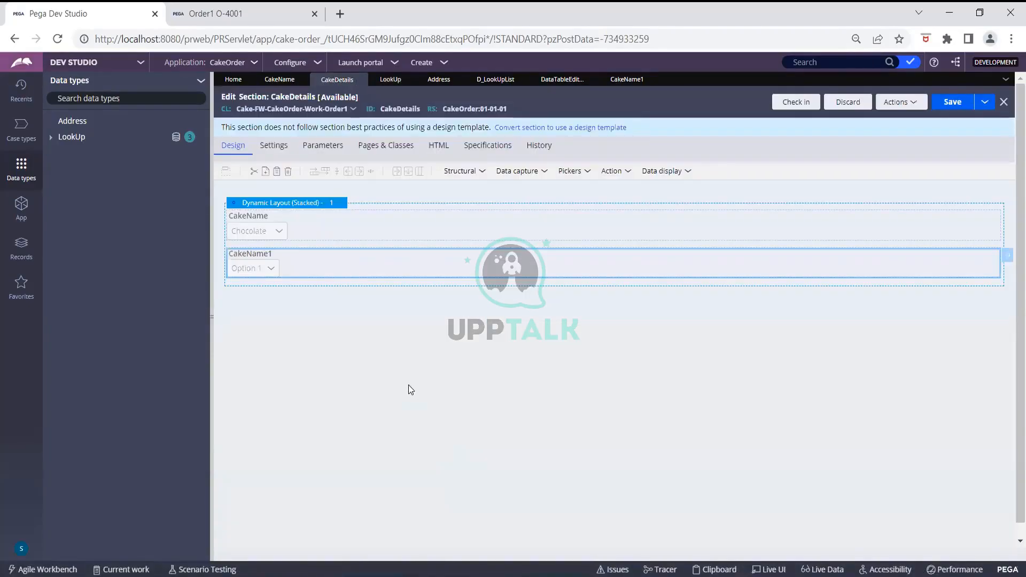
left_click(525, 176)
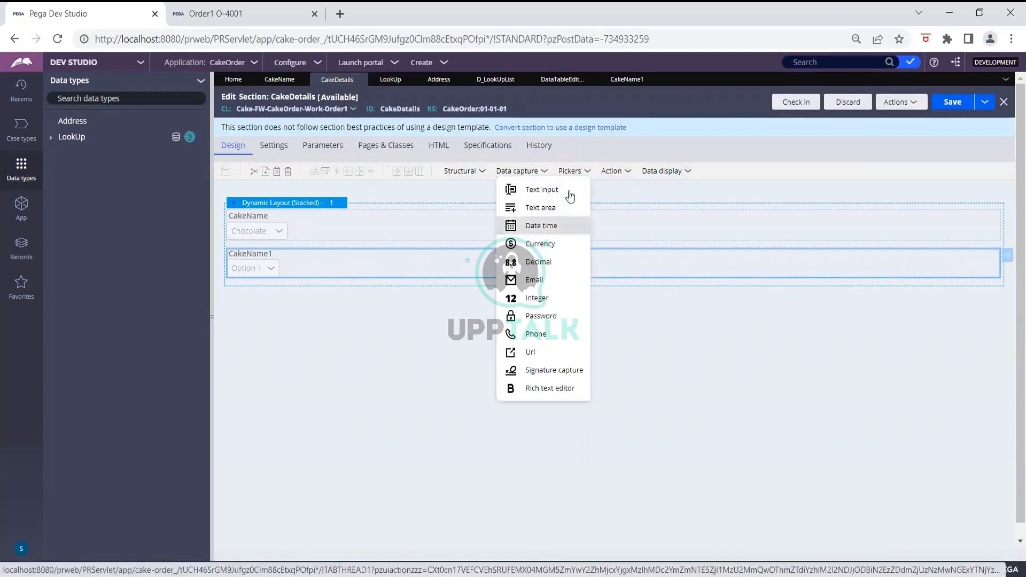
left_click(563, 172)
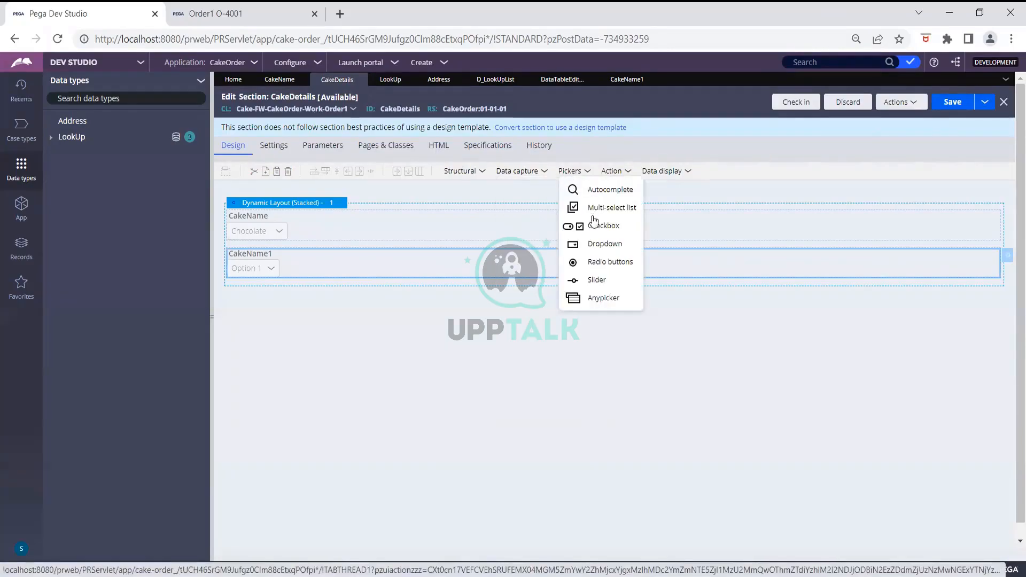
left_click_drag(593, 247, 334, 255)
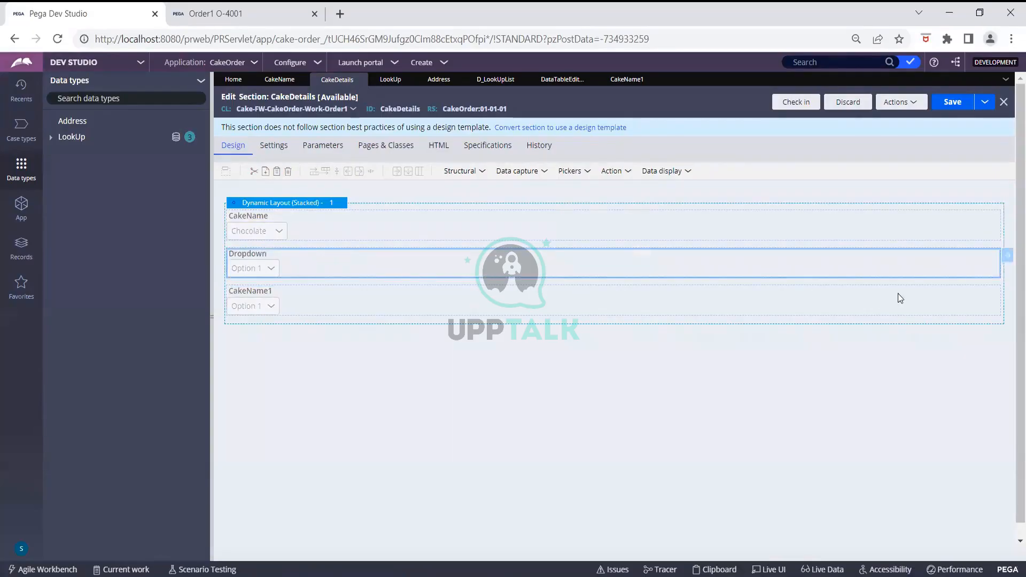
Step: Bind the new dropdown in CakeDetails to the property .Decor
left_click(1011, 257)
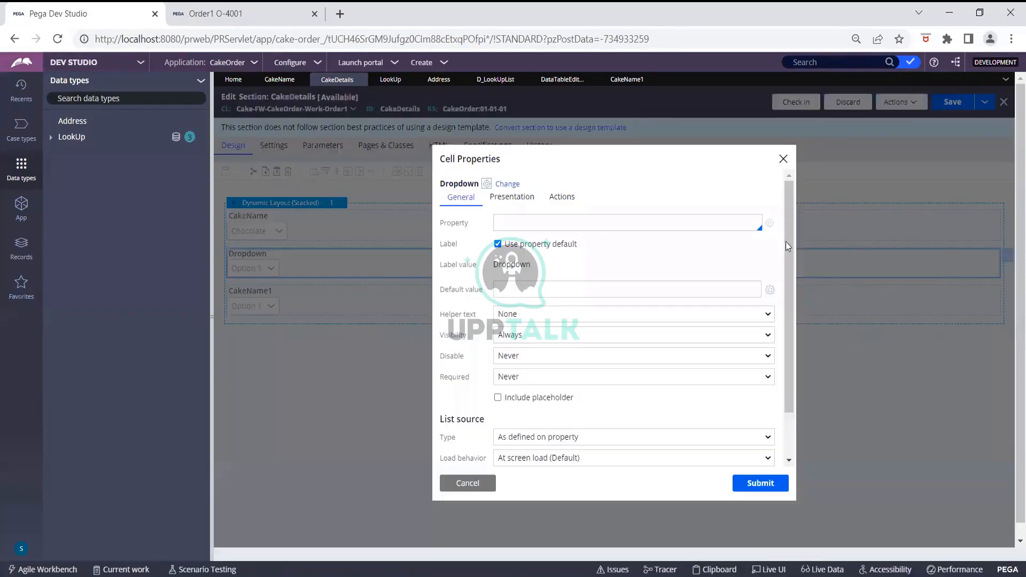
left_click(546, 223)
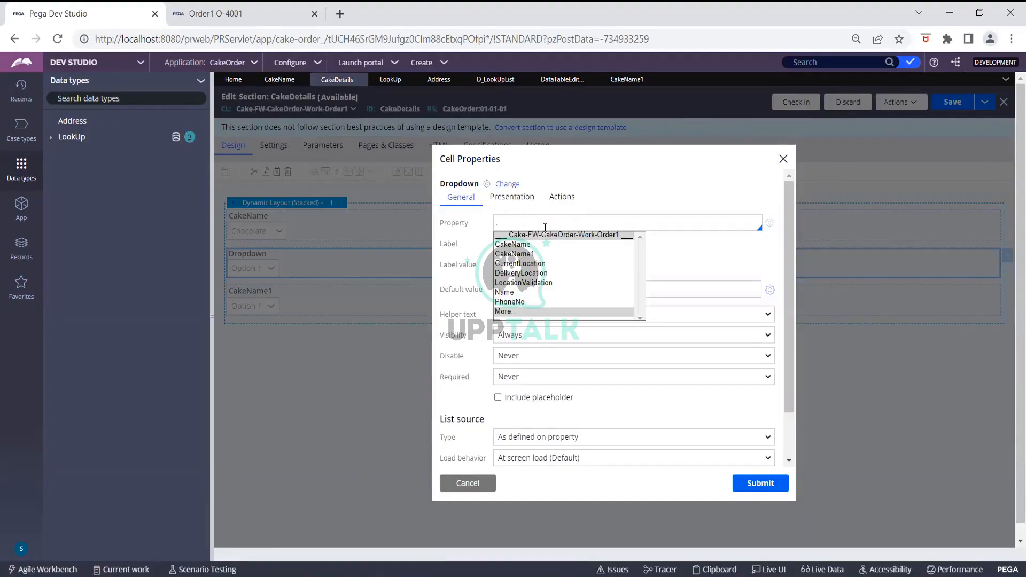
type(".Other")
key("BackSpace")
key("BackSpace")
key("BackSpace")
key("BackSpace")
key("BackSpace")
type("Decor")
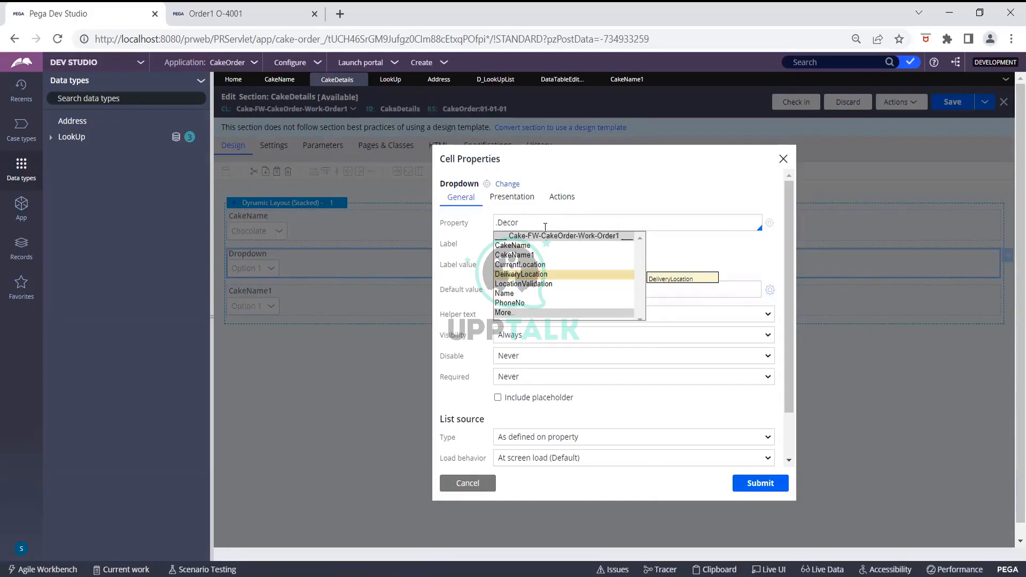
left_click(634, 193)
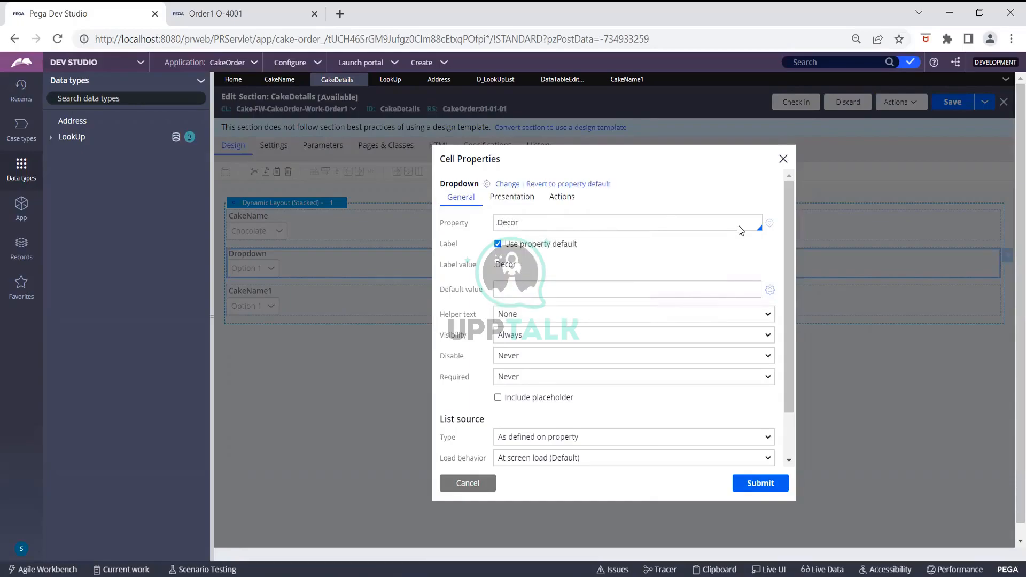
Step: Create the Decor property in Cake-FW-CakeOrder-Work-Order1 under ruleset CakeOrder 01-01-01 and save it
left_click(770, 224)
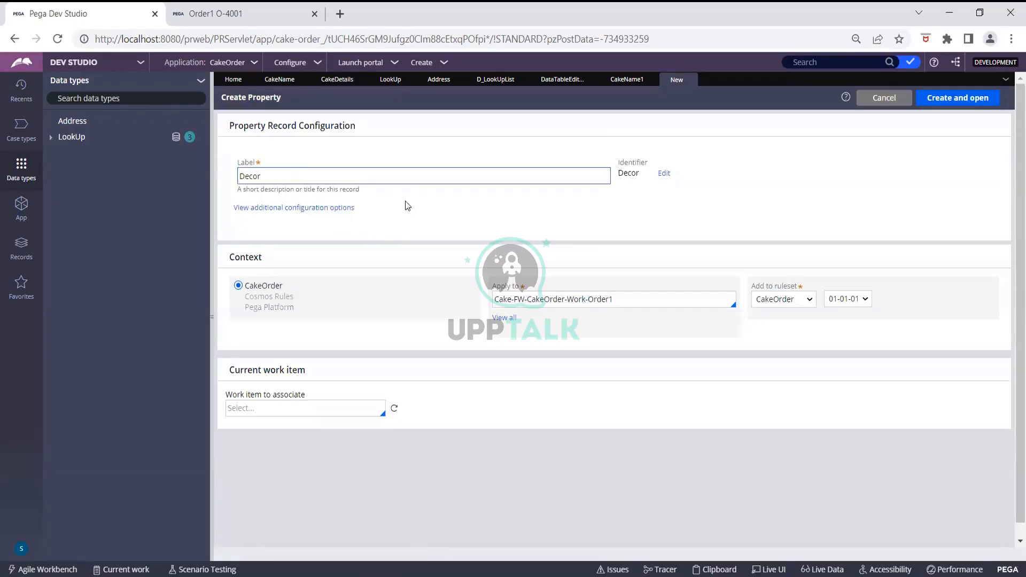
left_click(957, 102)
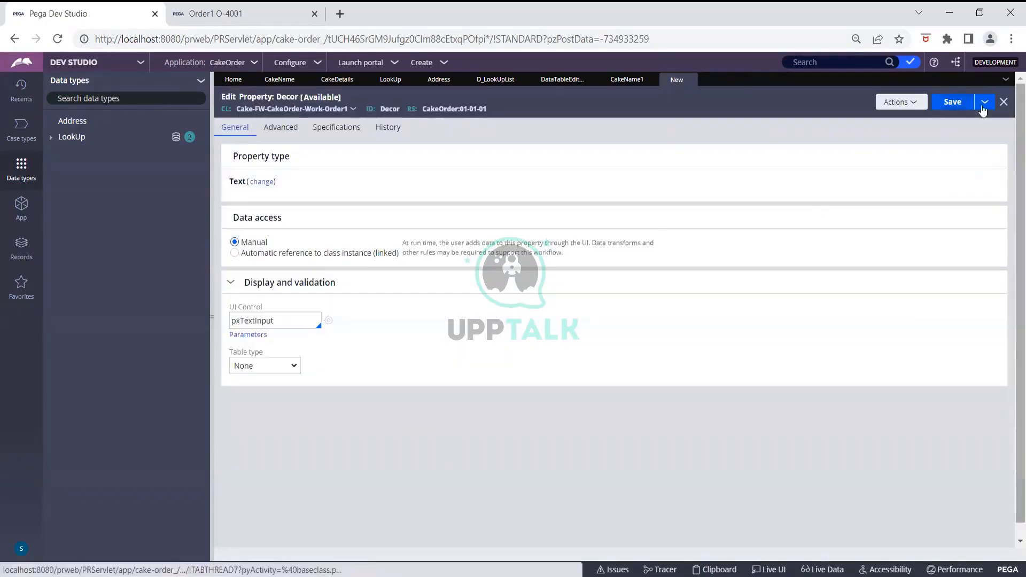
left_click(953, 102)
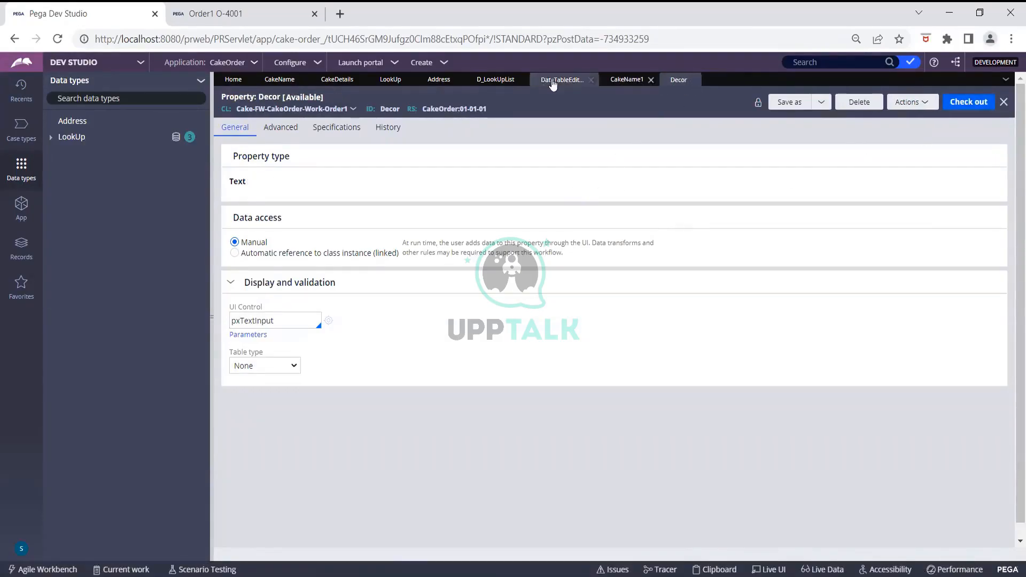
Step: Set the Decor dropdown's list source in CakeDetails to the data page D_LookUpList
left_click(333, 81)
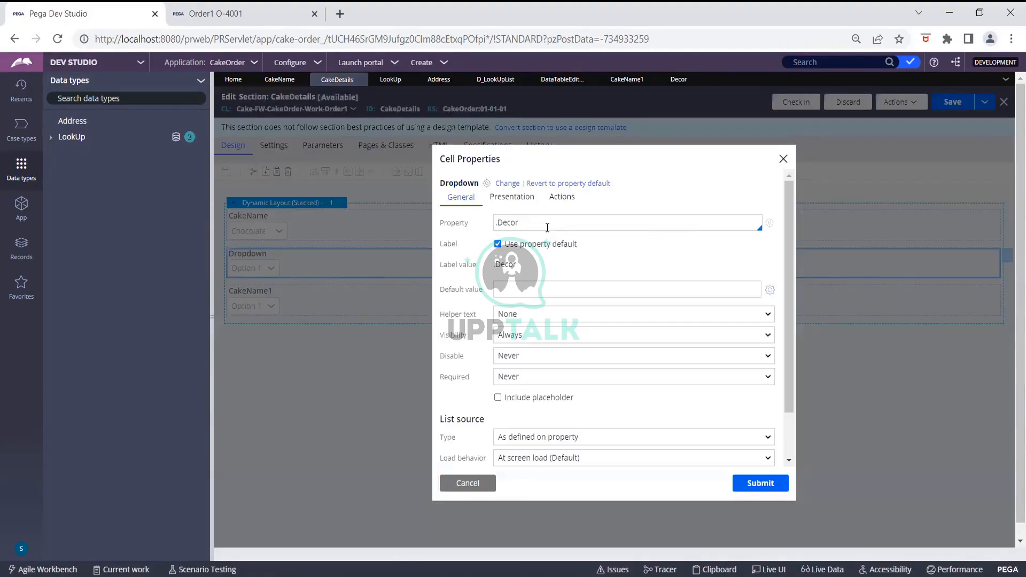
scroll(602, 267, "down", 1)
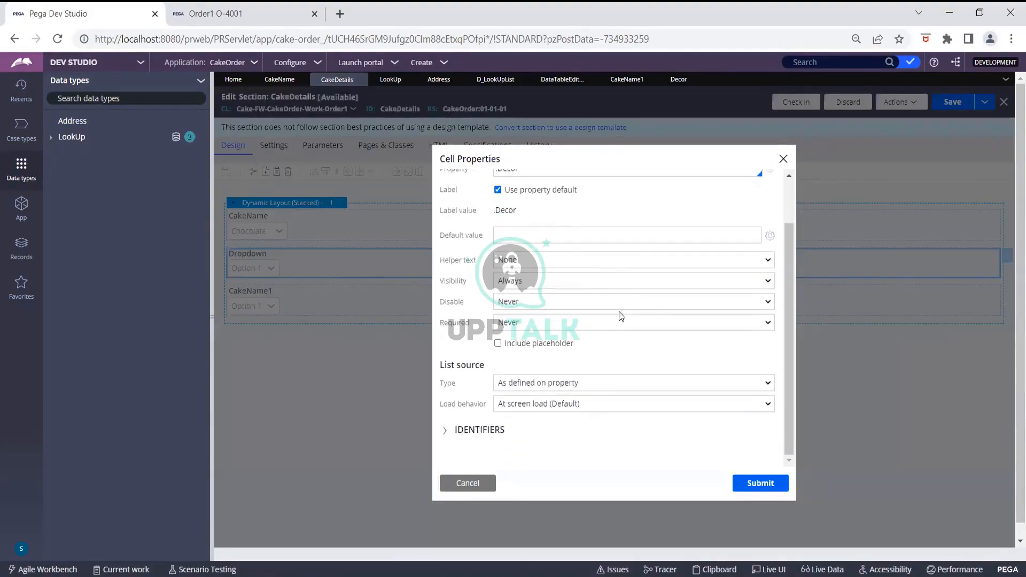
left_click(622, 382)
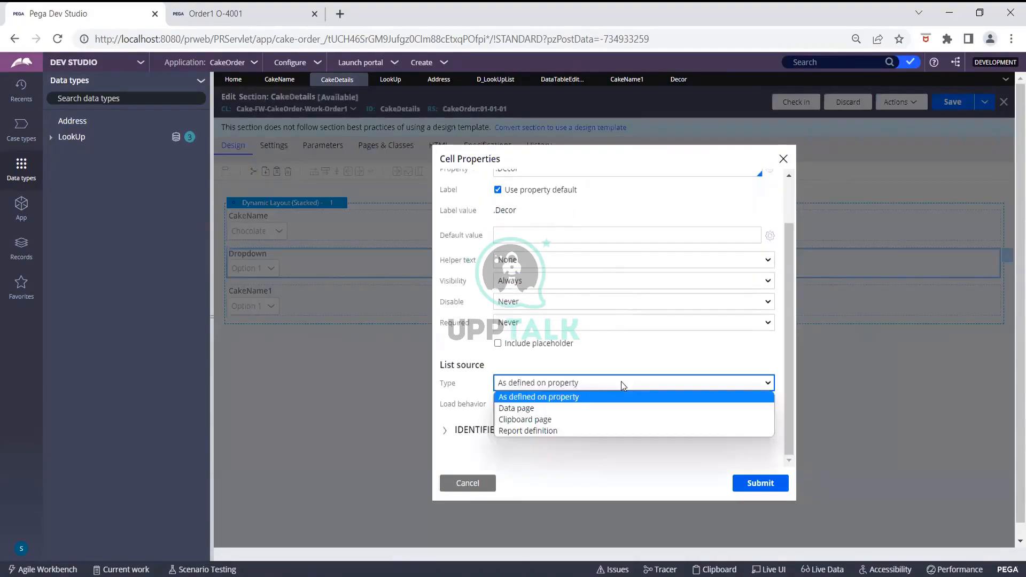
left_click(570, 408)
left_click(567, 404)
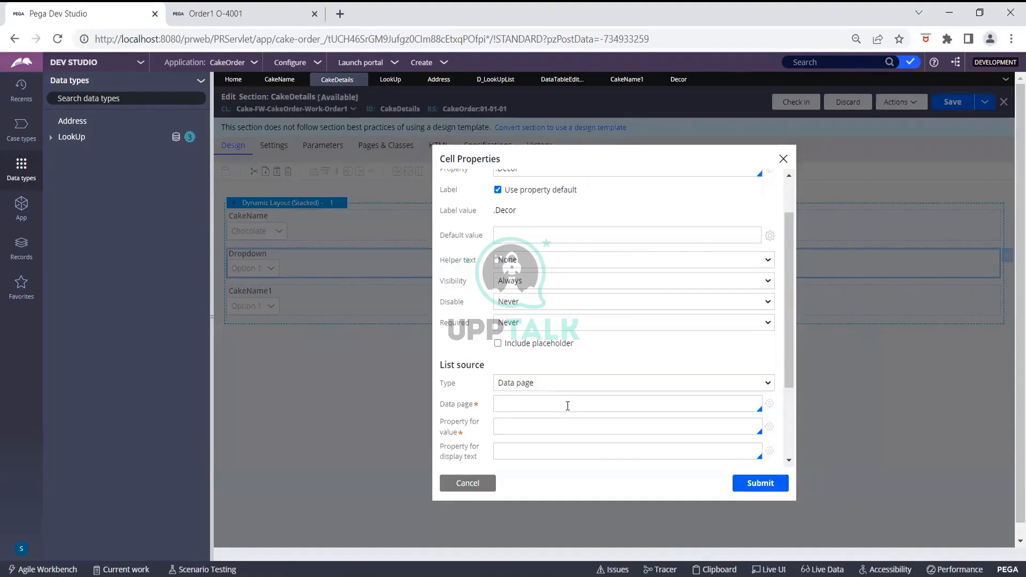
type("D")
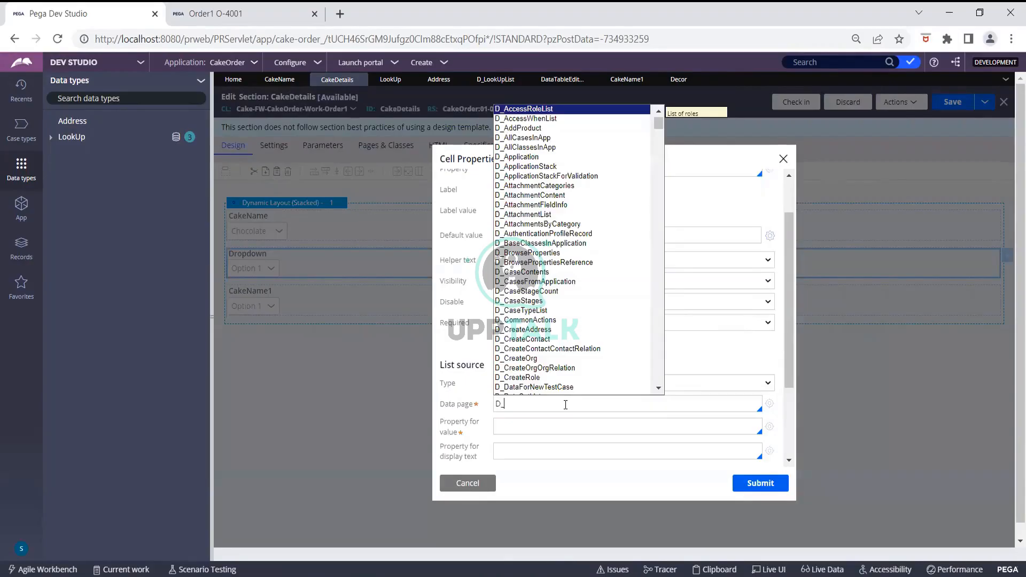
type("_Loo")
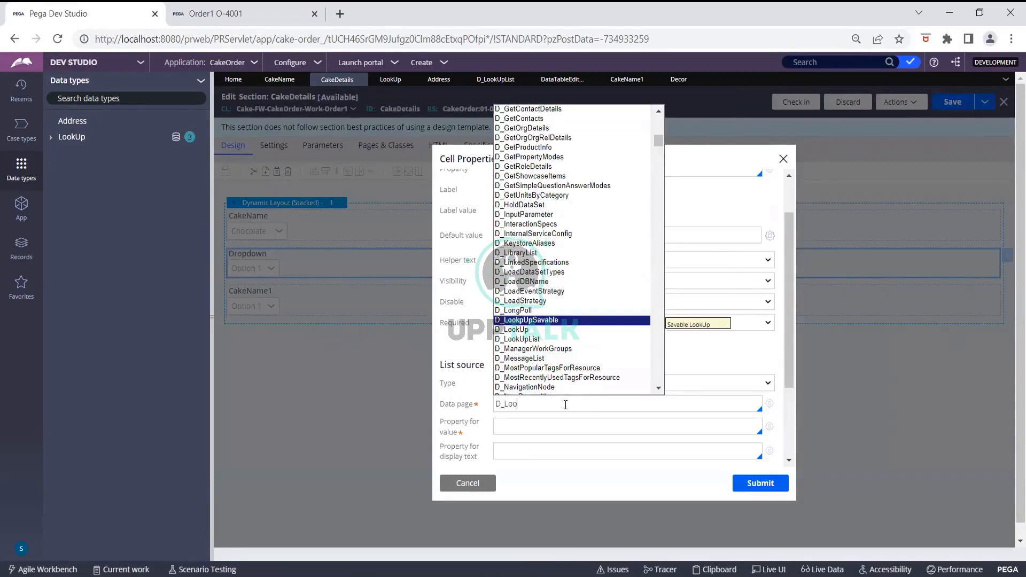
left_click(519, 339)
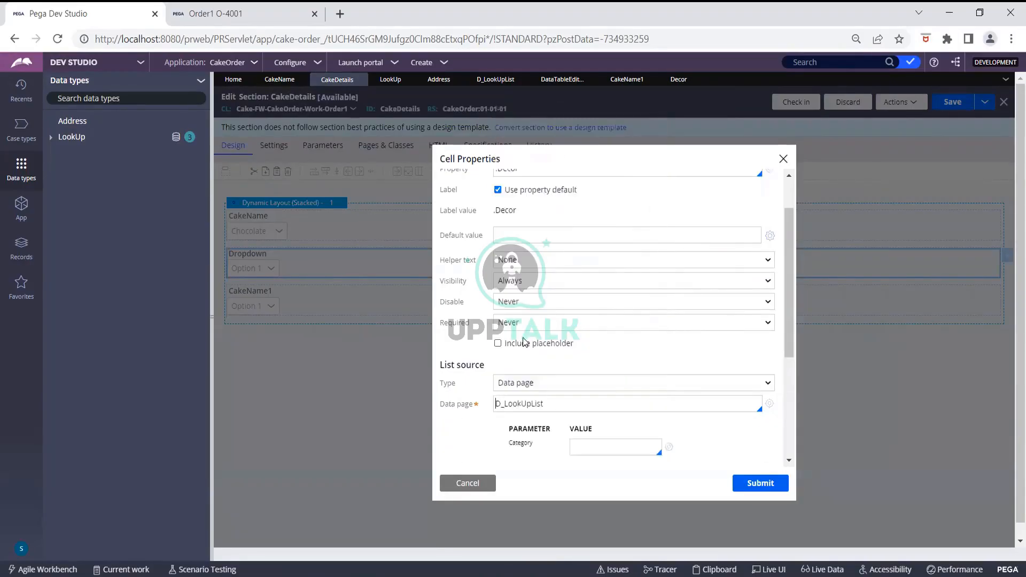
Step: Set the data page's Category parameter to "Decor" for the Decor dropdown
scroll(600, 364, "down", 3)
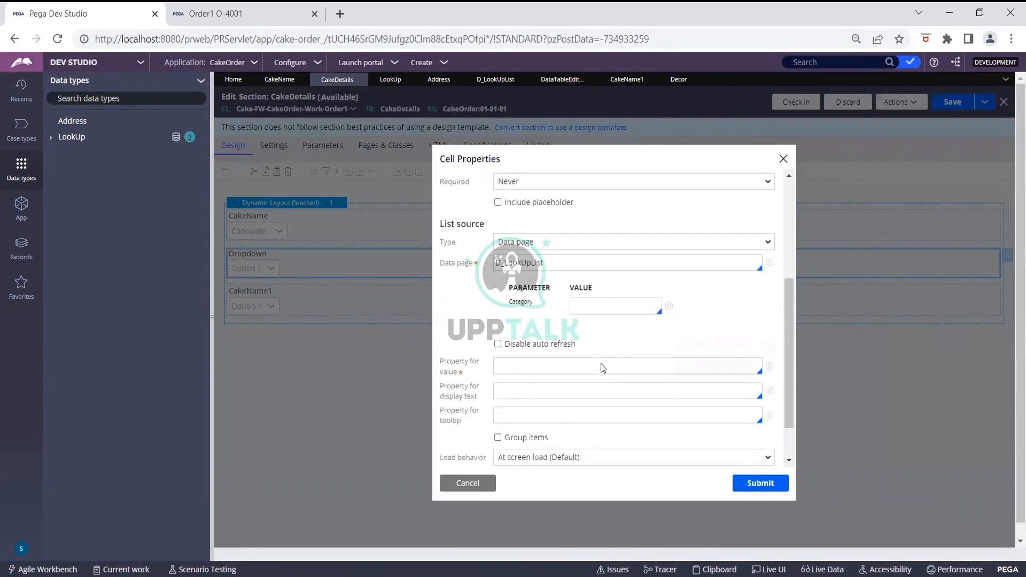
left_click(603, 304)
type("\"Dd")
key("BackSpace")
type("ecor")
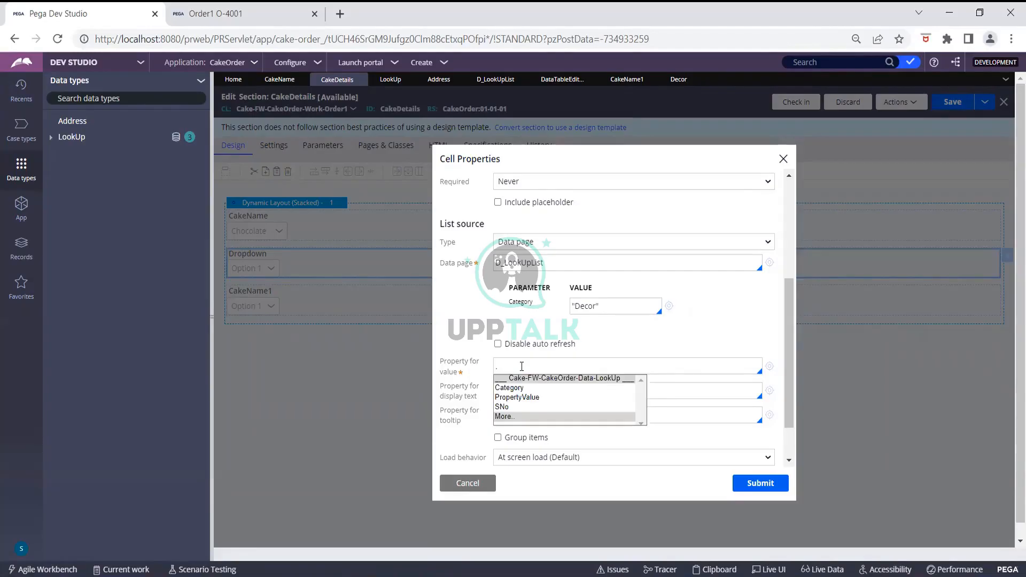
Step: Use .PropertyValue as the Decor dropdown's value and display text, and save the CakeDetails section
left_click(517, 398)
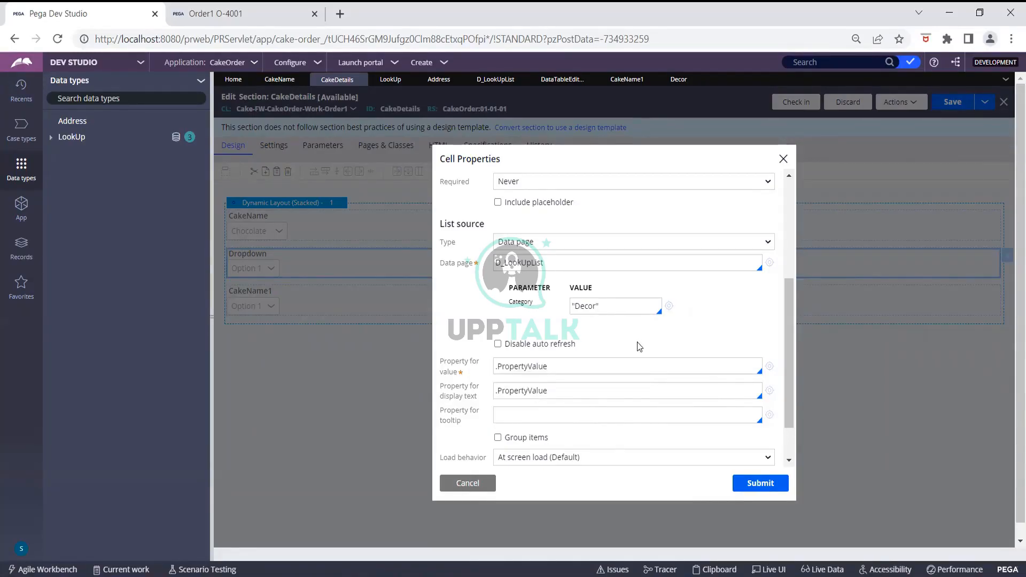
scroll(639, 347, "down", 2)
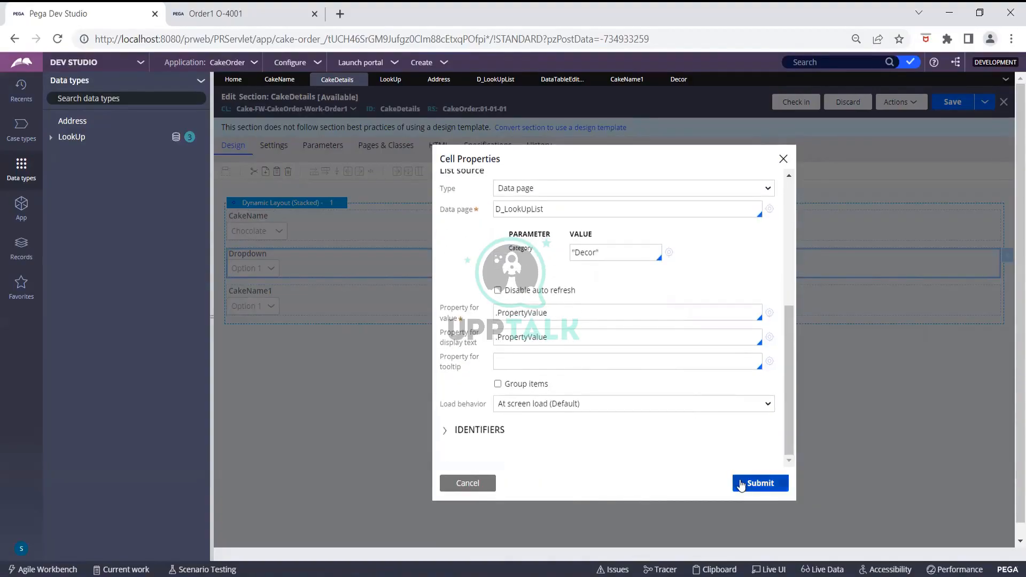
left_click(738, 482)
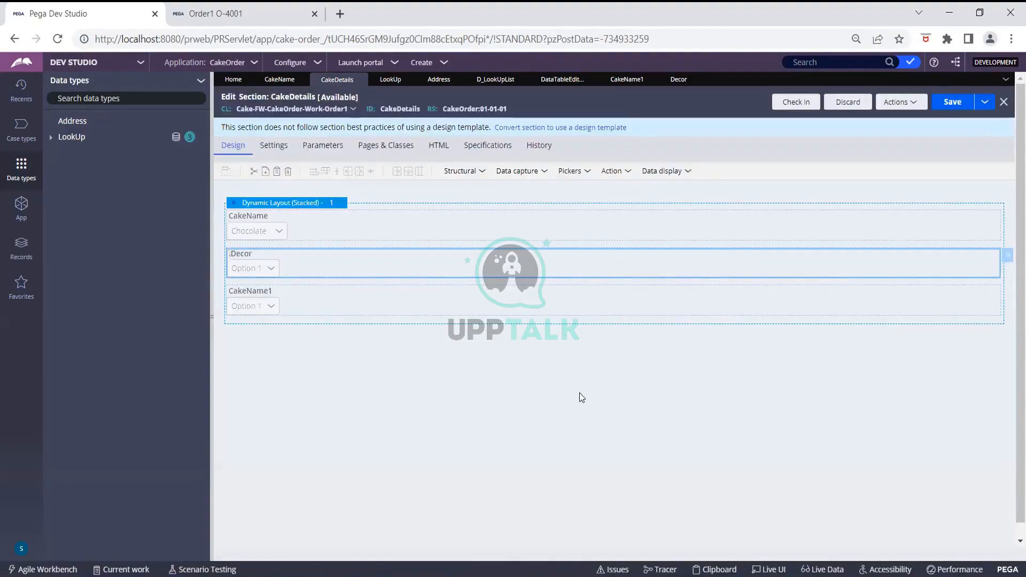
left_click(952, 101)
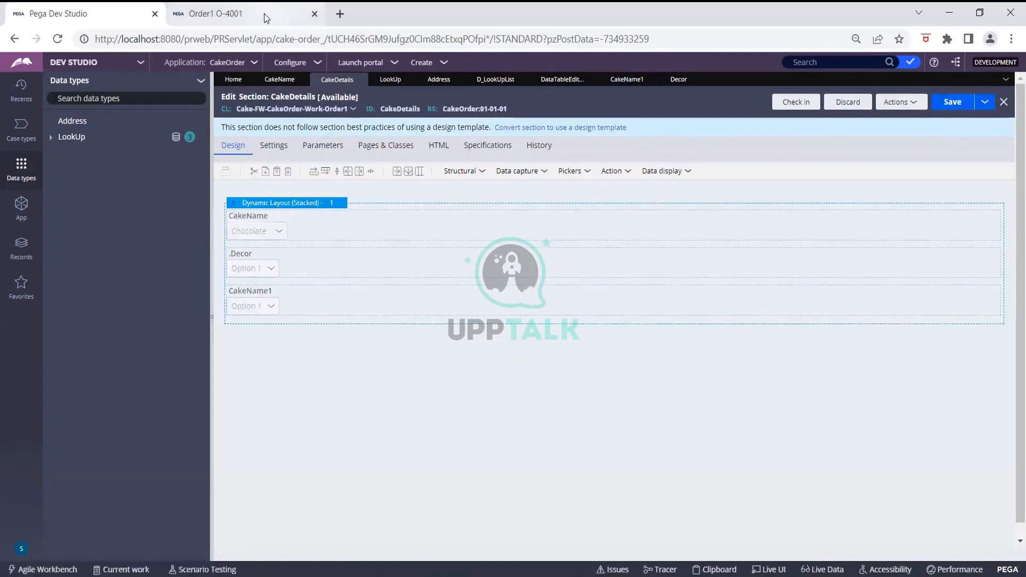
Step: Refresh the running Order1 case and check the options offered by its Decor dropdown
left_click(264, 14)
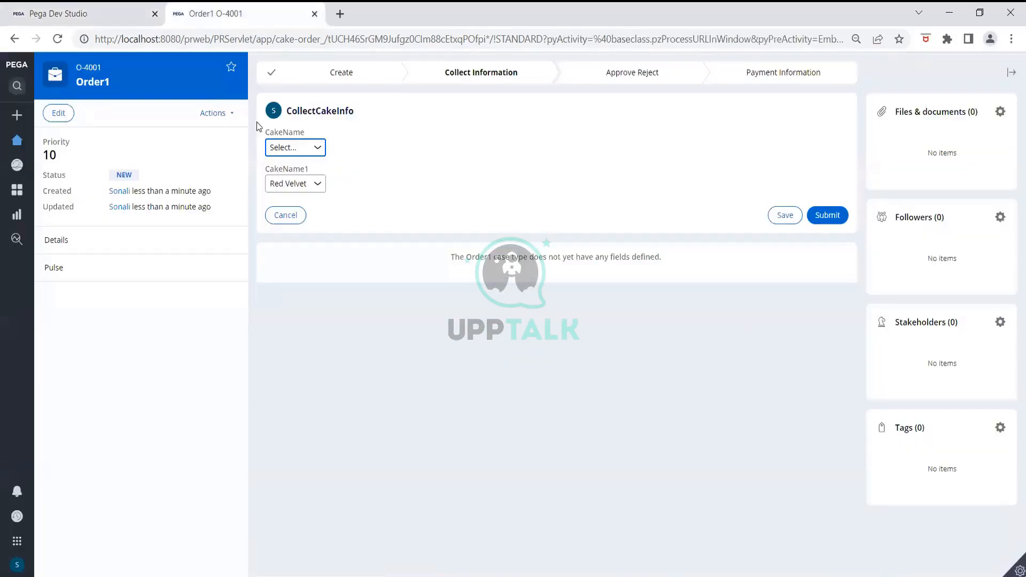
left_click(230, 116)
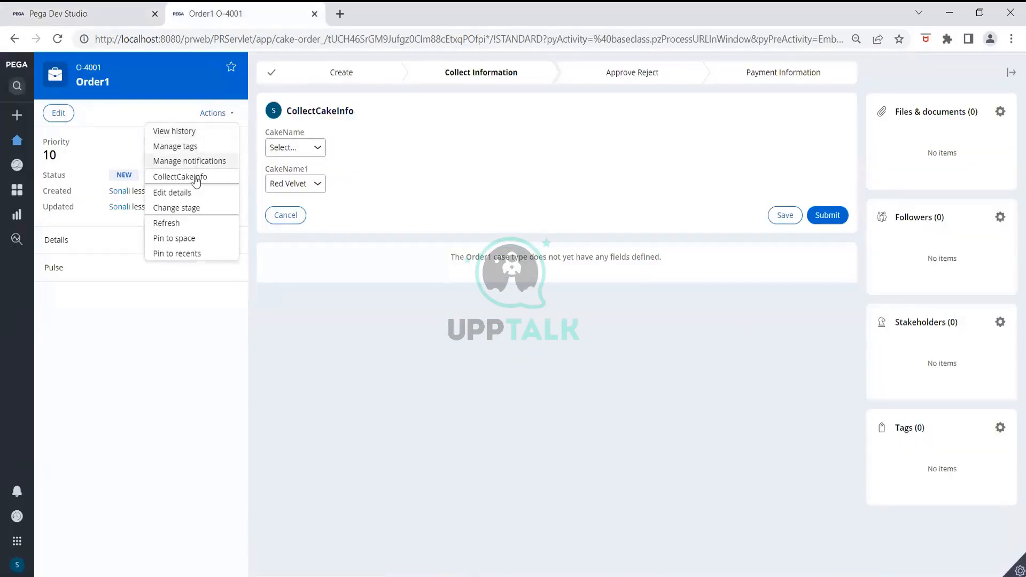
left_click(187, 223)
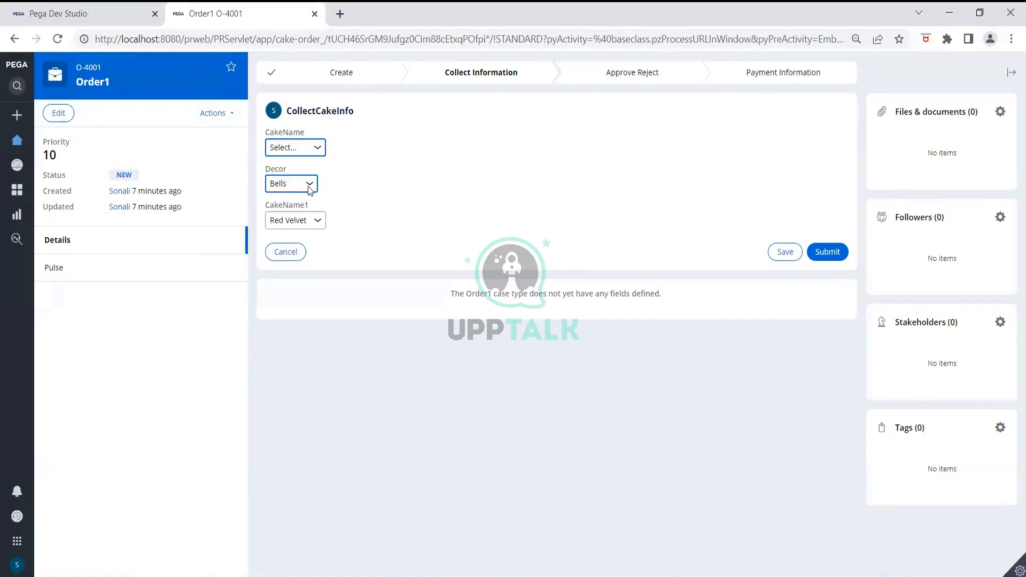
left_click(309, 187)
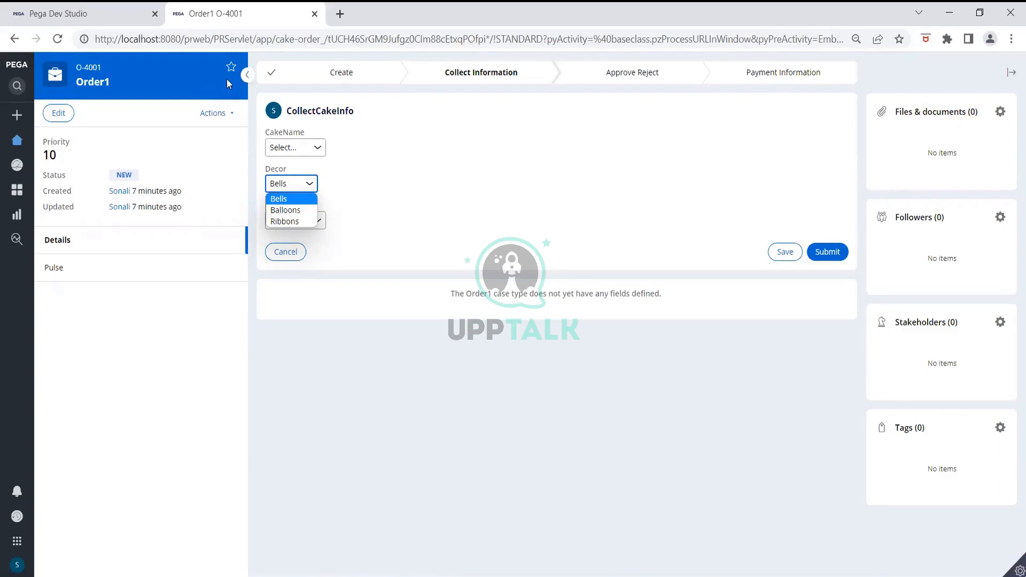
Step: Review the Decor dropdown's list source and Category parameter in the CakeDetails section in Dev Studio
left_click(62, 16)
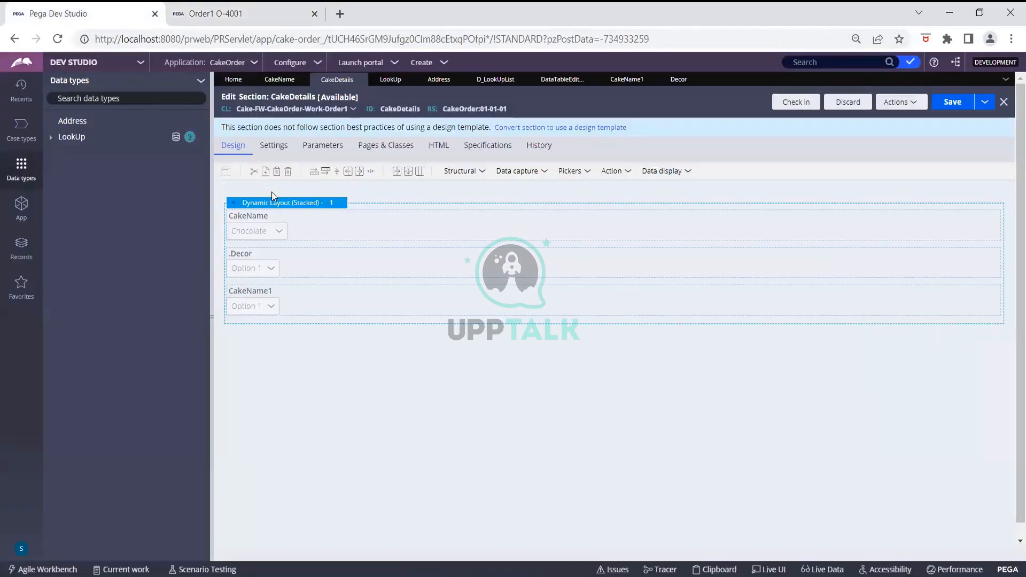
left_click(921, 256)
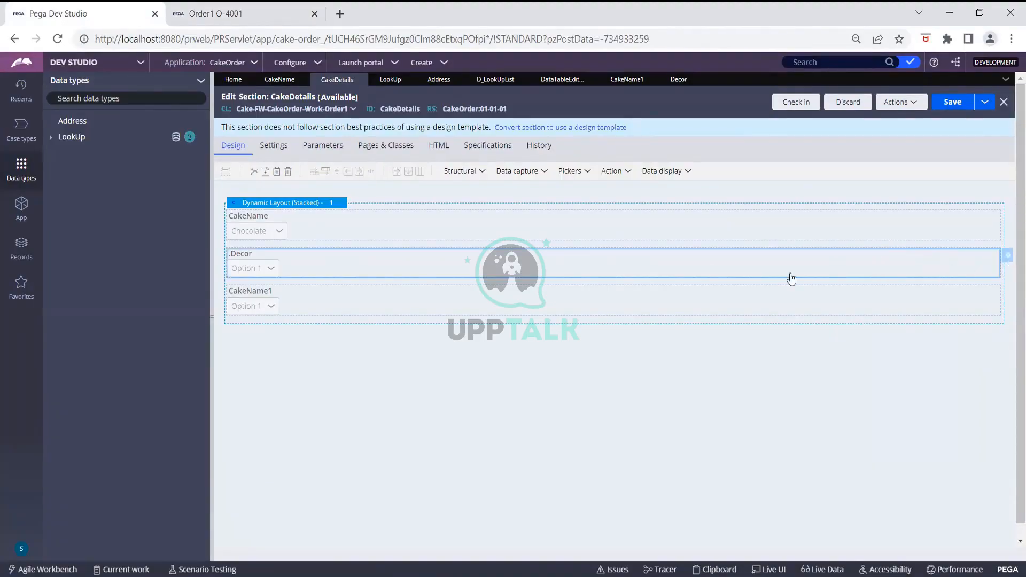
double_click(631, 306)
scroll(607, 332, "down", 5)
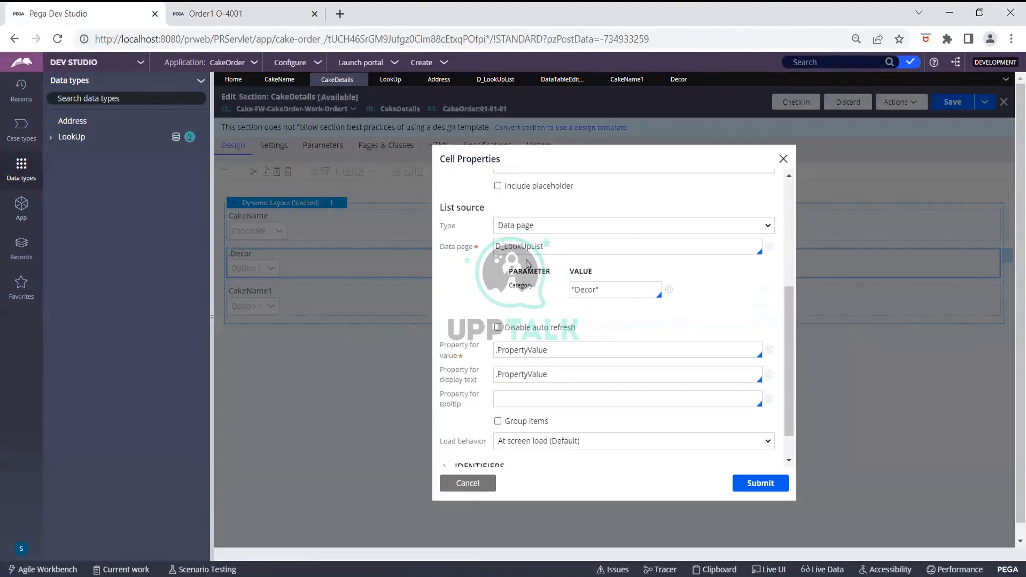
left_click_drag(539, 286, 480, 291)
left_click(481, 291)
Step: Return to the LookUp data type's records and check its available actions, including Delegate
left_click(390, 80)
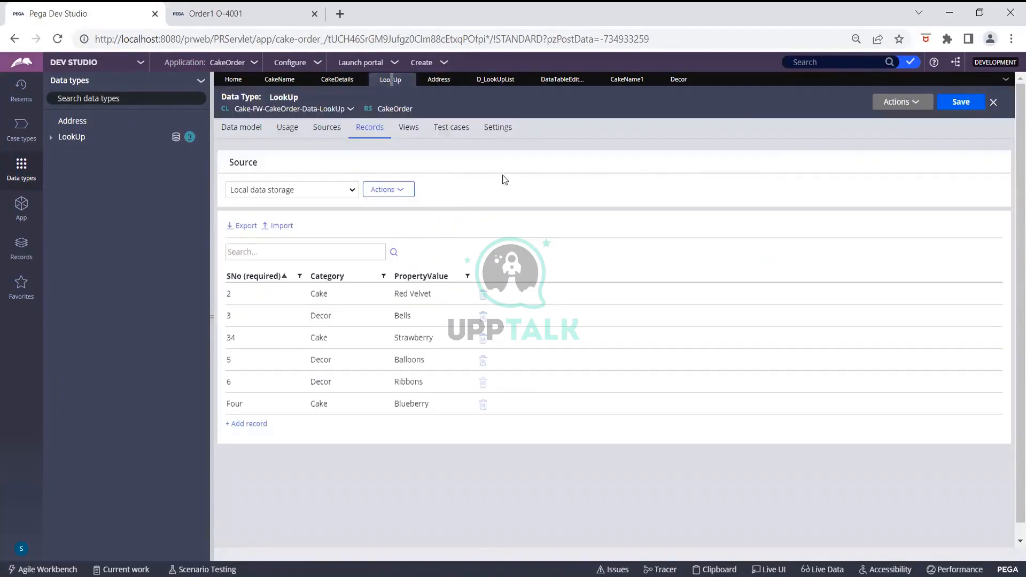
left_click(897, 103)
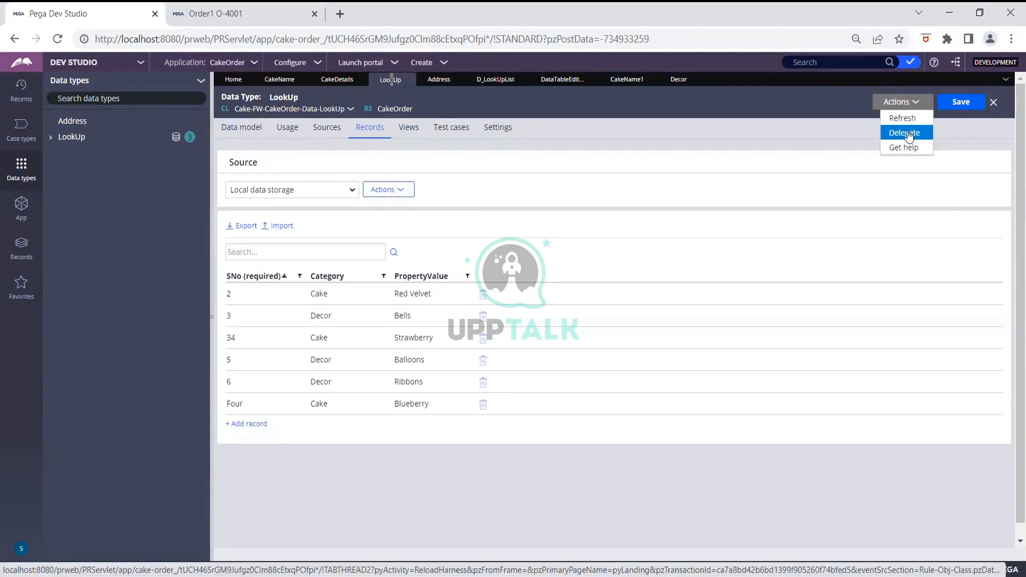
left_click(488, 209)
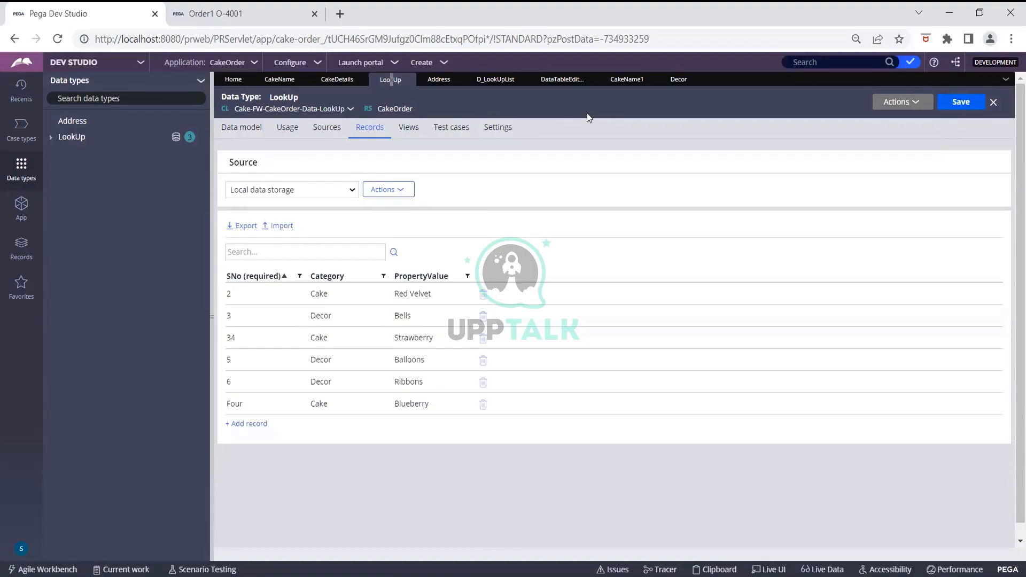
Step: Fill in a delegation of the LookUp data records to the CakeOrder:Users access group with the title Dropdown_Value
left_click(887, 102)
left_click(898, 134)
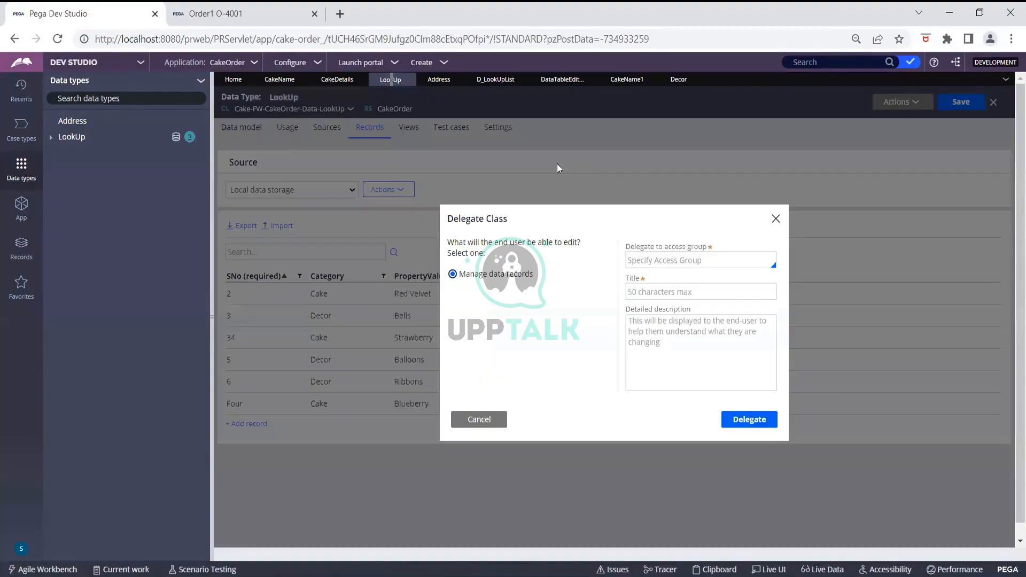
left_click(660, 260)
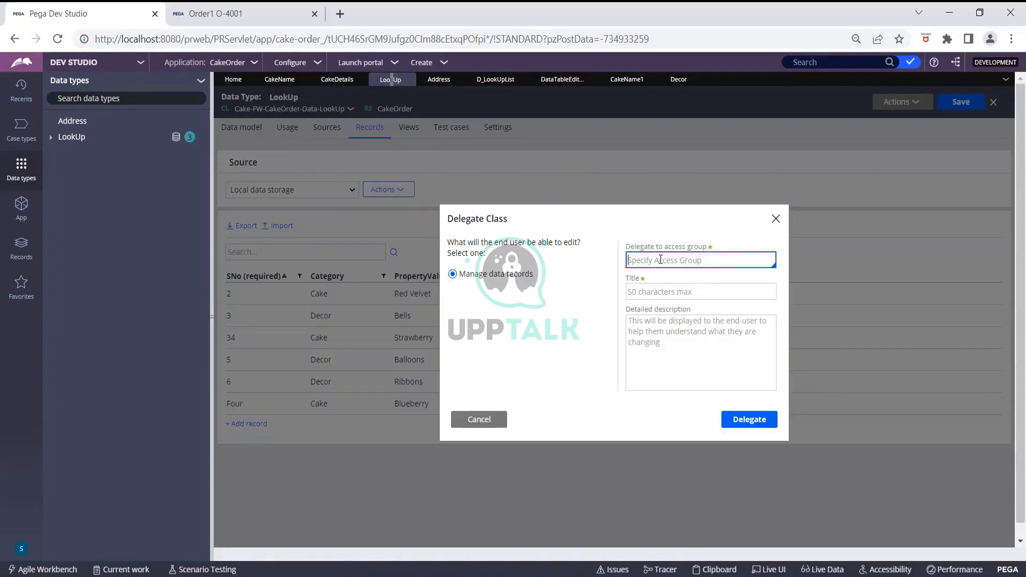
left_click(660, 260)
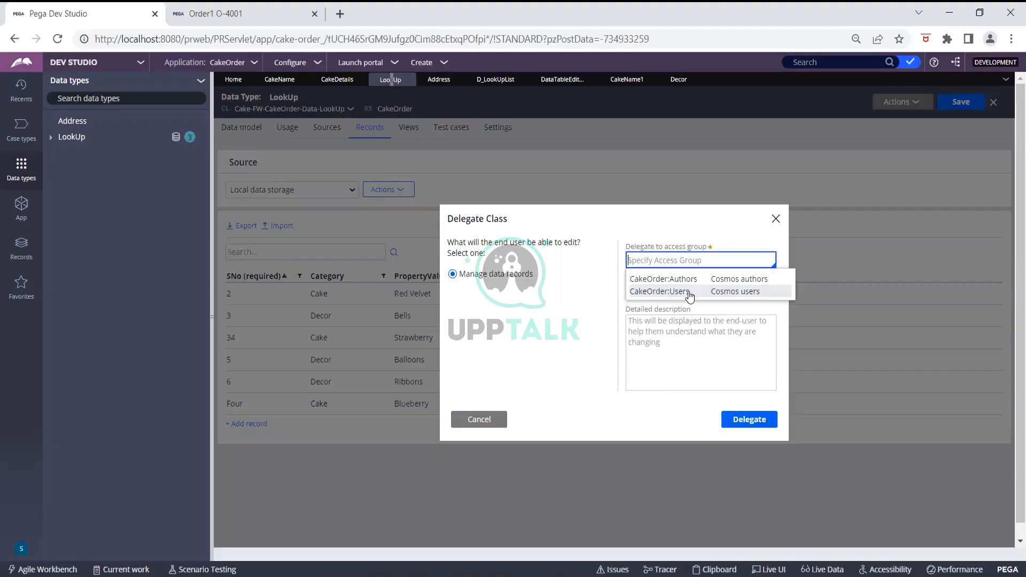
left_click(690, 294)
left_click(690, 292)
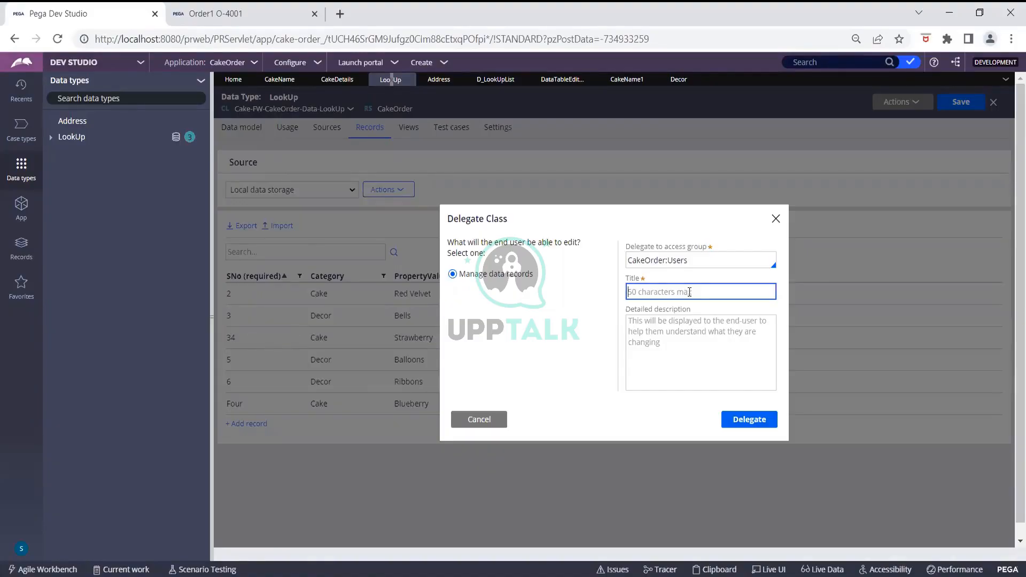
type("Dropdown")
type("_Value")
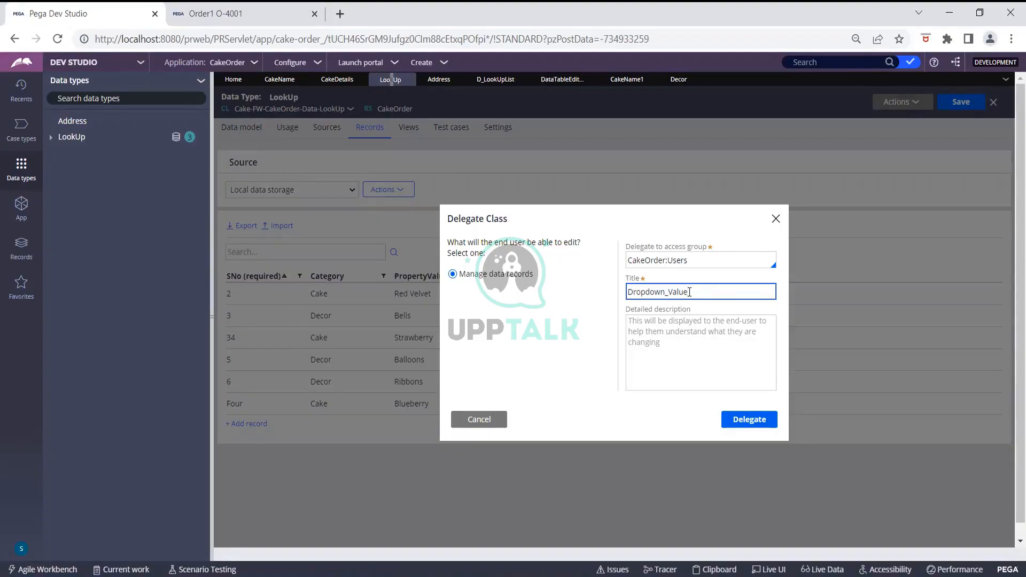
Step: Switch the Decor dropdown's list source type in the CakeDetails section to Report definition
left_click(335, 84)
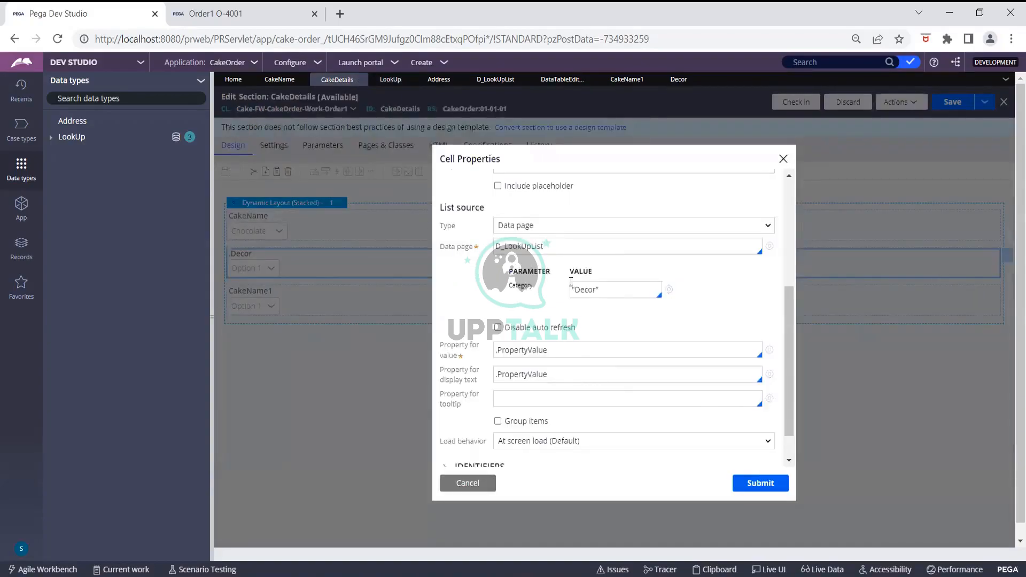
scroll(577, 348, "up", 5)
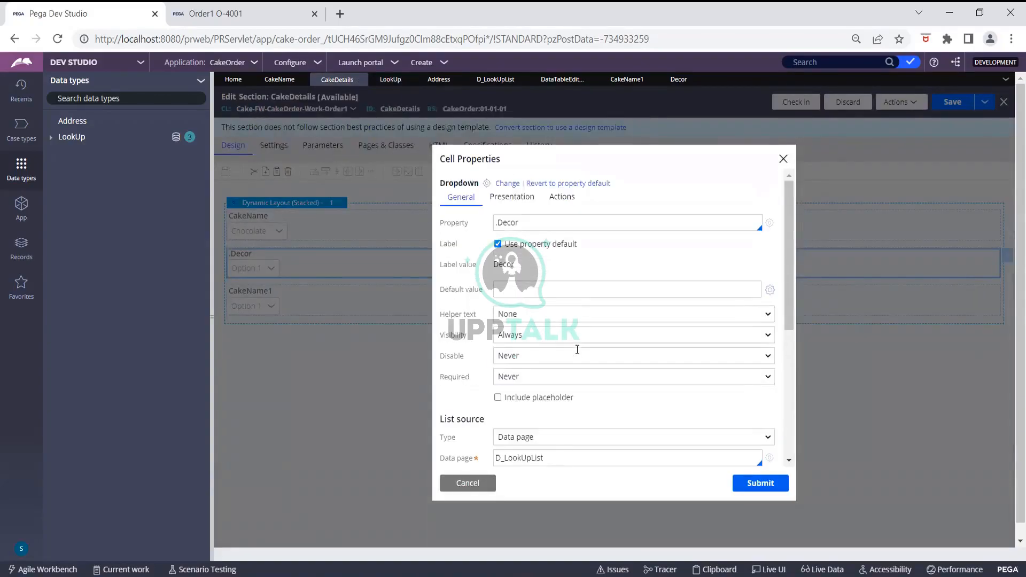
scroll(574, 367, "down", 1)
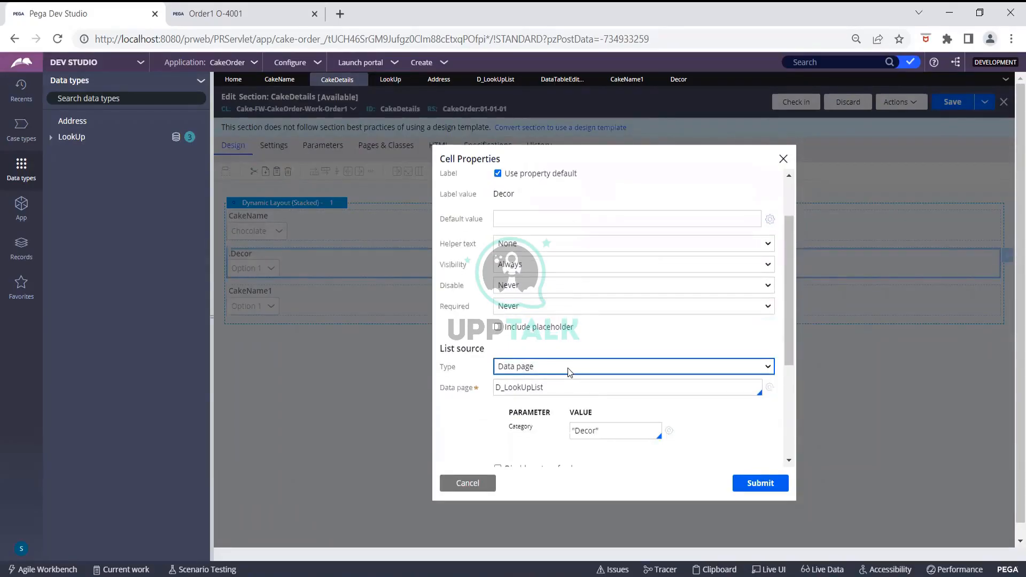
left_click(569, 372)
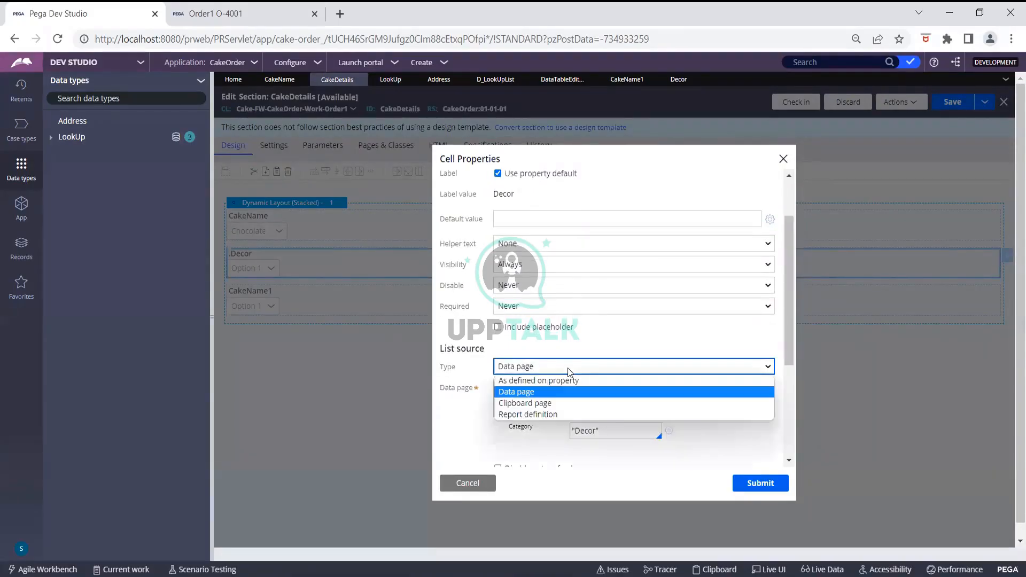
left_click(558, 415)
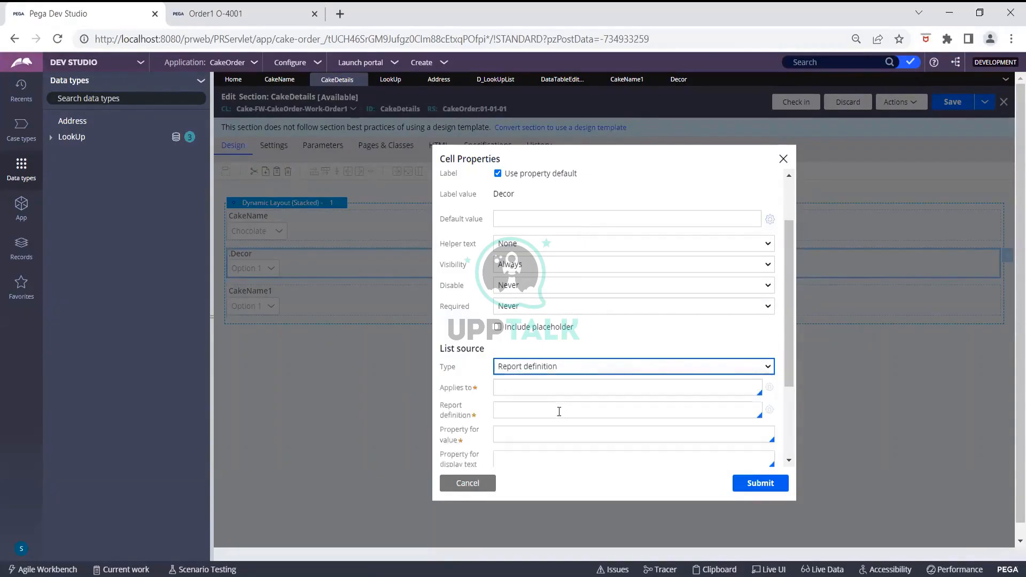
scroll(568, 382, "down", 3)
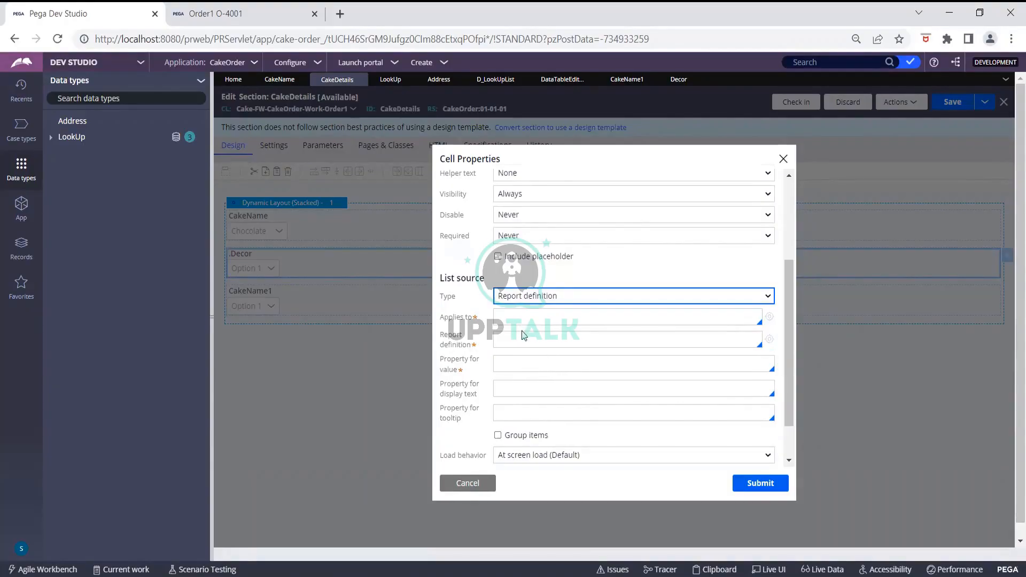
Step: Apply the Decor list source to class Cake-FW-CakeOrder-Data-LookUp and choose its DataTableEditorReport report definition
left_click(513, 320)
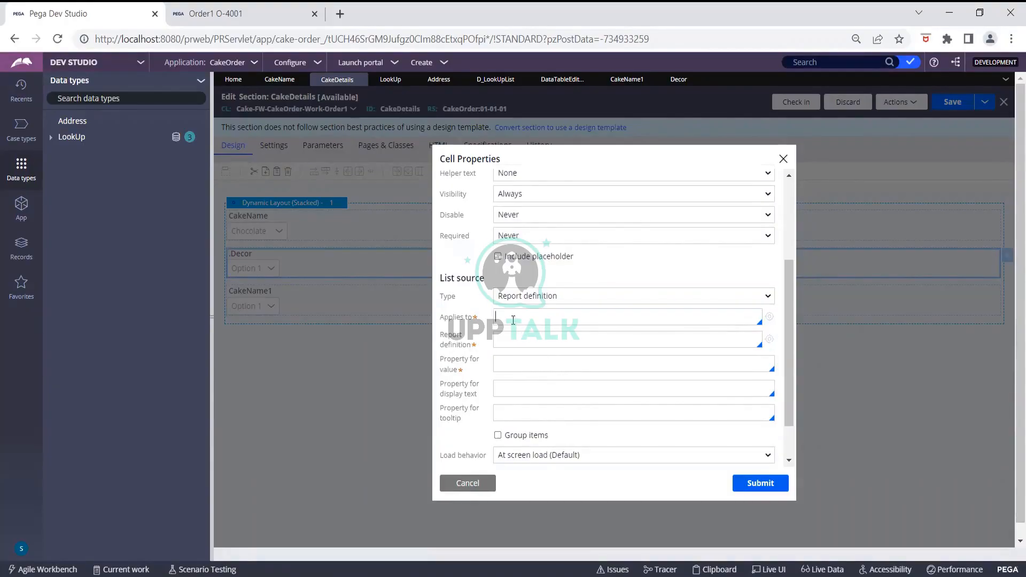
type("Cake-FW")
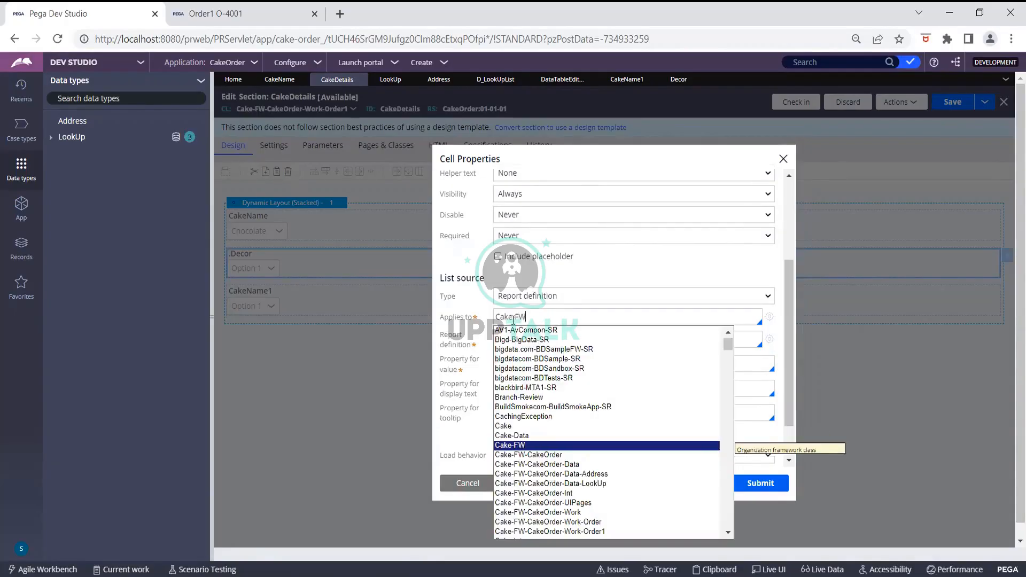
type("-")
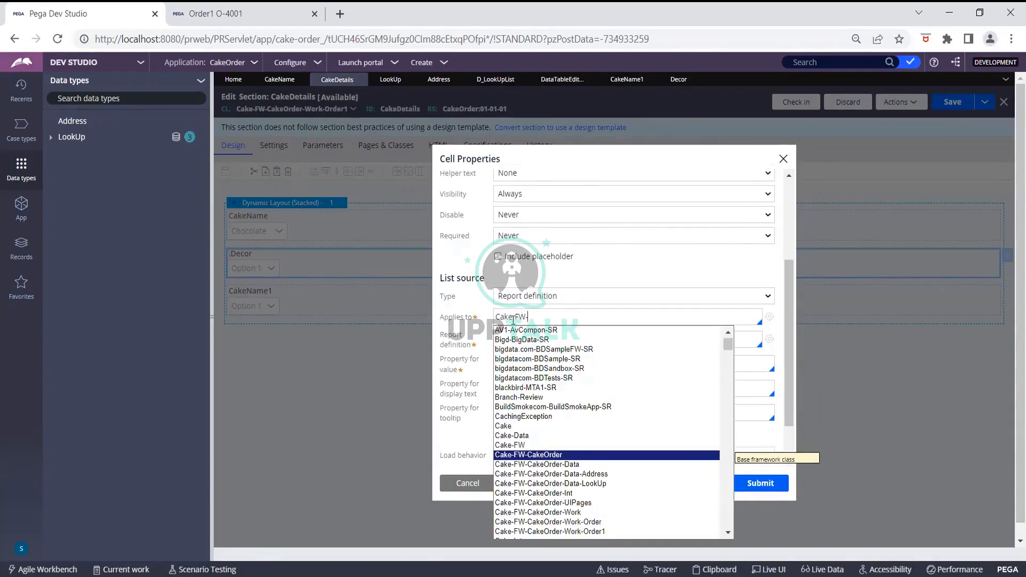
left_click(580, 484)
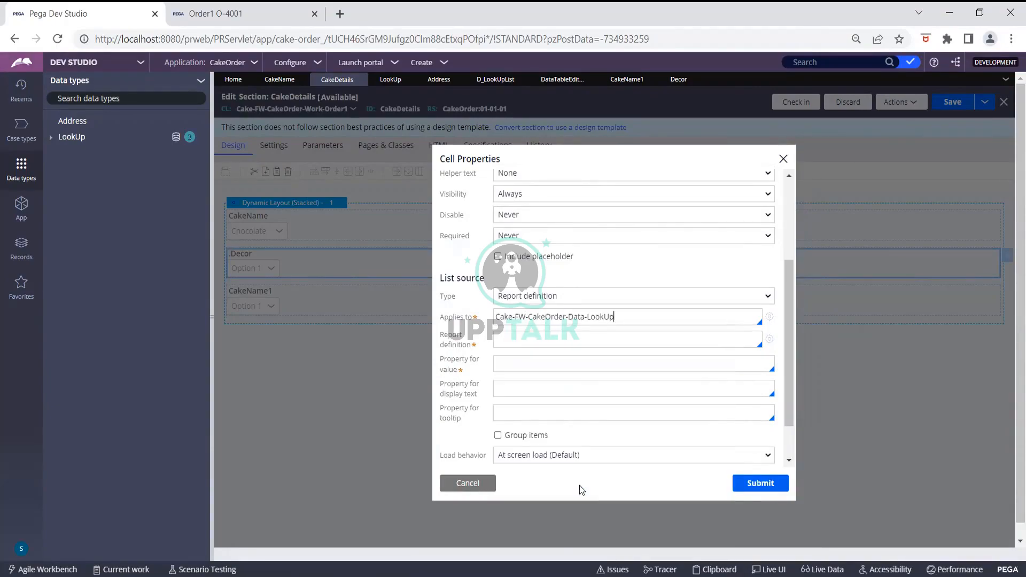
left_click(523, 340)
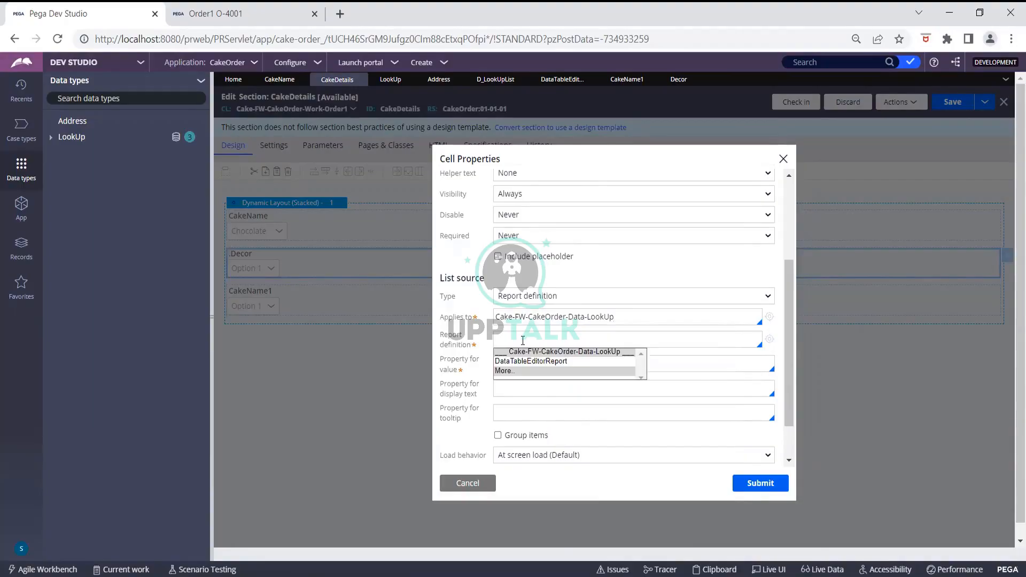
left_click(524, 360)
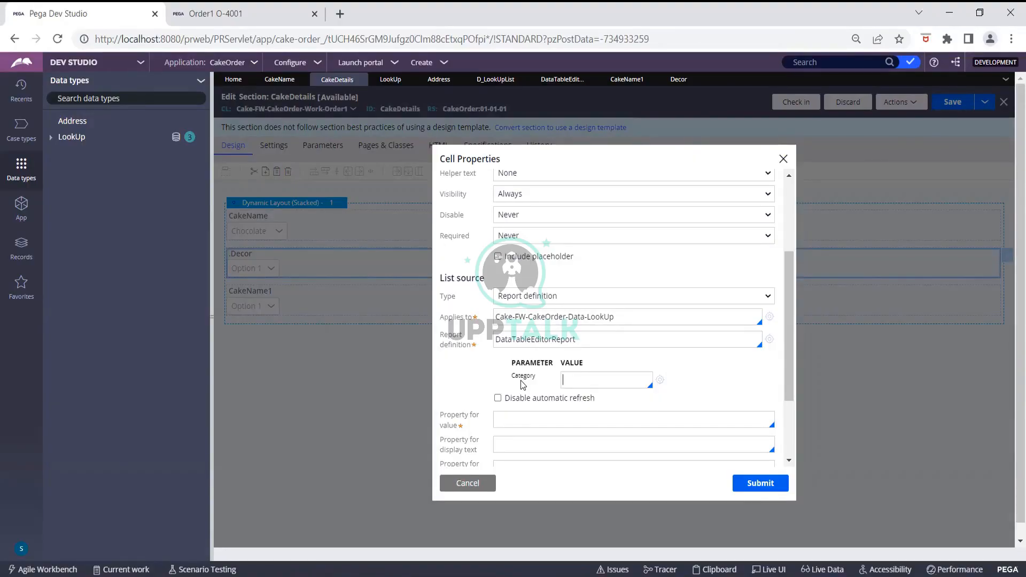
Step: Try entering a value for the report's Category parameter, clear it and discard the Decor dropdown's property changes
left_click(633, 384)
left_click(592, 386)
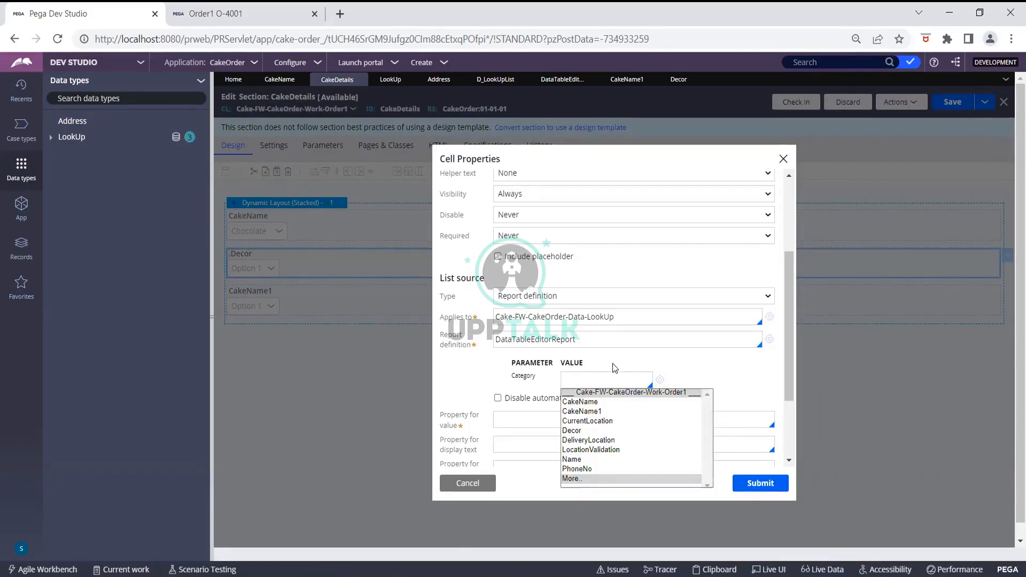
type(".")
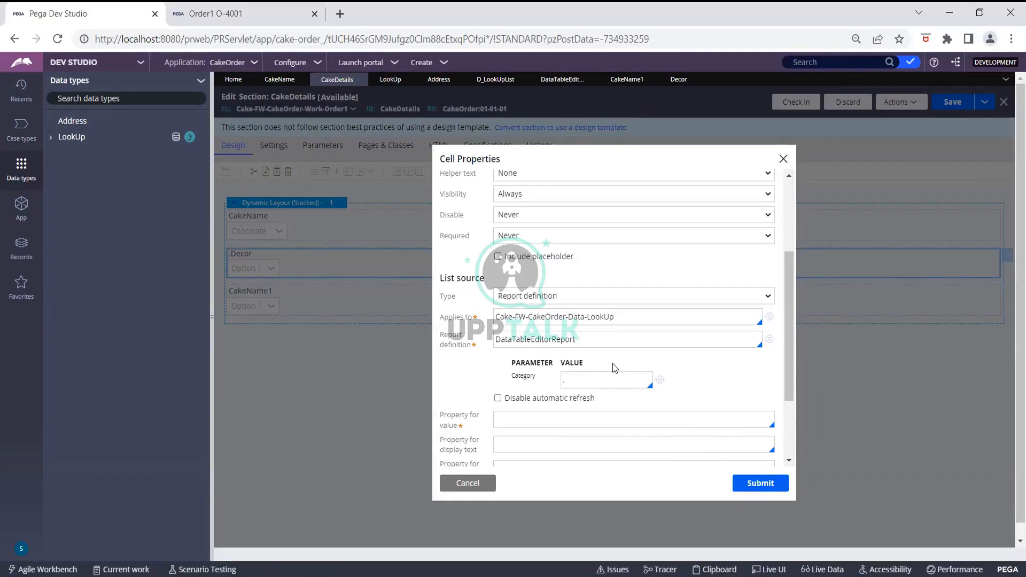
key("BackSpace")
scroll(612, 363, "down", 2)
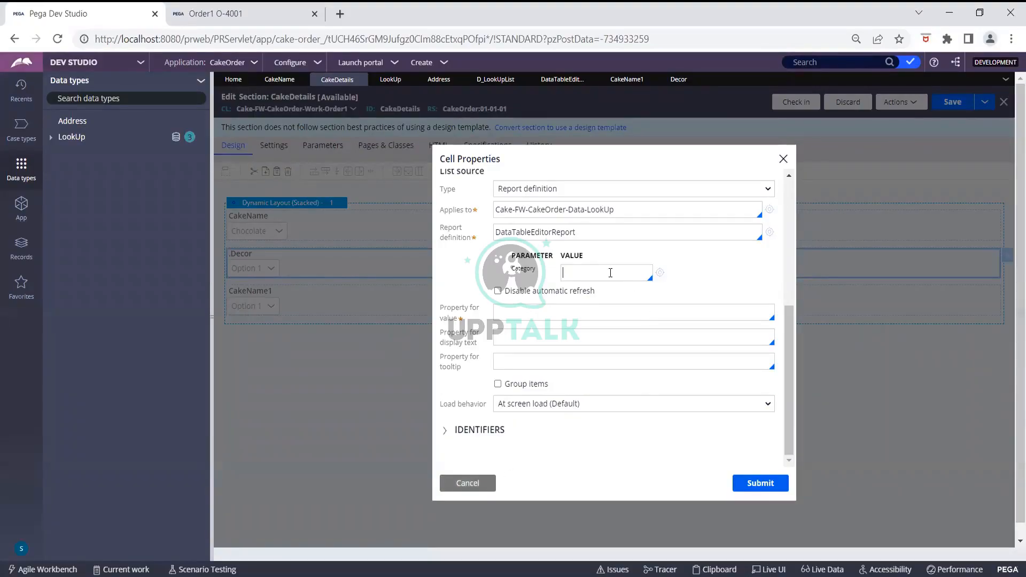
left_click(479, 487)
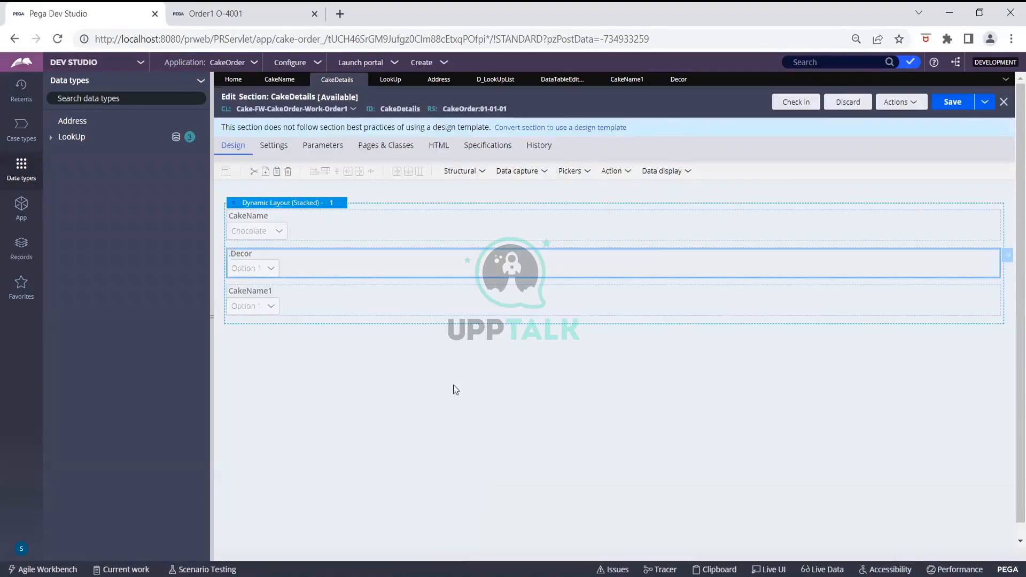
Step: Review the CakeName dropdown's list source in the CakeDetails section and open its property rule to examine the table values
left_click(318, 228)
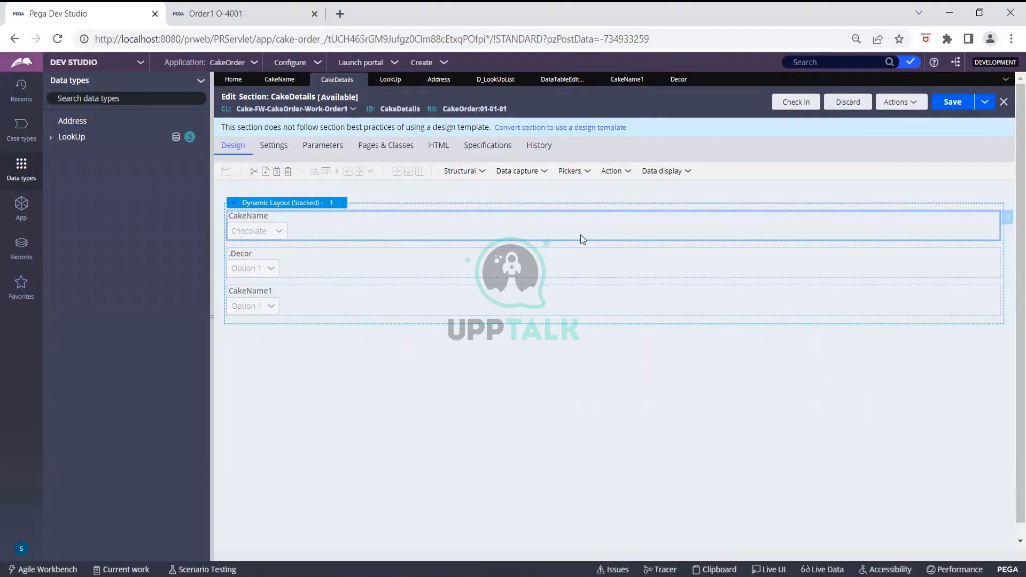
left_click(1007, 218)
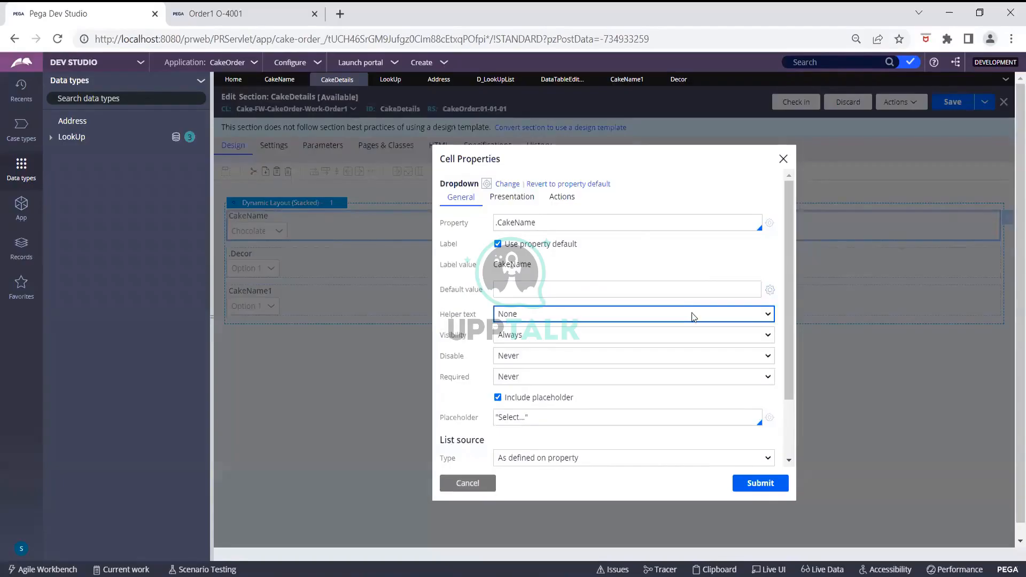
scroll(692, 317, "down", 2)
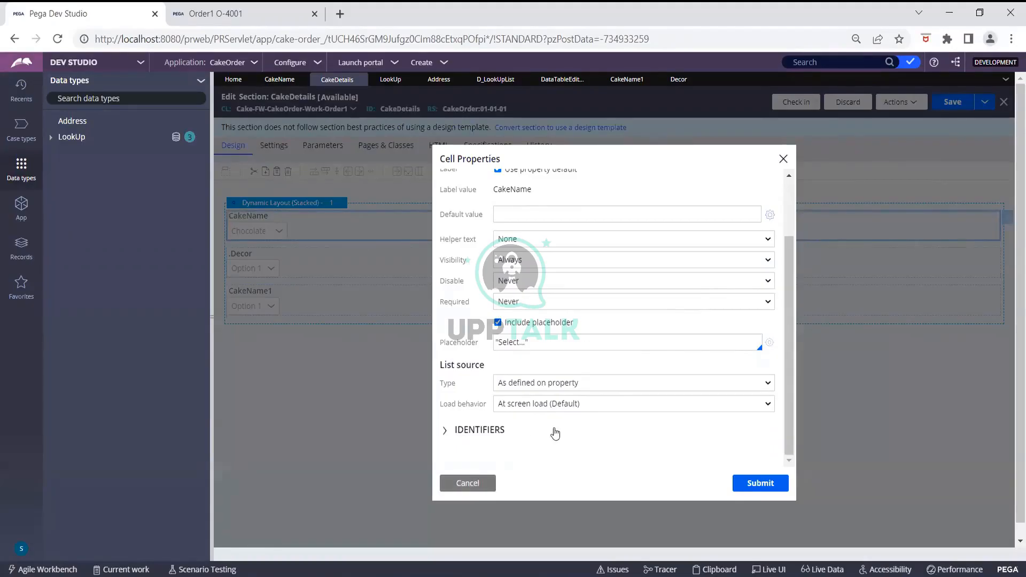
scroll(650, 416, "up", 2)
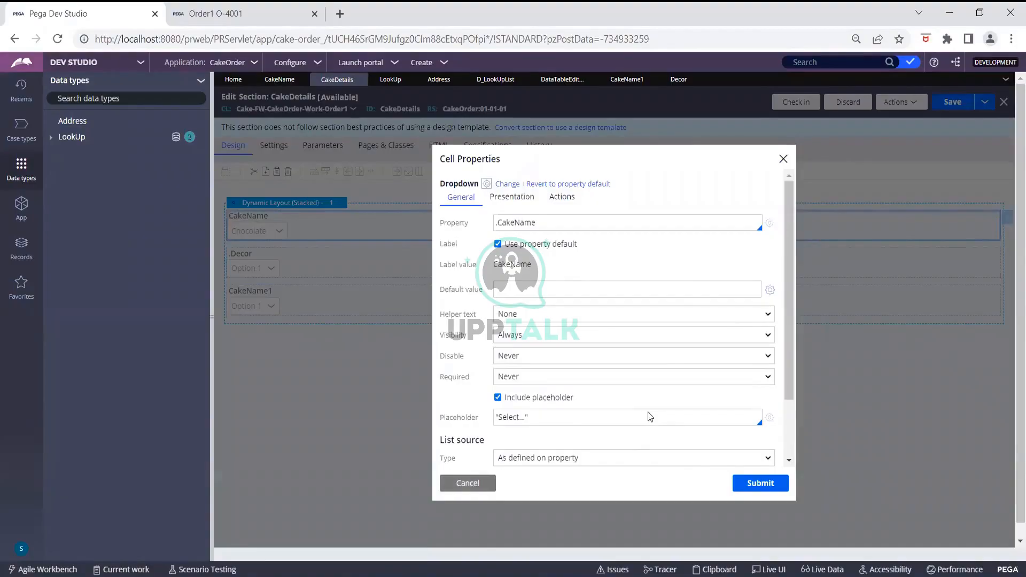
left_click(768, 225)
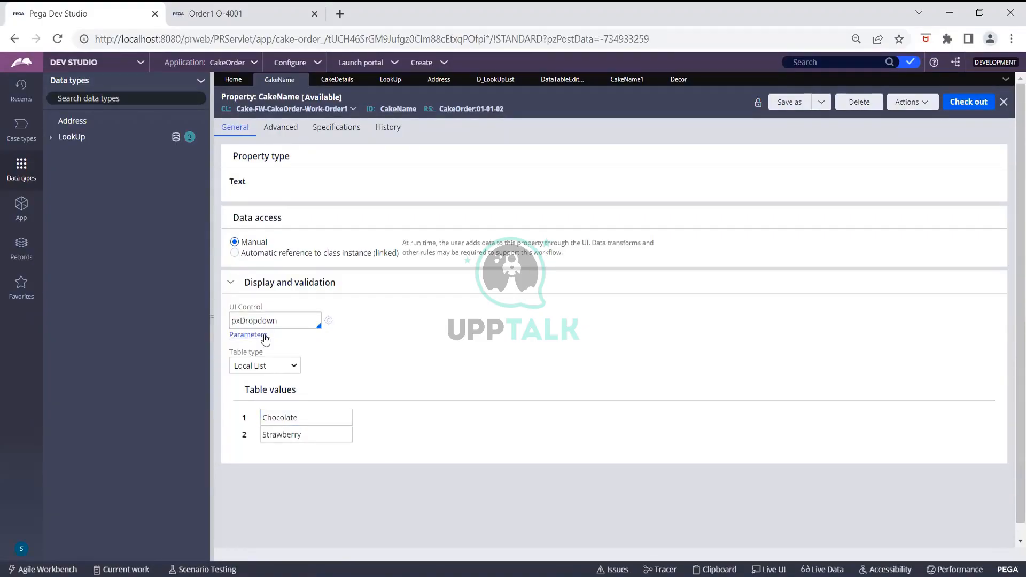
Step: Cancel the pending LookUp delegation and examine the column definitions of its local data storage without editing them
left_click(391, 80)
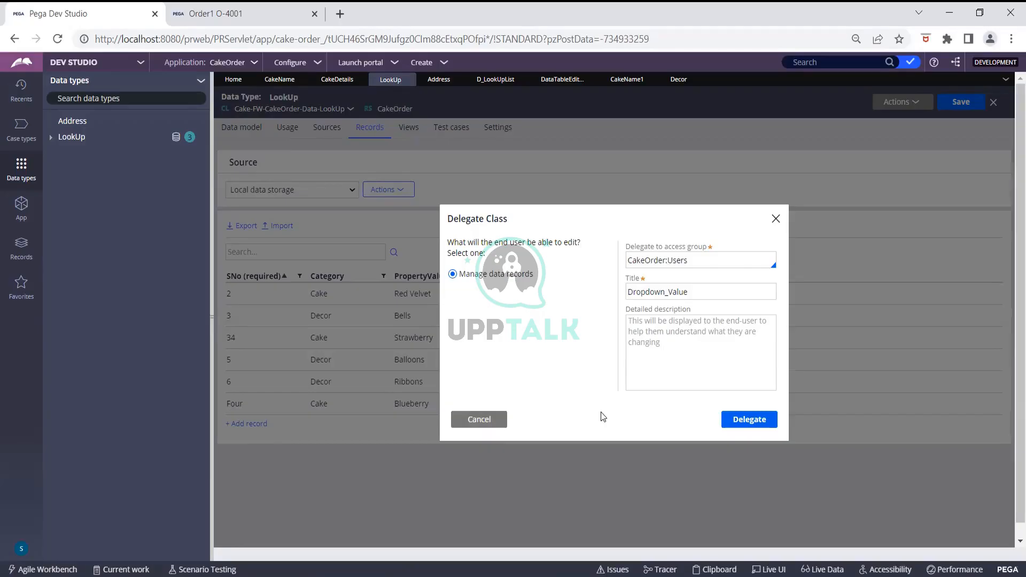
left_click(491, 422)
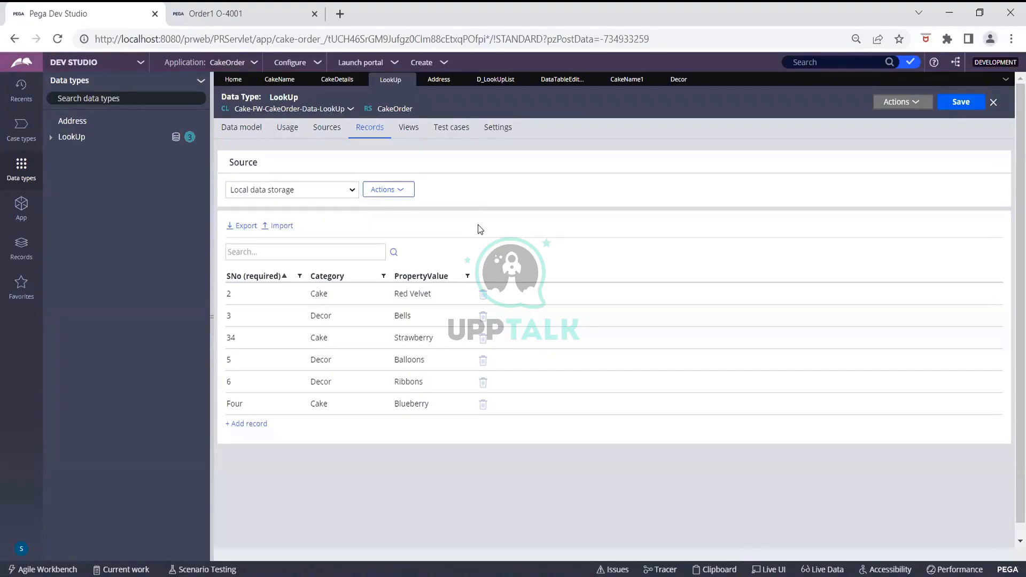
left_click(408, 192)
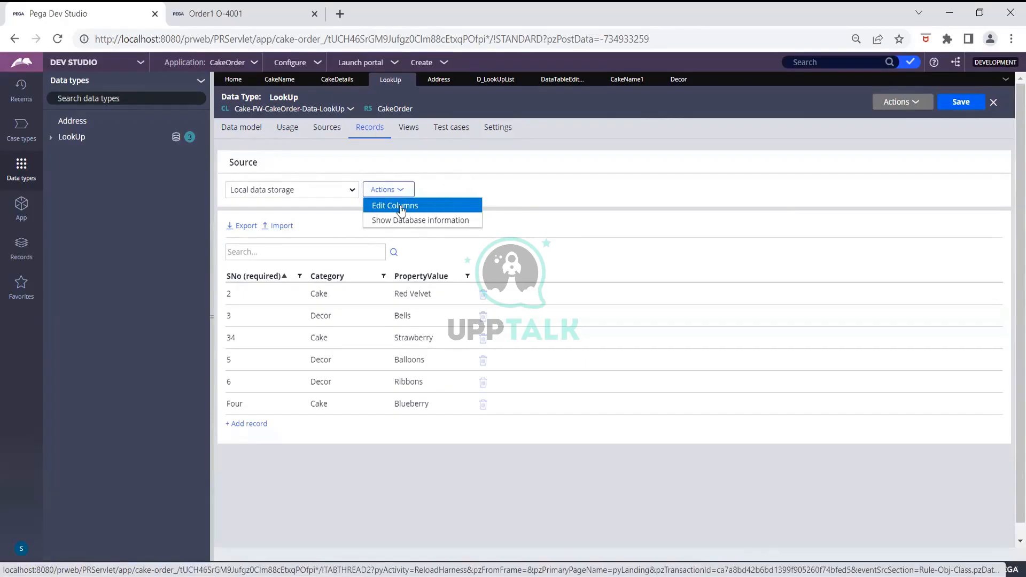
left_click(437, 185)
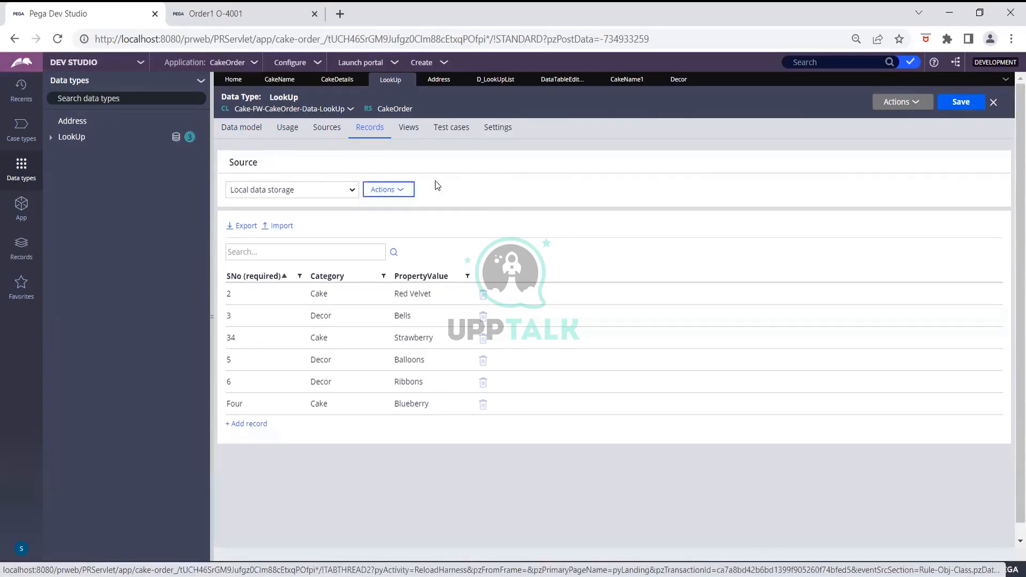
left_click(394, 190)
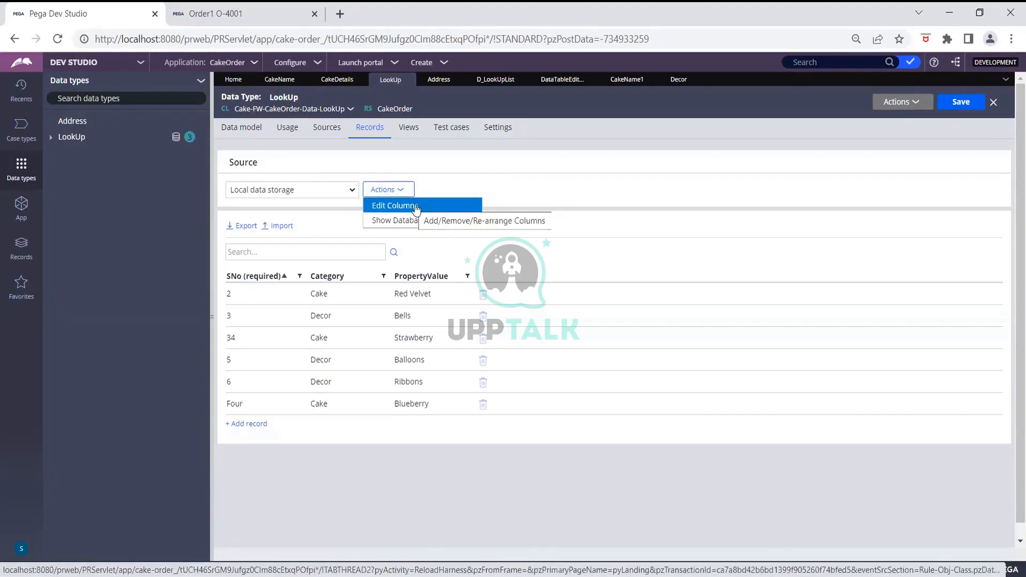
left_click(415, 207)
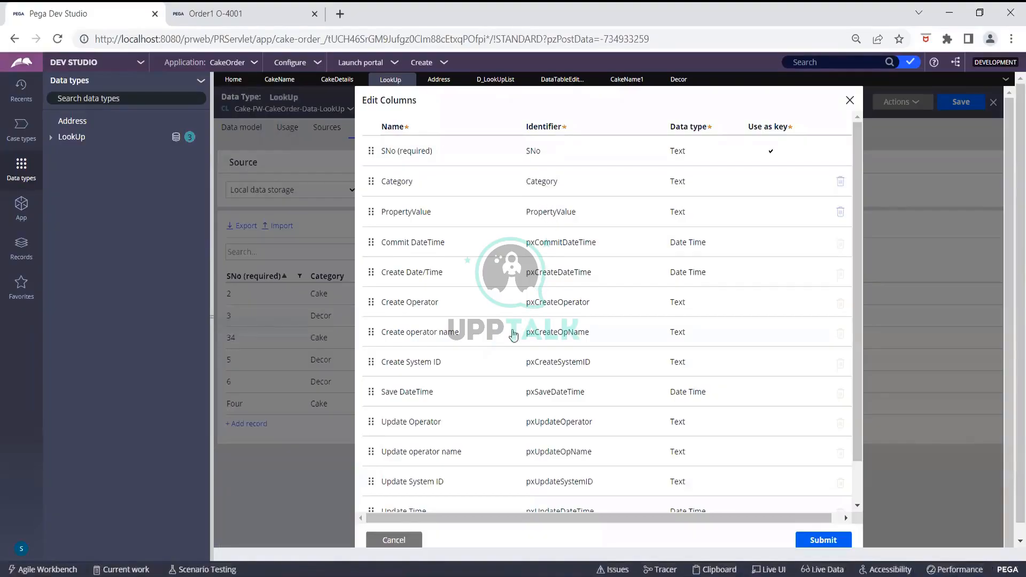
scroll(505, 355, "down", 1)
scroll(505, 355, "up", 1)
scroll(420, 499, "down", 1)
left_click(393, 540)
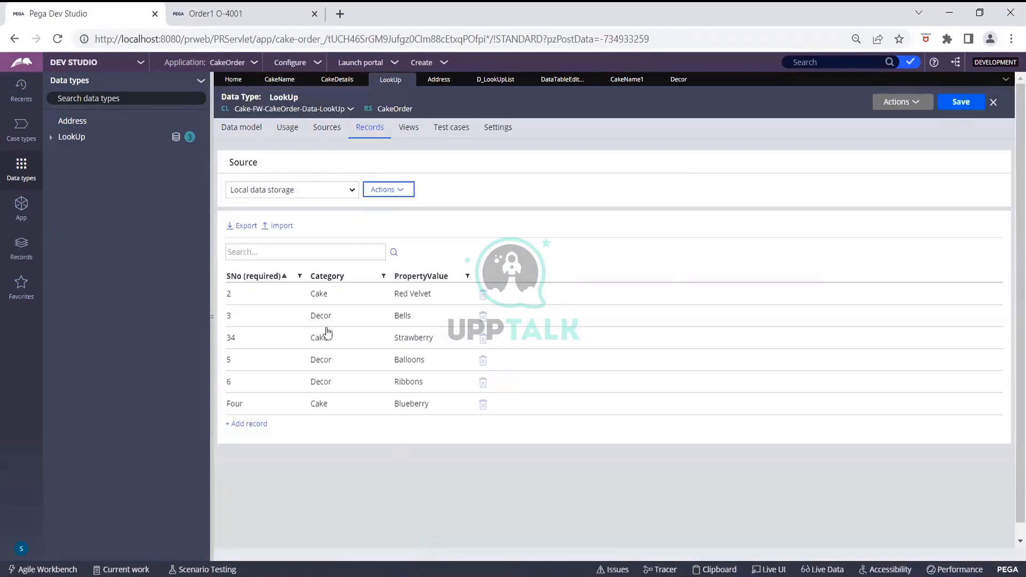
Step: Add a single-line text field named Category1 to the LookUp data model
left_click(246, 136)
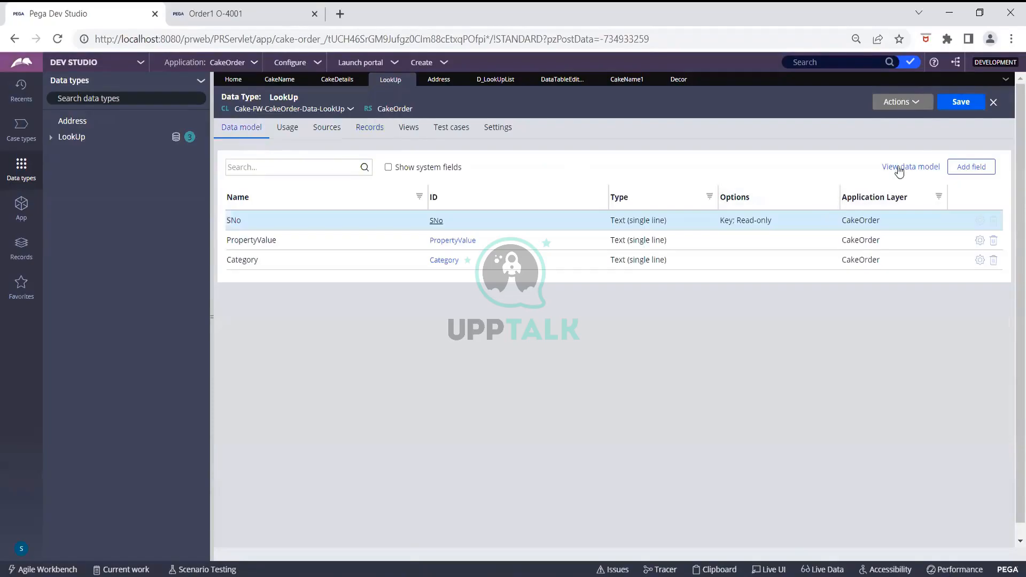
left_click(965, 174)
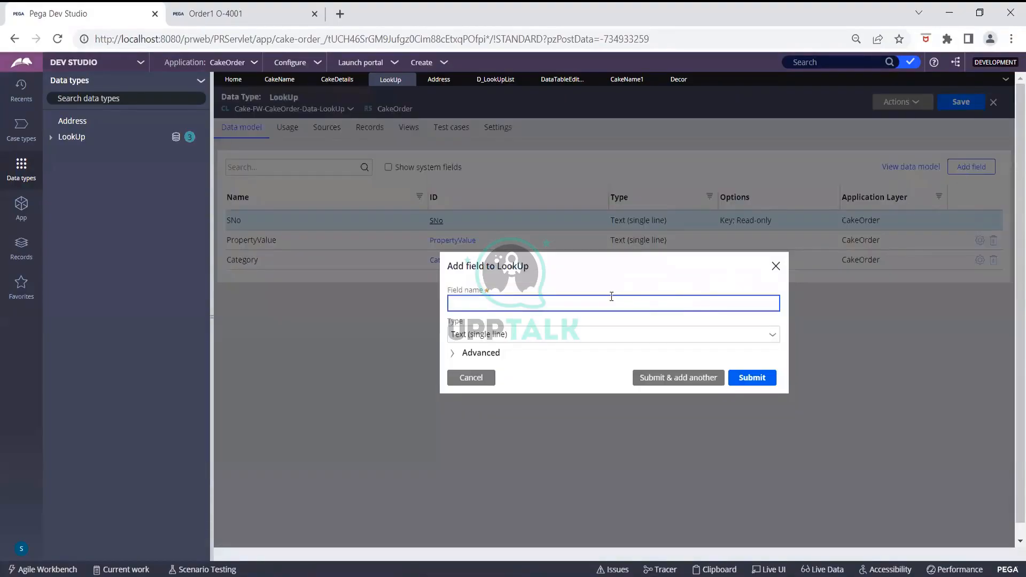
type("Category 1")
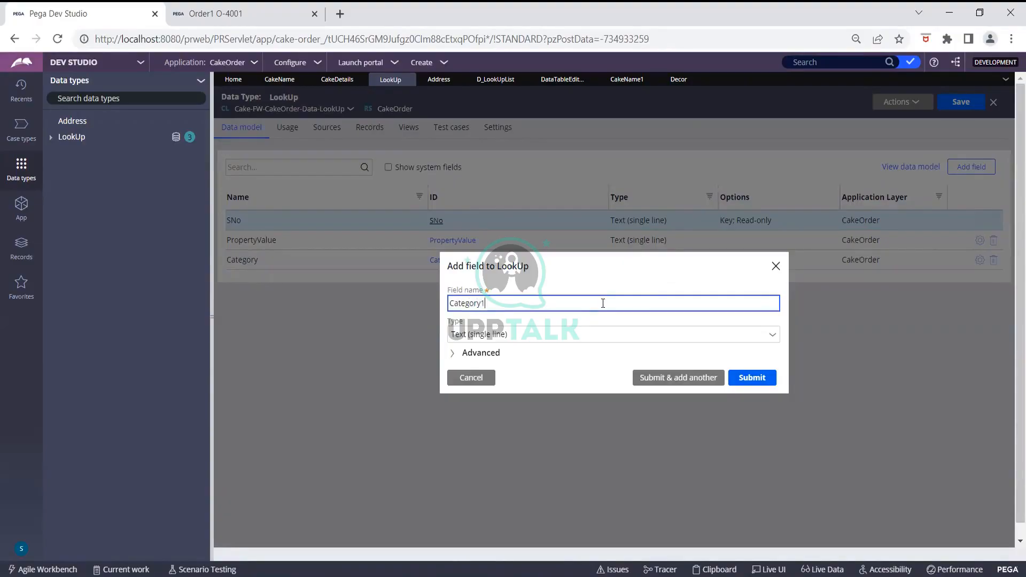
left_click(751, 381)
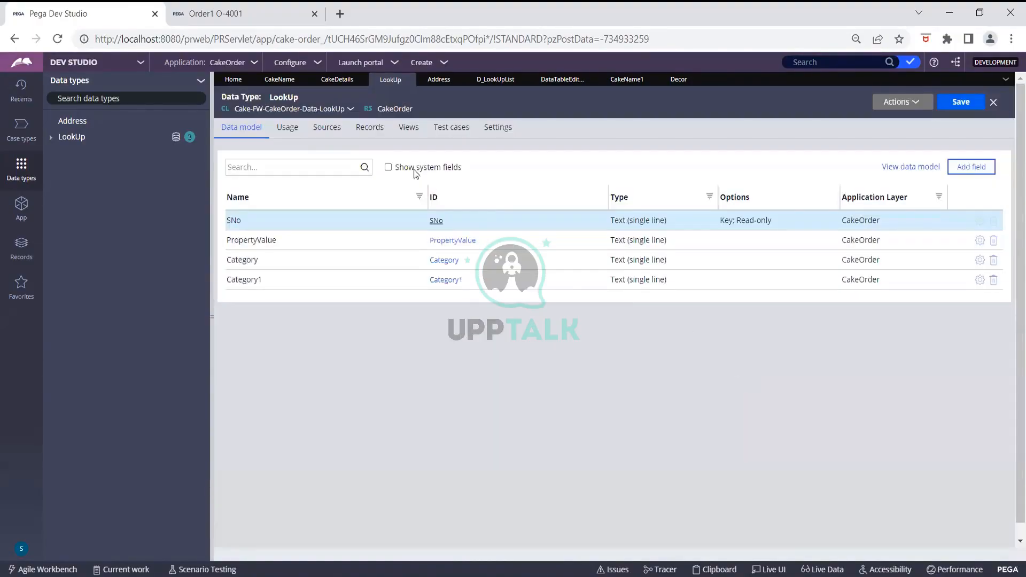
Step: Include the Category1 column in the LookUp records table by submitting the column definitions of the local data storage
left_click(342, 130)
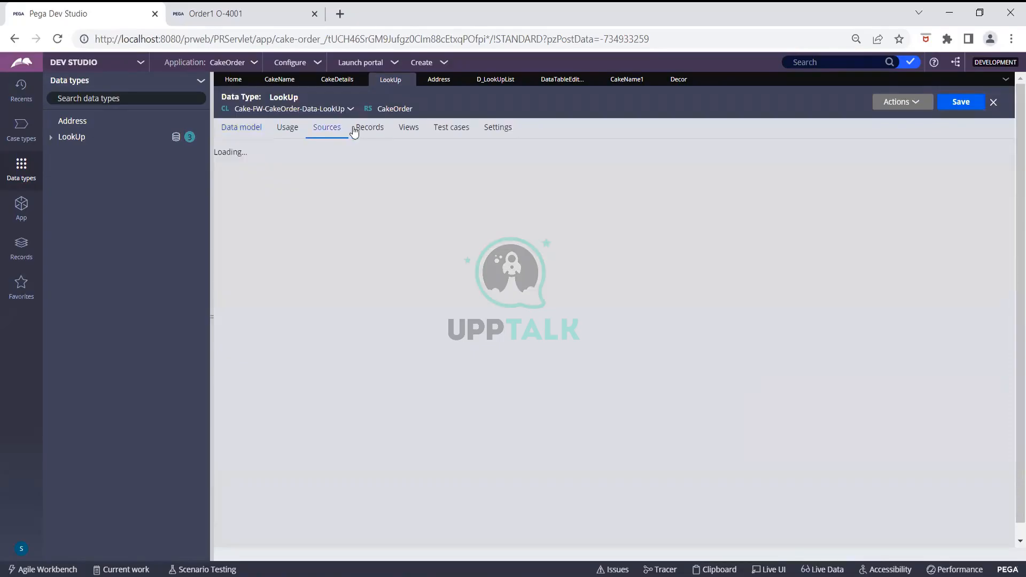
left_click(363, 132)
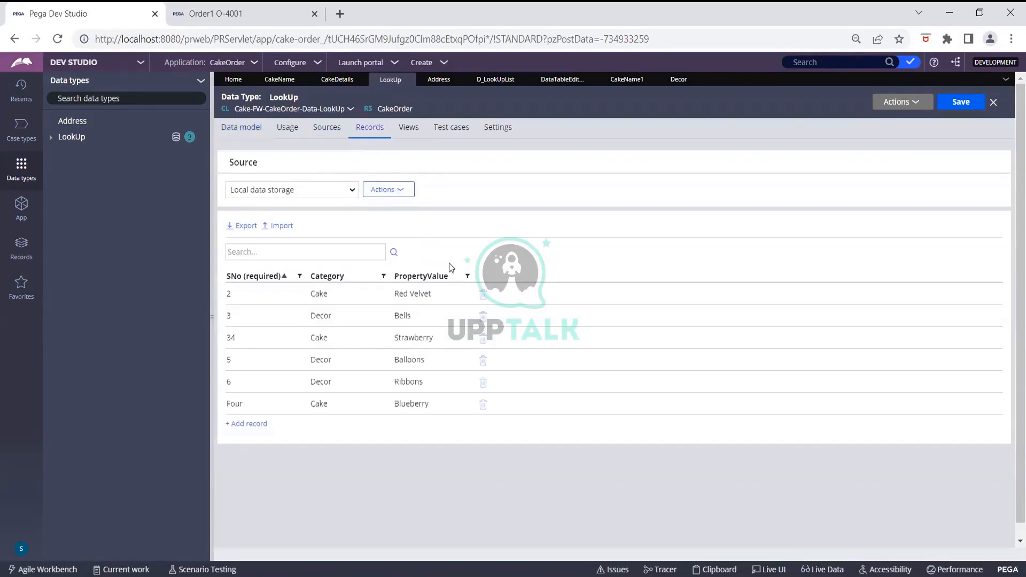
left_click(380, 191)
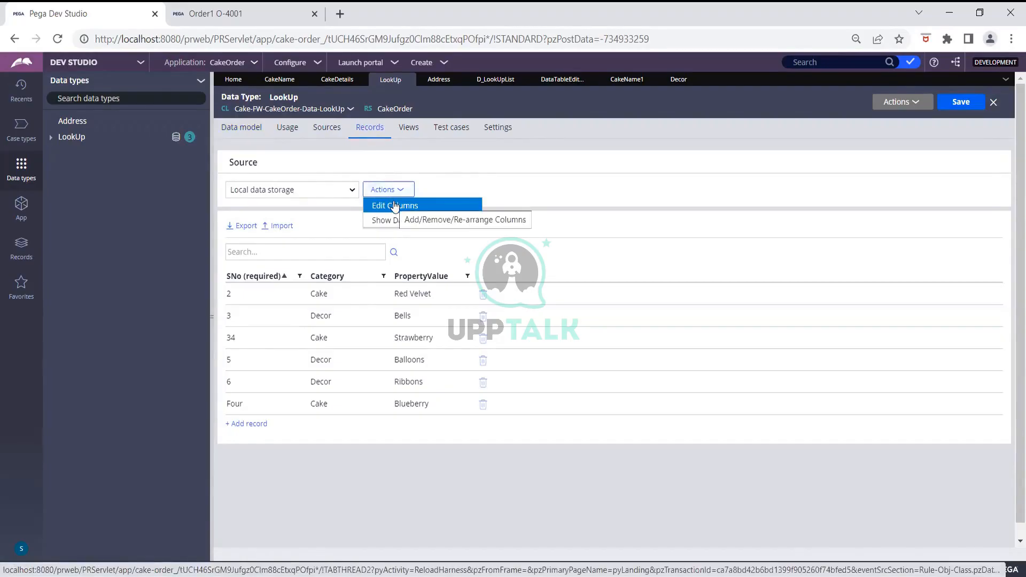
left_click(395, 206)
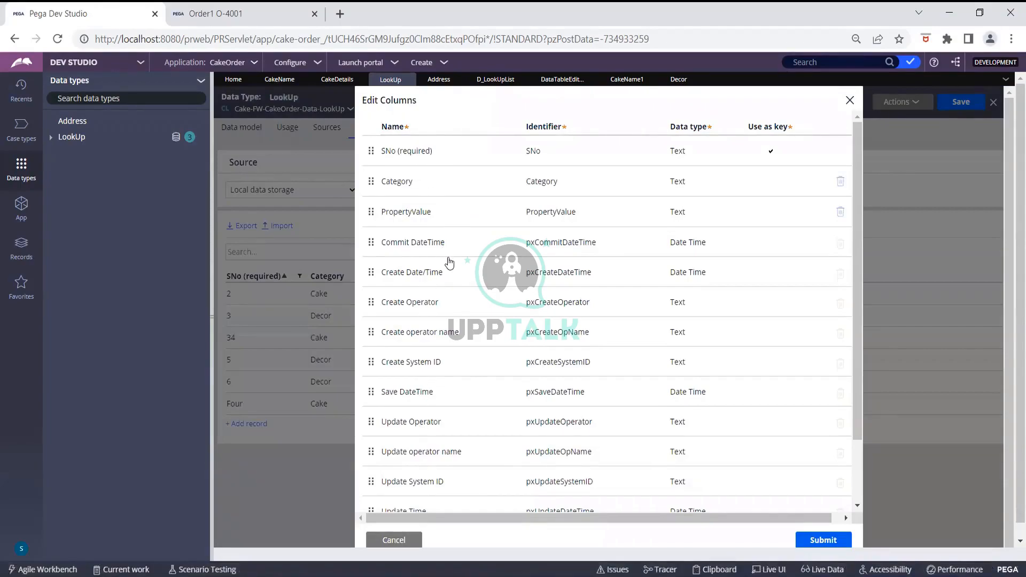
scroll(425, 270, "down", 2)
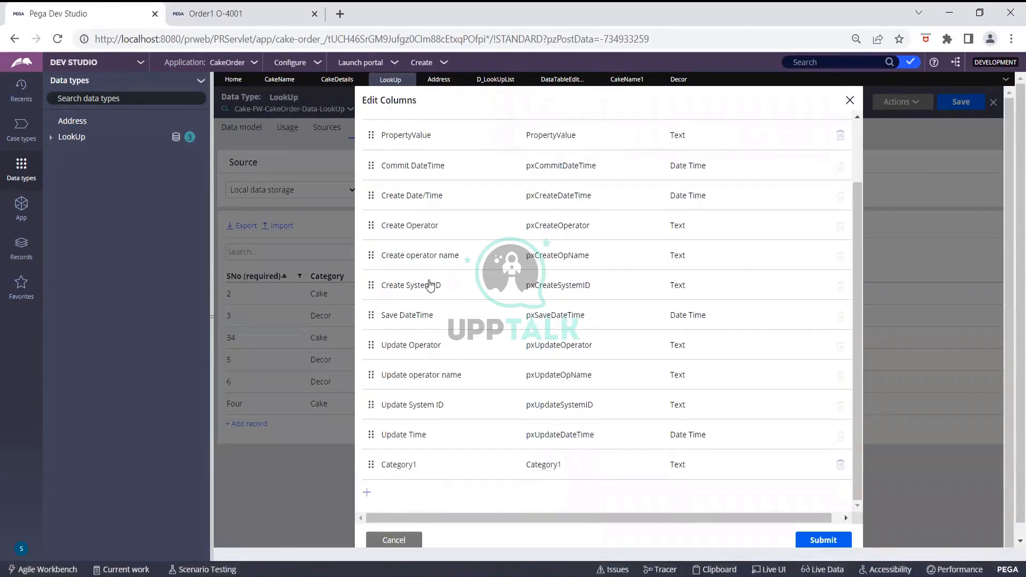
left_click(431, 472)
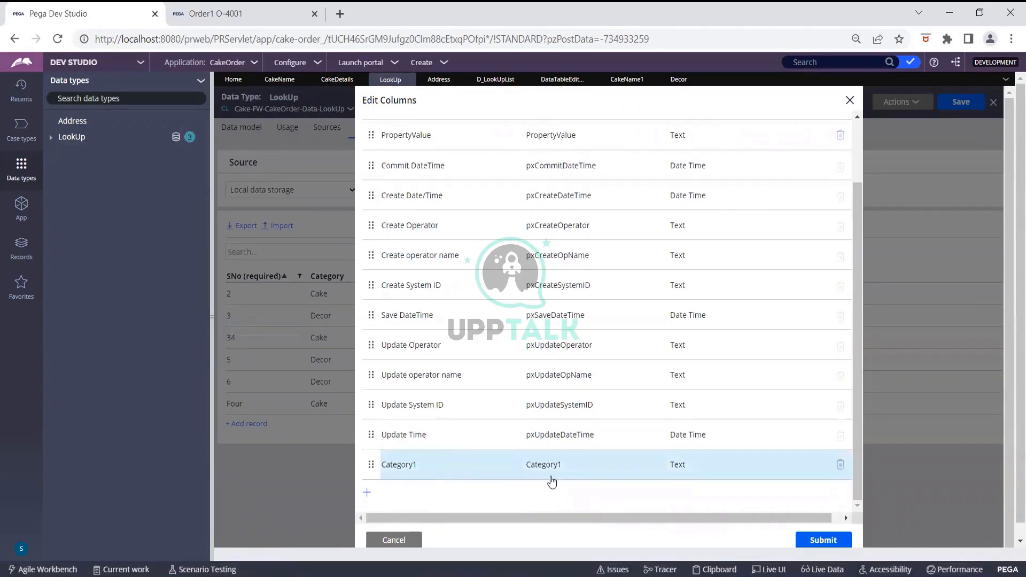
left_click(805, 541)
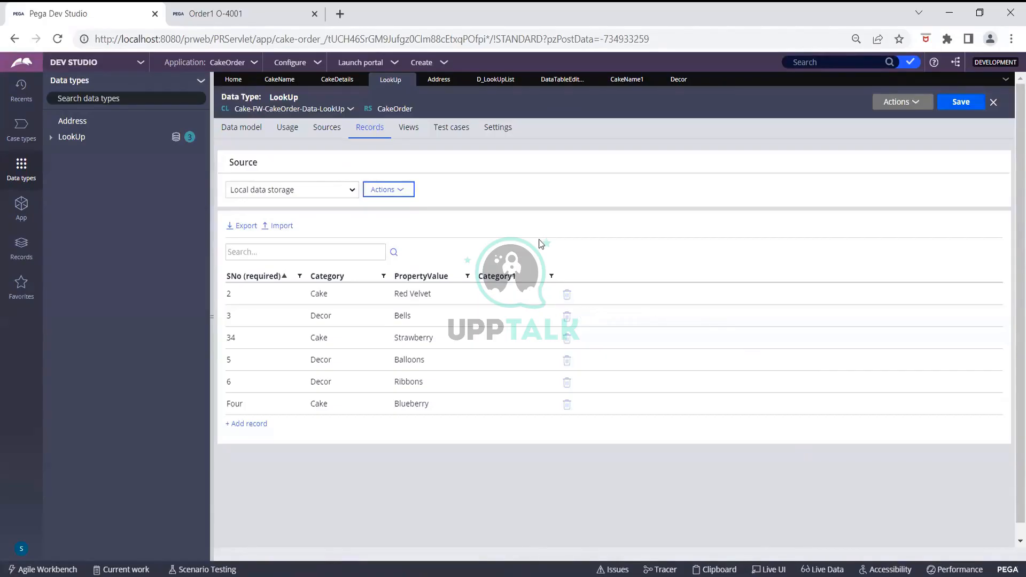
Step: Enter "test" as the Category1 value of the Red Velvet record
left_click(503, 292)
left_click(521, 294)
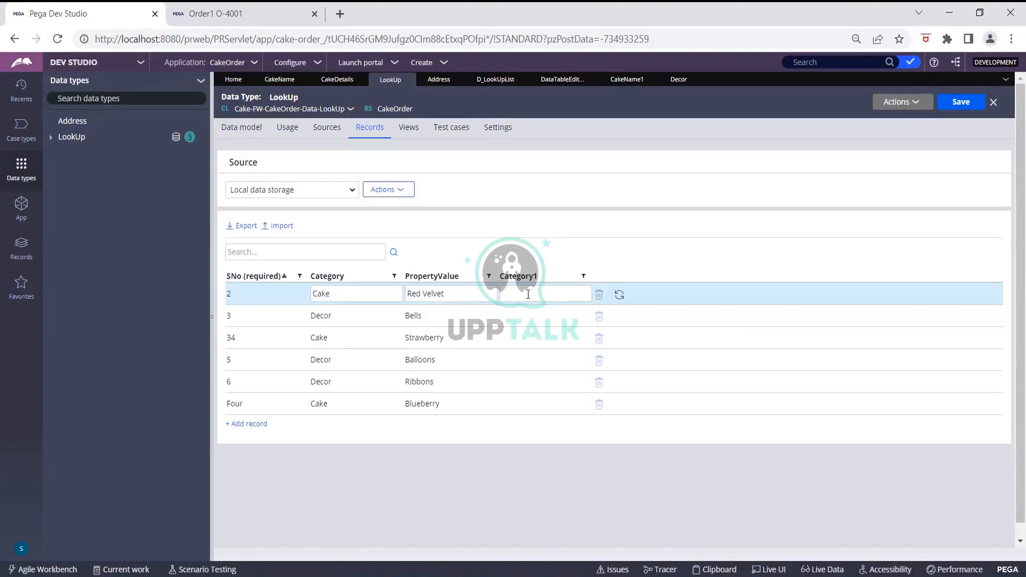
type("test")
left_click(644, 187)
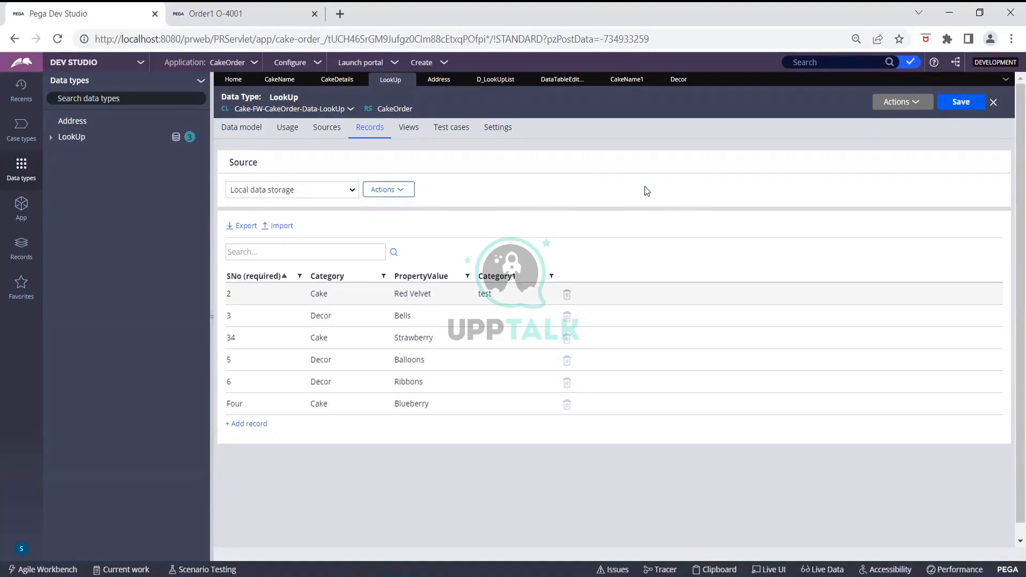
Step: Export the LookUp records as a CSV file to the Downloads folder and open the exported file in Excel
left_click(250, 228)
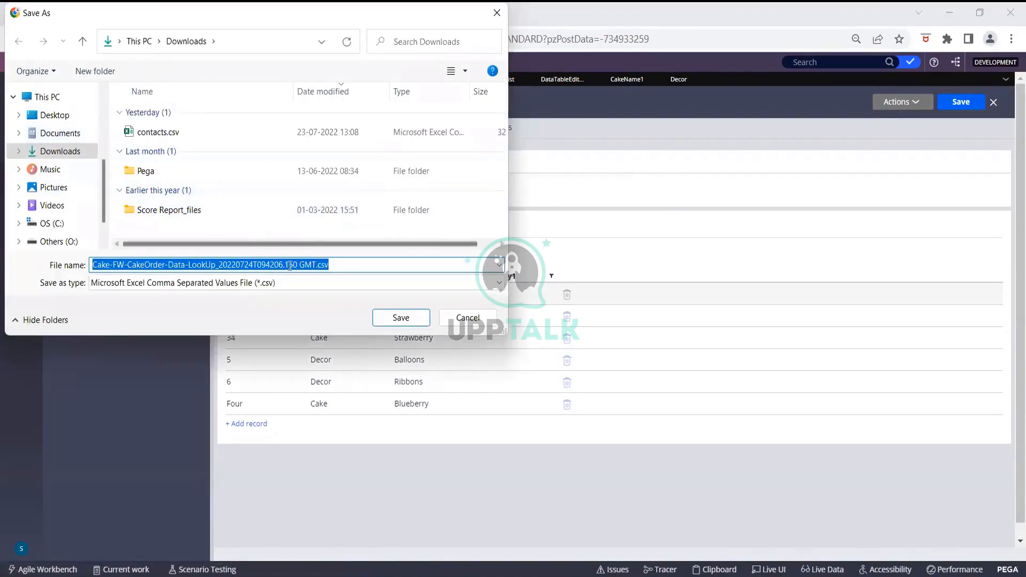
left_click(396, 318)
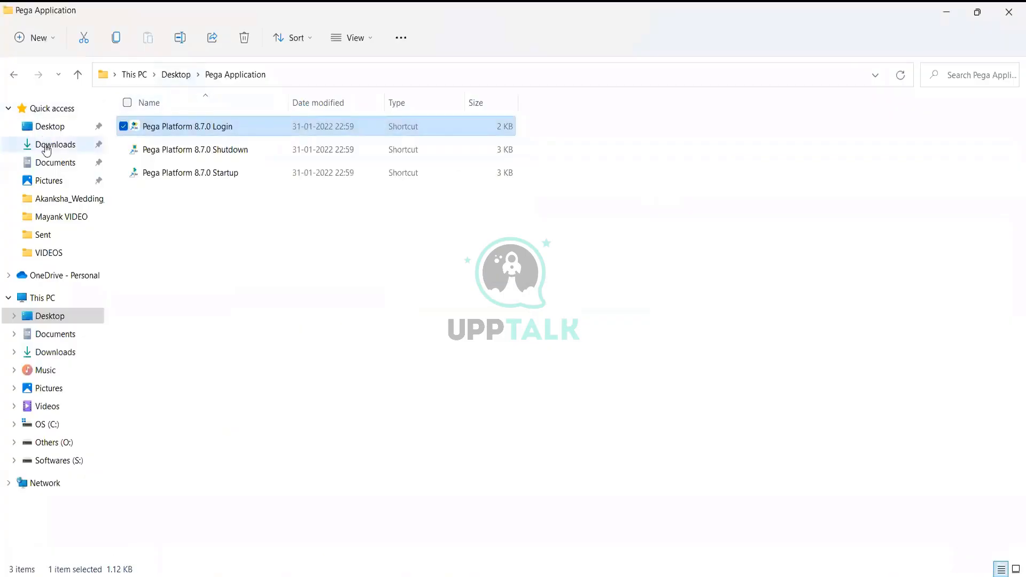
left_click(45, 144)
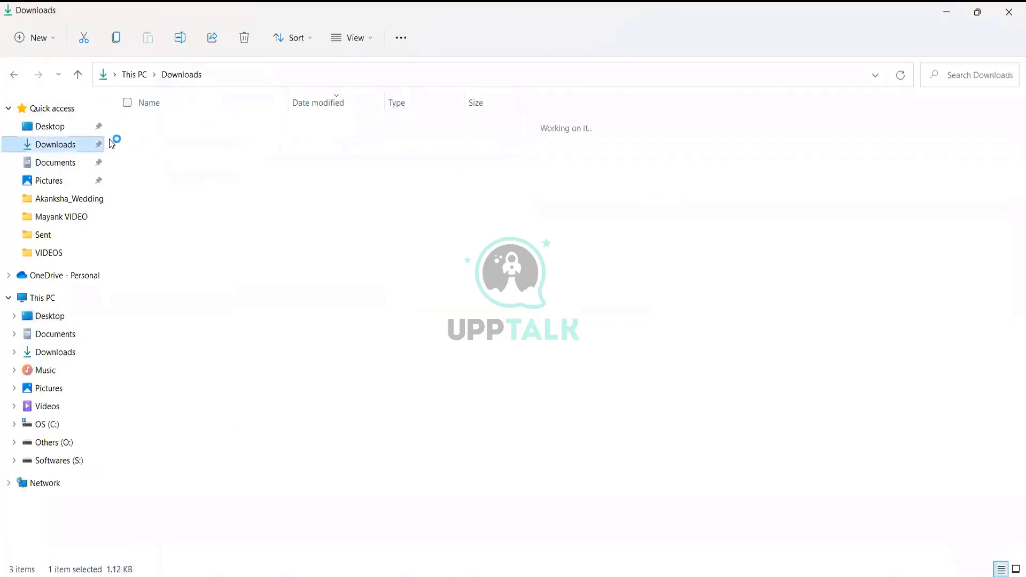
double_click(193, 144)
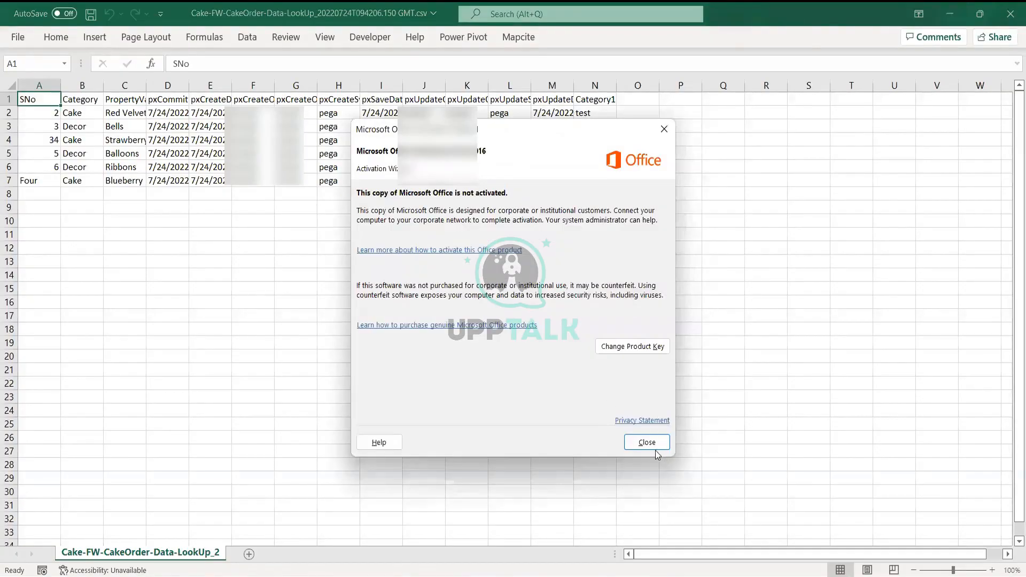
left_click(649, 442)
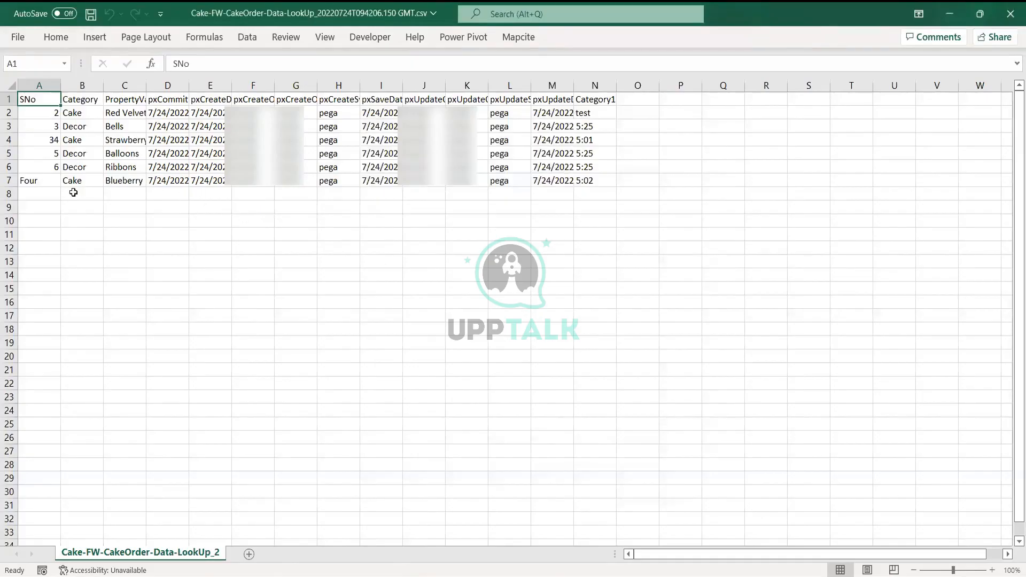
left_click(42, 194)
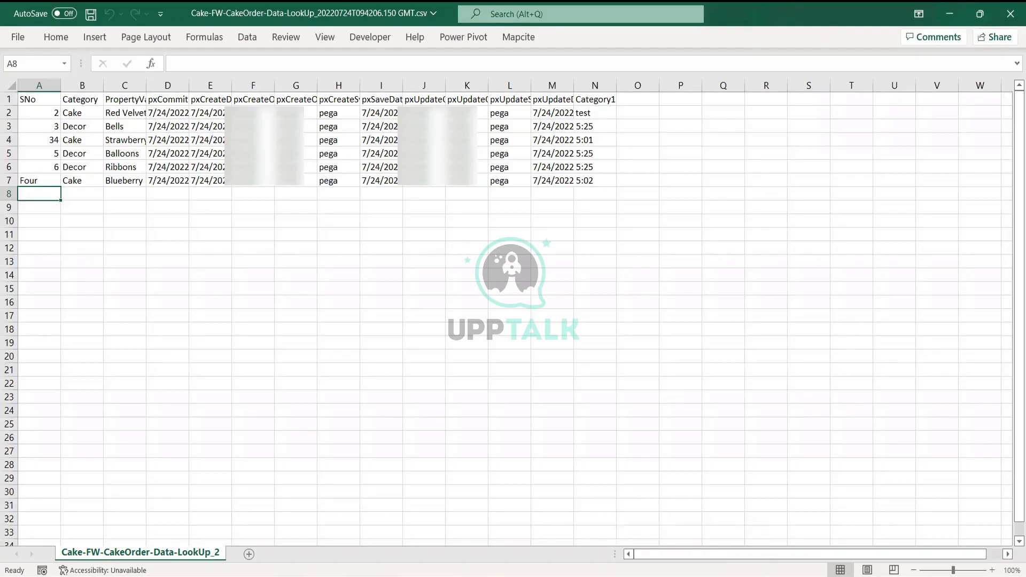
Step: Switch back to Pega Dev Studio and upload the exported LookUp CSV from Downloads for import with the purpose Add or update
mouse_move(660, 576)
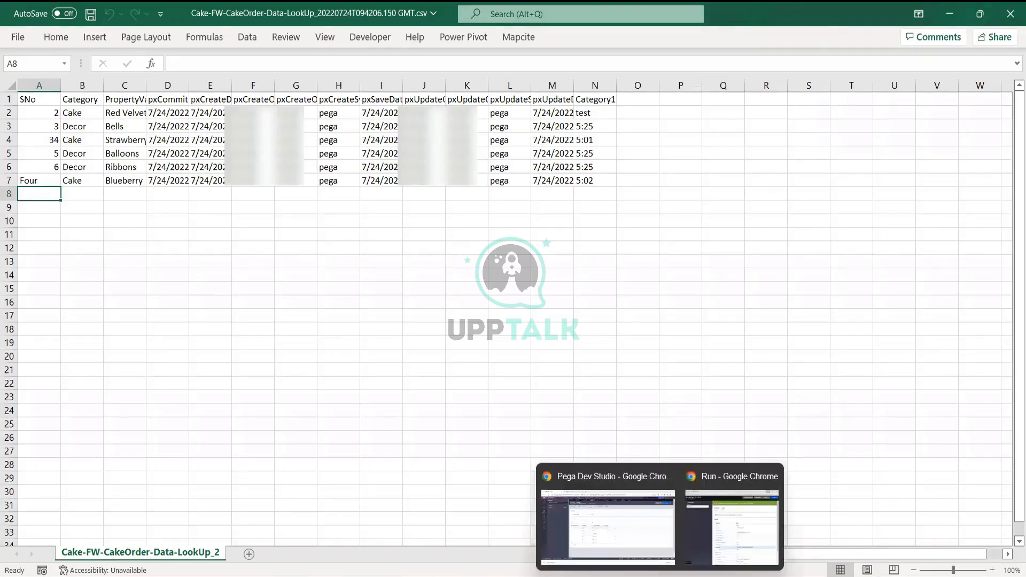
left_click(641, 536)
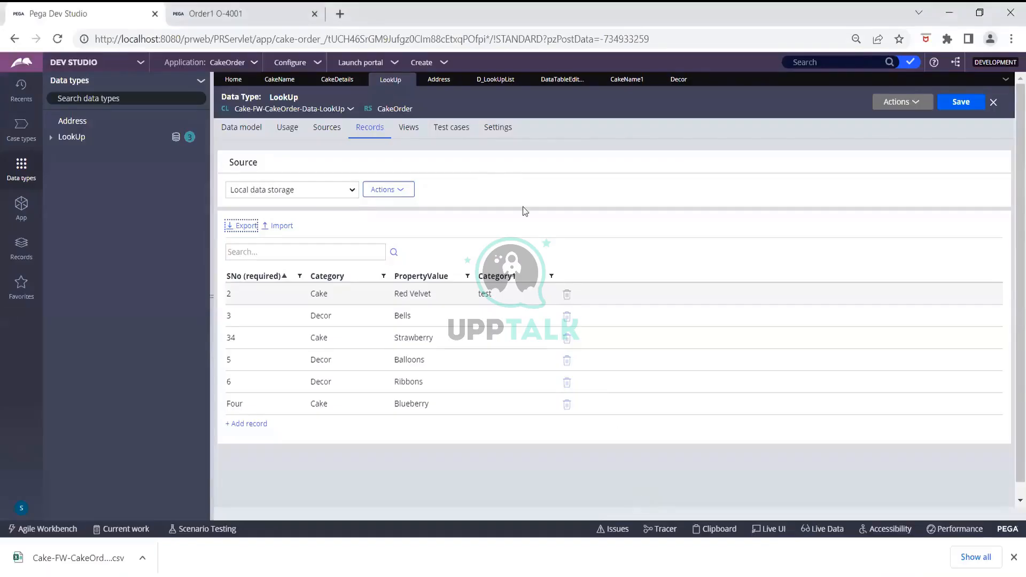
left_click(289, 224)
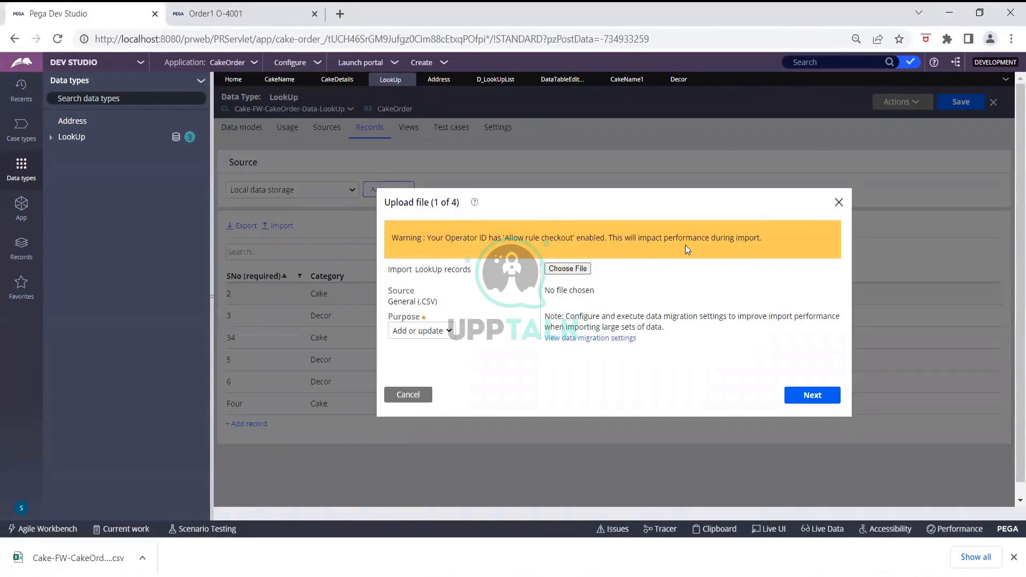
left_click(580, 270)
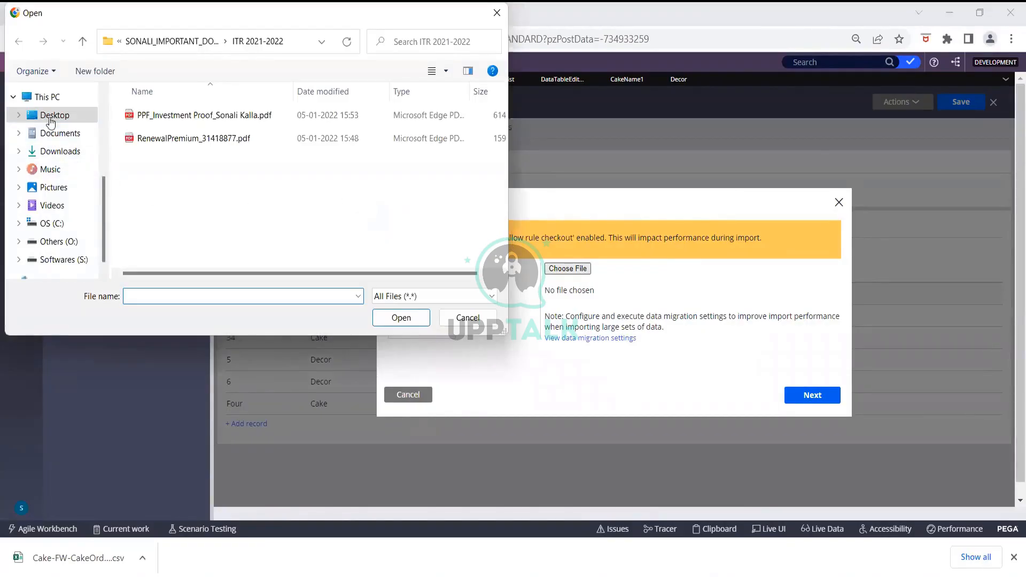
left_click(53, 133)
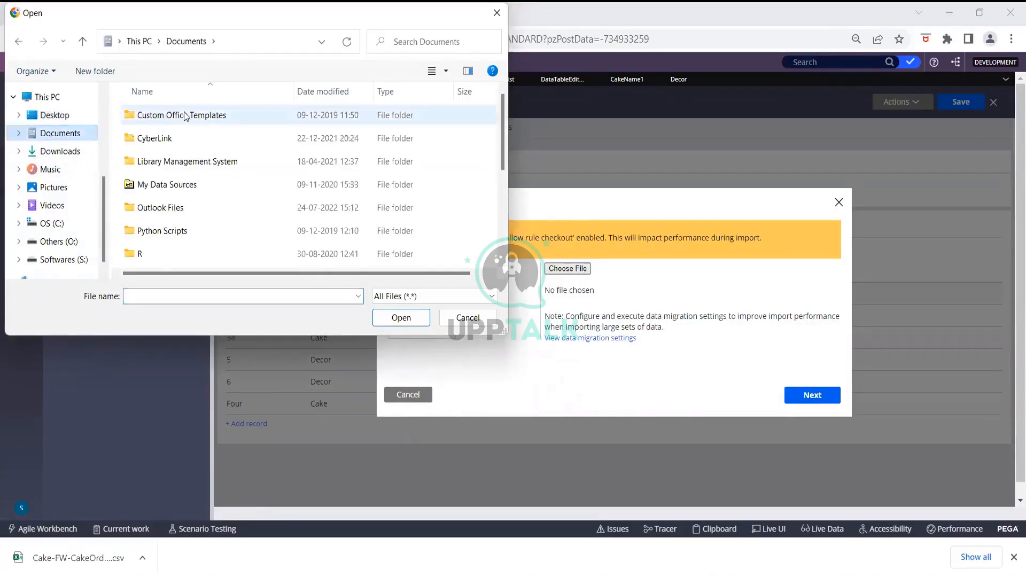
left_click(55, 152)
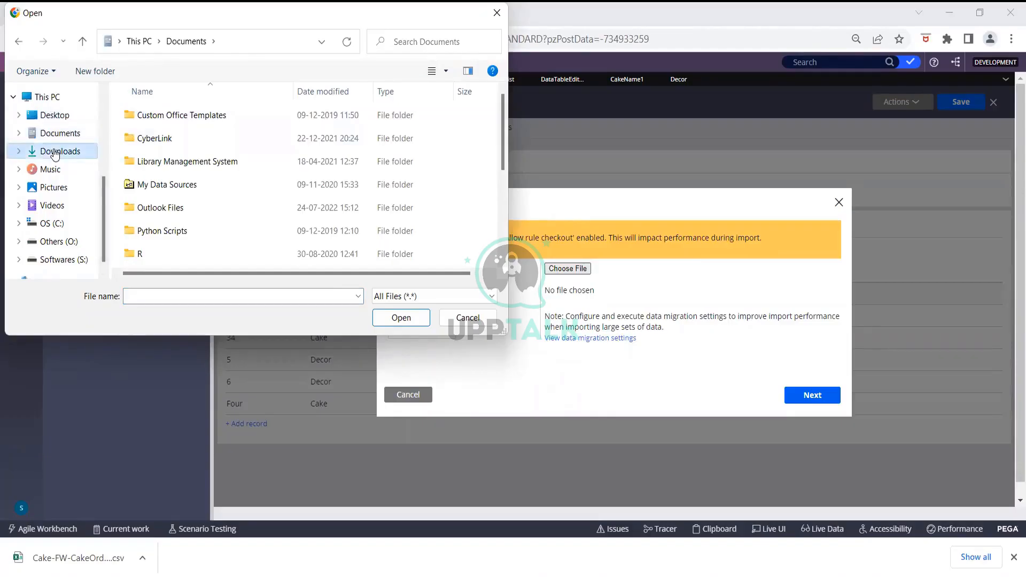
left_click(172, 132)
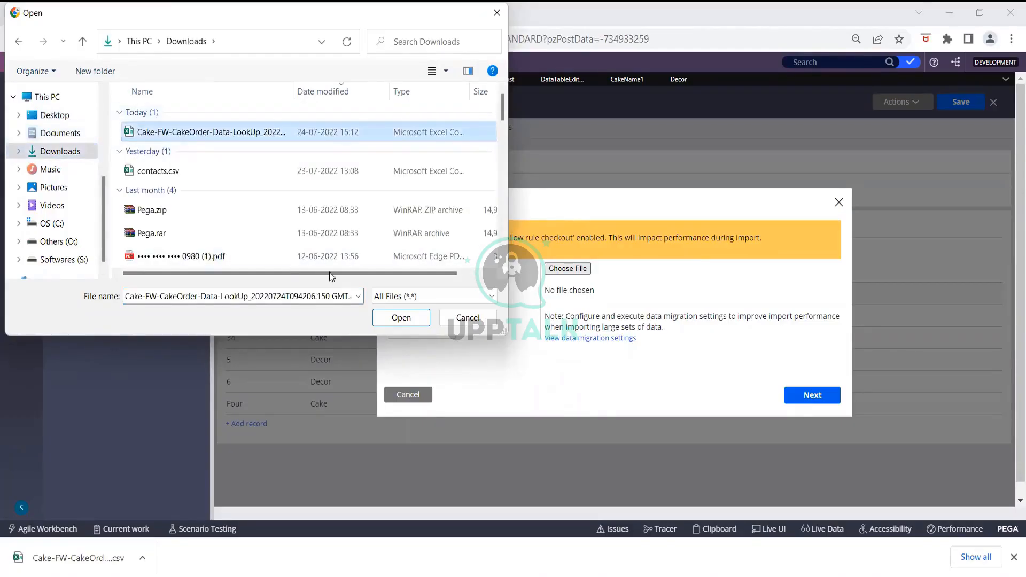
left_click(398, 319)
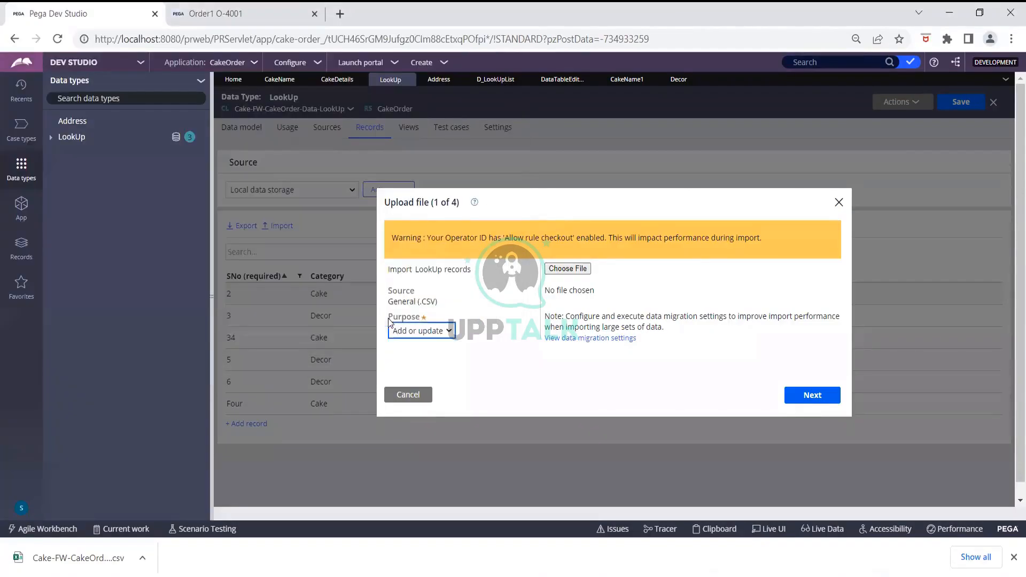
left_click(449, 329)
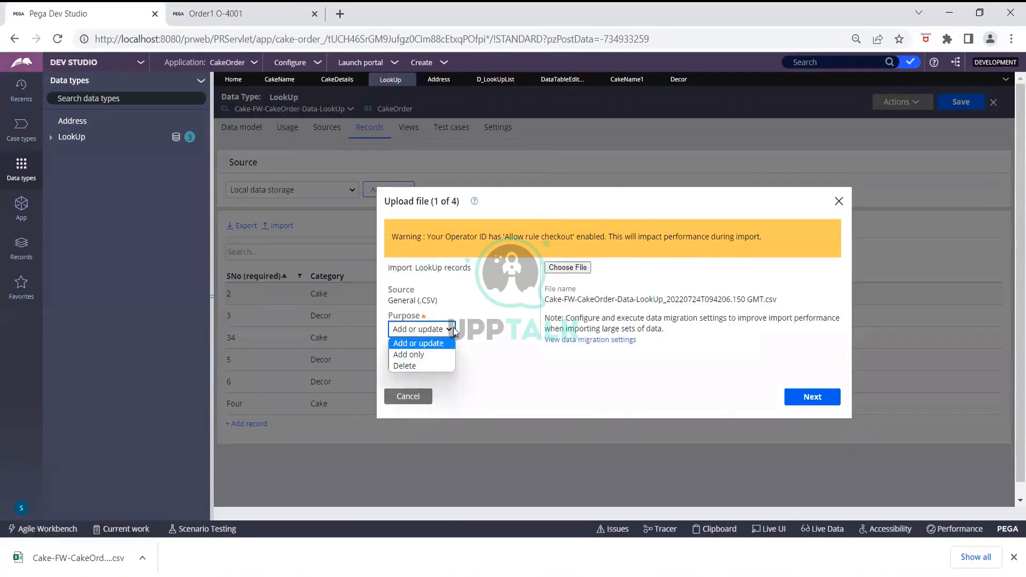
left_click(472, 321)
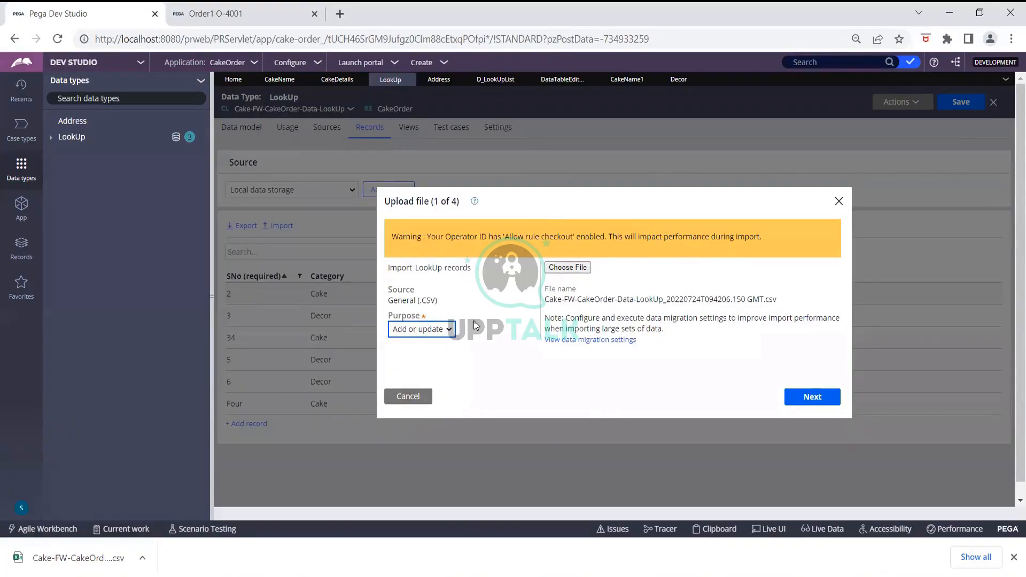
left_click(813, 399)
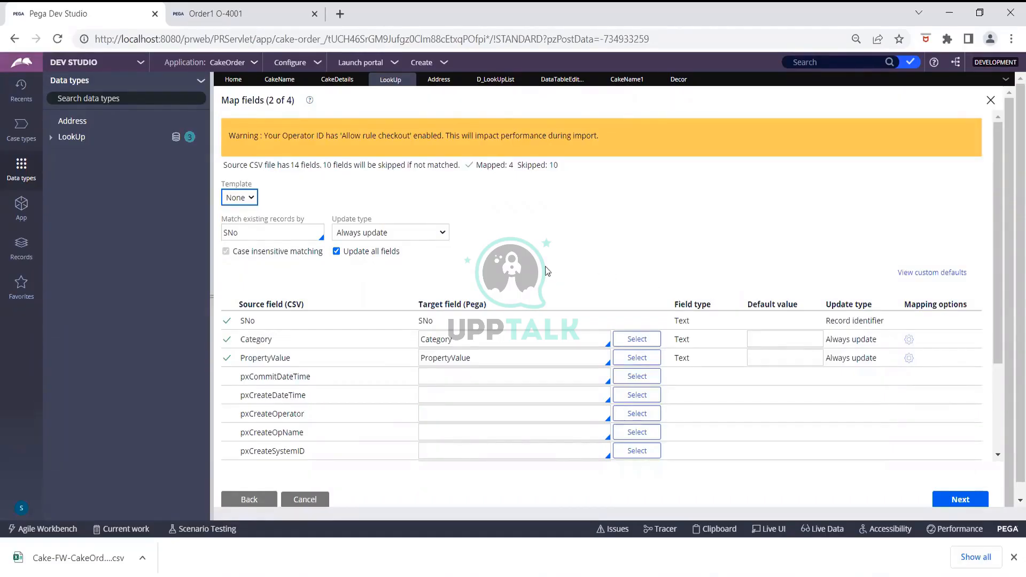
Step: Accept the field mapping matched by SNo and the default import options, validate the LookUp records and complete their import
left_click(227, 383)
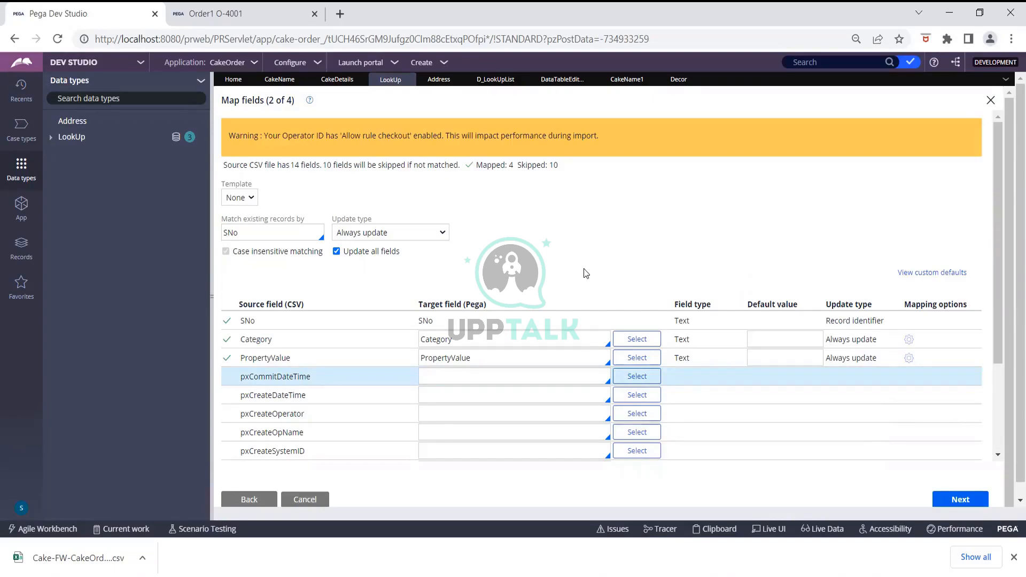
left_click(954, 500)
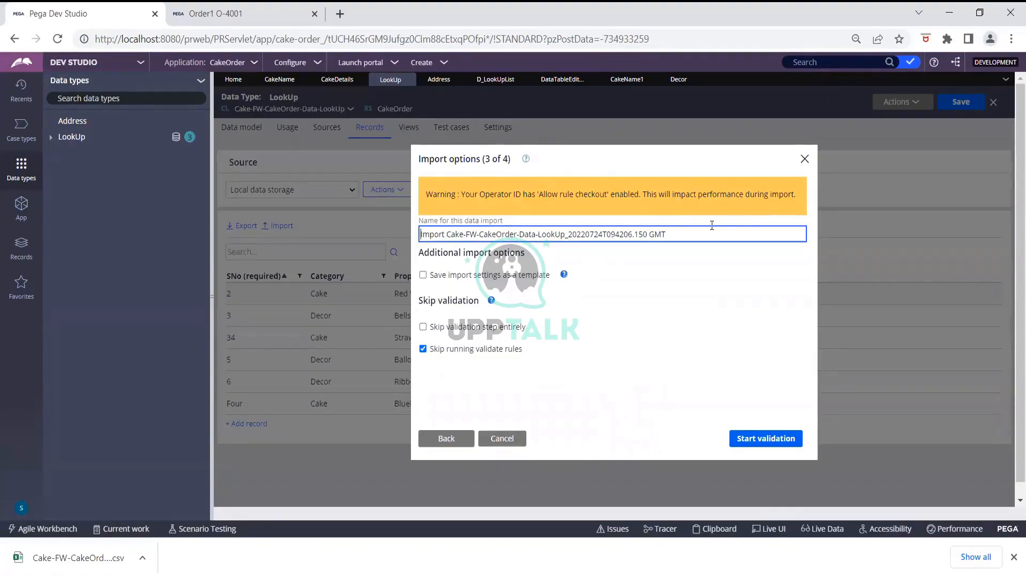
left_click(759, 439)
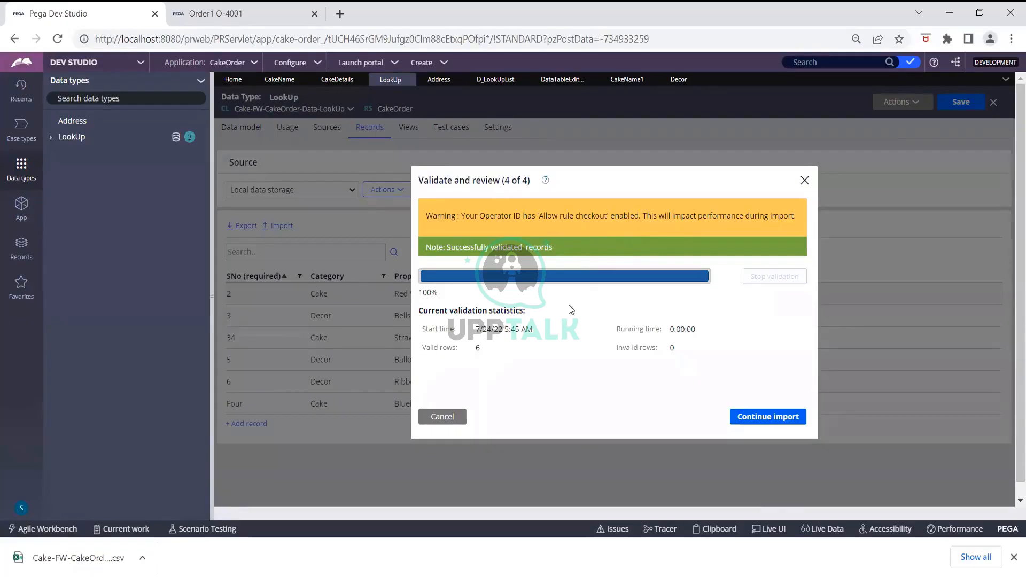
left_click(768, 418)
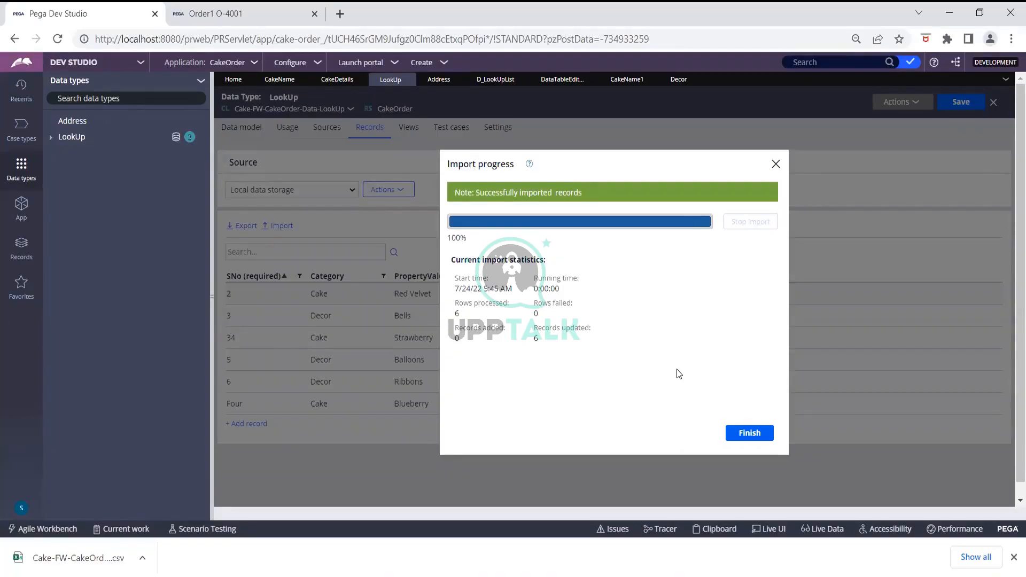
left_click(735, 434)
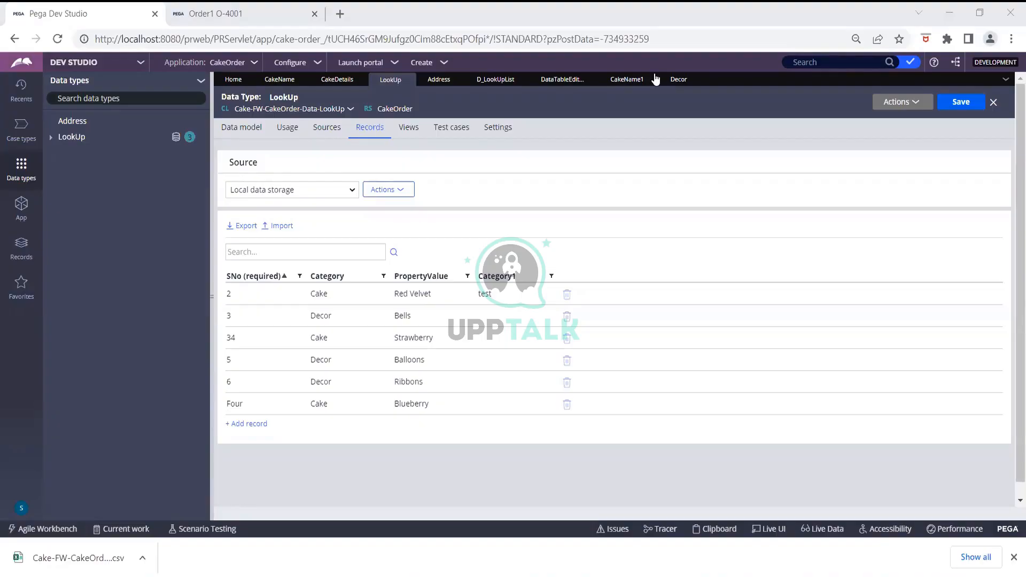
Step: Dismiss the download bar, list the SysAdmin Dynamic System Settings instances and open the usage/usagetrackingenabled setting
left_click(1013, 557)
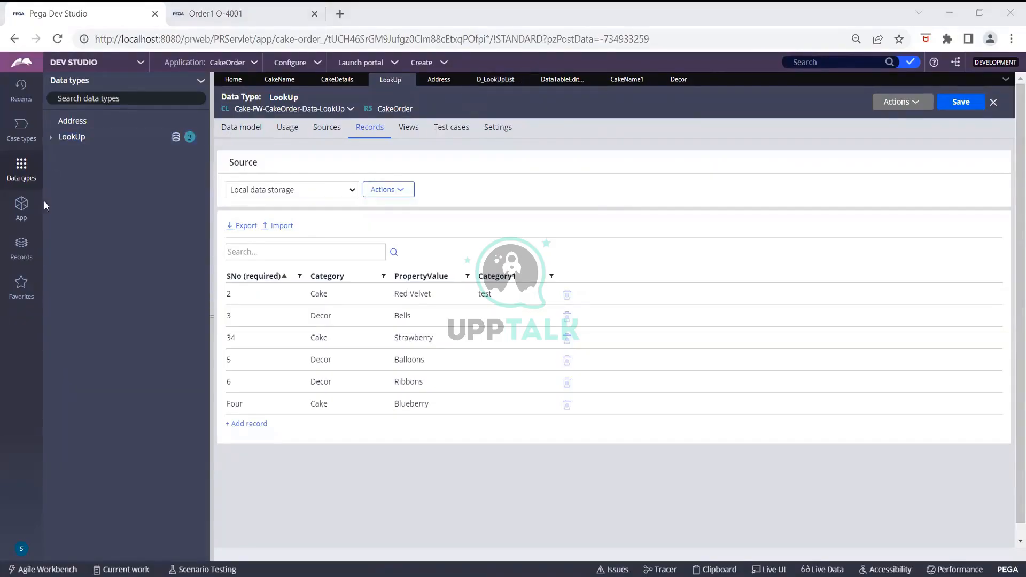
left_click(23, 244)
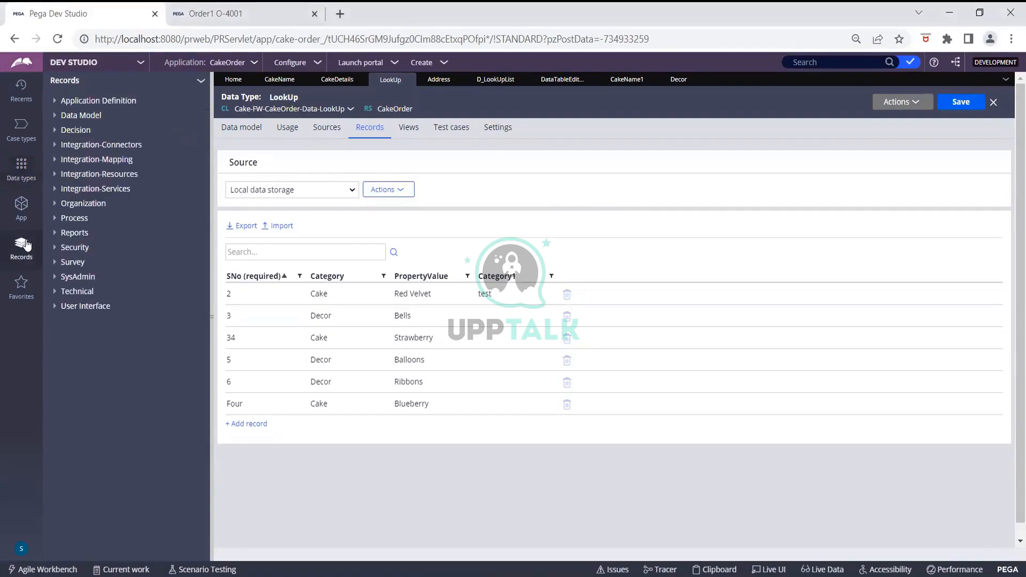
left_click(56, 278)
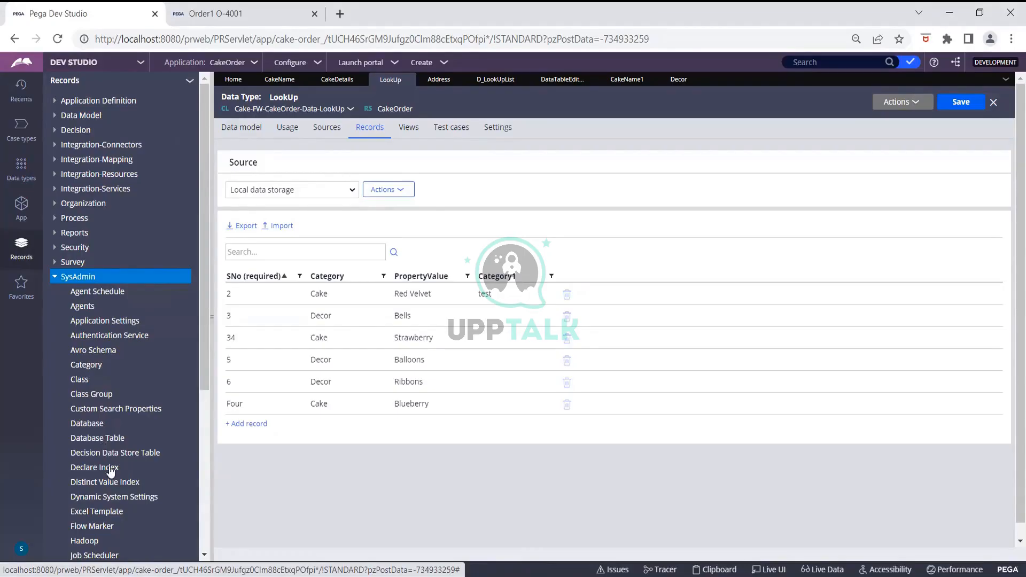
left_click(111, 499)
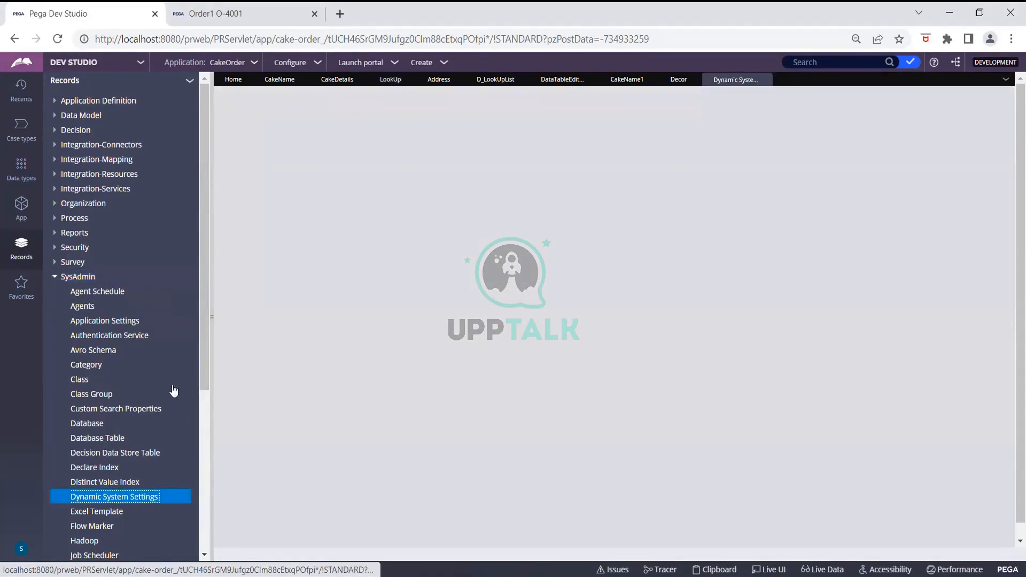
scroll(138, 372, "down", 1)
scroll(138, 364, "down", 4)
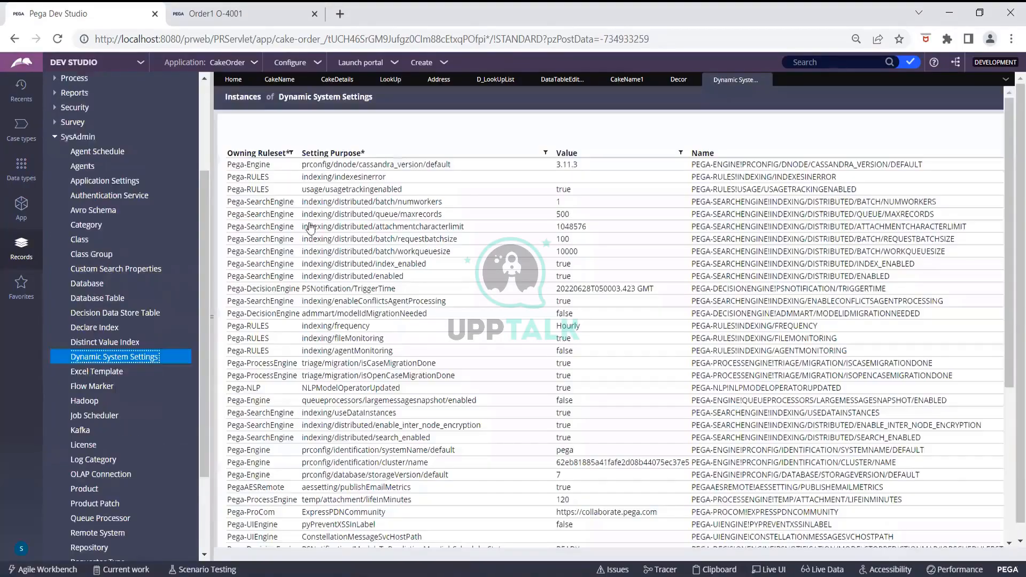
left_click(396, 191)
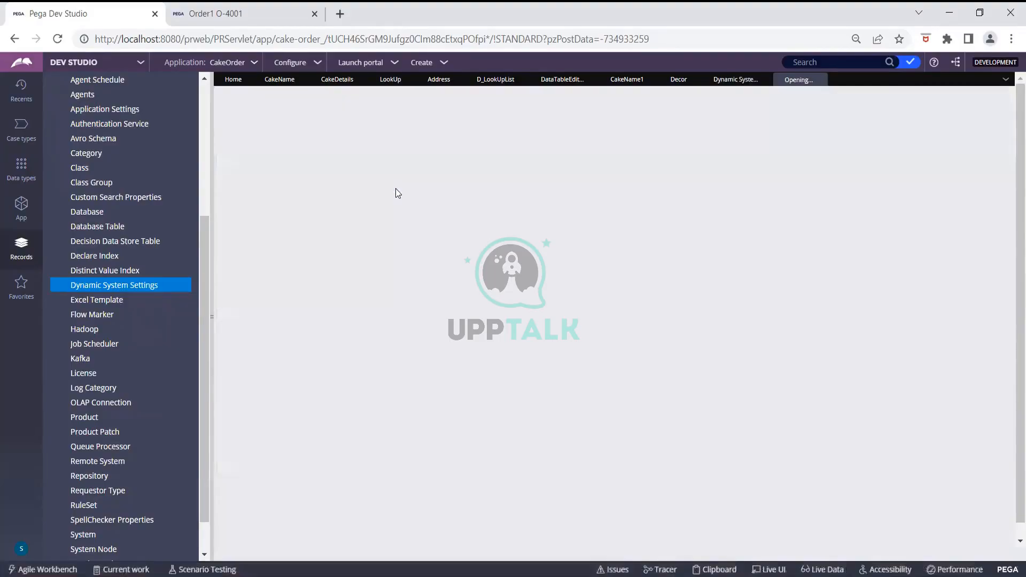